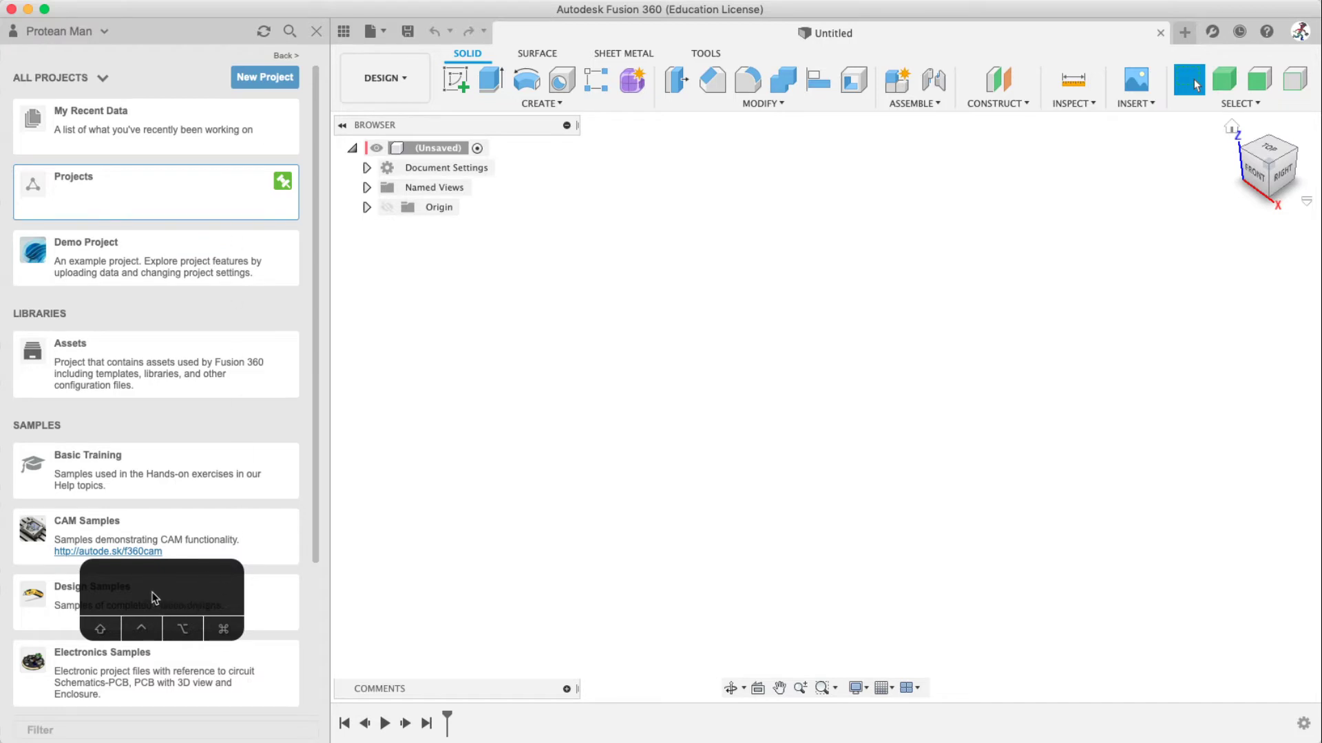
pyautogui.moveTo(153, 597)
pyautogui.mouseDown()
pyautogui.moveTo(209, 575)
pyautogui.moveTo(171, 548)
pyautogui.moveTo(159, 583)
pyautogui.mouseUp()
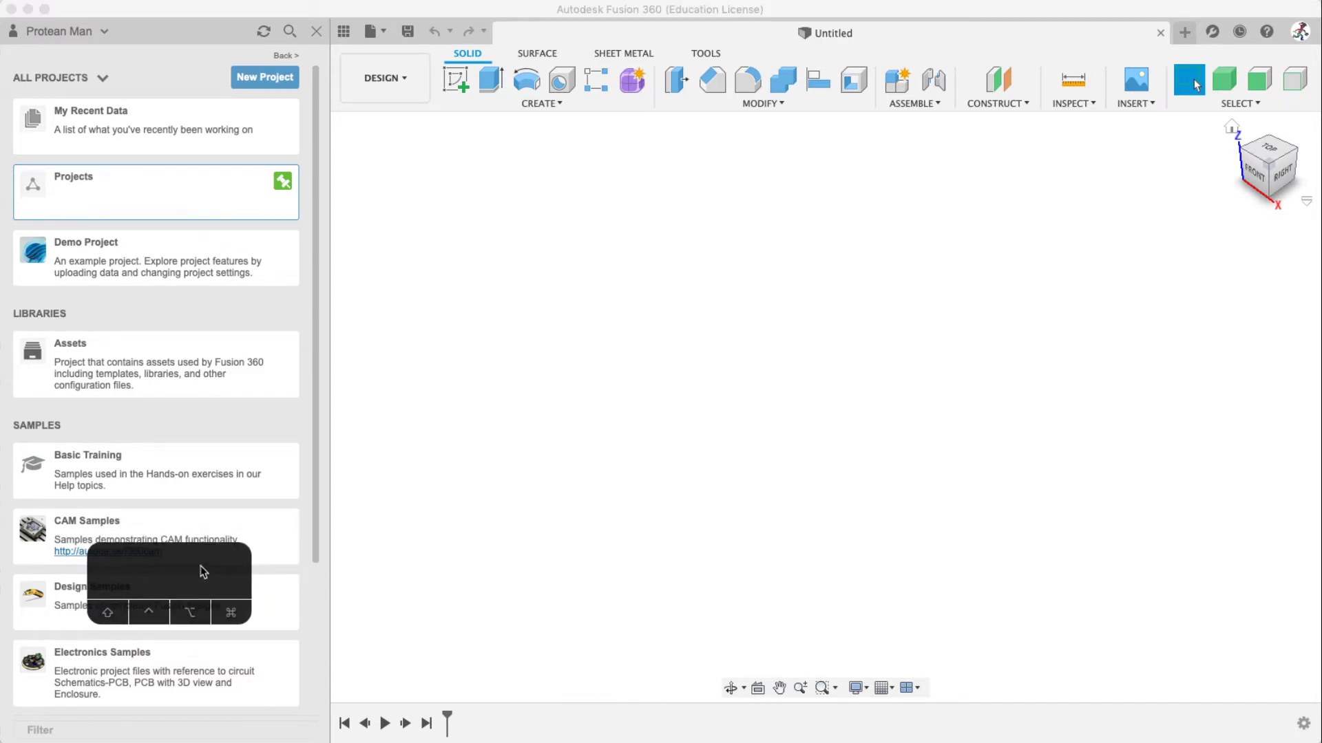
pyautogui.write('hello')
pyautogui.moveTo(204, 576); pyautogui.dragTo(187, 617)
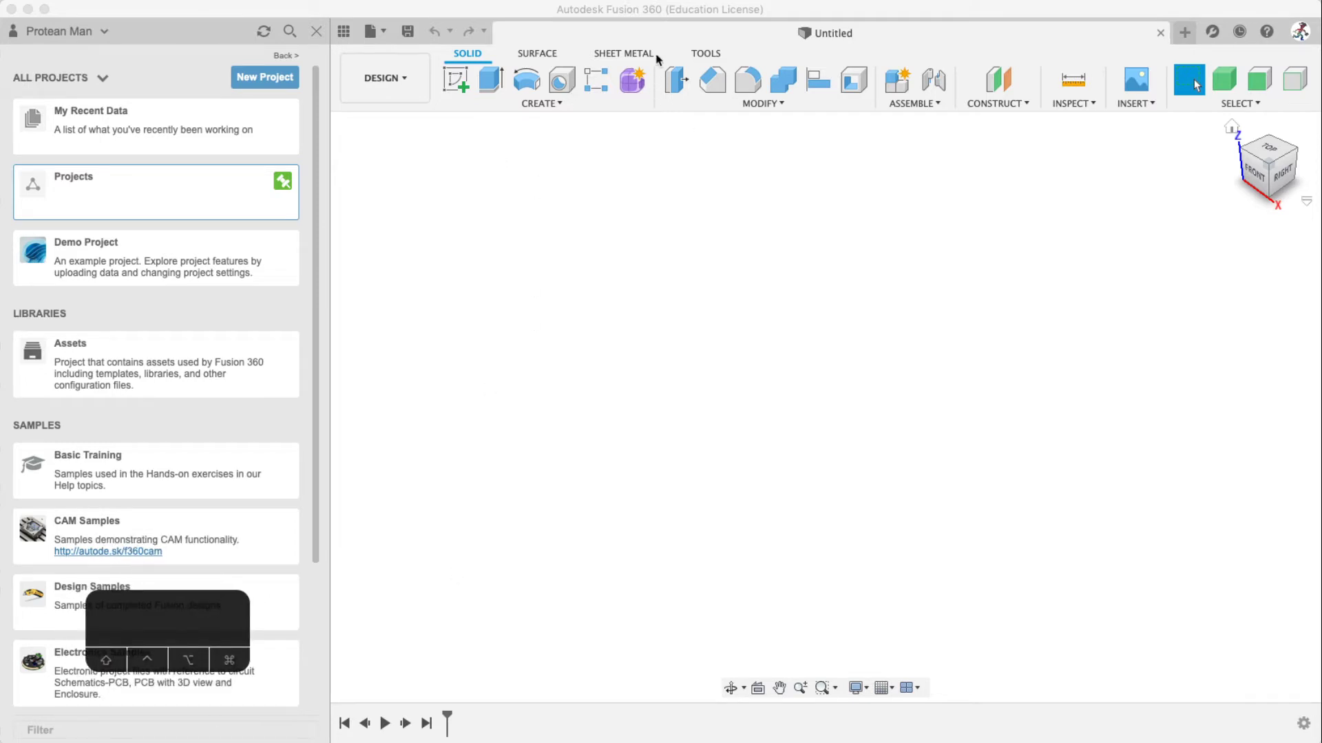
pyautogui.click(659, 9)
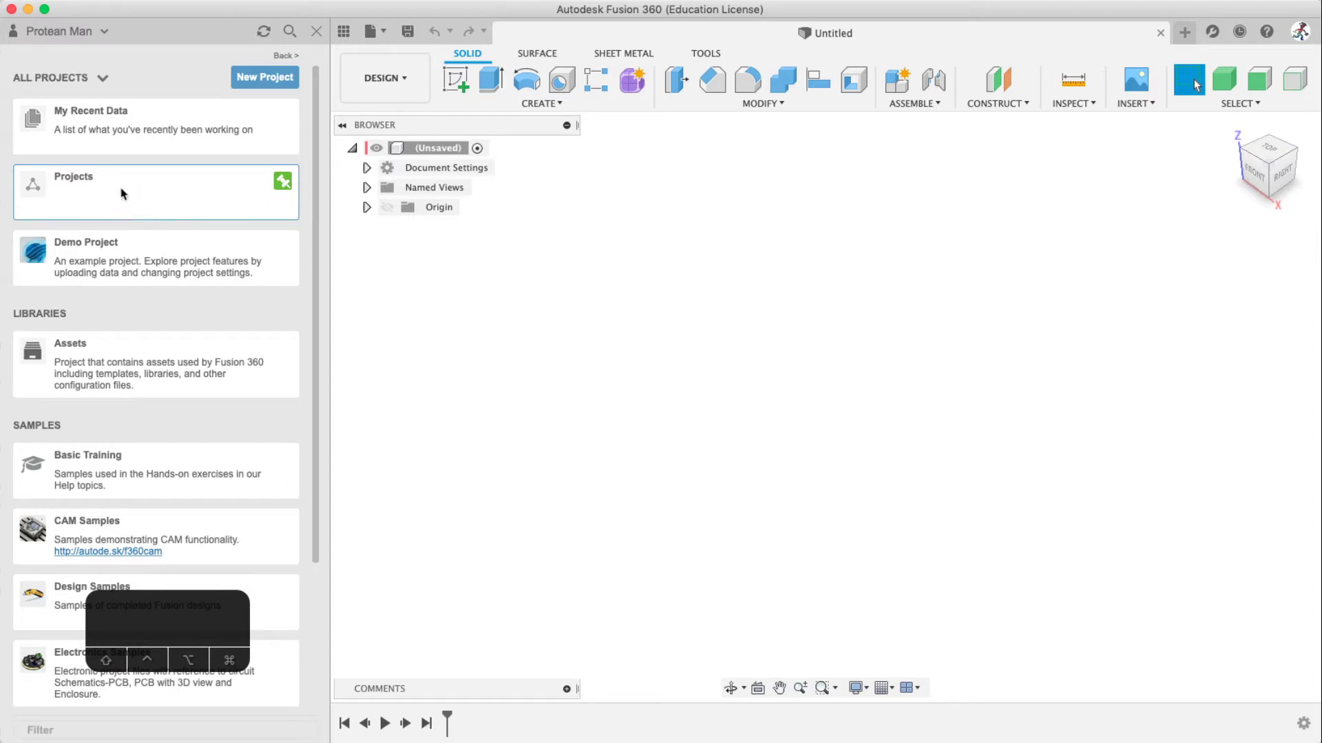
pyautogui.click(137, 208)
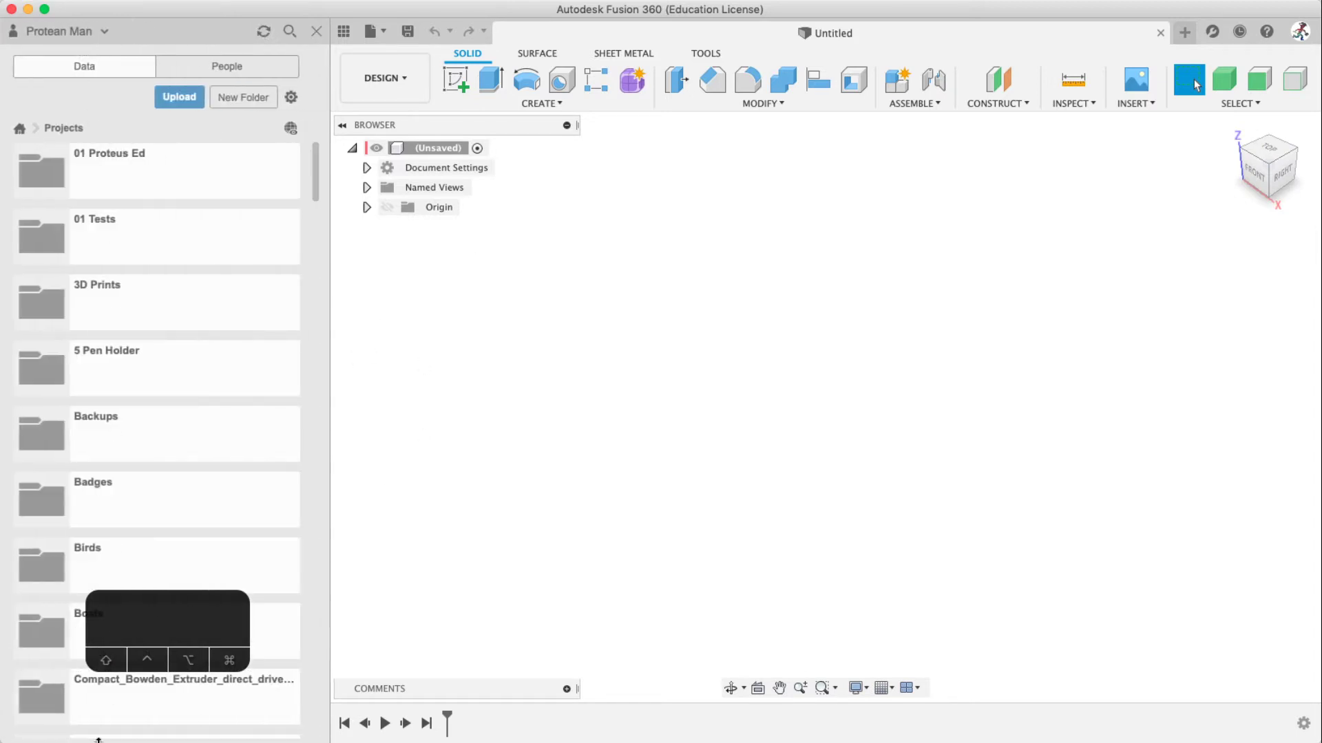
pyautogui.click(20, 131)
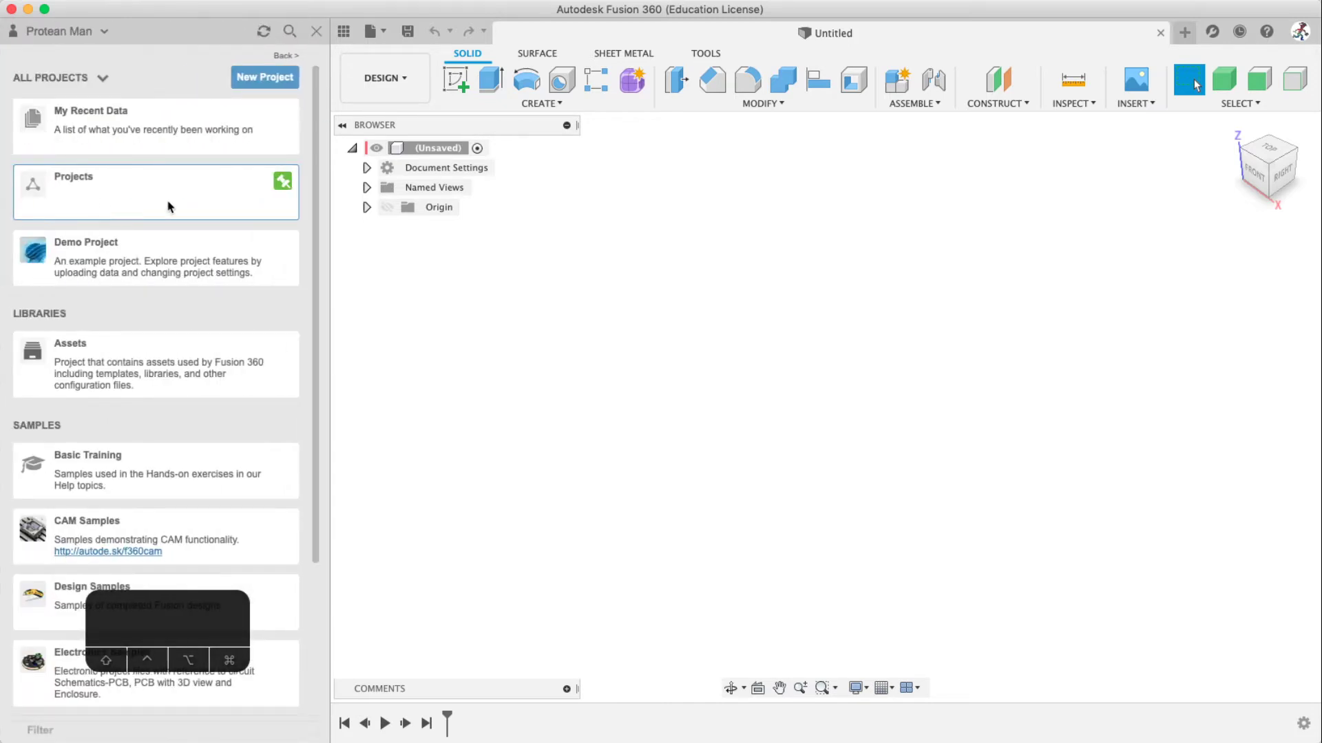
pyautogui.click(261, 78)
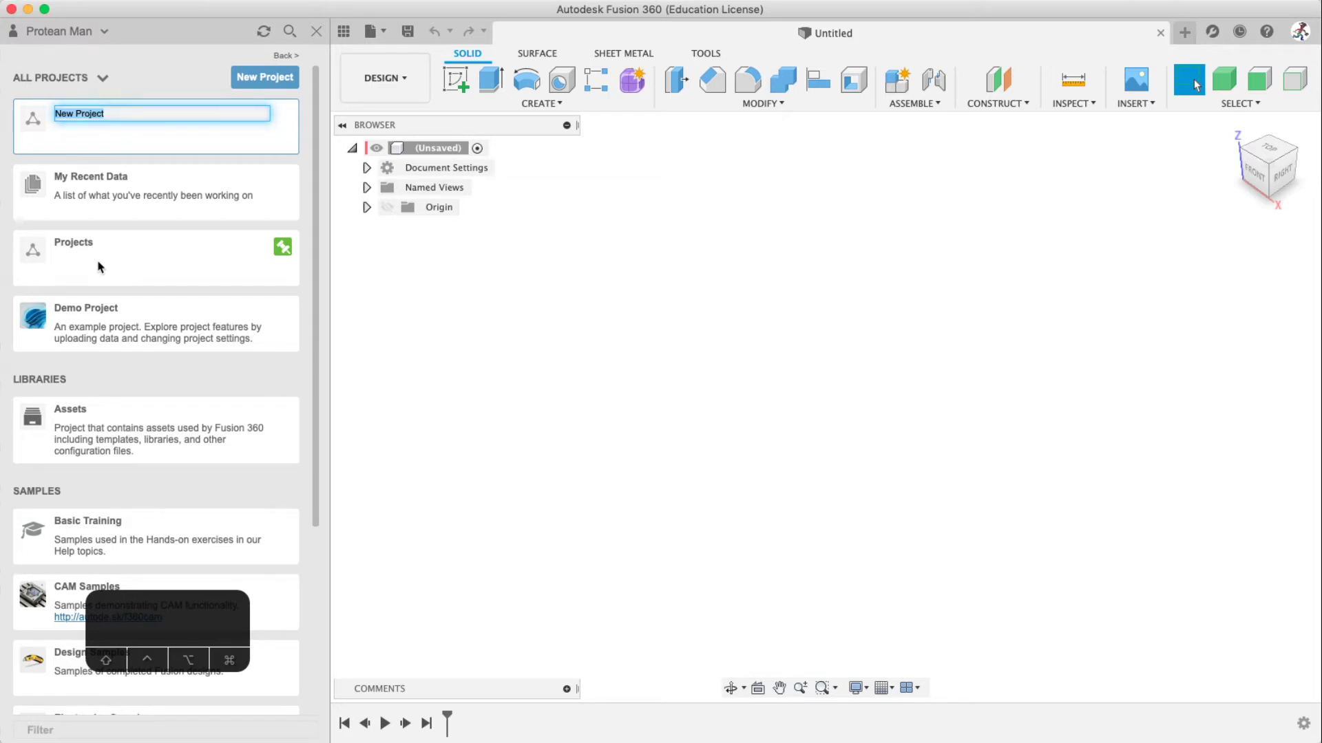
pyautogui.press('Escape')
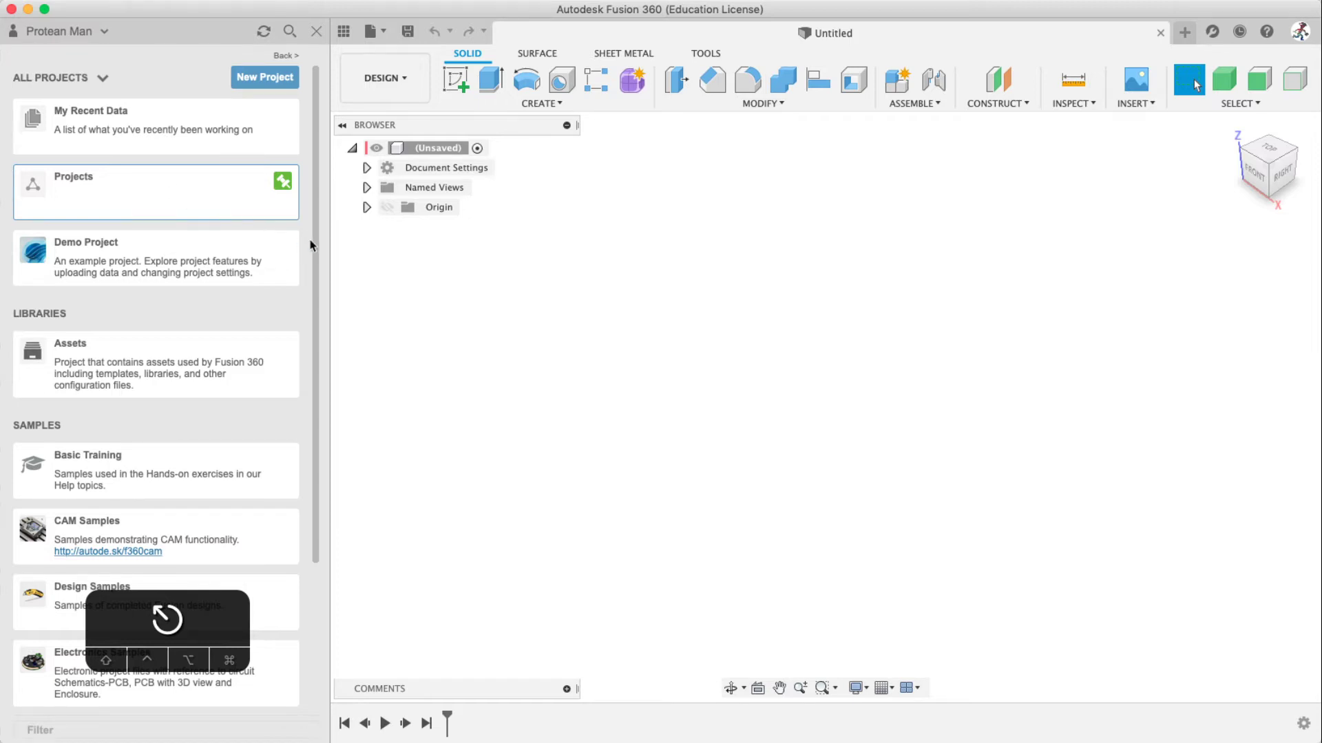
# Step: Open the 01 Proteus Ed folder inside the Projects project, then close the data panel
pyautogui.click(145, 190)
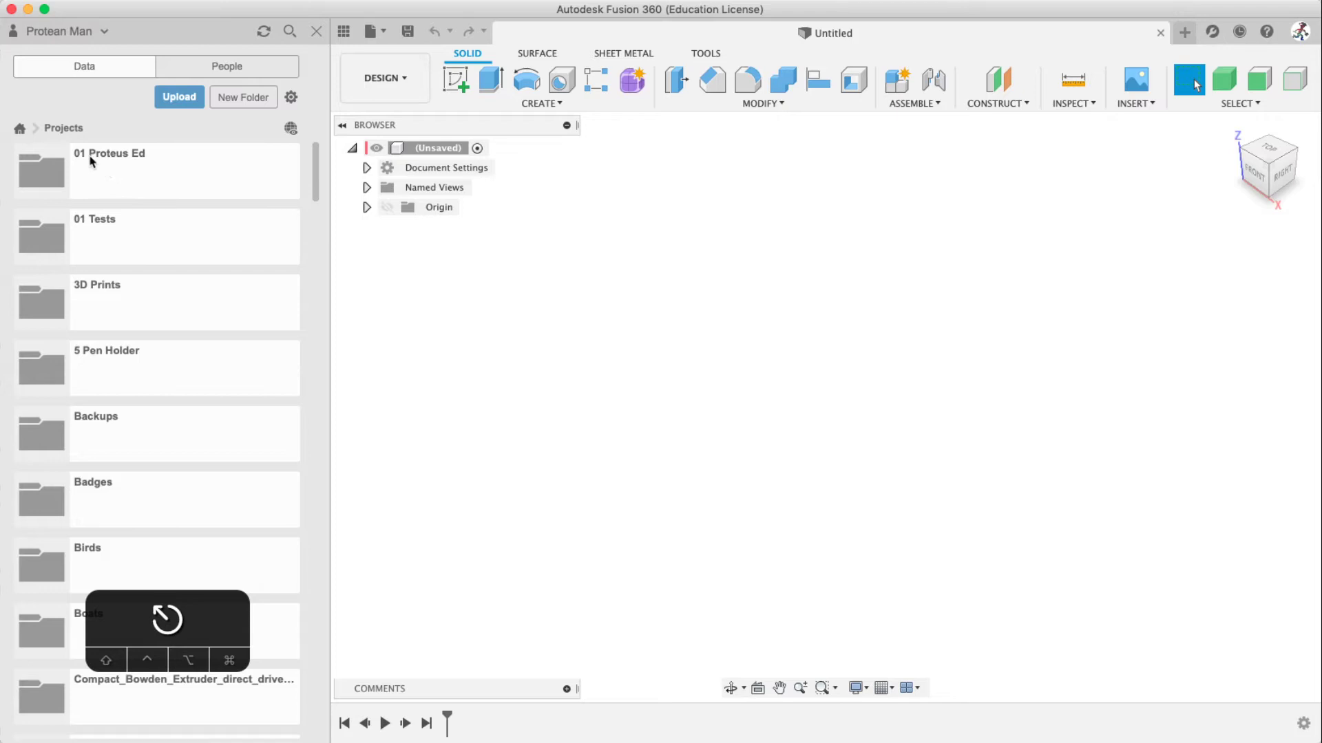
pyautogui.click(137, 176)
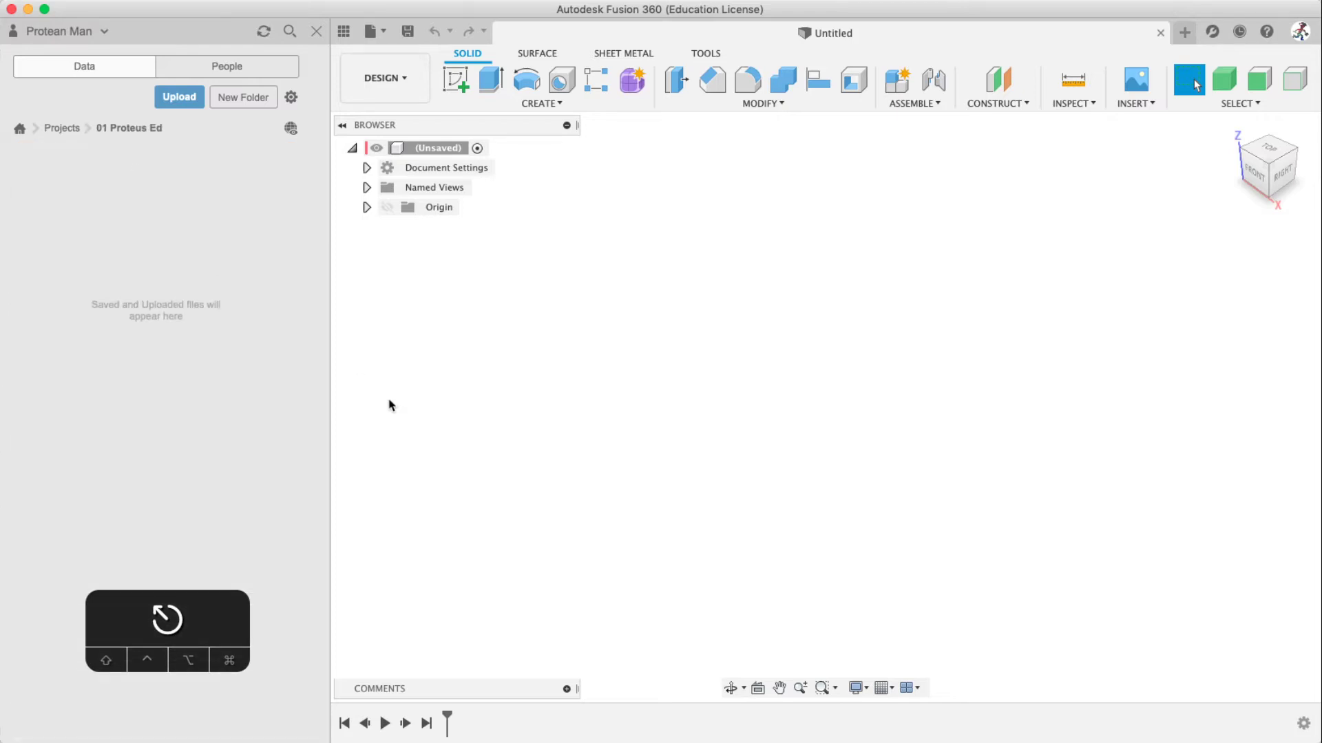
pyautogui.click(344, 33)
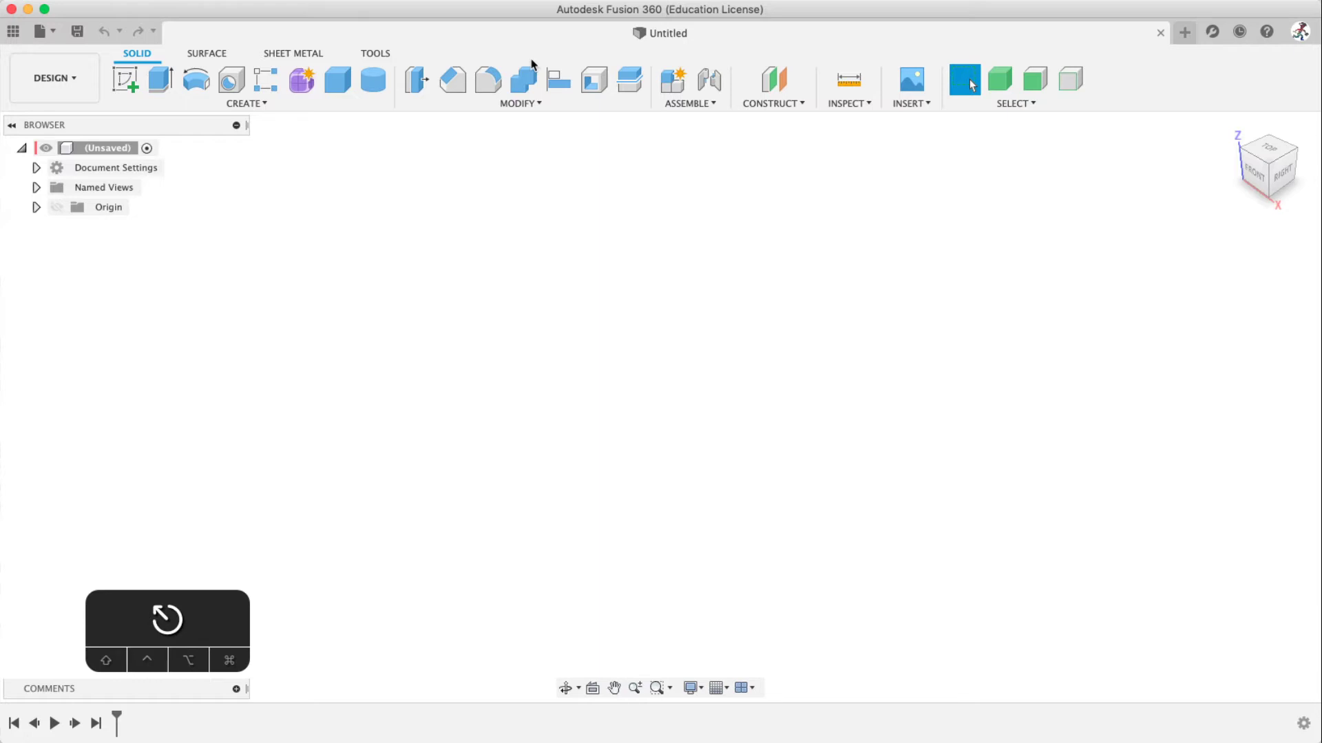
# Step: Start saving the untitled design and choose the 01 Proteus Ed folder in Projects as its location
pyautogui.press('super+s')
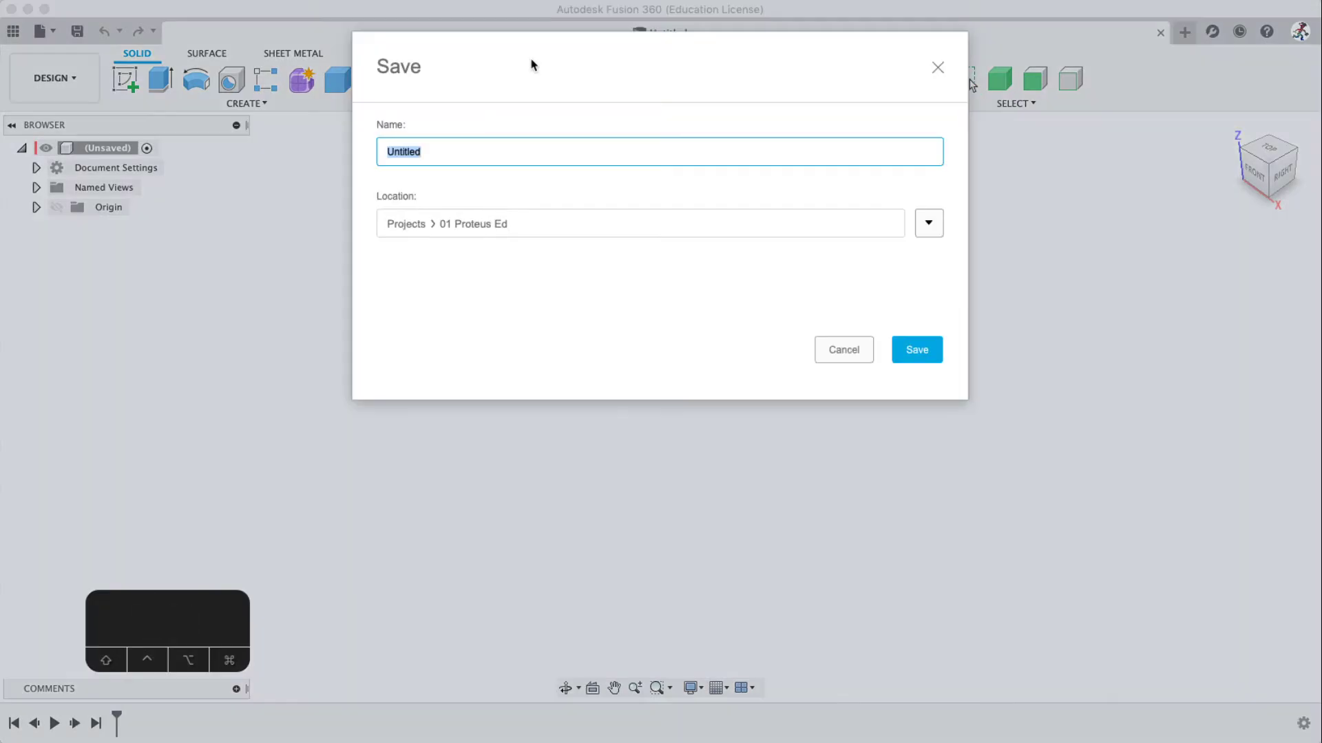
pyautogui.click(840, 351)
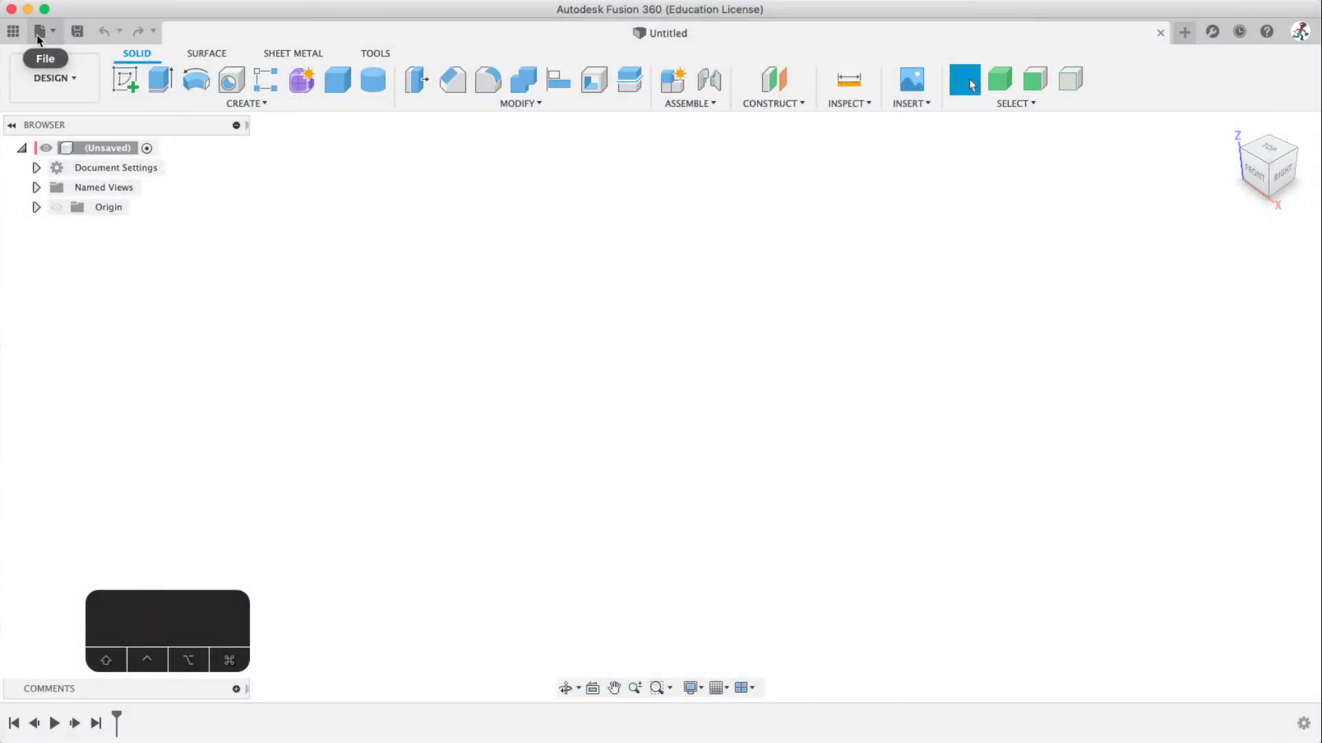
pyautogui.click(38, 34)
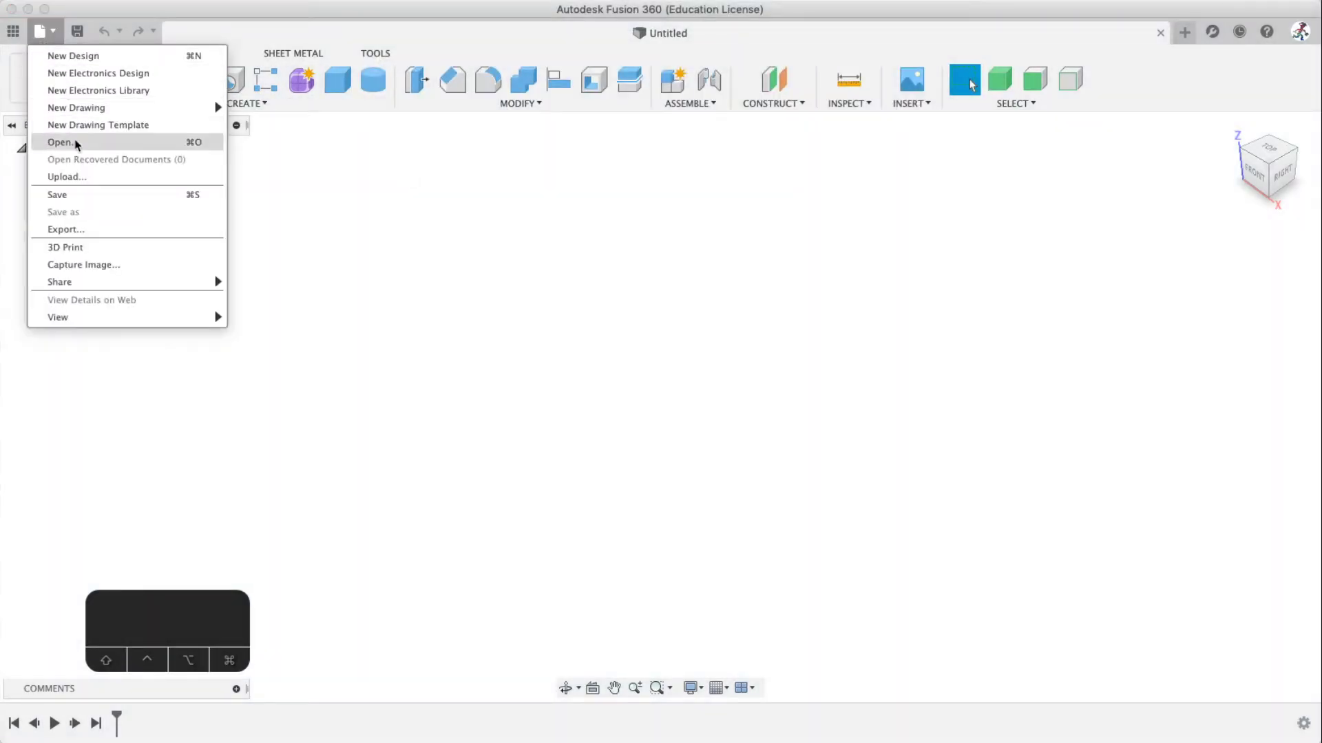
pyautogui.click(181, 197)
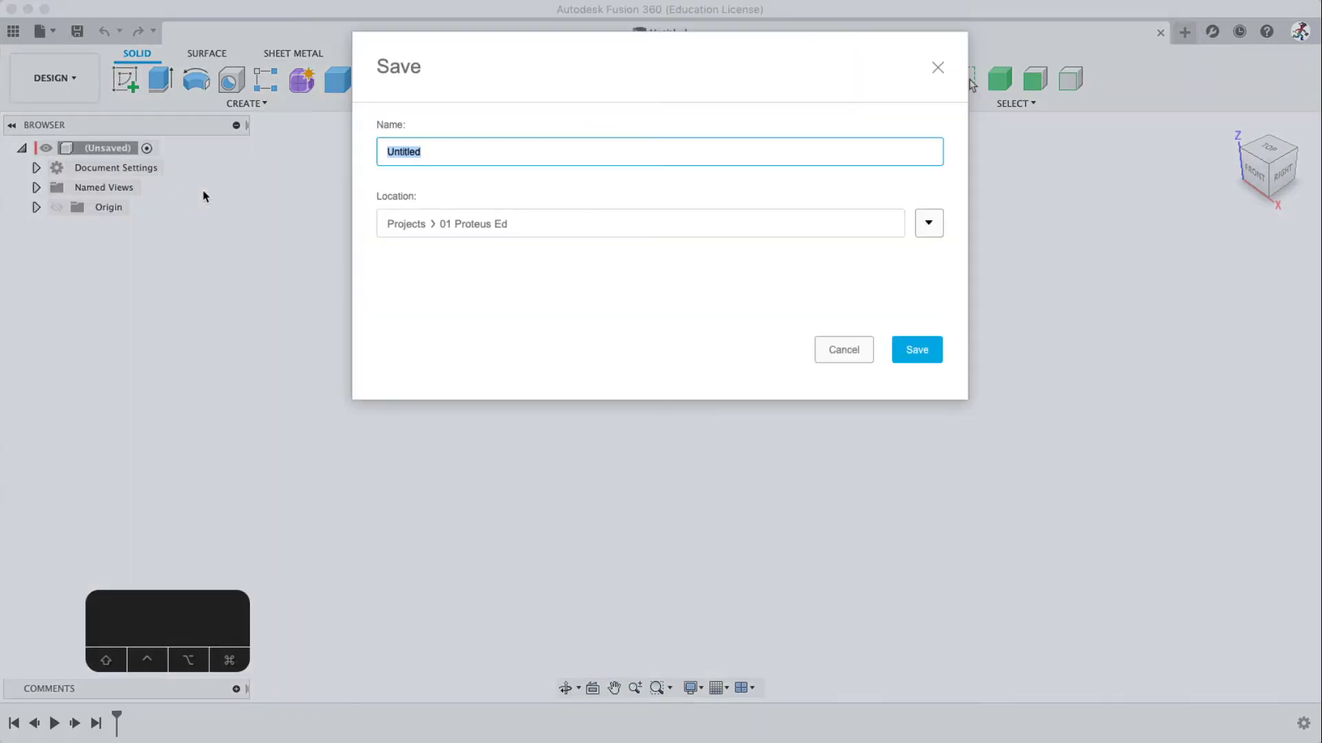
pyautogui.click(933, 225)
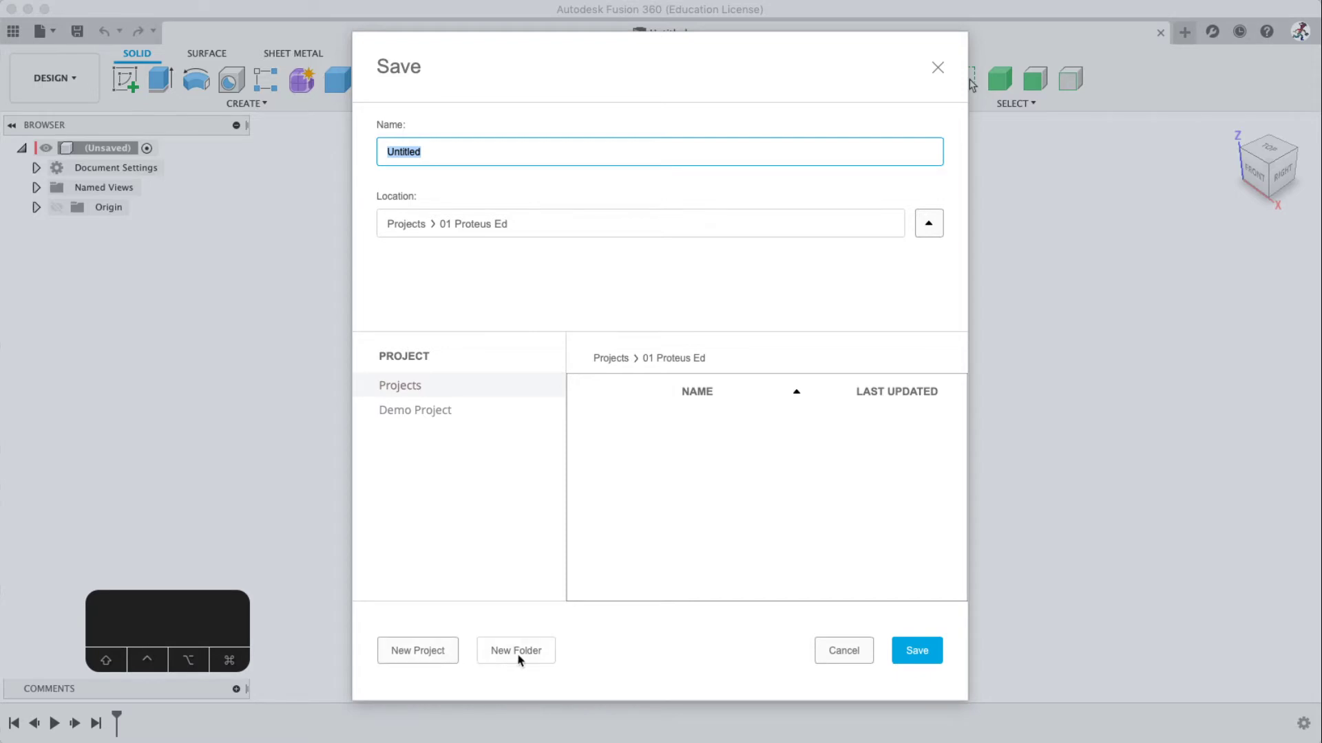
pyautogui.click(608, 359)
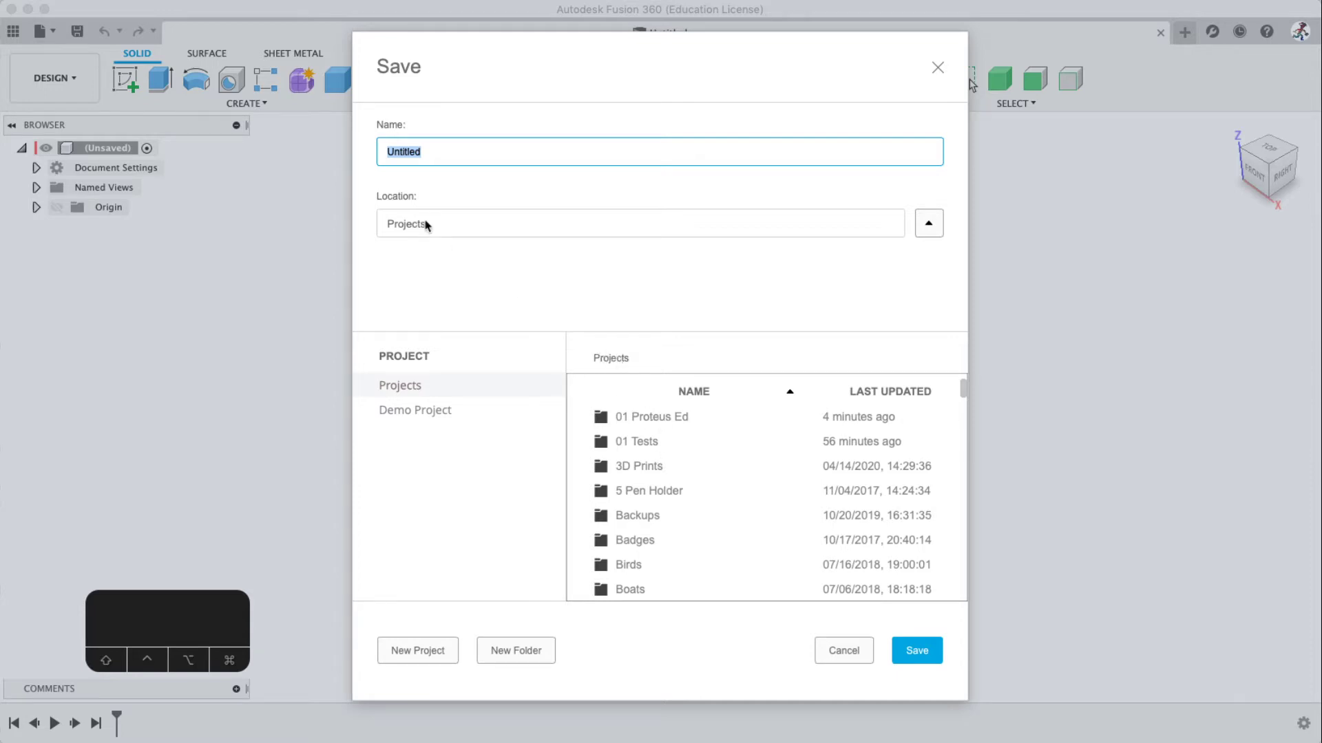
pyautogui.doubleClick(665, 416)
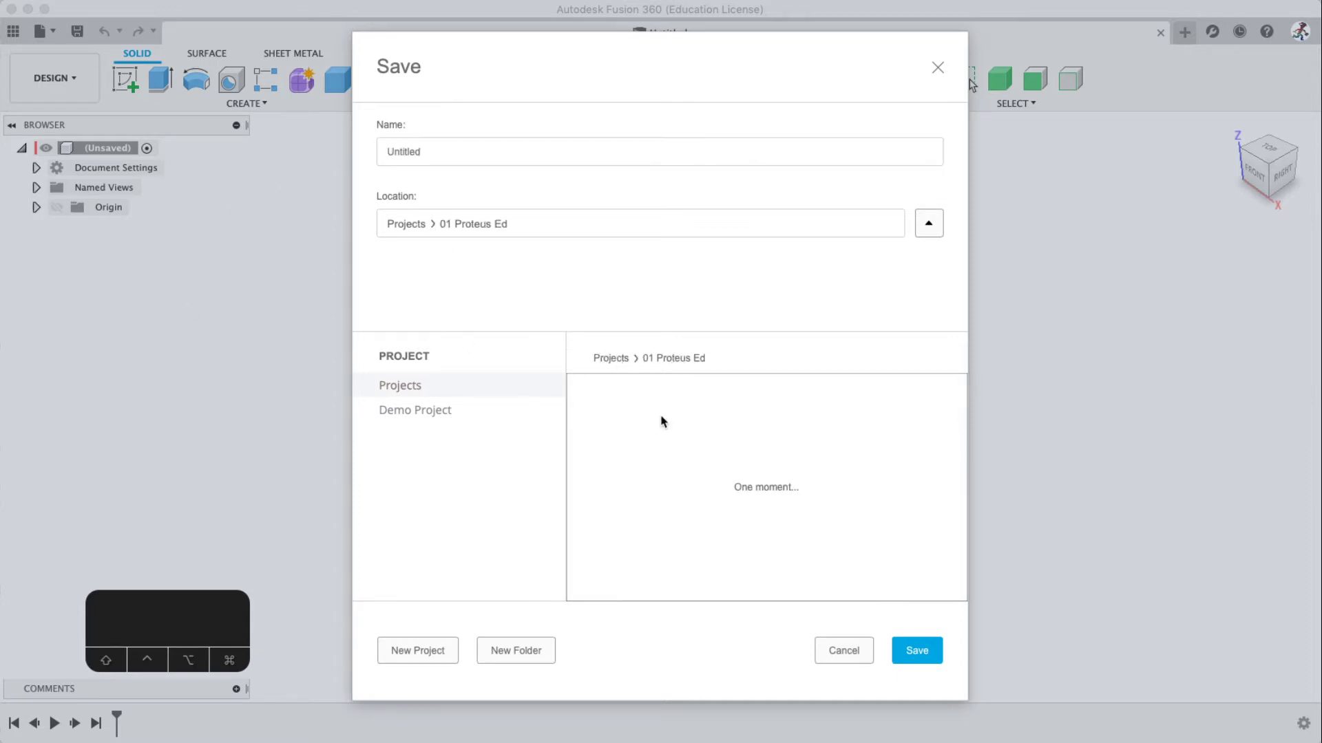
pyautogui.click(605, 359)
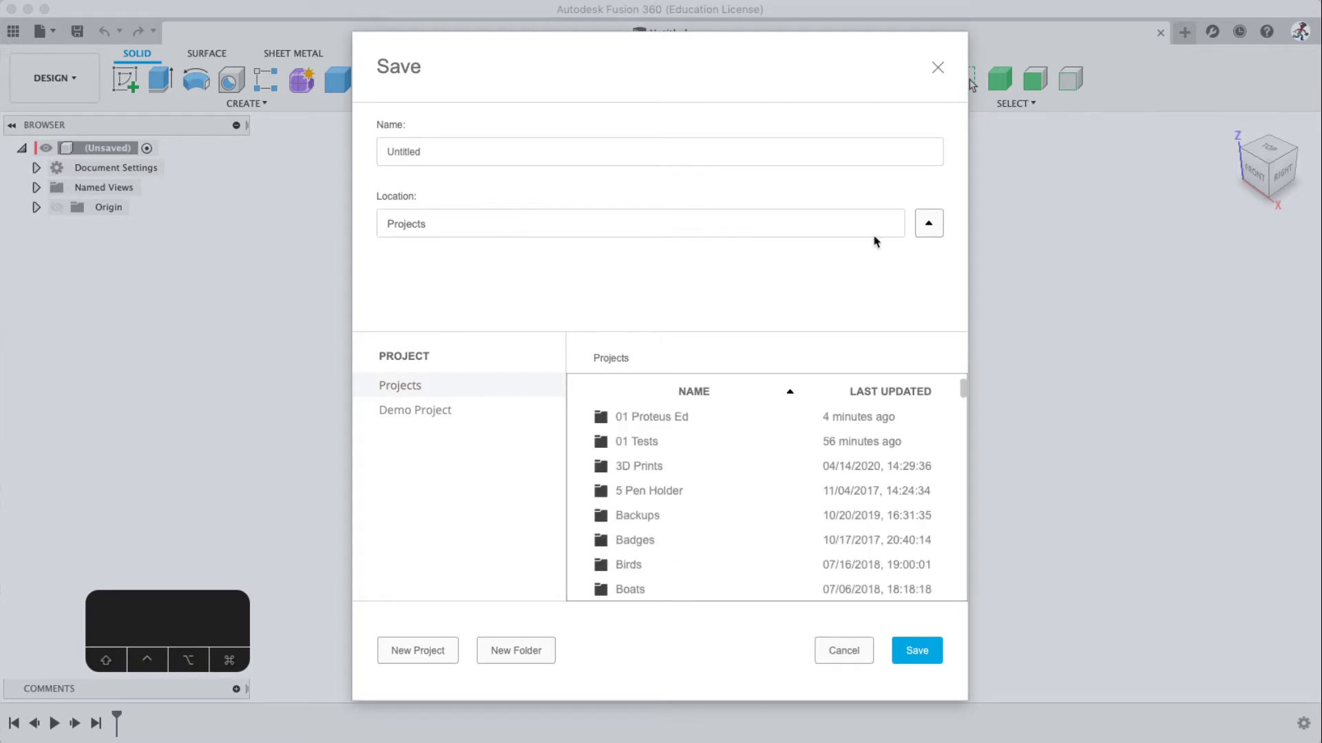
pyautogui.click(929, 223)
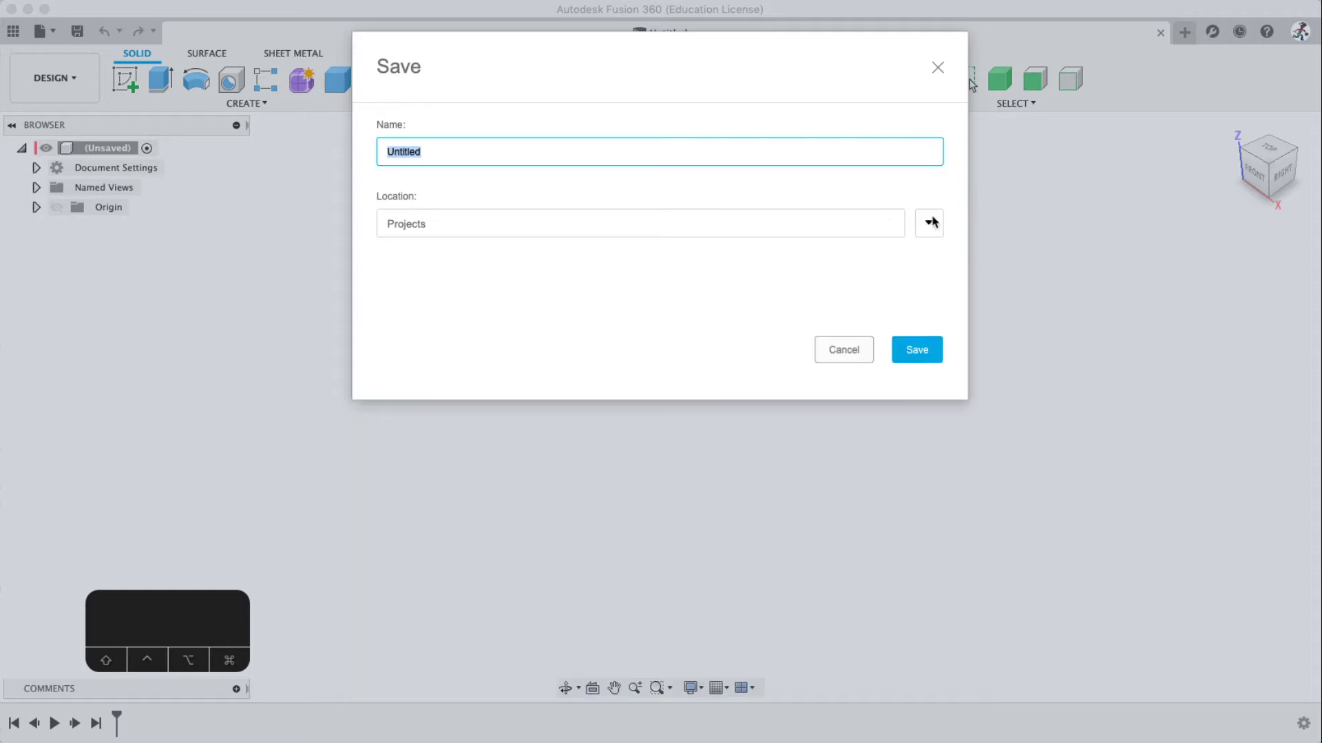
pyautogui.click(928, 223)
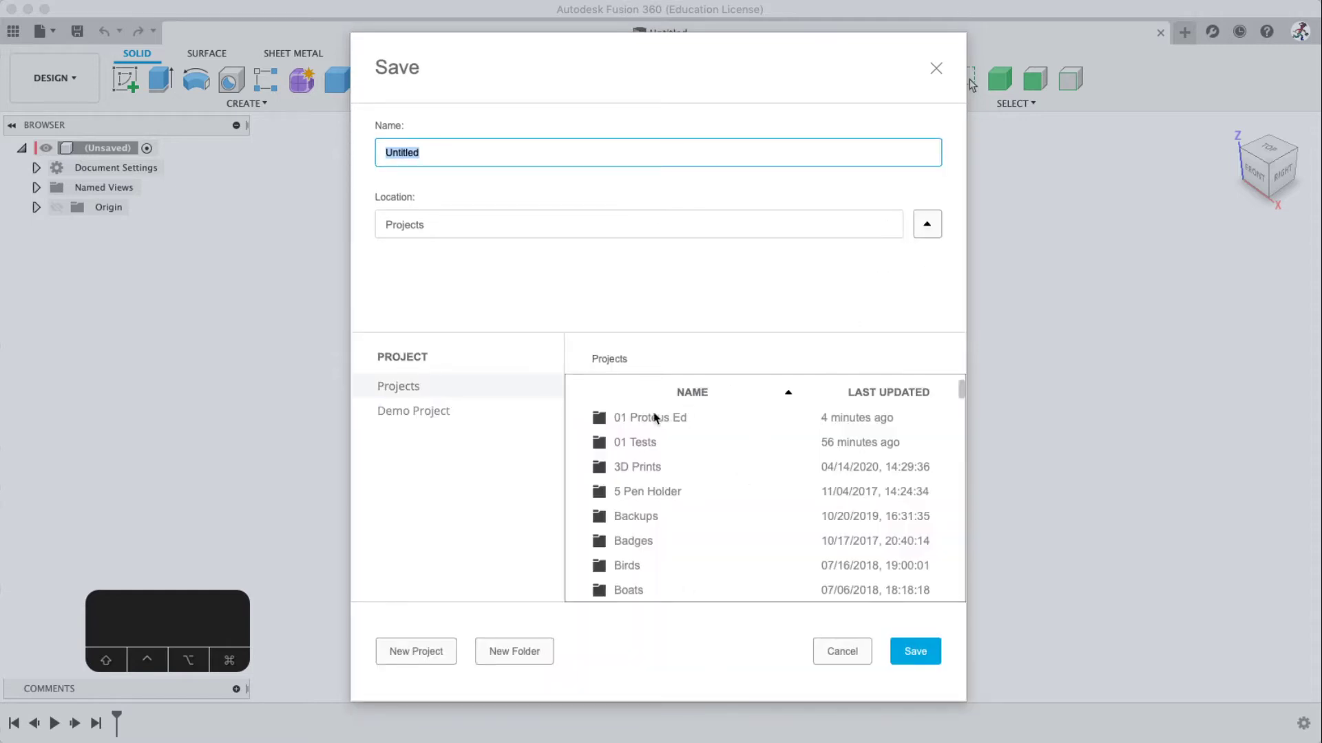
pyautogui.doubleClick(624, 419)
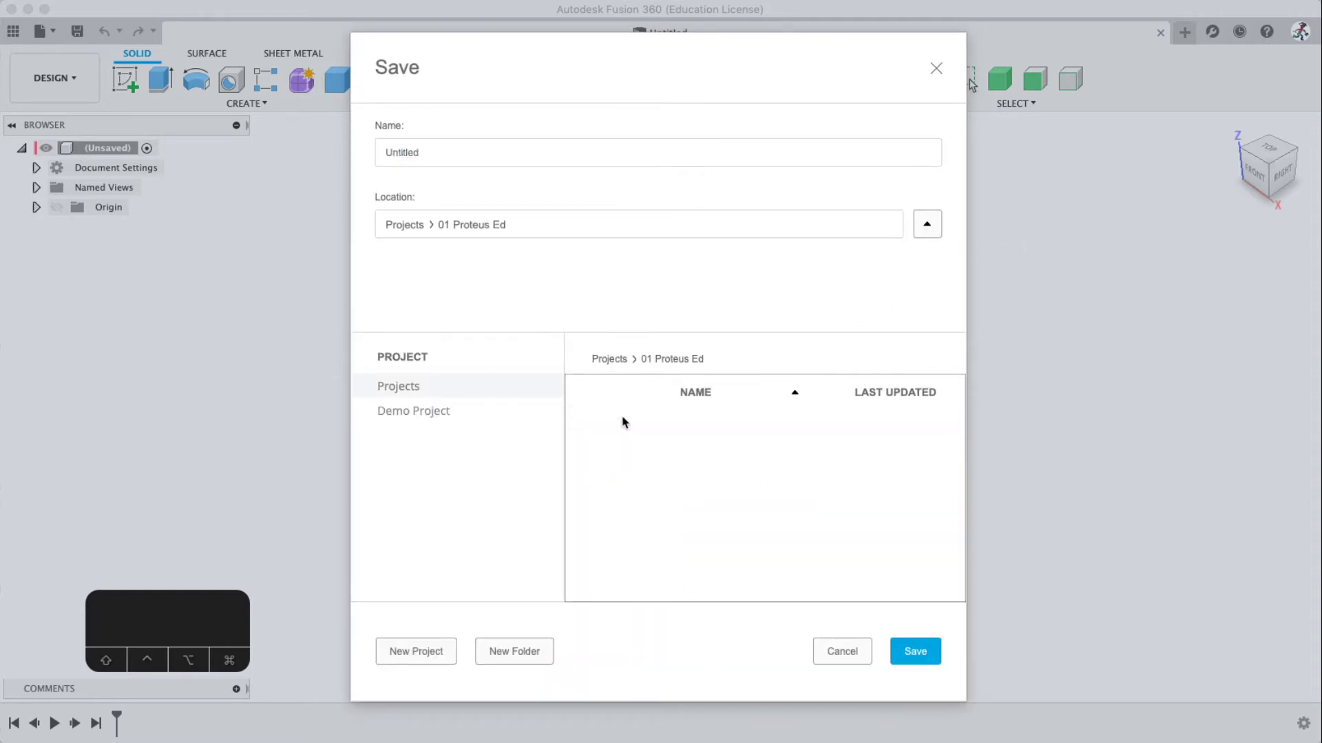
# Step: Name the design "Fusion 360 01" and save it
pyautogui.click(434, 154)
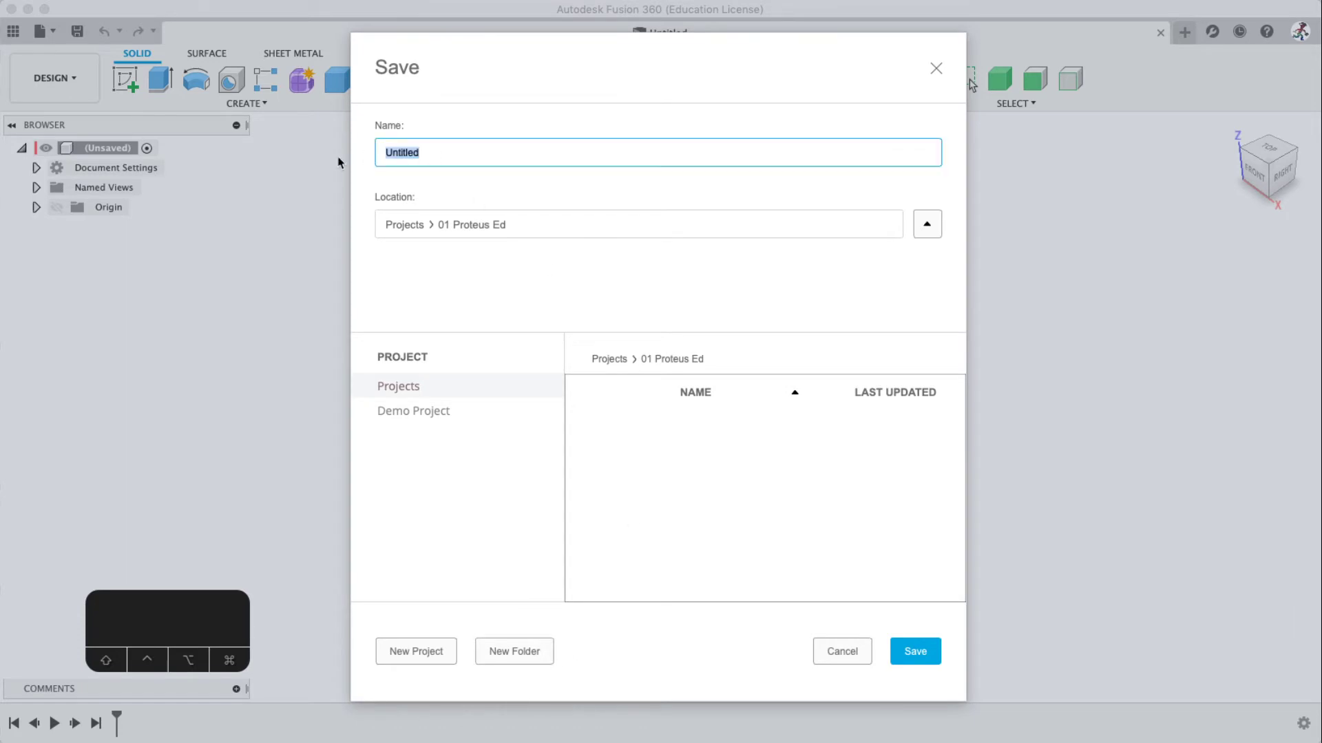
pyautogui.write('Fusion 360 ')
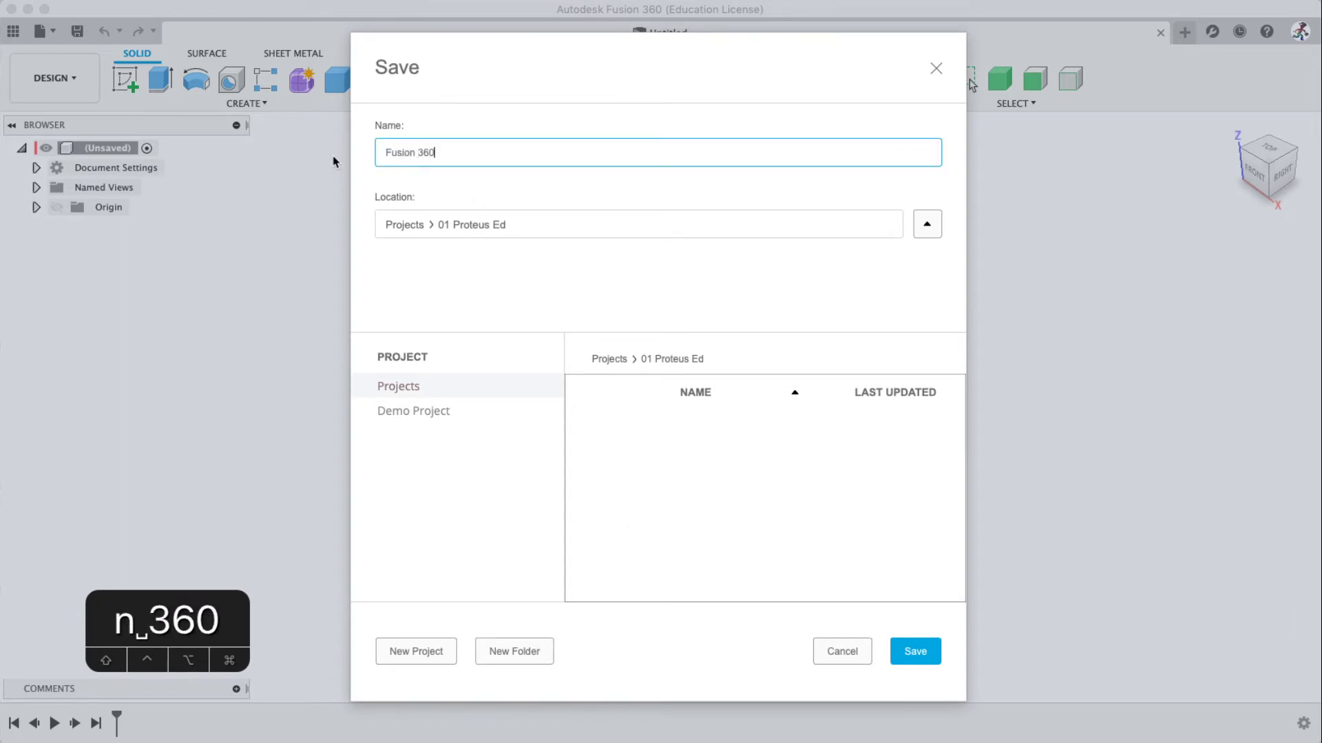
pyautogui.write('01')
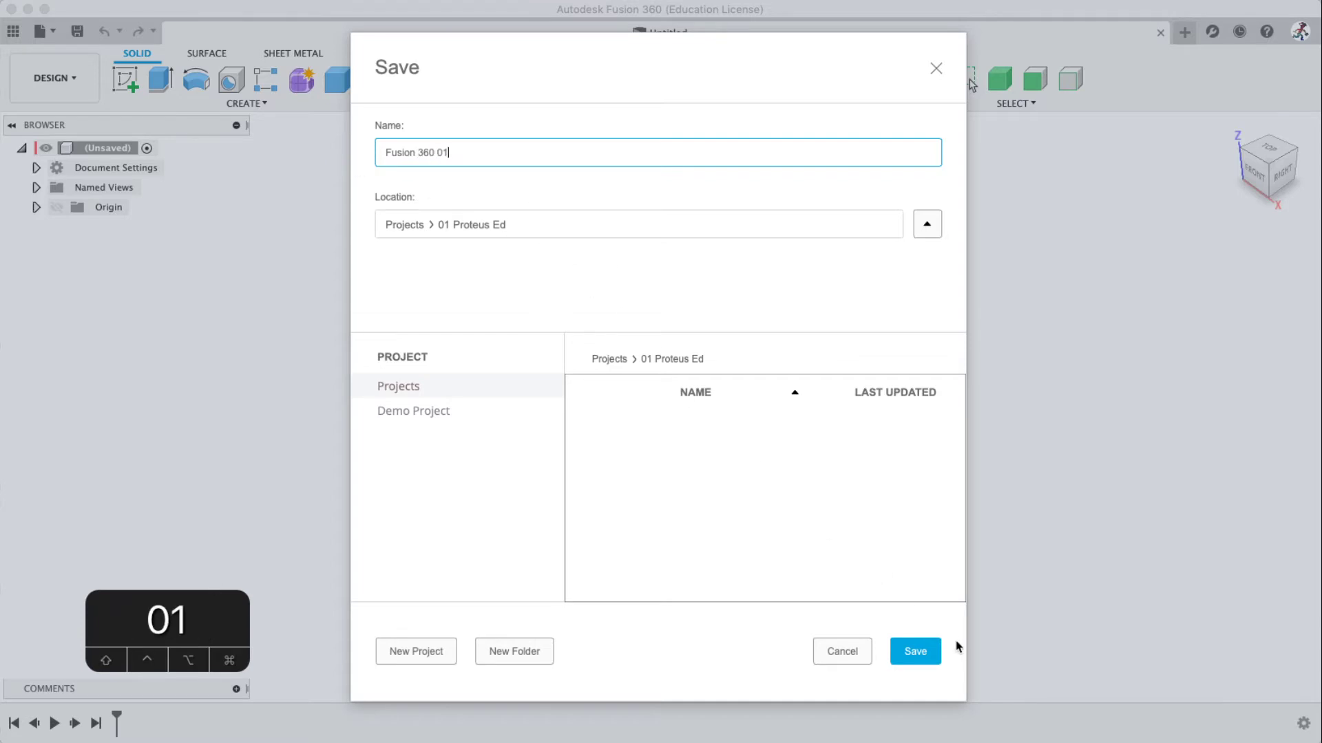
pyautogui.click(917, 656)
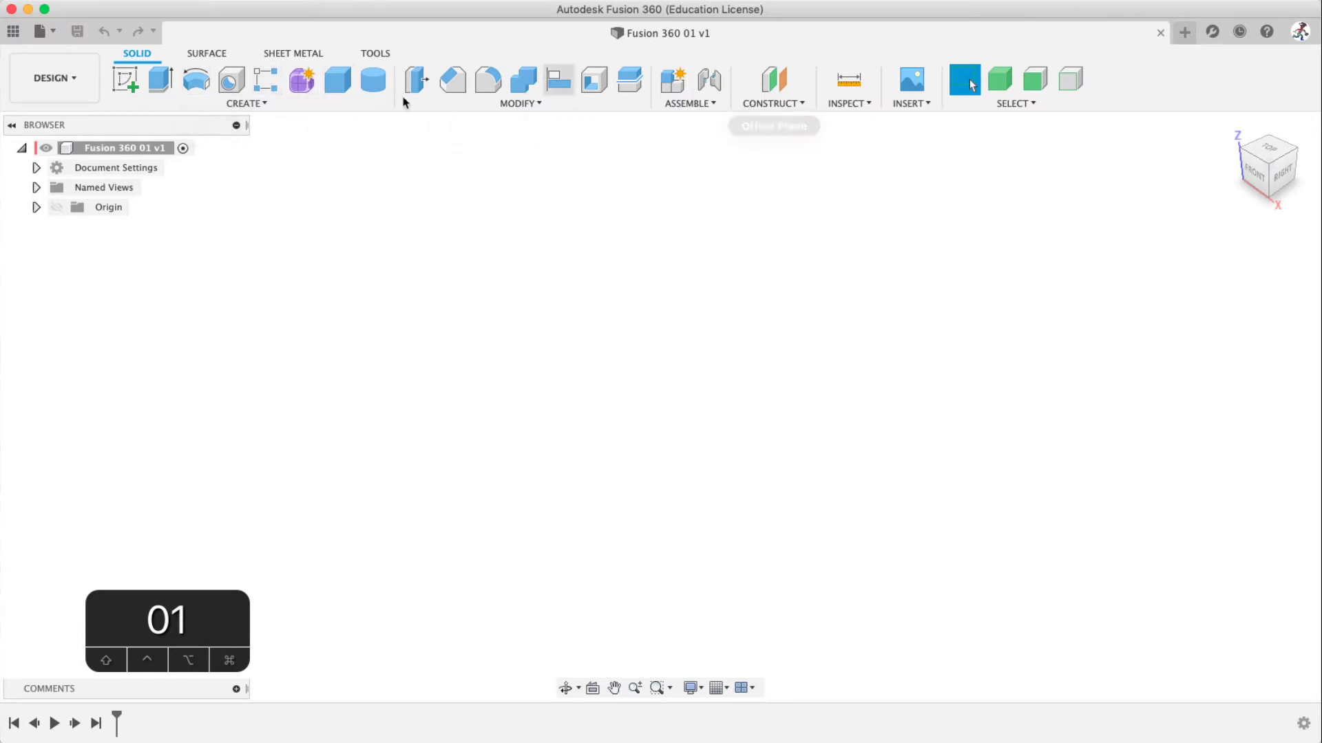
pyautogui.click(247, 107)
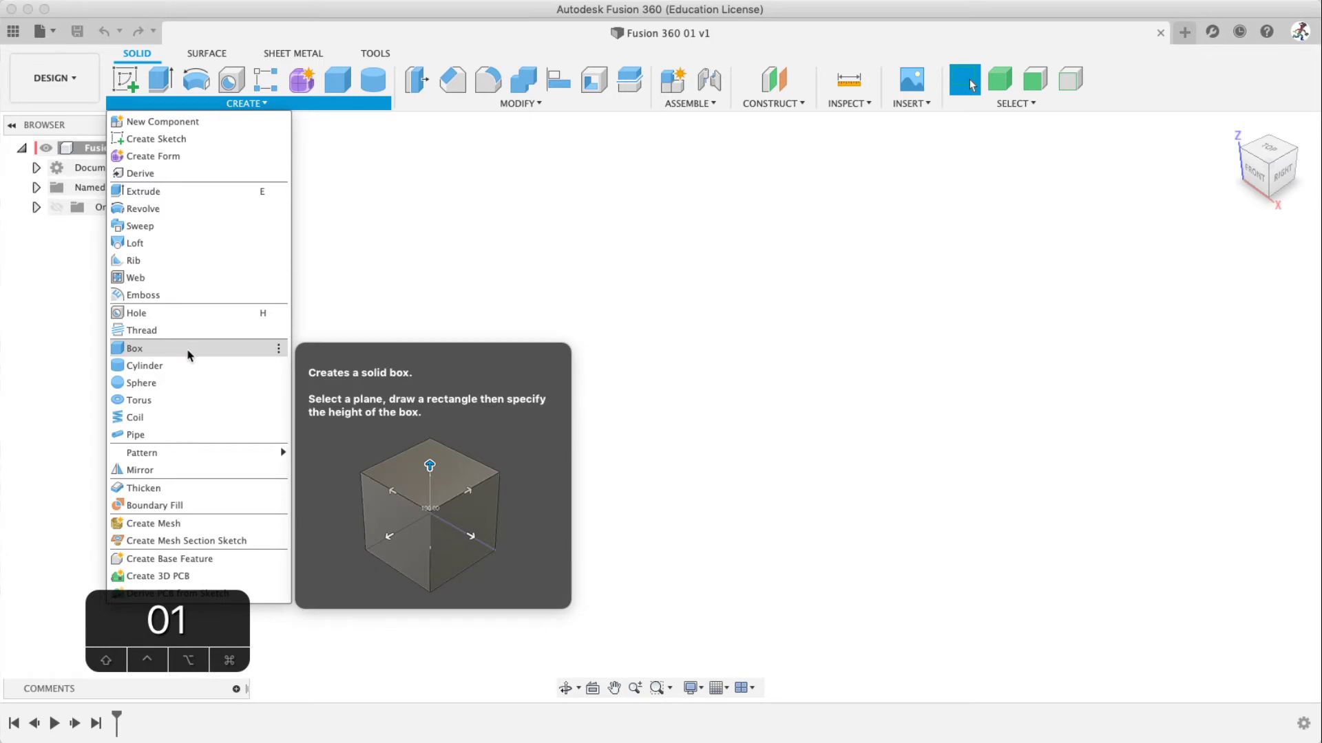
pyautogui.click(188, 355)
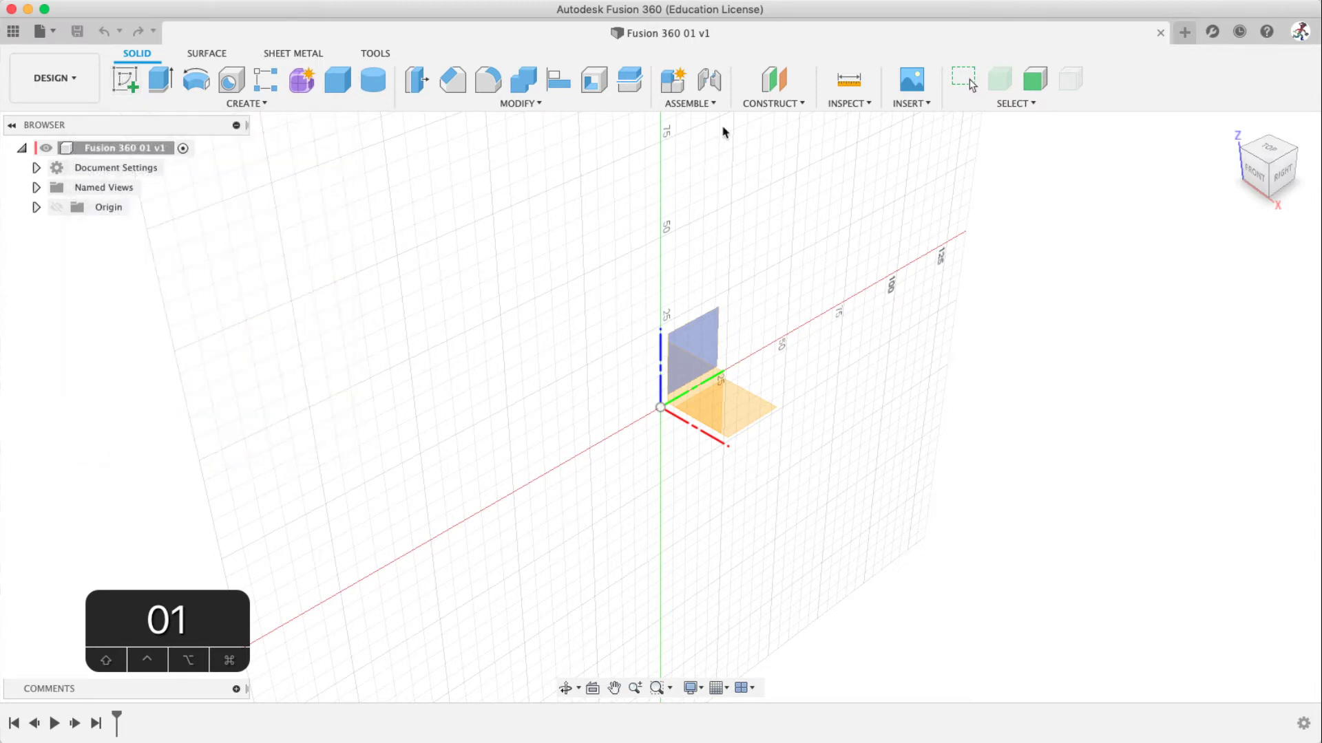
pyautogui.click(758, 420)
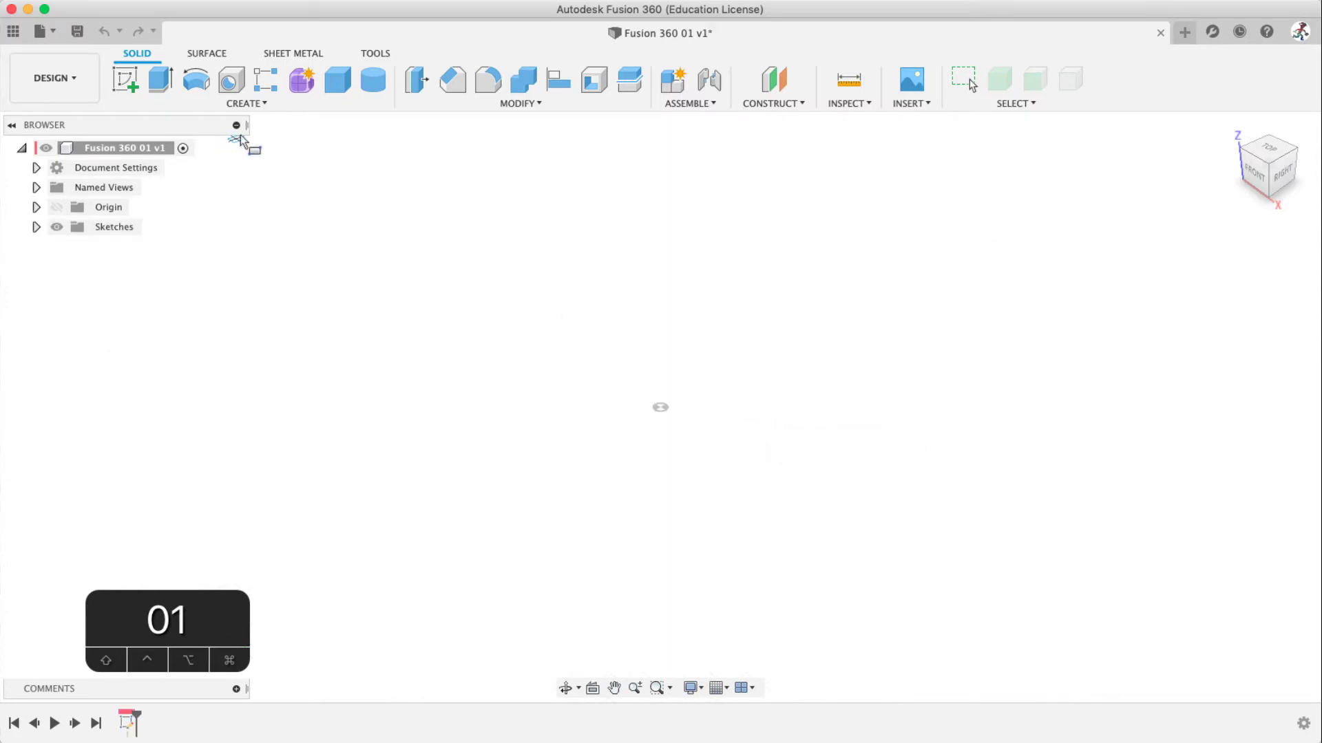
pyautogui.press('Escape')
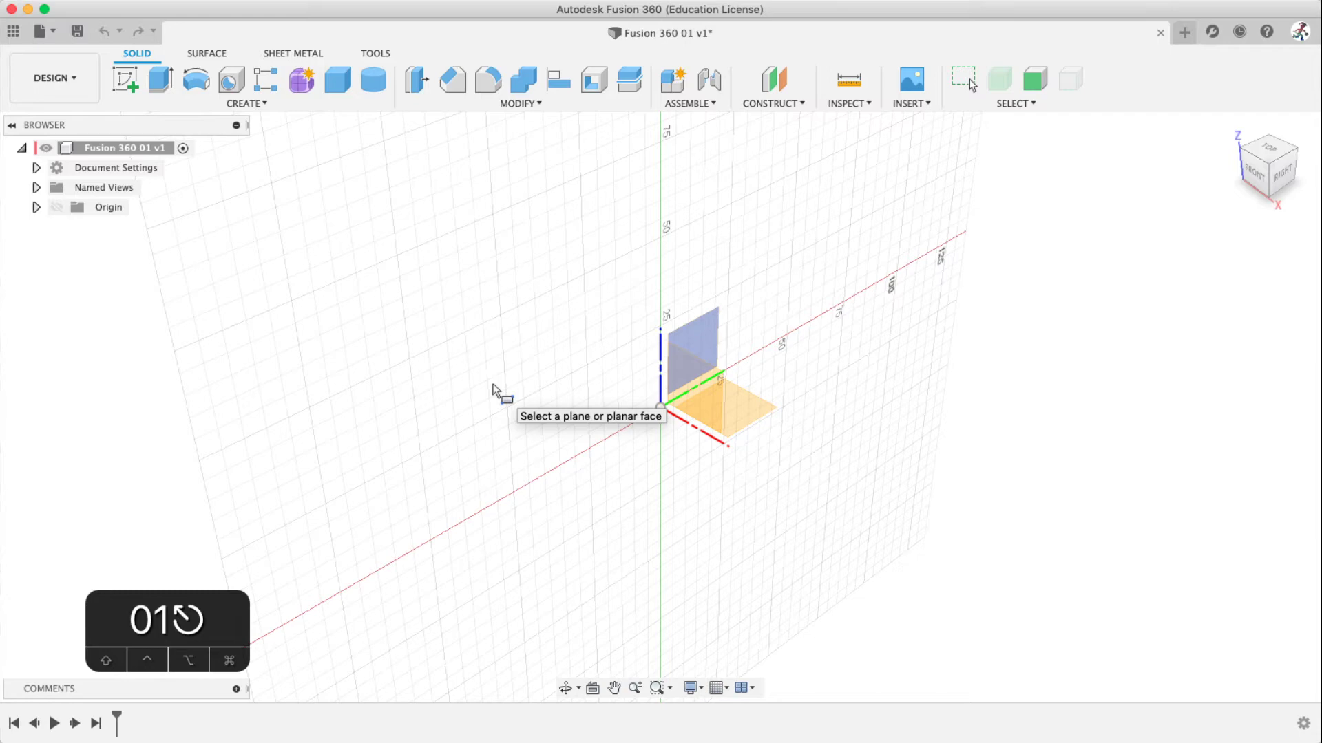
# Step: Look straight down from the top and select the horizontal XY origin plane for the box
pyautogui.keyDown('shift'); pyautogui.moveTo(493, 390); pyautogui.dragTo(724, 399, button='middle'); pyautogui.keyUp('shift')
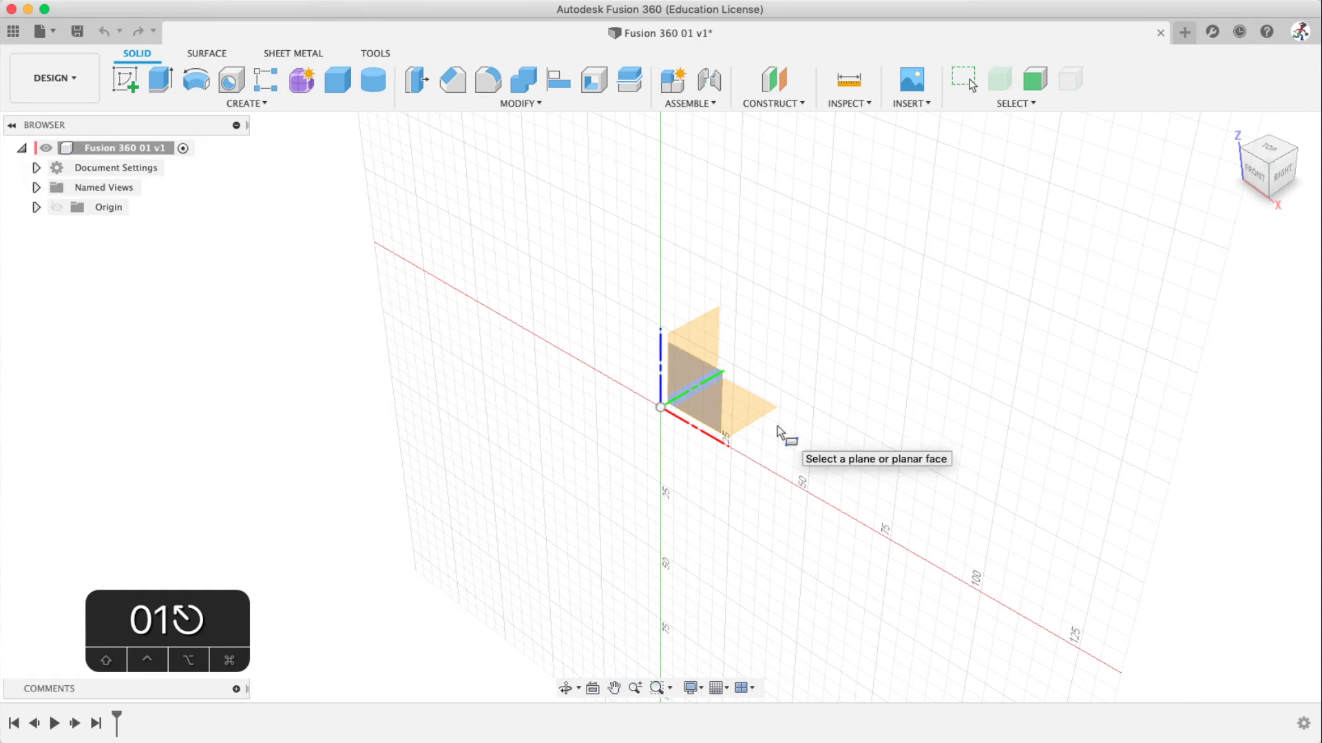
pyautogui.click(758, 435)
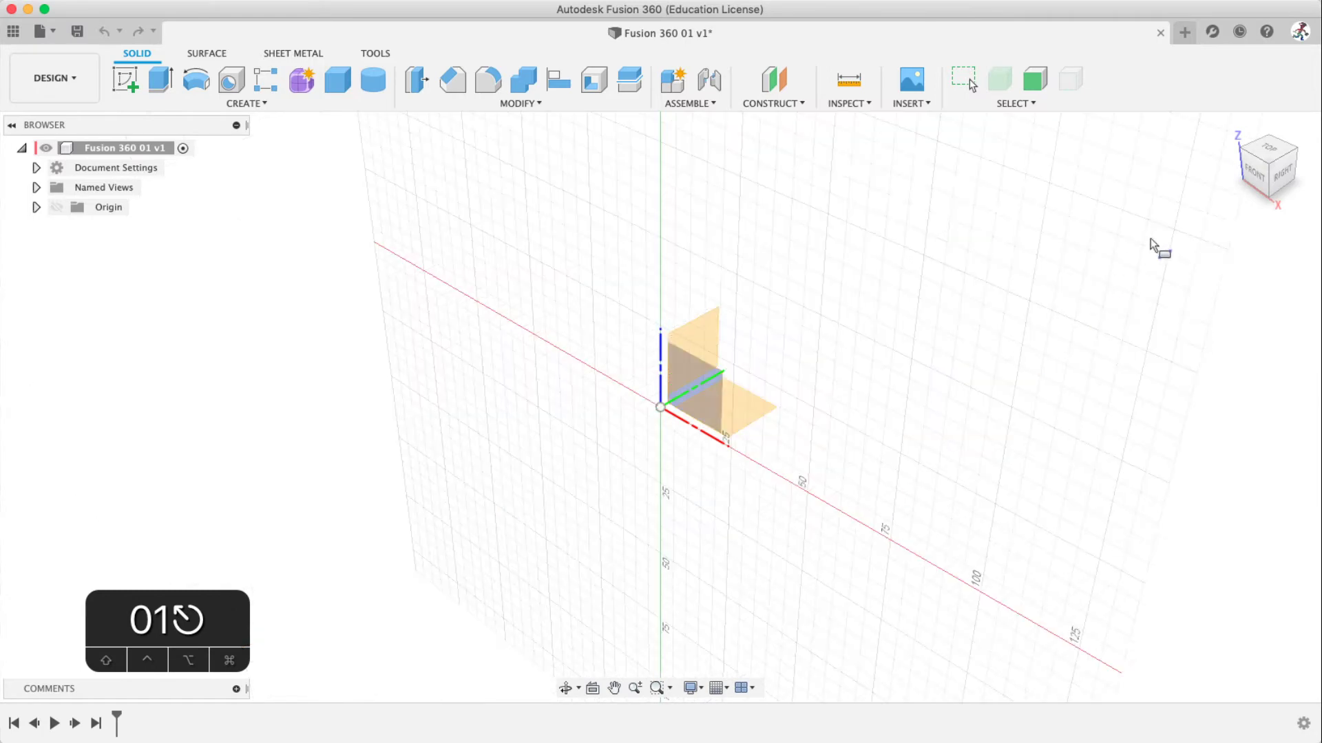
pyautogui.click(1274, 150)
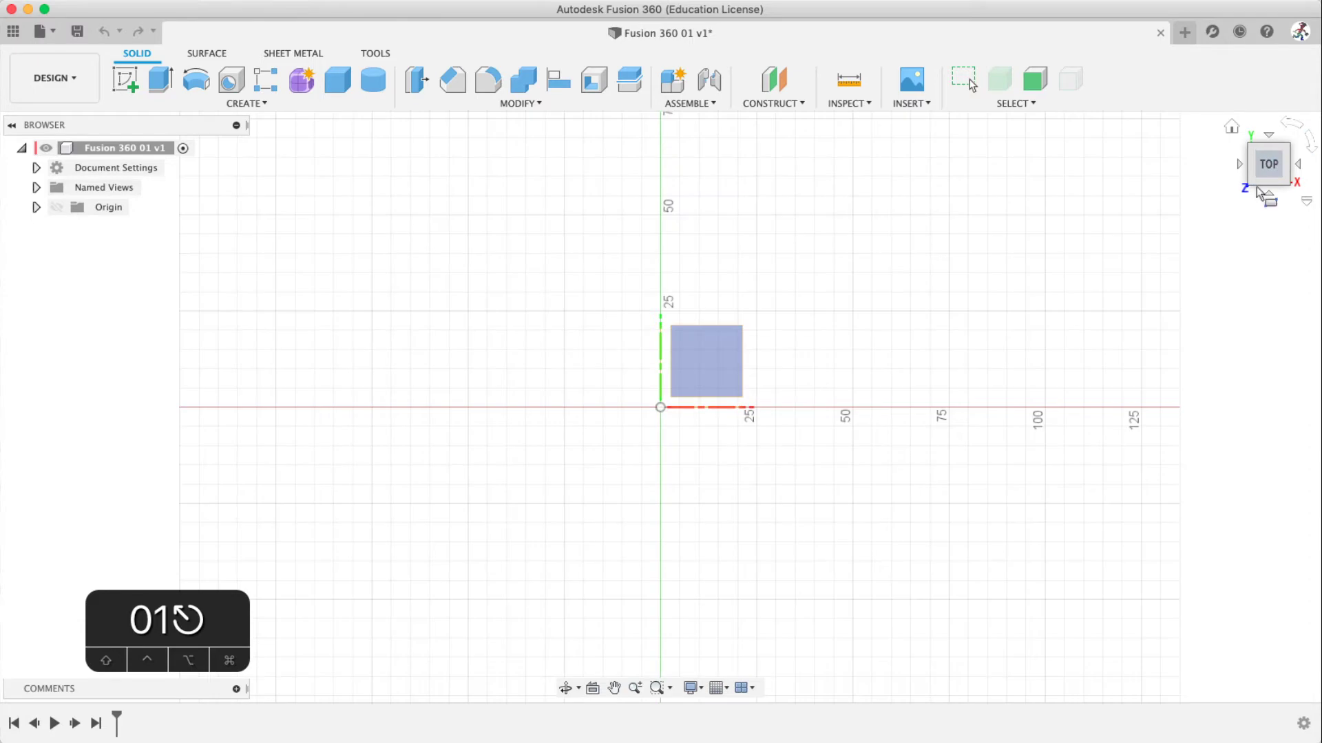
pyautogui.click(1251, 185)
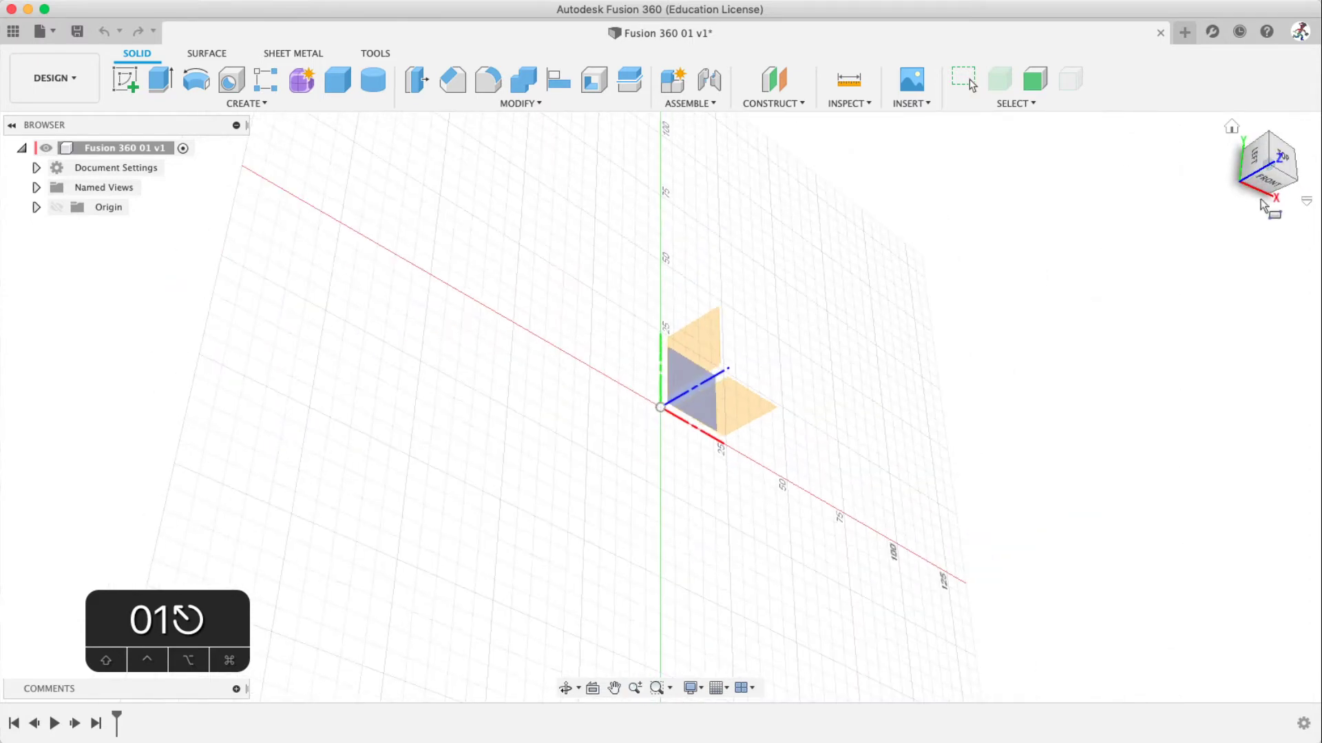
pyautogui.click(1279, 205)
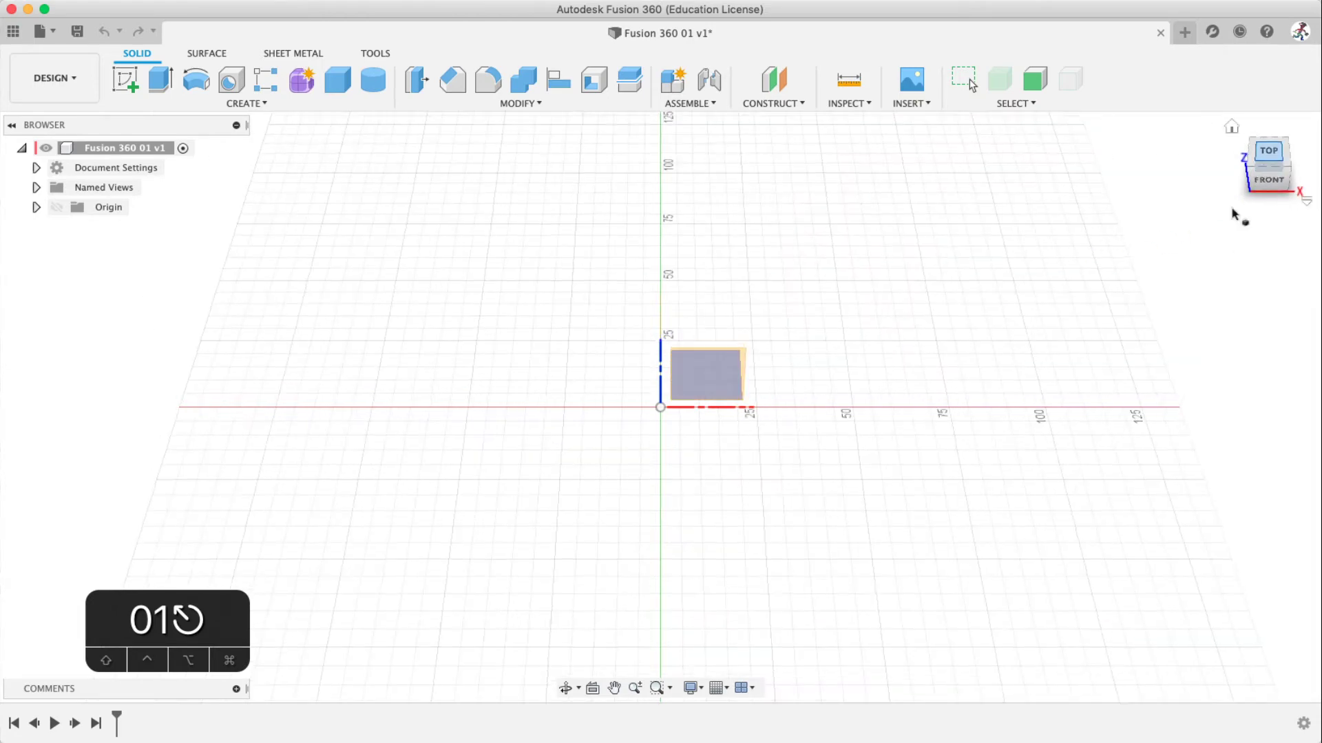
pyautogui.click(1269, 151)
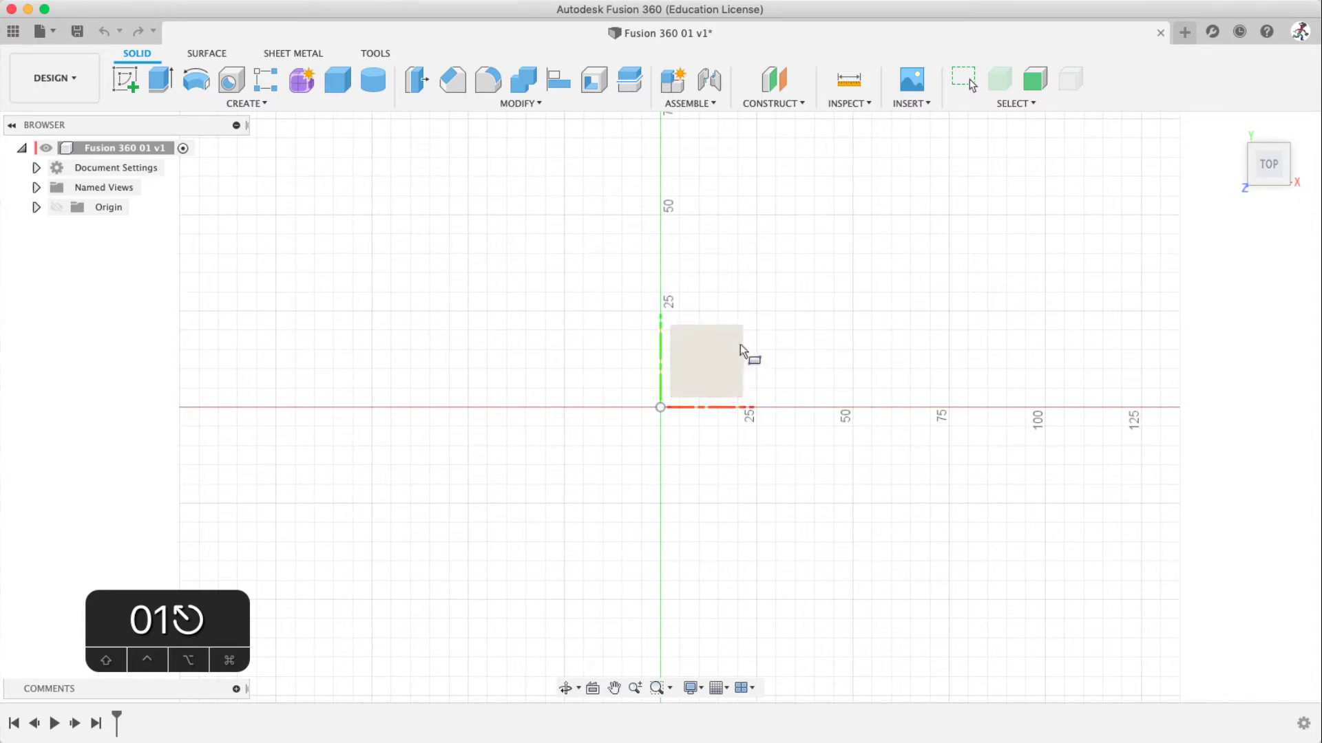
pyautogui.click(723, 354)
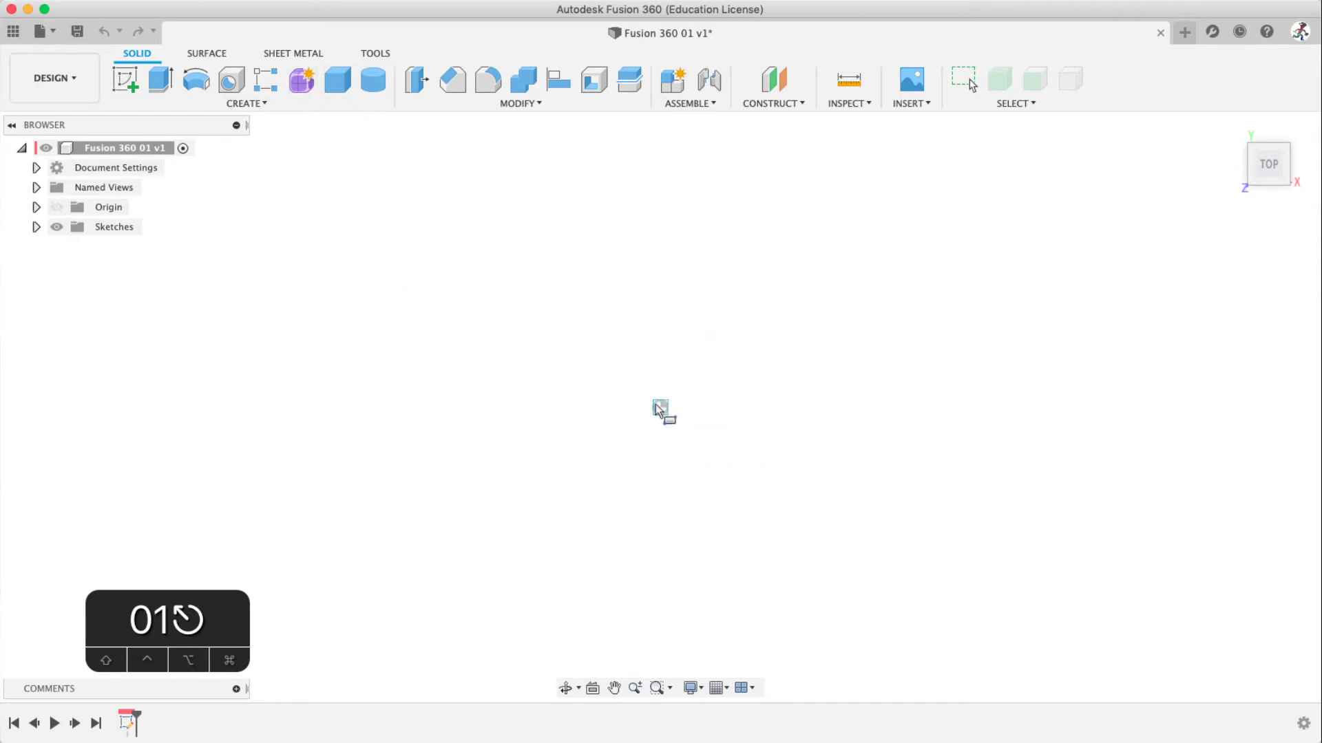
# Step: Draw the box's base rectangle from the origin with both sides set to 30 mm
pyautogui.click(660, 407)
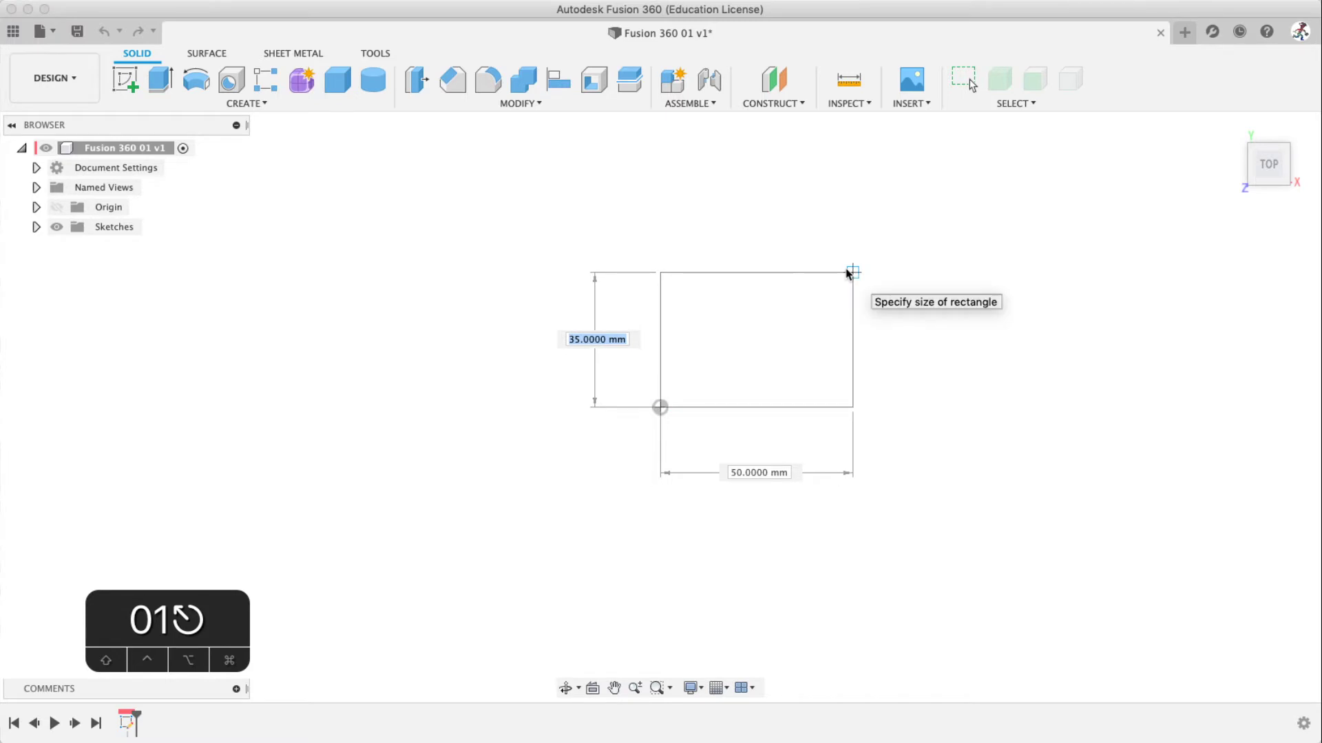
pyautogui.write('30')
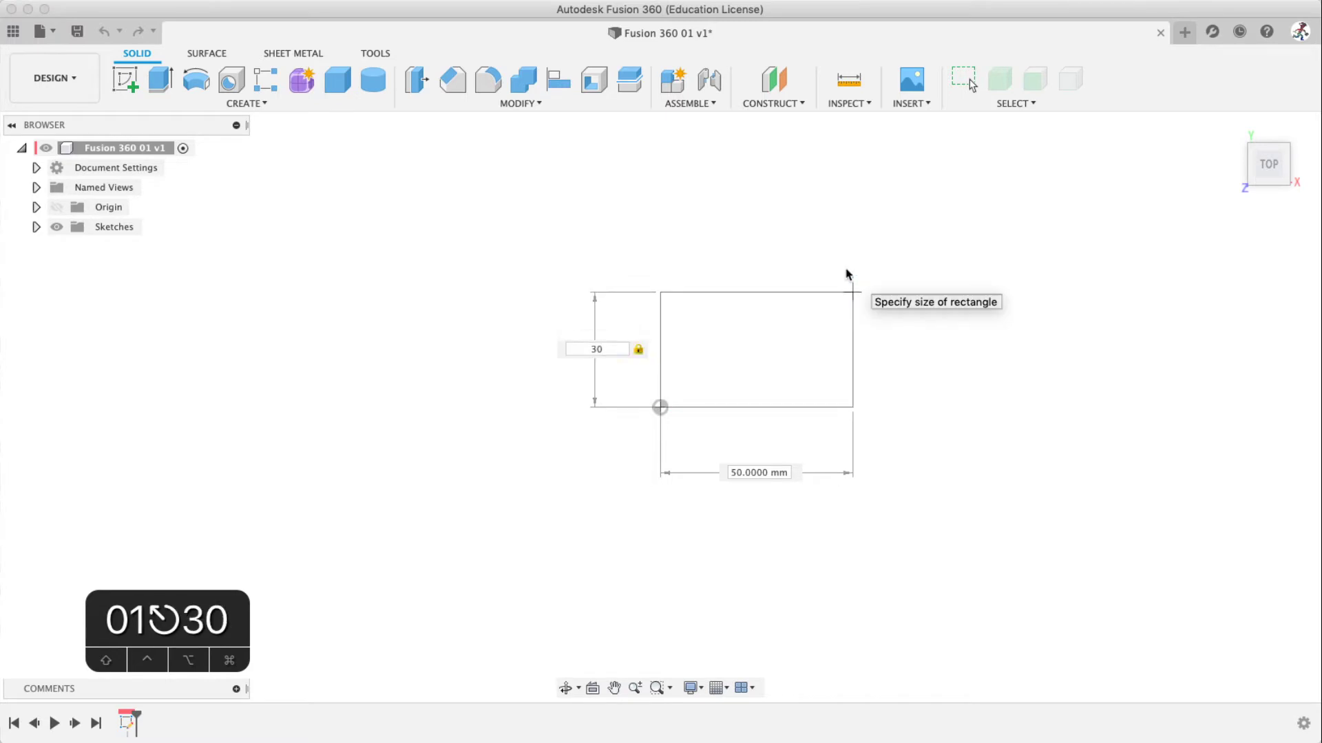
pyautogui.press('Tab')
pyautogui.write('30')
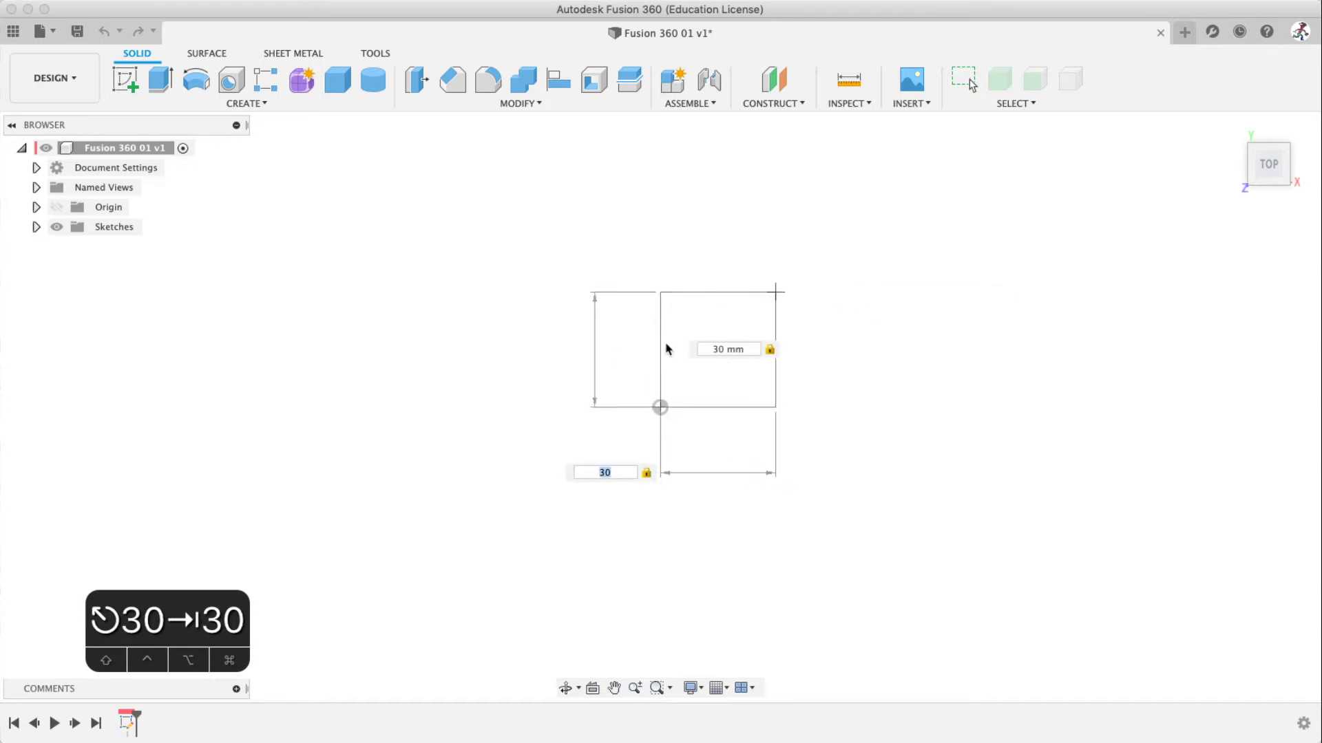
pyautogui.press('Tab')
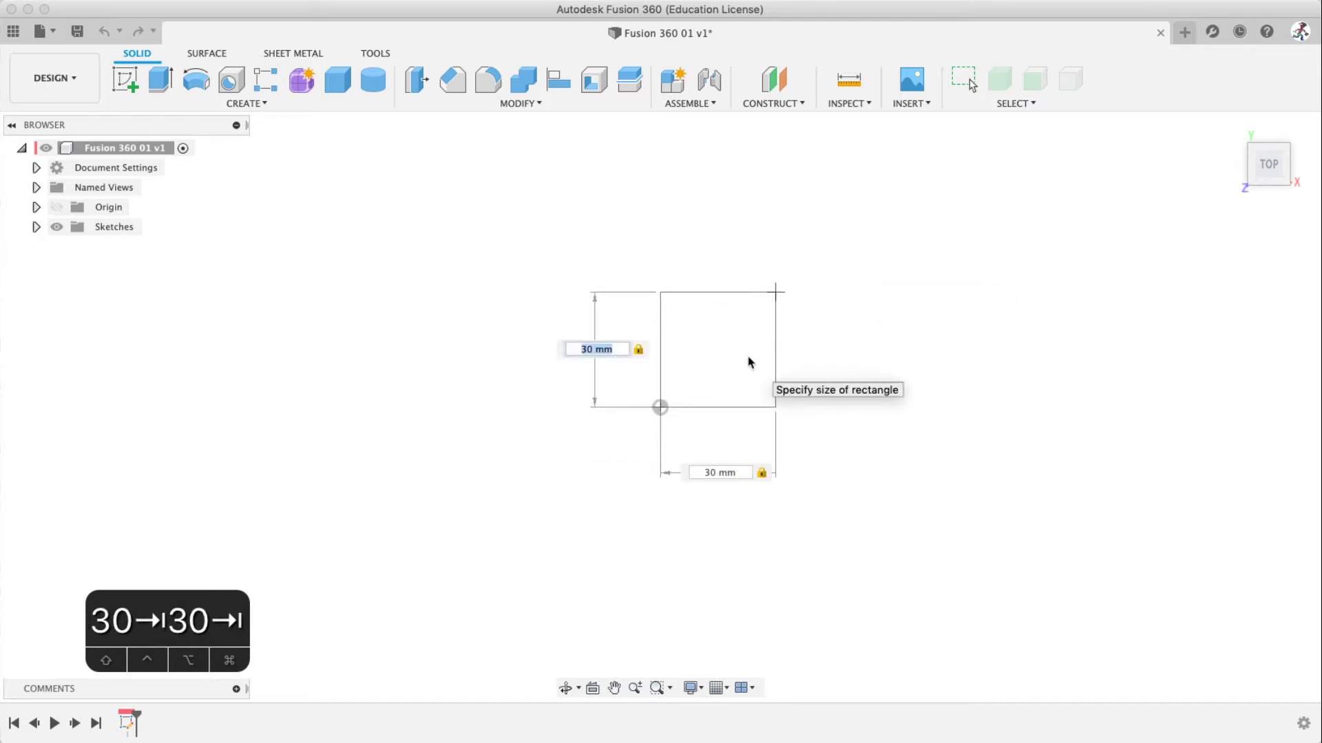
pyautogui.write('30')
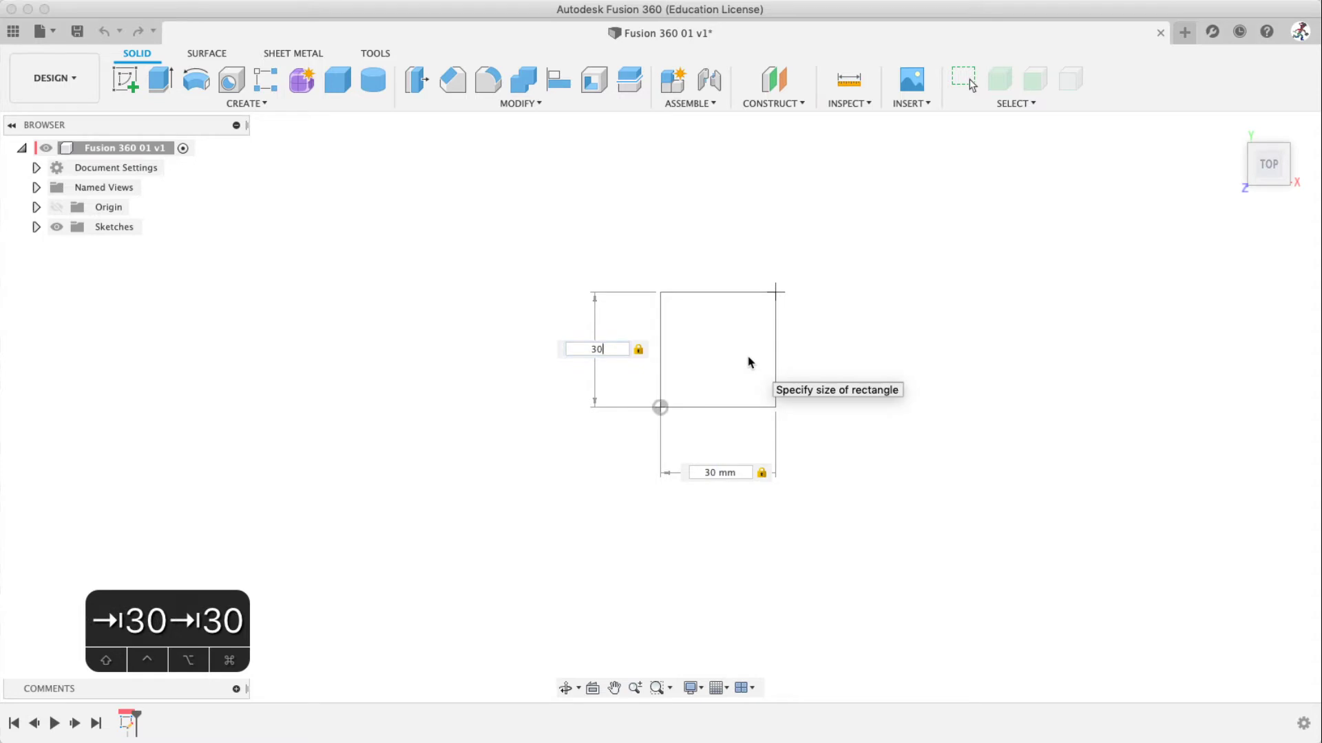
pyautogui.press('Return')
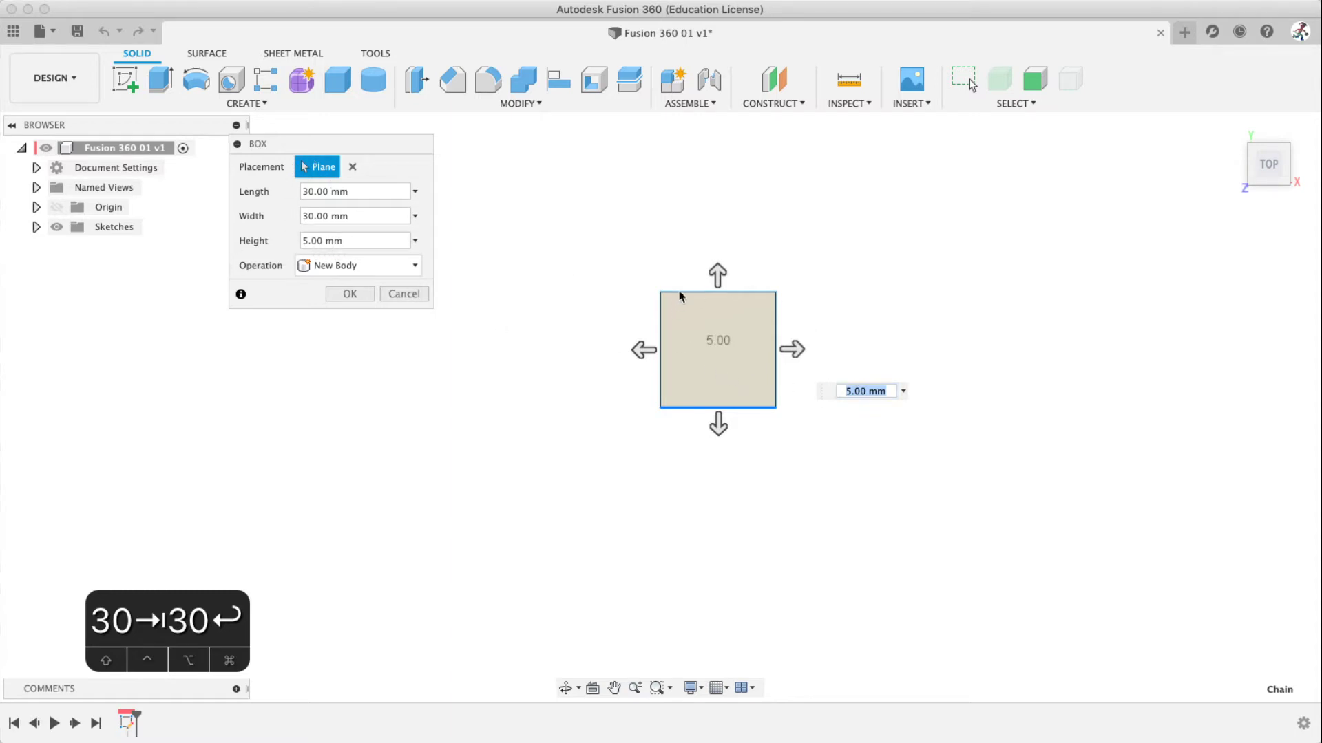
# Step: Set the box's height and width to 30 mm and create it as a New Body
pyautogui.write('30')
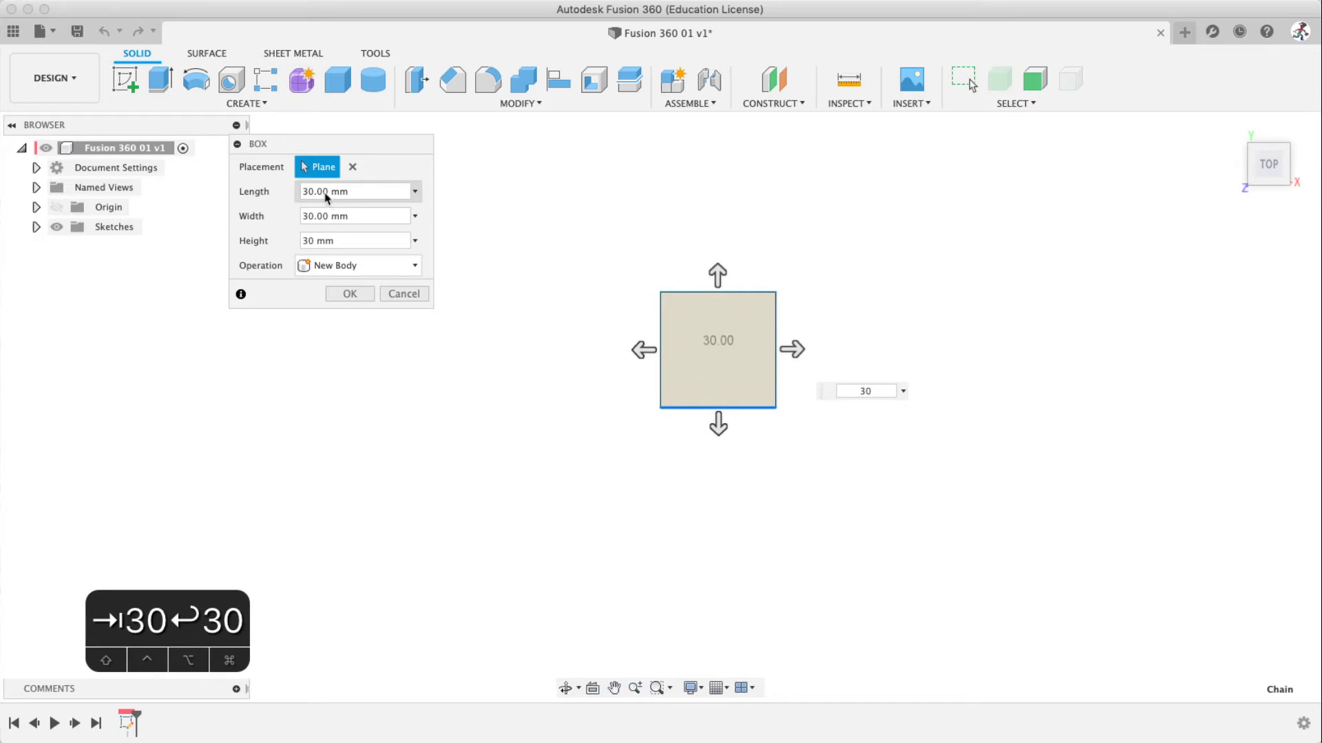
pyautogui.moveTo(346, 217); pyautogui.dragTo(286, 224)
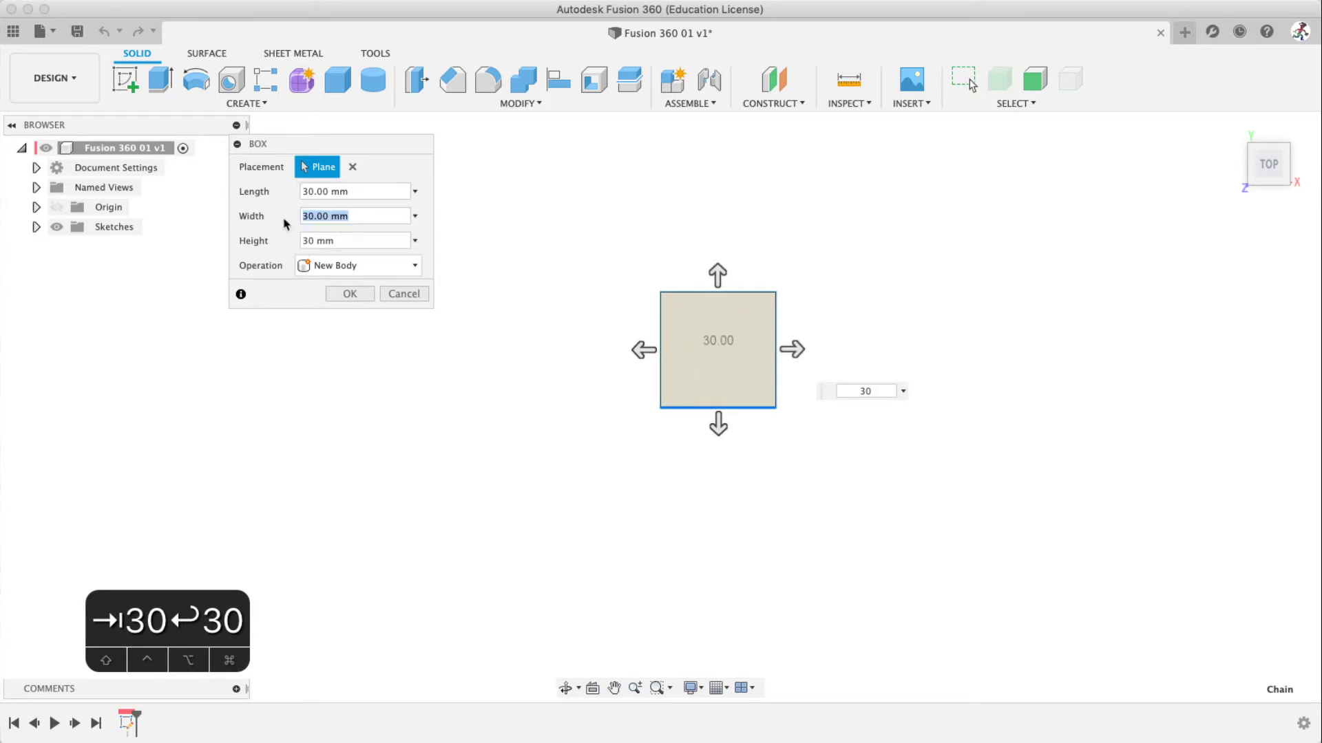
pyautogui.write('20')
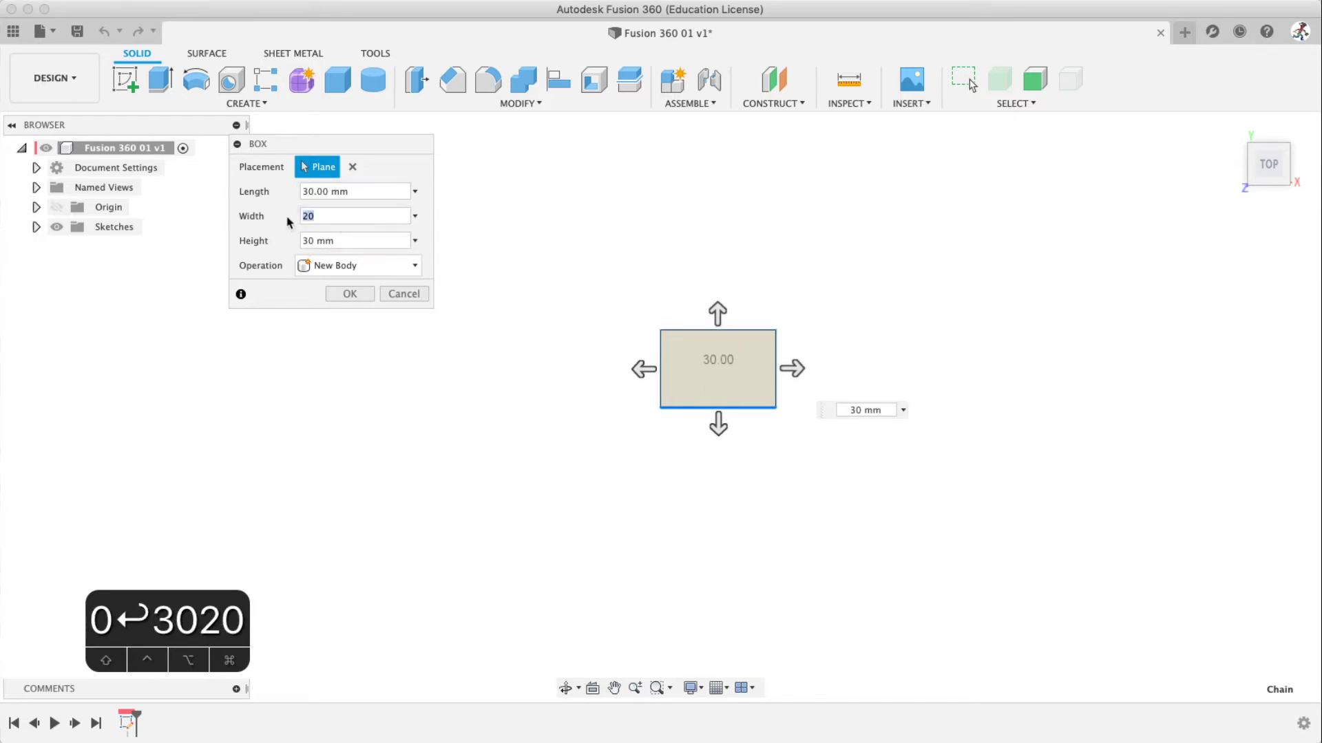
pyautogui.write('30')
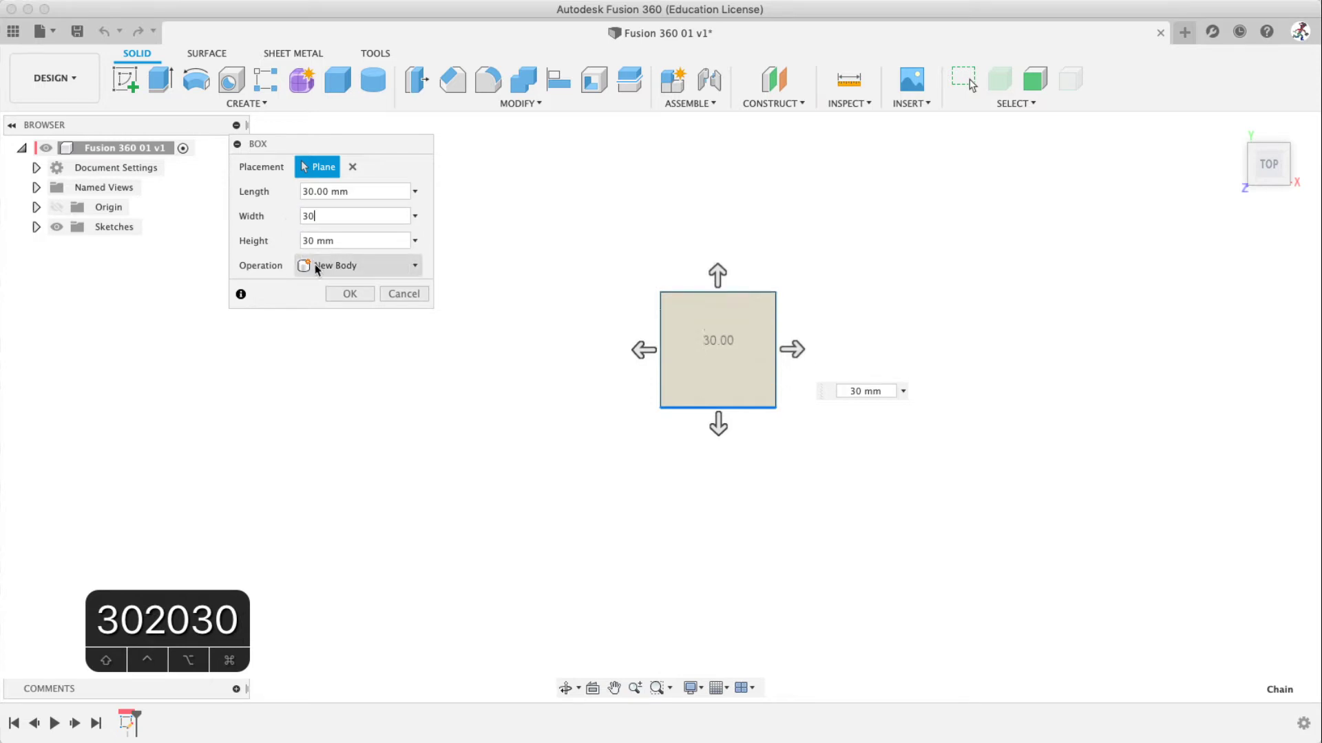
pyautogui.click(316, 269)
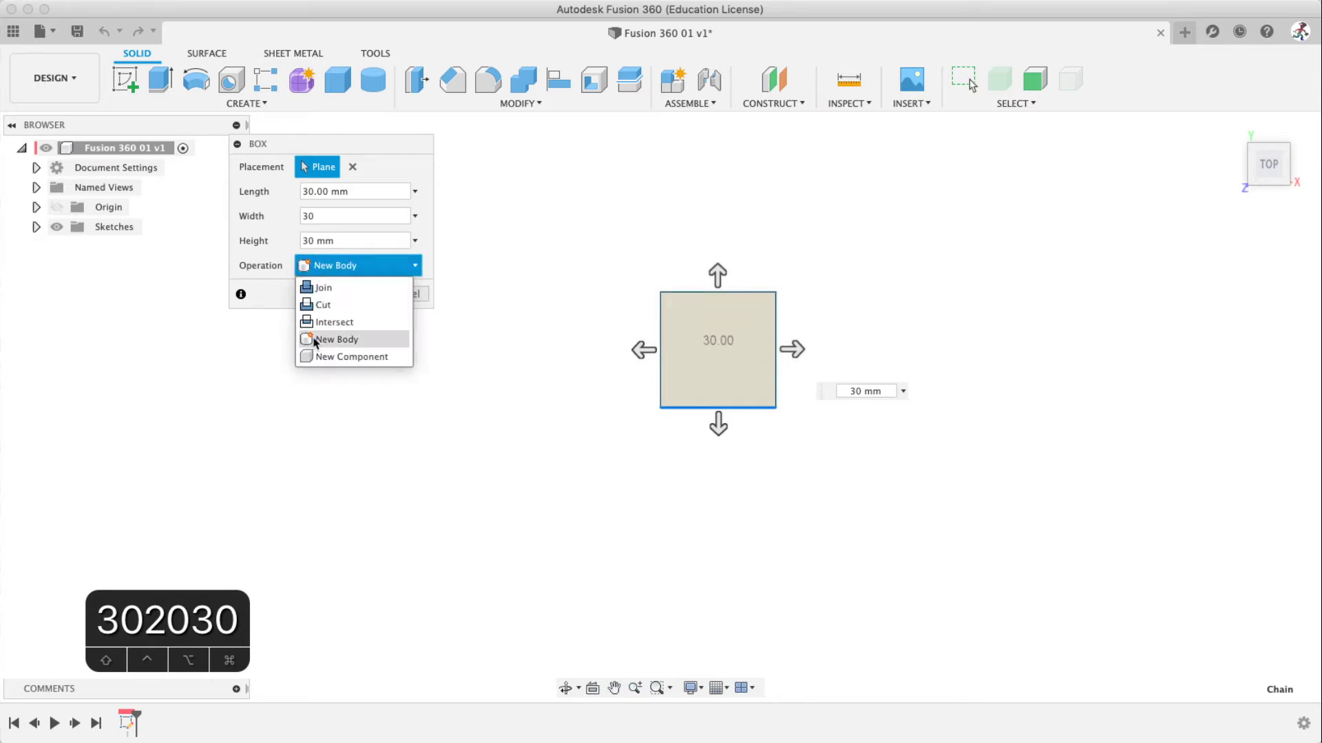
pyautogui.click(314, 341)
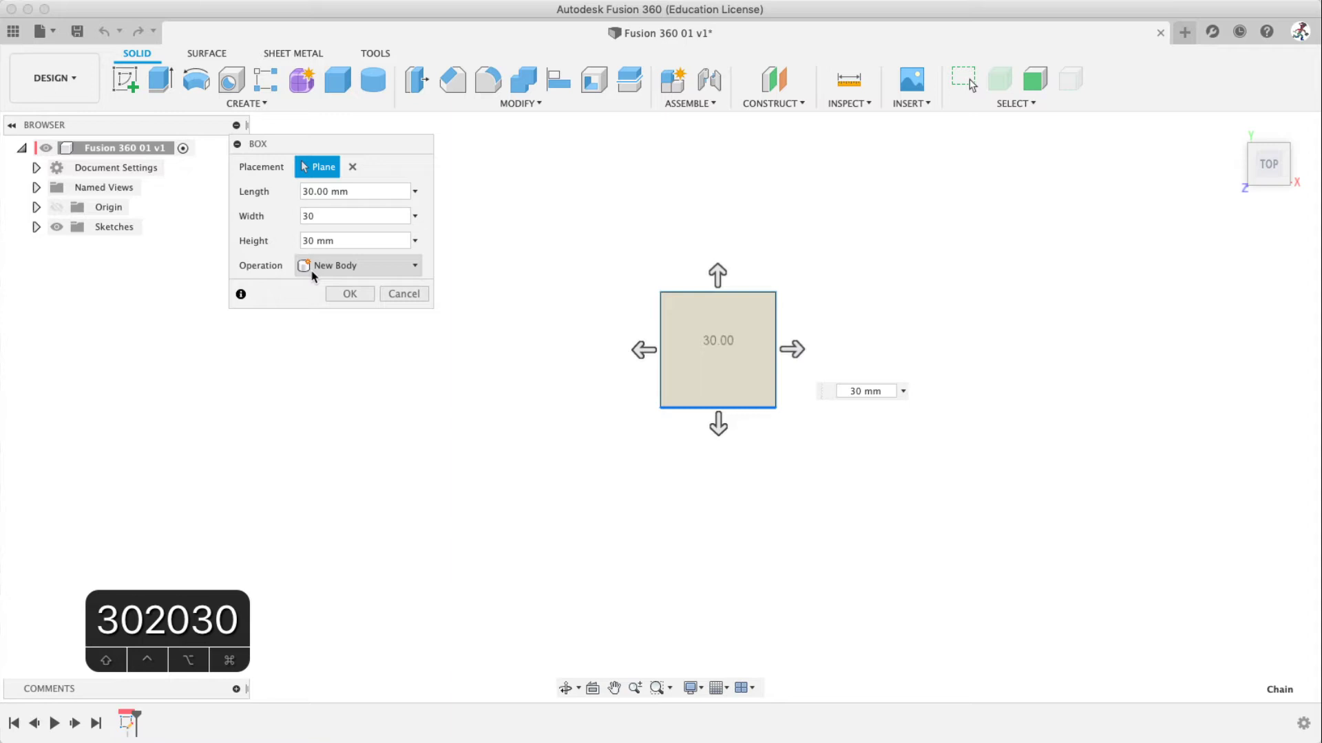
pyautogui.click(355, 294)
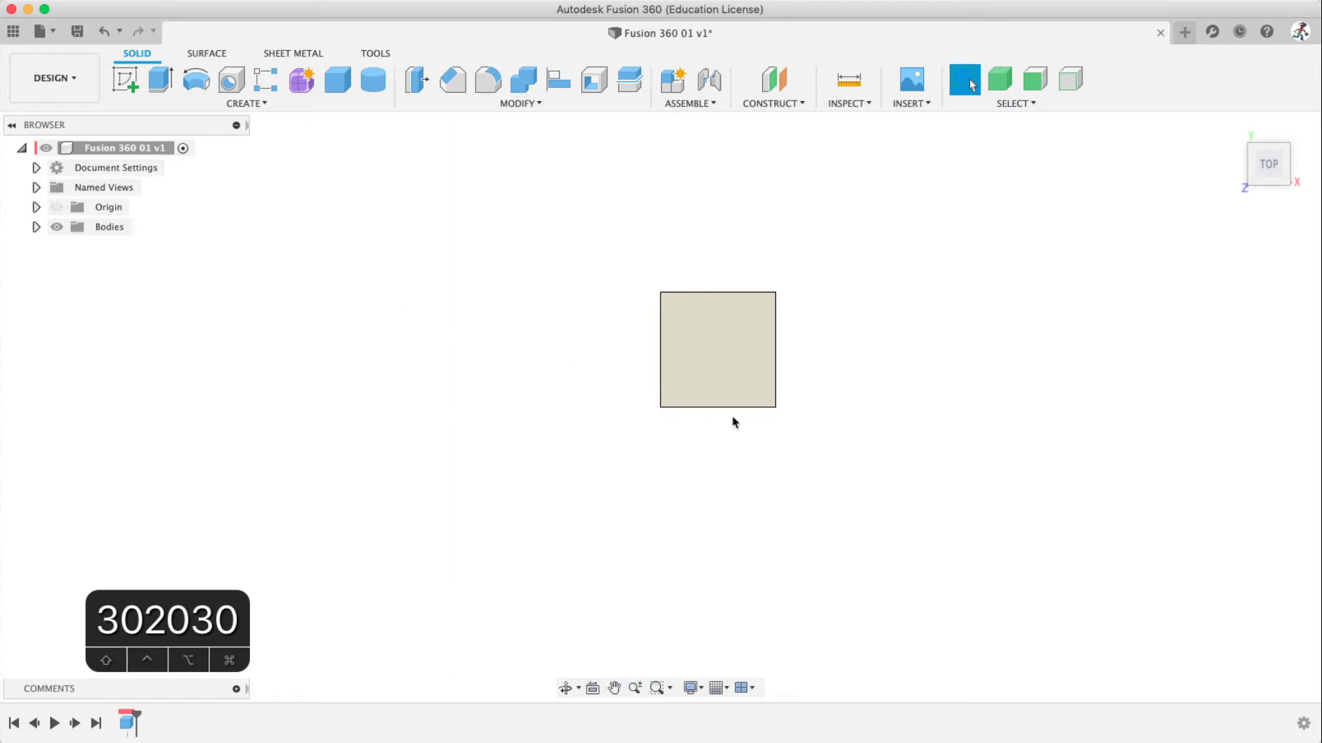
# Step: Examine the finished cube from its top-front-left corner, both close up and from farther away
pyautogui.moveTo(1273, 172)
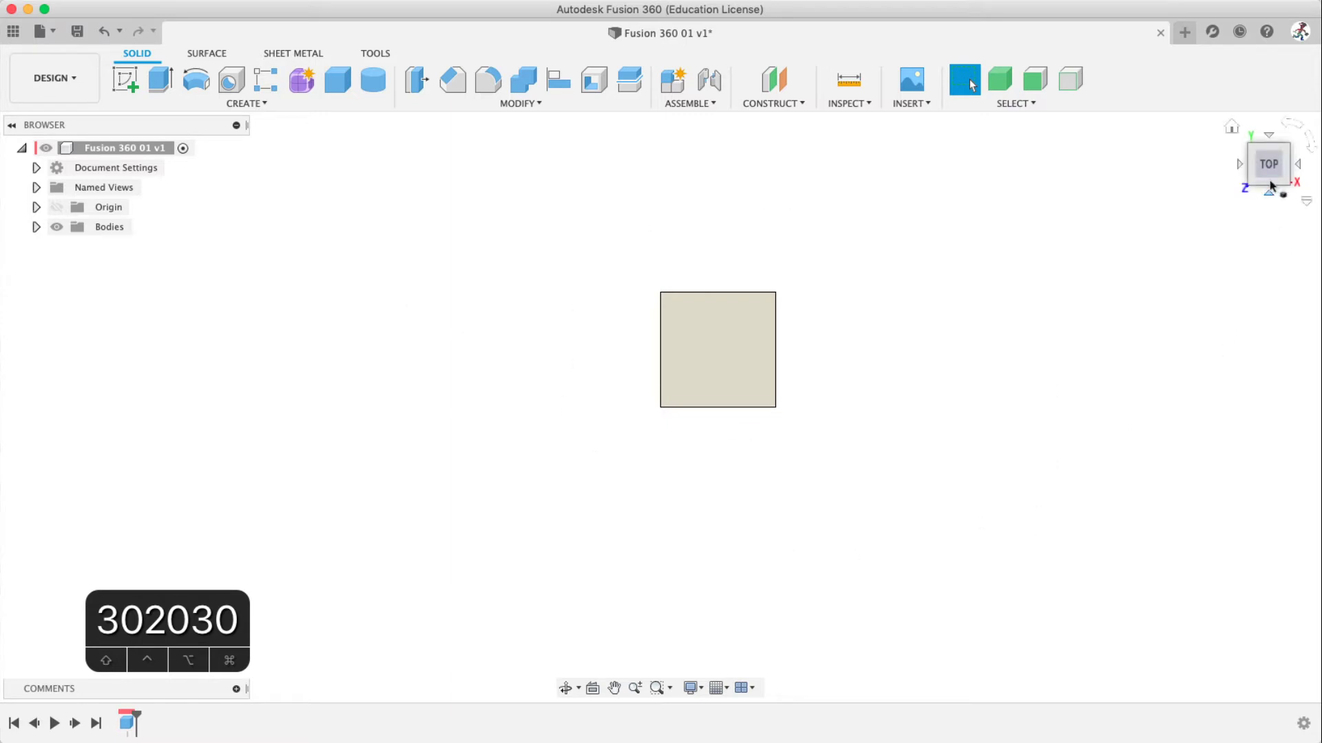
pyautogui.click(1269, 183)
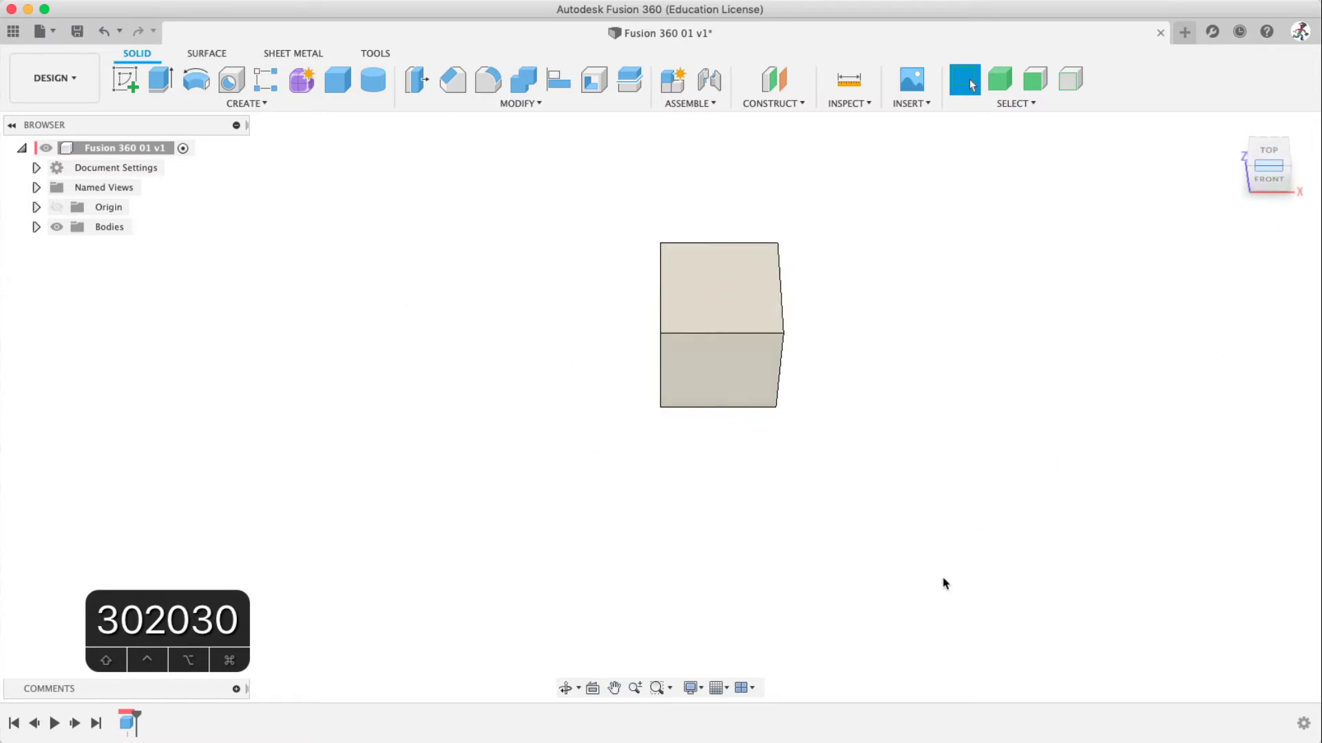
pyautogui.click(1253, 163)
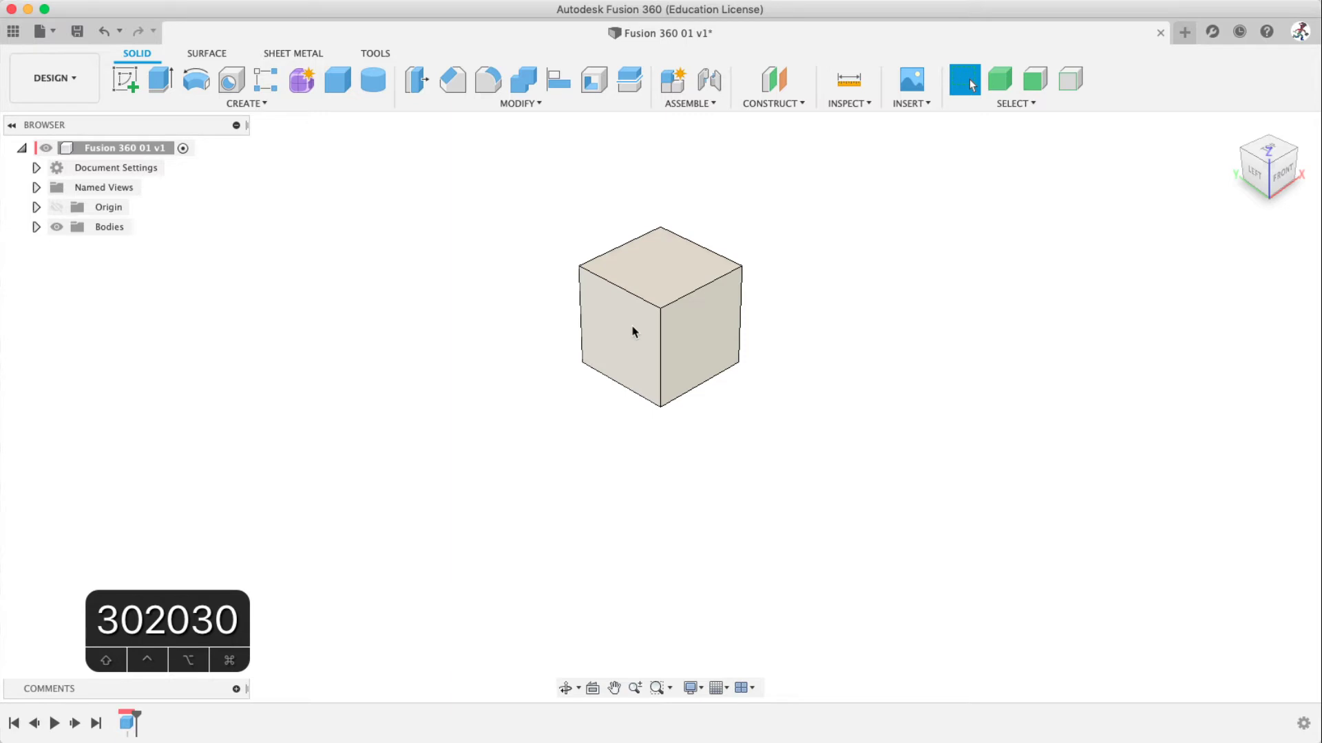
pyautogui.scroll(-5, 636, 327)
pyautogui.scroll(5, 647, 322)
pyautogui.scroll(-3, 655, 320)
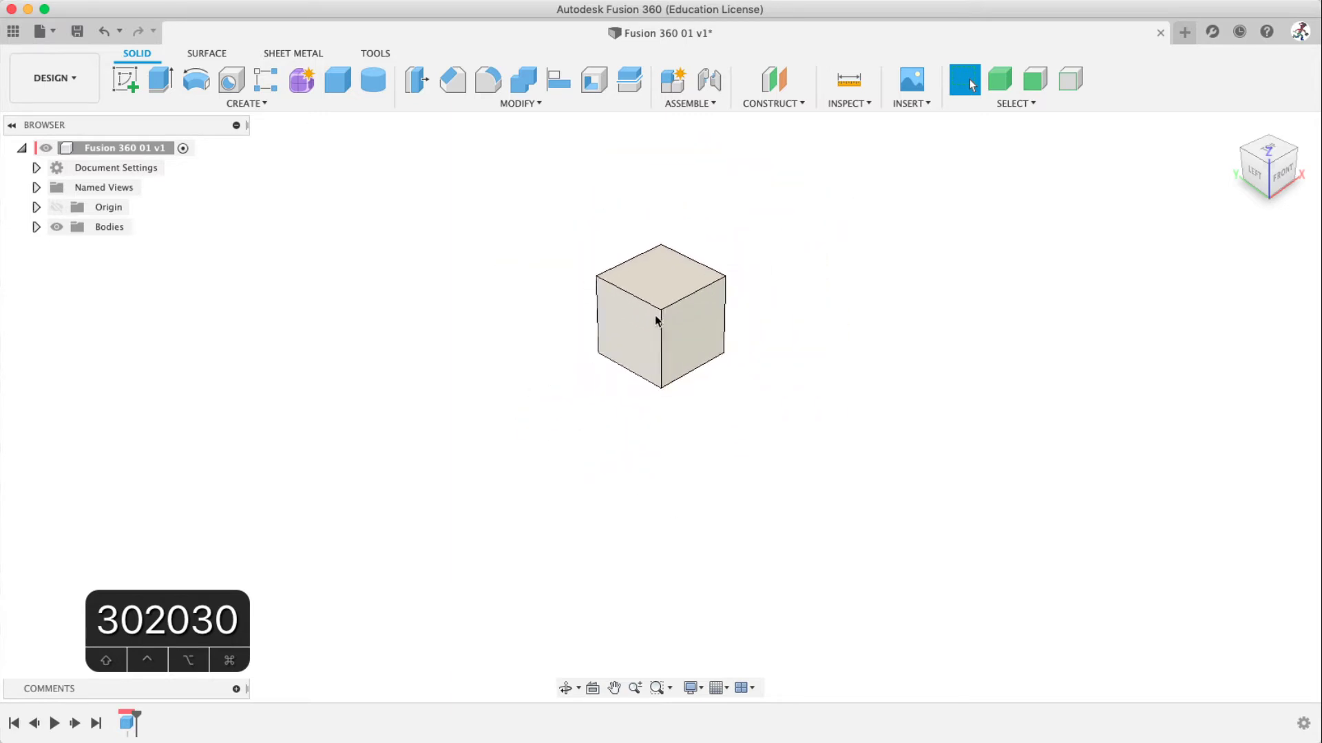
pyautogui.scroll(5, 656, 321)
pyautogui.scroll(-3, 665, 316)
pyautogui.scroll(4, 666, 316)
pyautogui.scroll(-2, 666, 322)
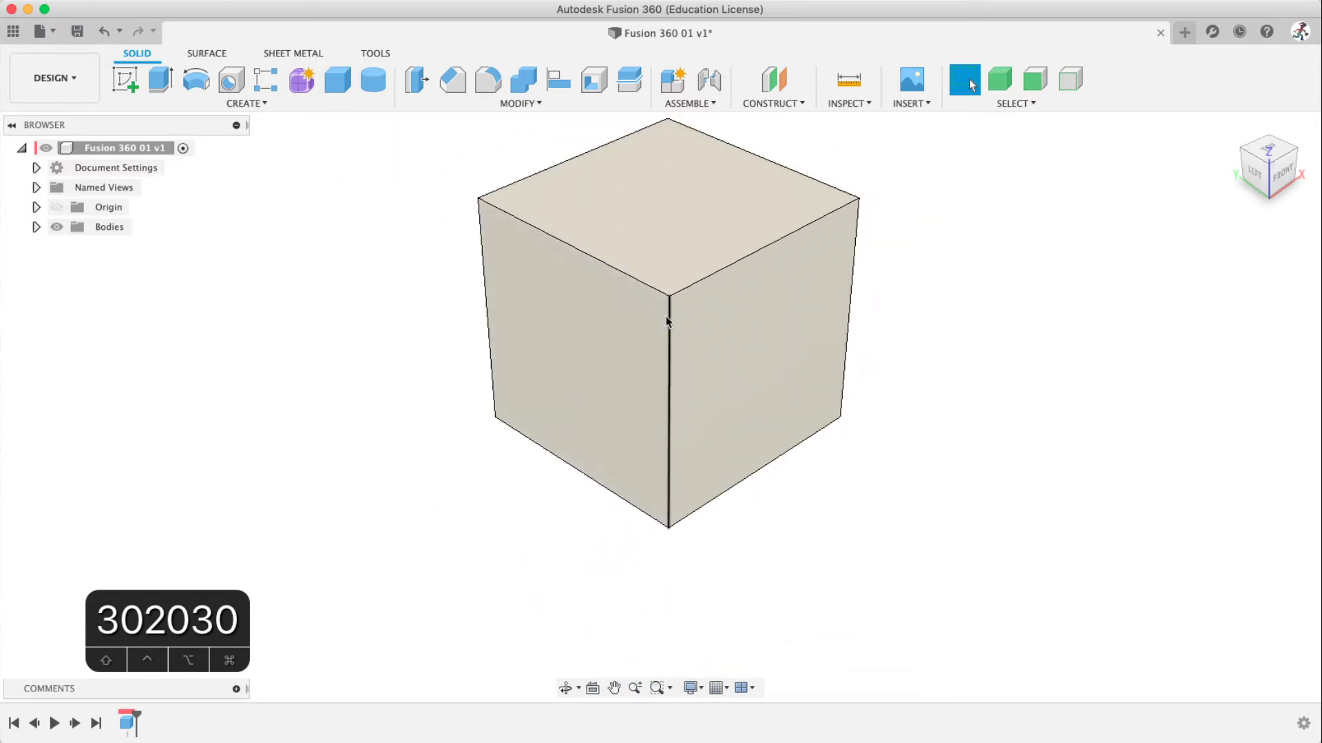
pyautogui.scroll(-2, 666, 322)
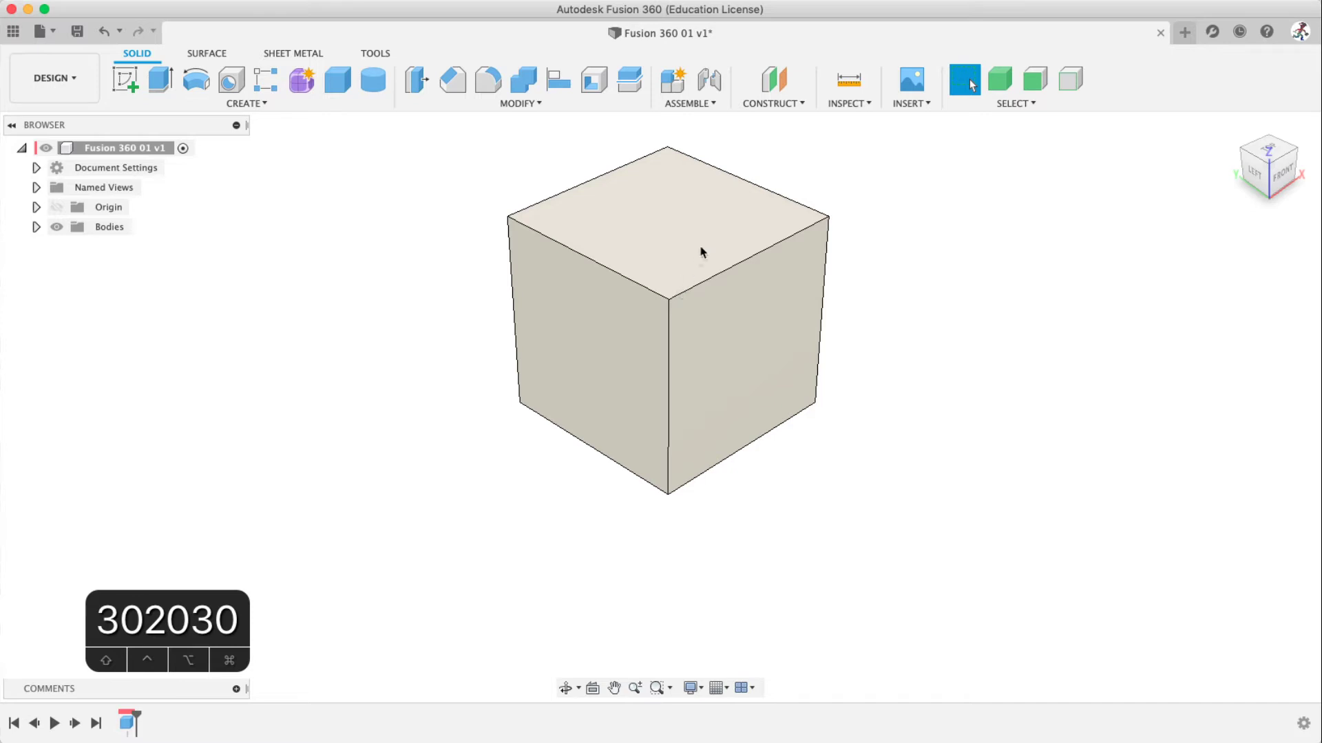
pyautogui.moveTo(700, 251); pyautogui.dragTo(605, 301, button='middle')
pyautogui.scroll(-4, 590, 328)
pyautogui.scroll(6, 561, 351)
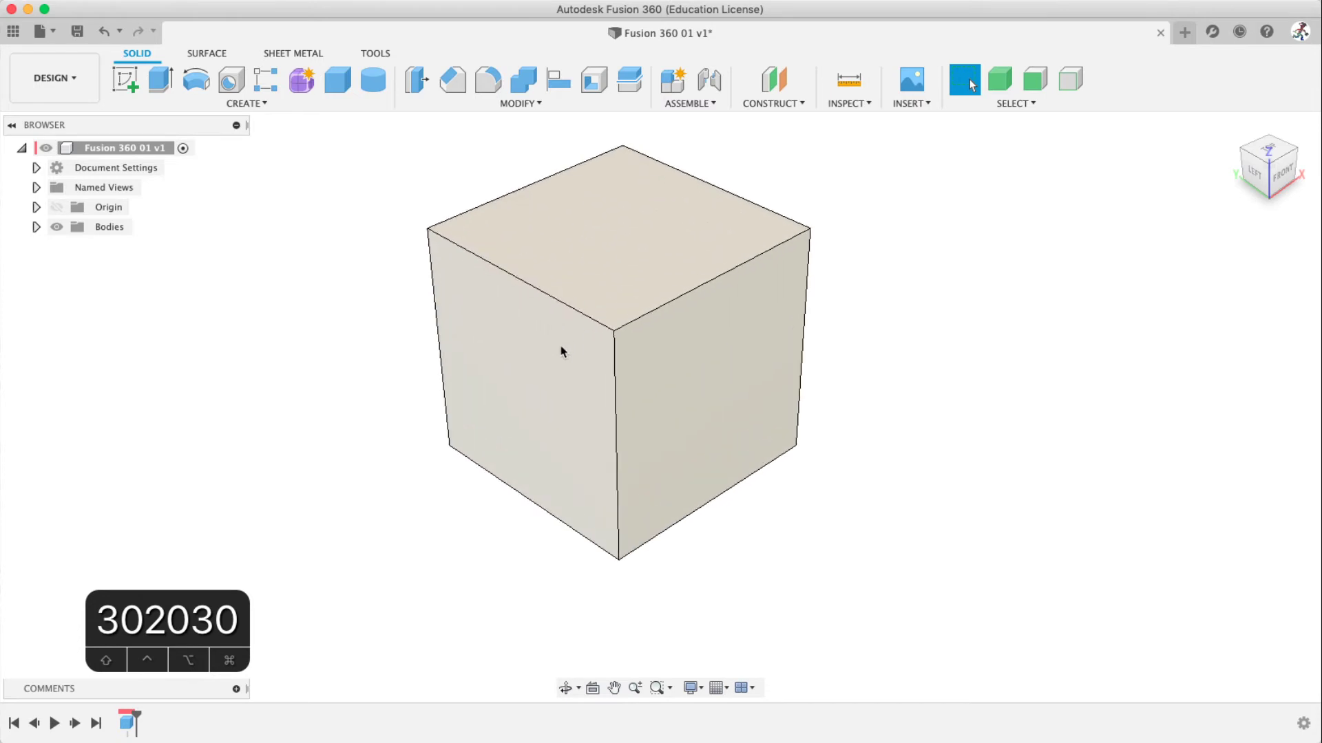
pyautogui.scroll(-3, 561, 351)
pyautogui.scroll(3, 598, 328)
pyautogui.scroll(-2, 599, 330)
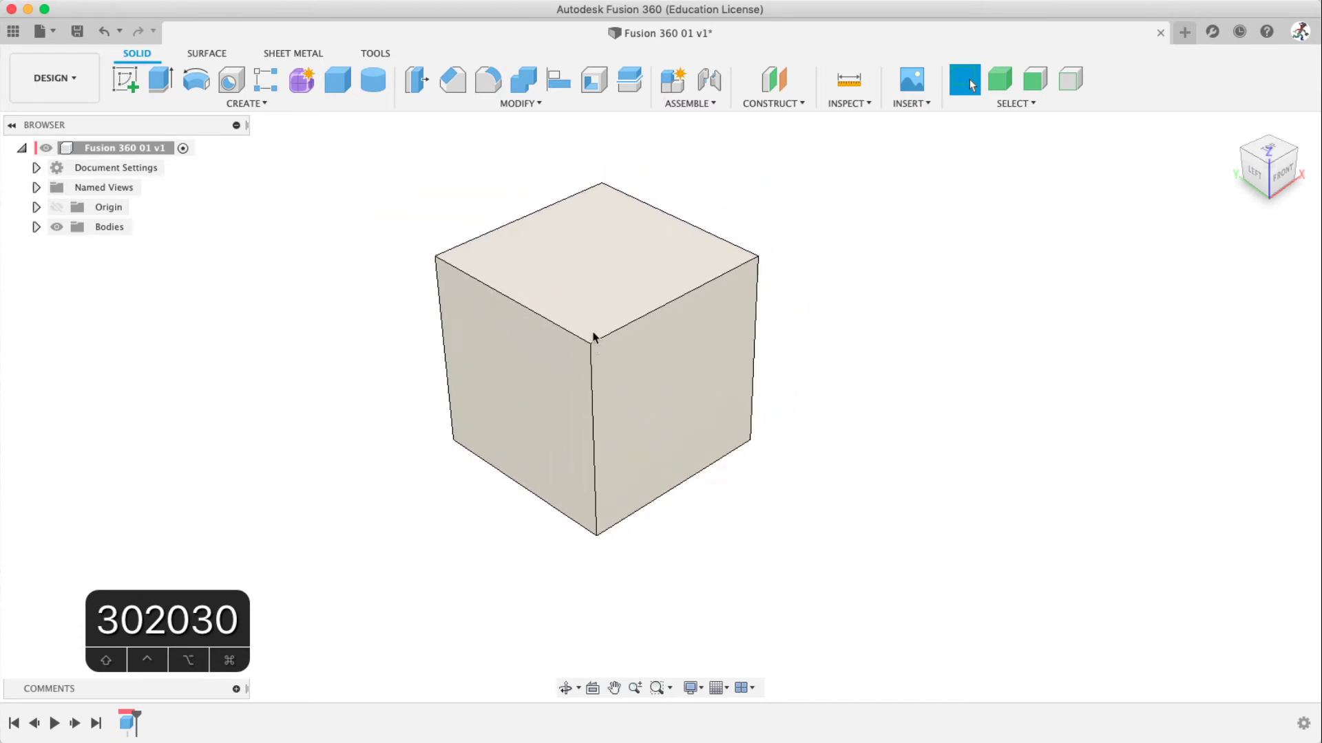
pyautogui.scroll(-2, 594, 336)
pyautogui.scroll(4, 594, 336)
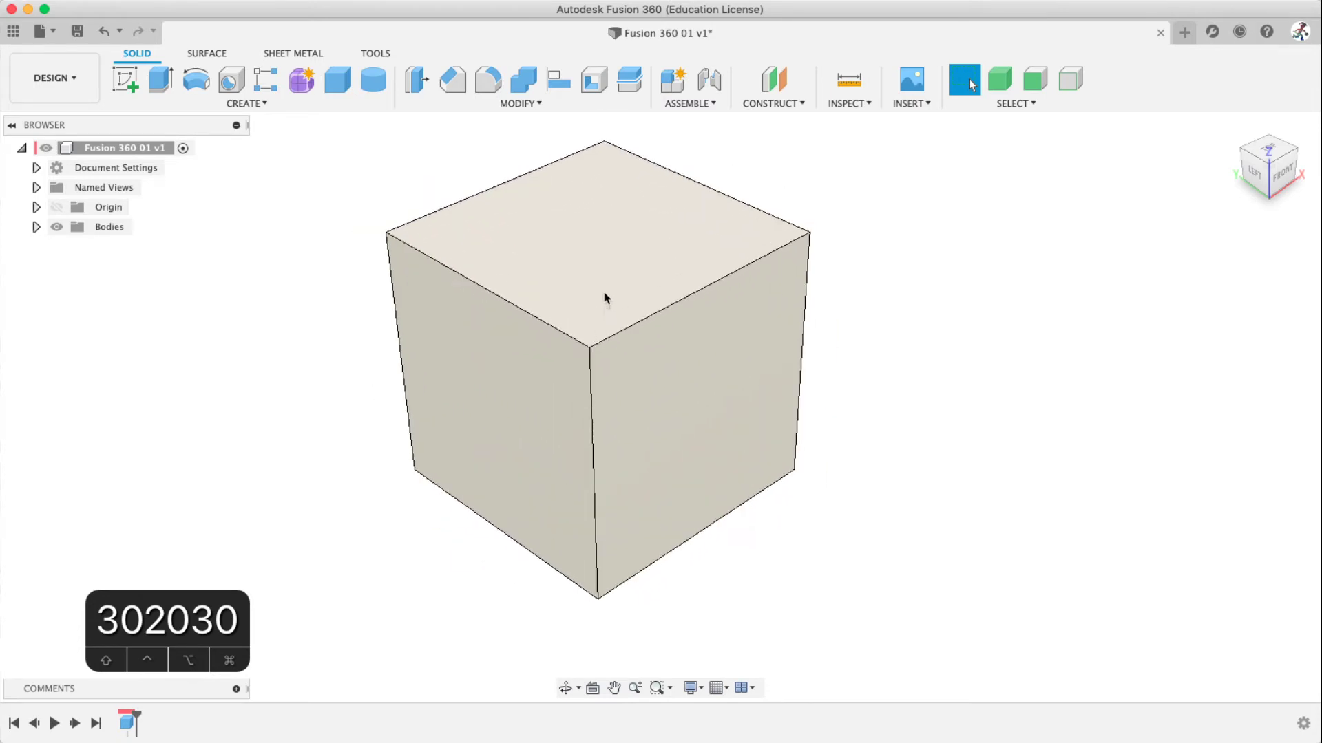
pyautogui.moveTo(604, 298); pyautogui.dragTo(645, 321, button='middle')
pyautogui.press('Escape')
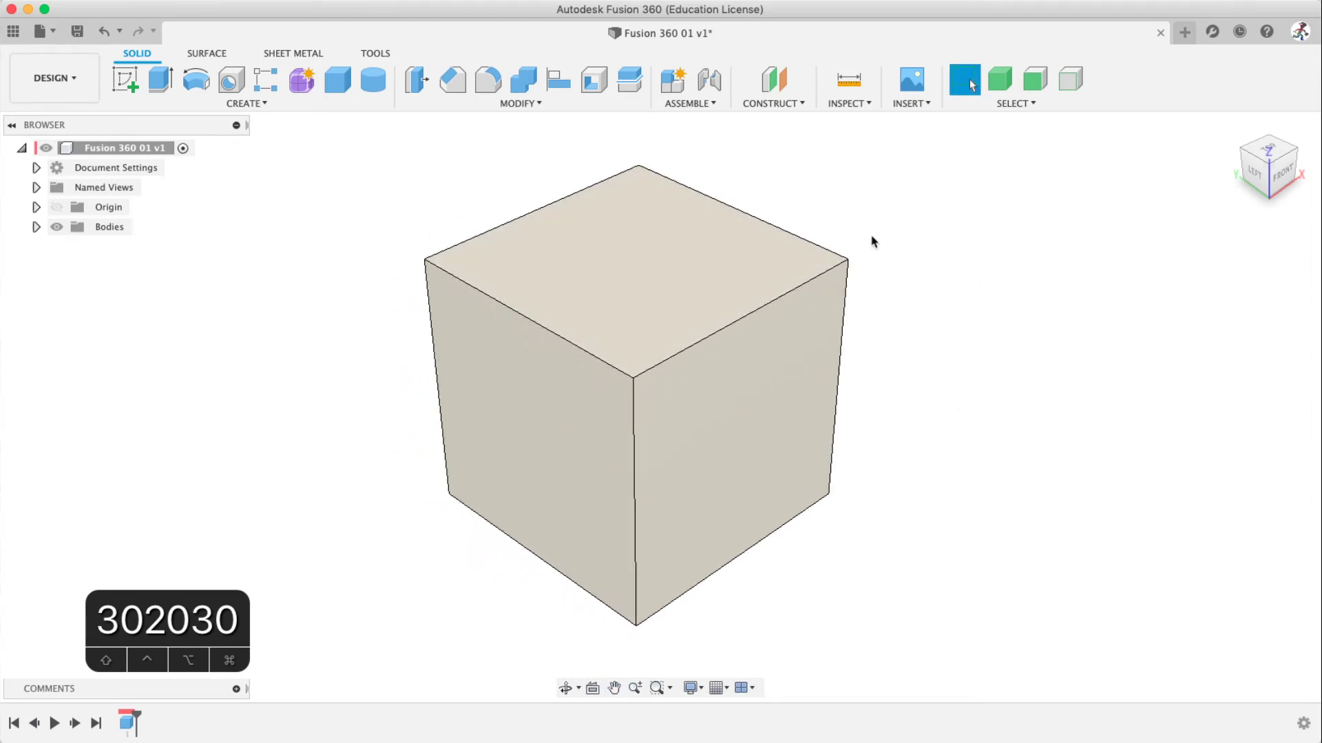
pyautogui.moveTo(620, 277); pyautogui.dragTo(655, 343, button='middle')
pyautogui.scroll(-3, 665, 355)
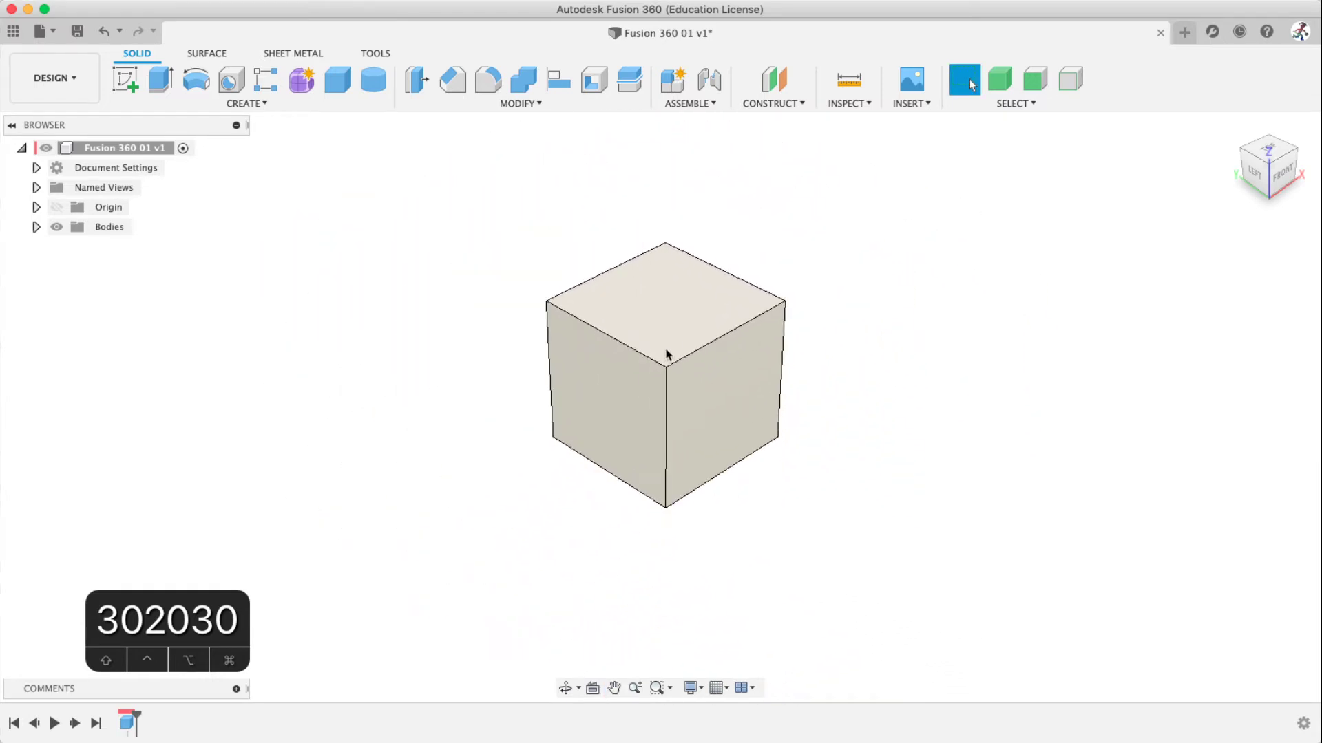
pyautogui.scroll(10, 666, 356)
pyautogui.scroll(5, 666, 358)
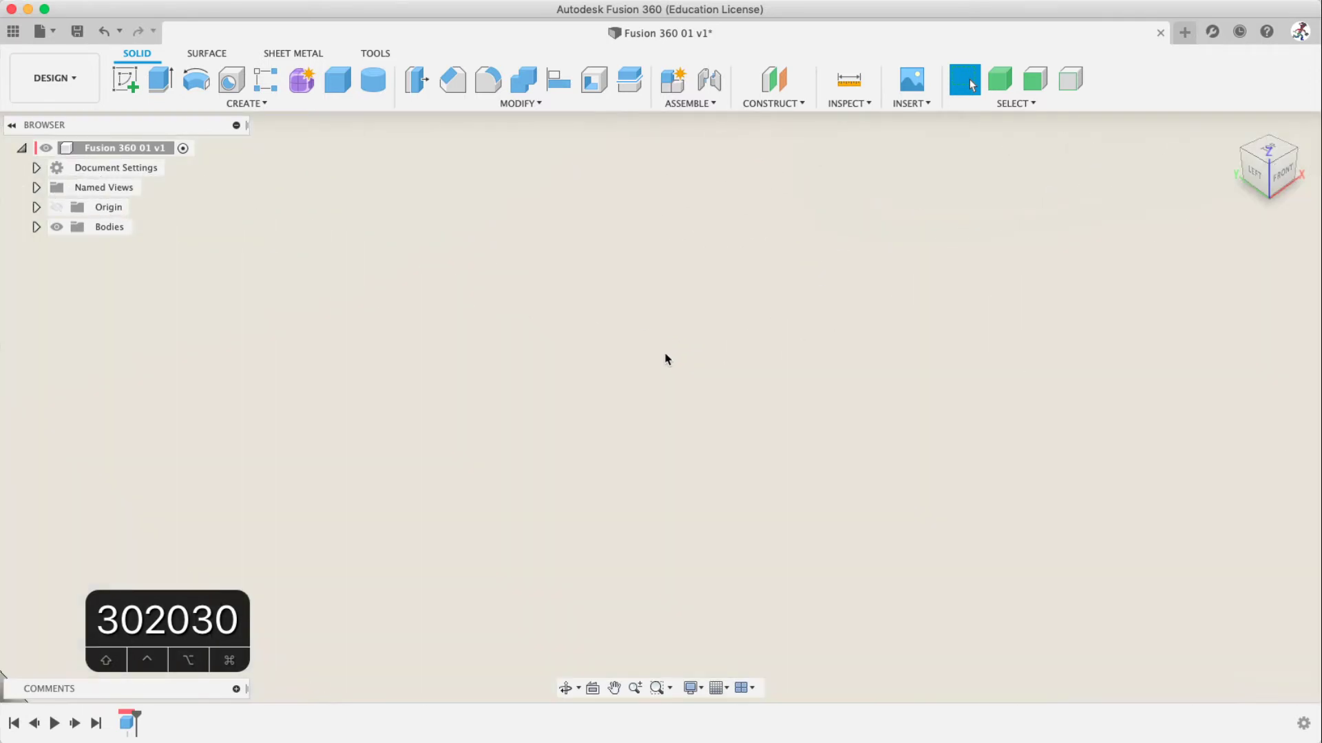
pyautogui.scroll(-10, 629, 422)
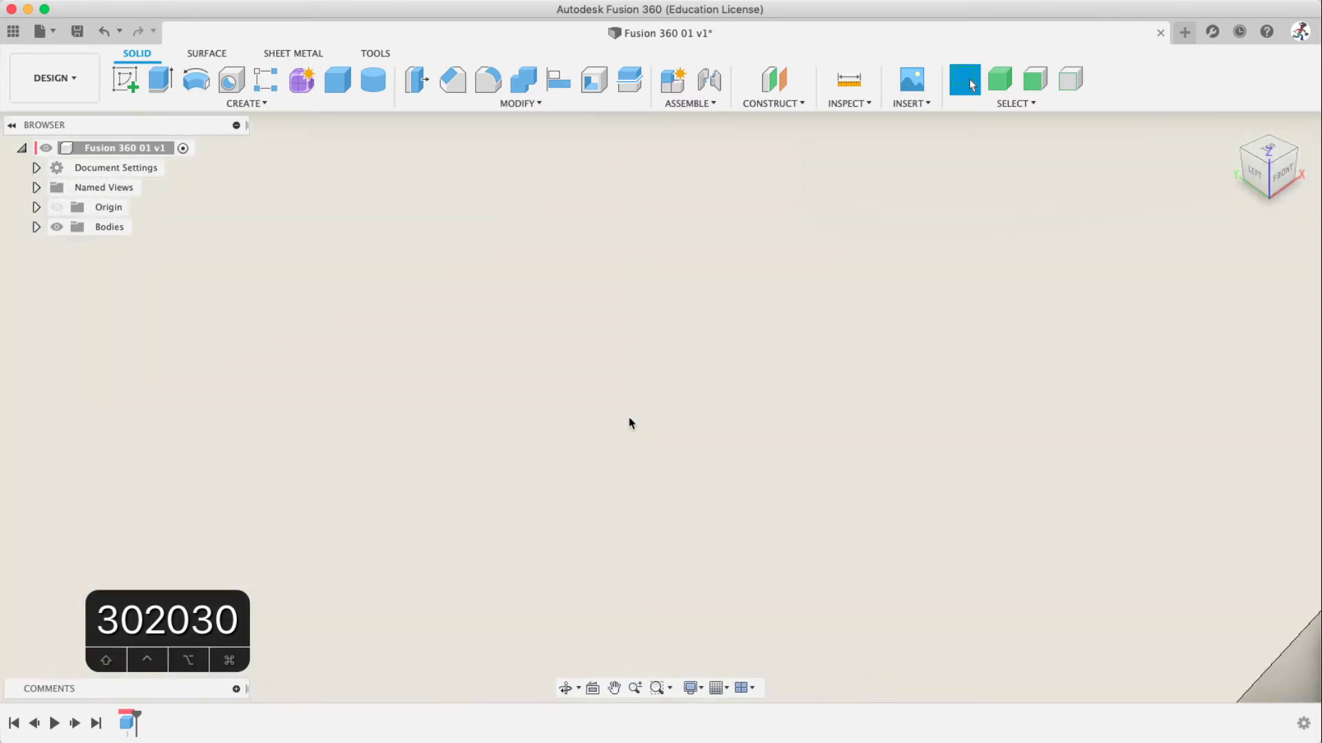
pyautogui.scroll(8, 649, 415)
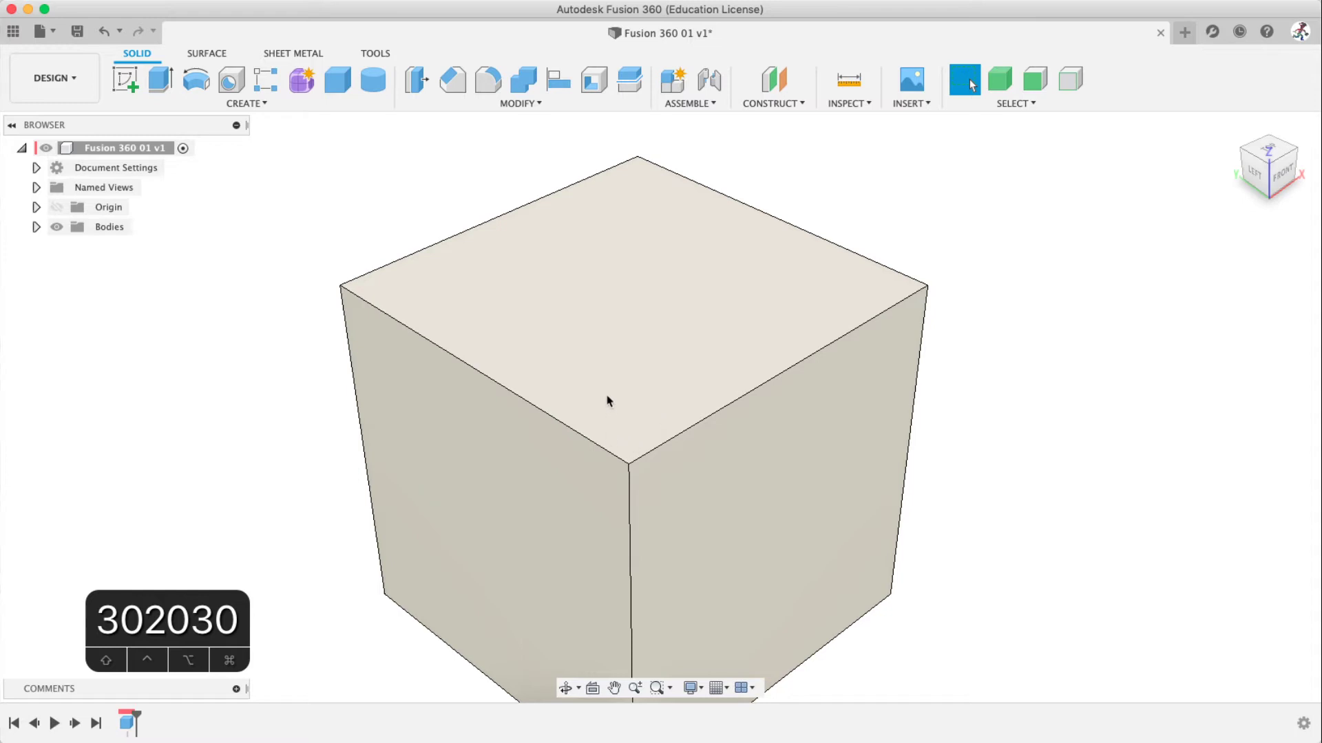
pyautogui.scroll(1, 607, 401)
pyautogui.scroll(-4, 607, 401)
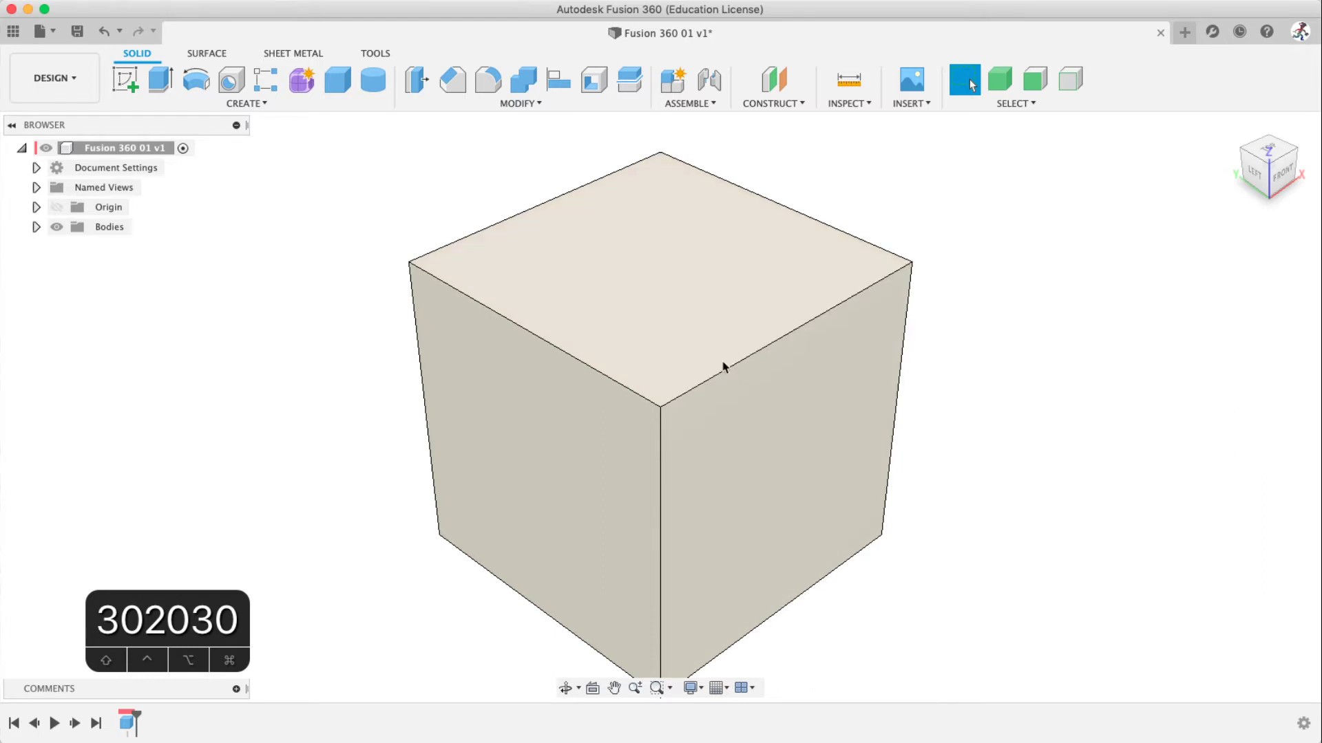
# Step: Examine the cube's top-front-left corner at several zoom levels, close up and from farther away
pyautogui.scroll(-3, 659, 385)
pyautogui.scroll(4, 659, 386)
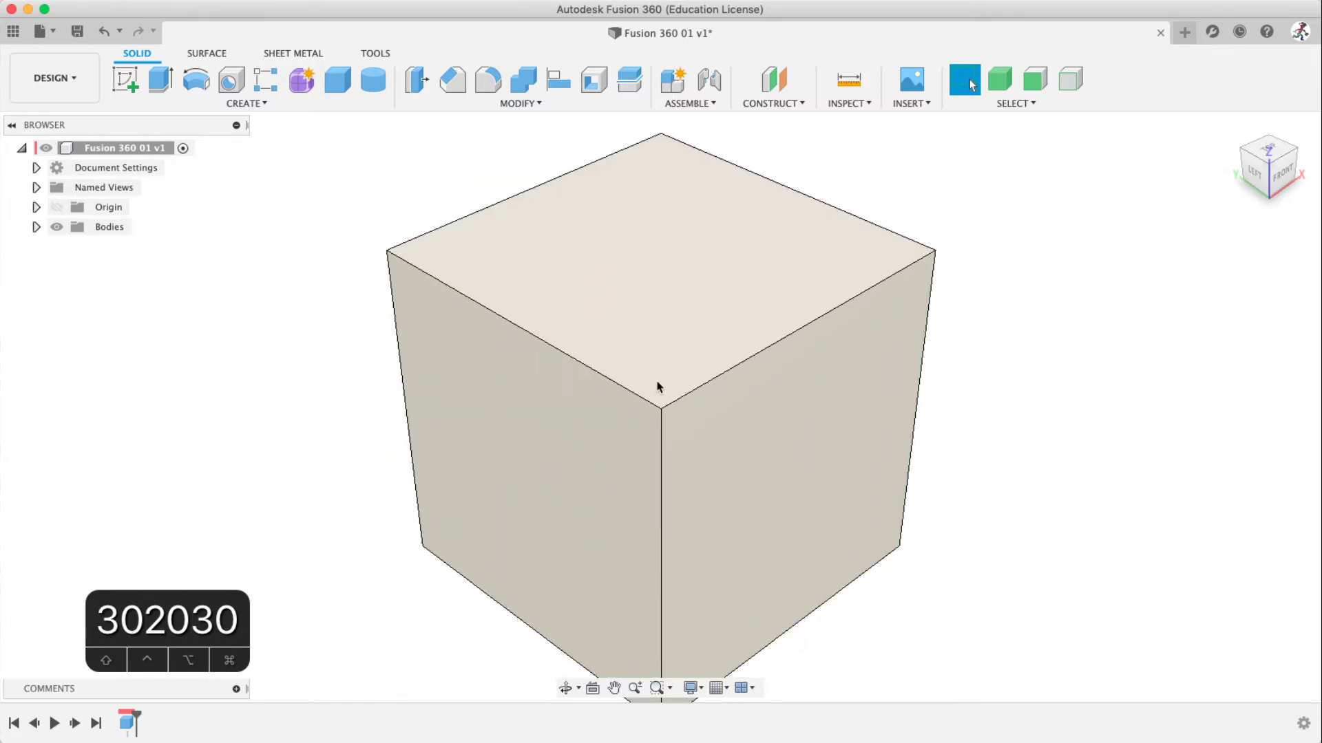
pyautogui.scroll(-1, 658, 386)
pyautogui.scroll(2, 657, 386)
pyautogui.scroll(-2, 660, 378)
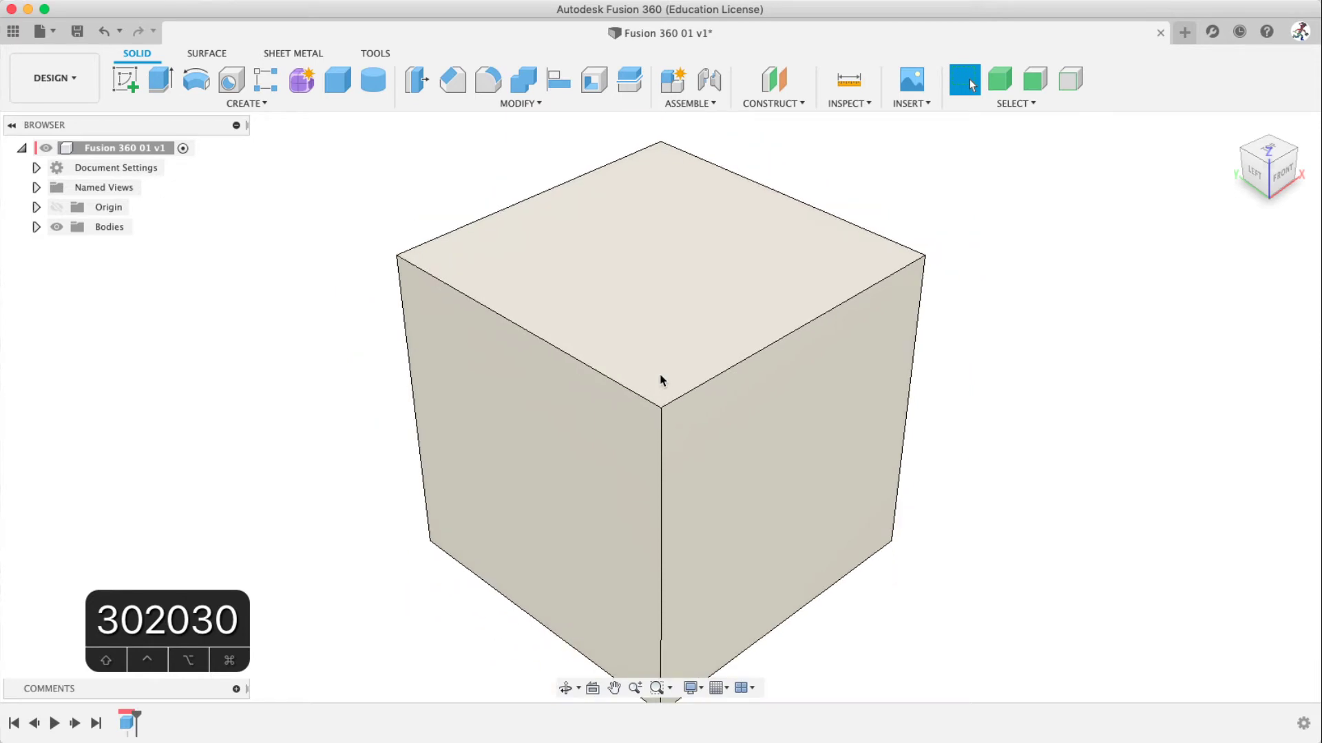
pyautogui.scroll(2, 682, 392)
pyautogui.scroll(-1, 676, 398)
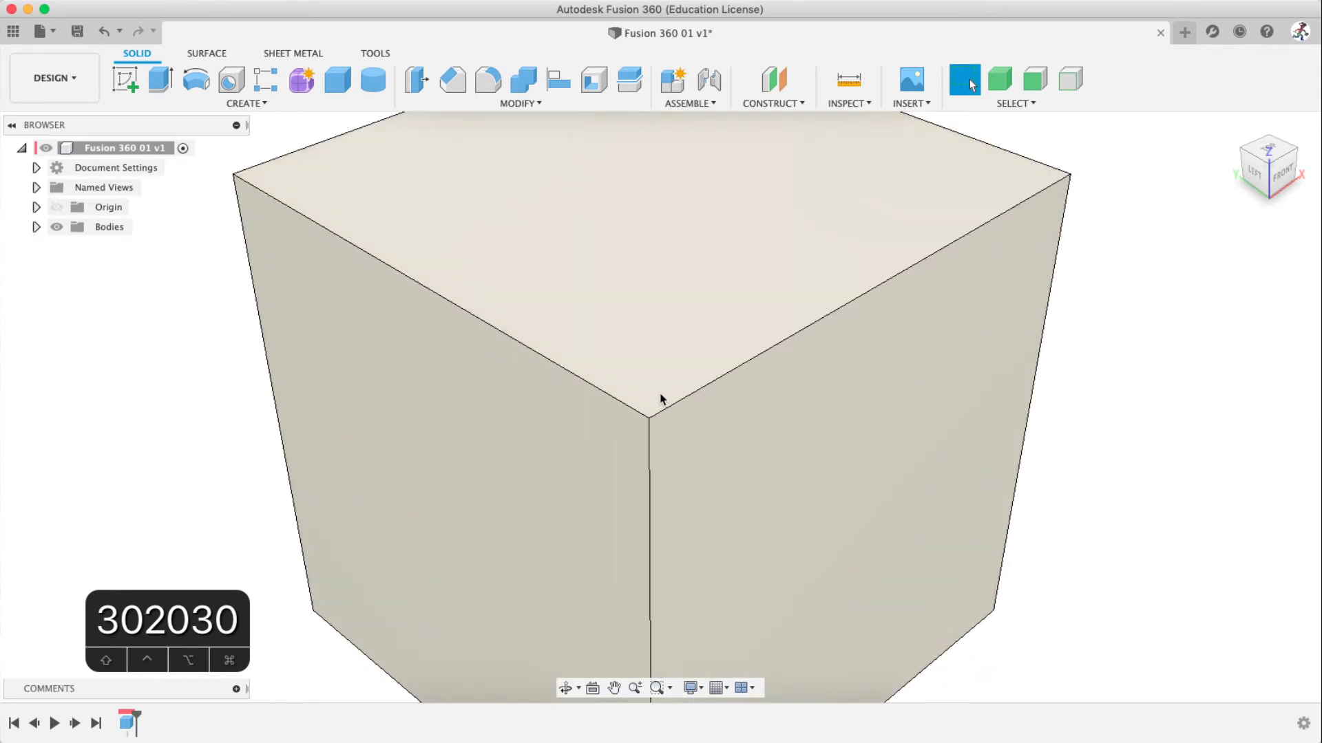
pyautogui.scroll(-4, 664, 399)
pyautogui.scroll(1, 669, 403)
pyautogui.scroll(5, 626, 401)
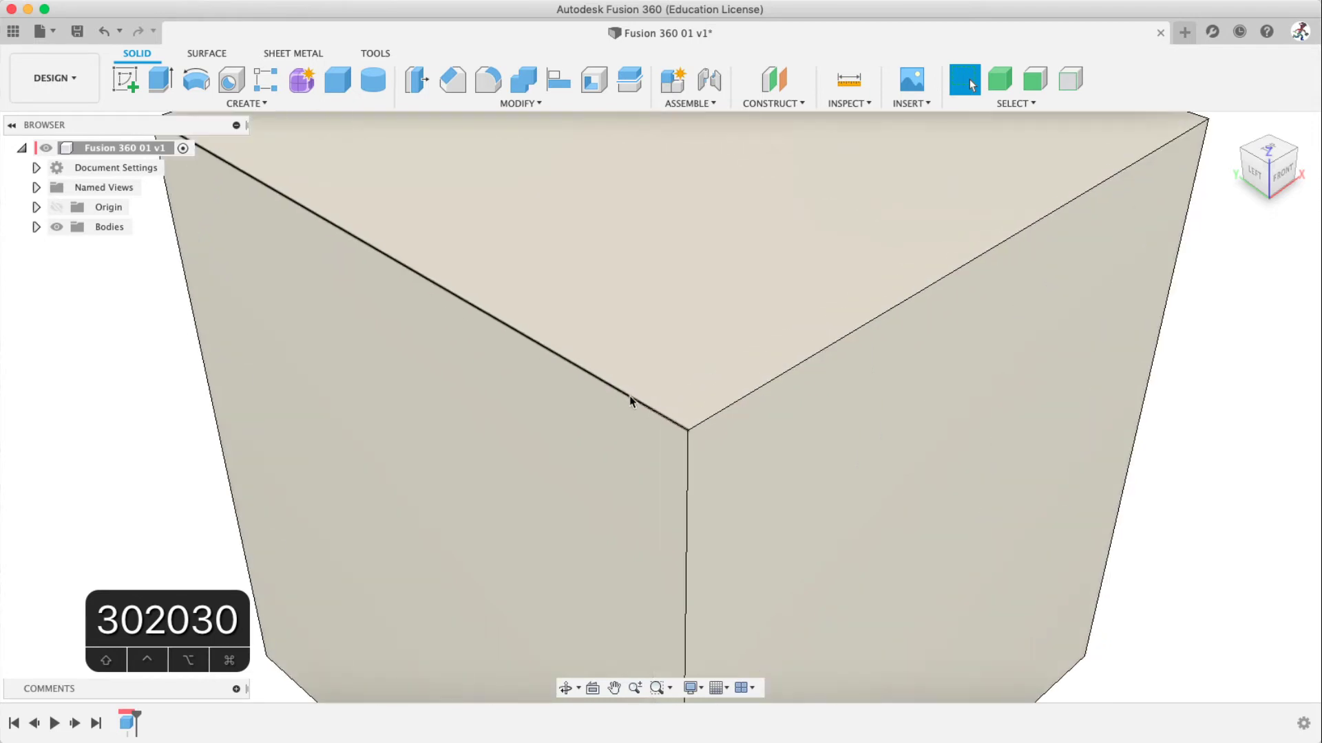
pyautogui.scroll(3, 640, 405)
pyautogui.scroll(-4, 723, 408)
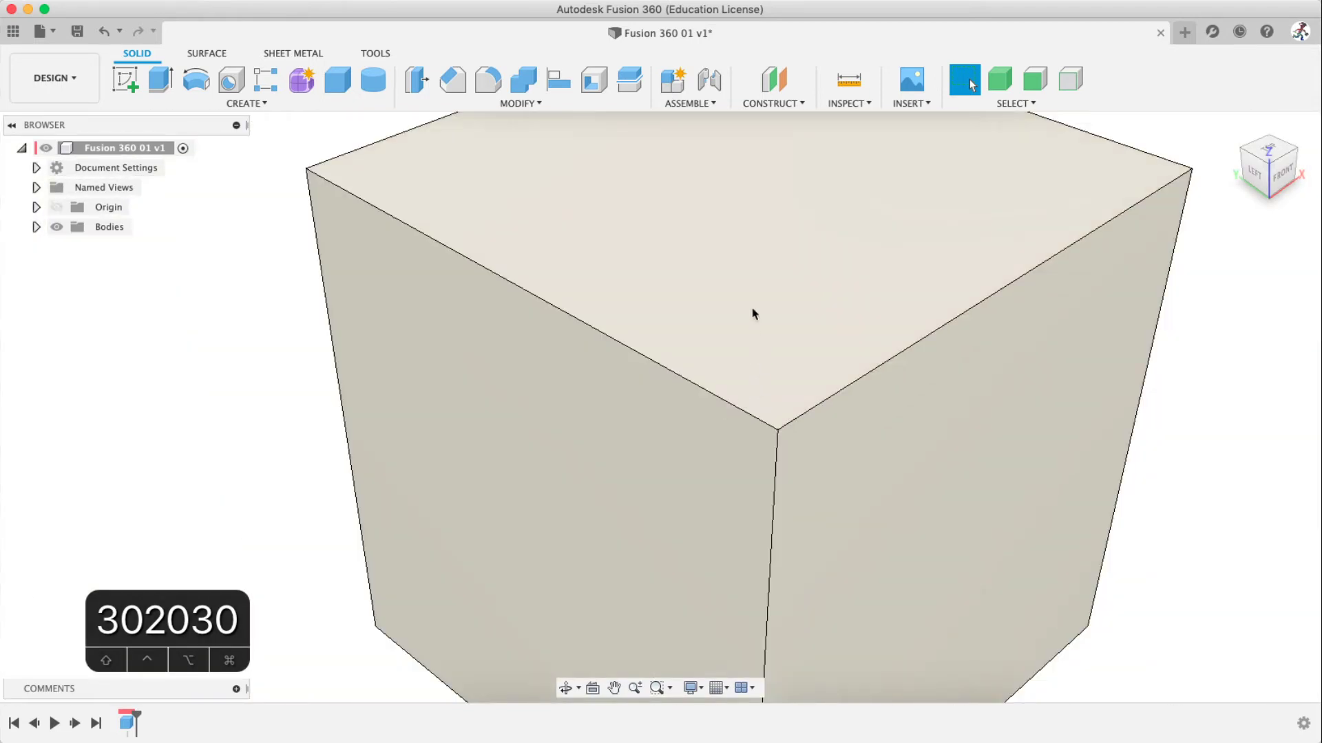
pyautogui.scroll(-3, 756, 298)
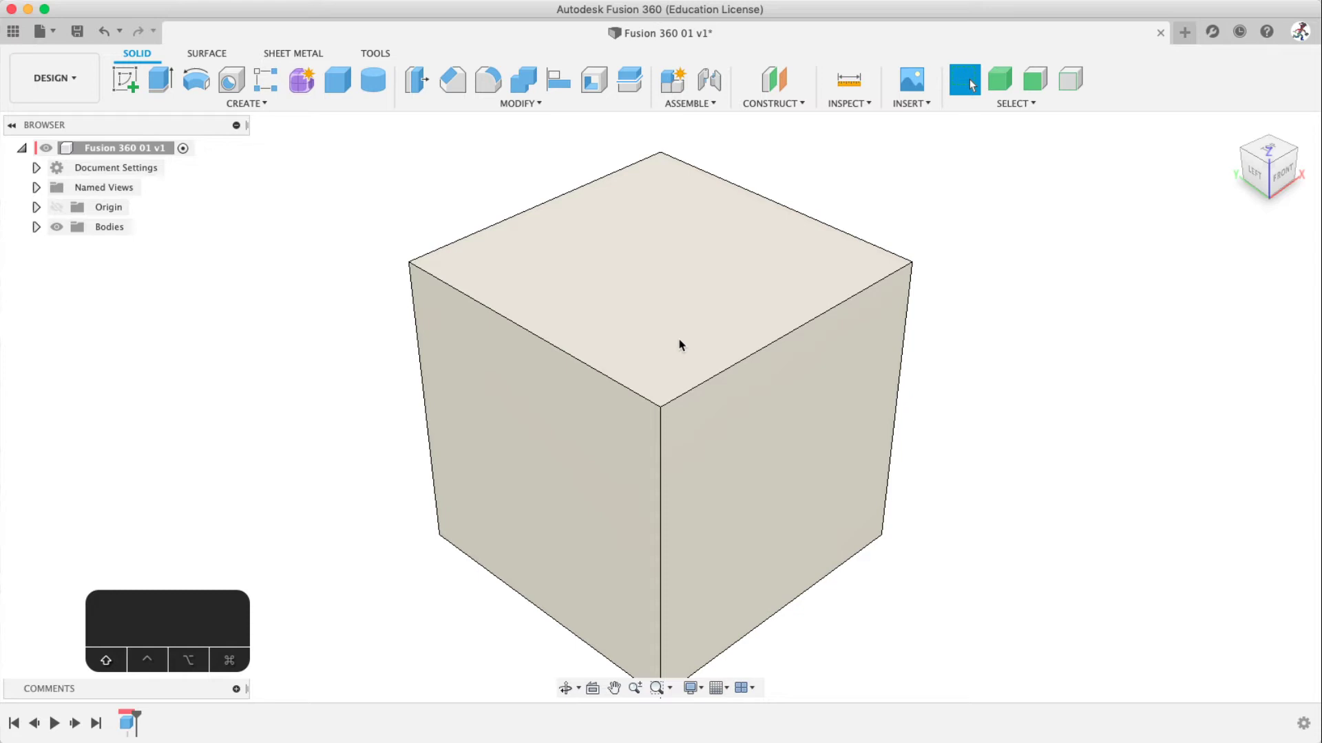
# Step: Orbit the view slightly to examine the cube's top and left faces at a changed angle, and try the Pan tool
pyautogui.press('F4')
pyautogui.moveTo(660, 315)
pyautogui.mouseDown()
pyautogui.moveTo(599, 307)
pyautogui.moveTo(571, 328)
pyautogui.moveTo(622, 363)
pyautogui.moveTo(691, 268)
pyautogui.moveTo(654, 309)
pyautogui.moveTo(466, 310)
pyautogui.moveTo(737, 280)
pyautogui.moveTo(502, 292)
pyautogui.moveTo(753, 289)
pyautogui.moveTo(620, 310)
pyautogui.moveTo(599, 295)
pyautogui.moveTo(549, 334)
pyautogui.moveTo(637, 342)
pyautogui.moveTo(660, 281)
pyautogui.moveTo(517, 307)
pyautogui.moveTo(457, 254)
pyautogui.moveTo(650, 253)
pyautogui.moveTo(622, 337)
pyautogui.moveTo(567, 241)
pyautogui.moveTo(593, 374)
pyautogui.moveTo(671, 296)
pyautogui.moveTo(640, 318)
pyautogui.mouseUp()
pyautogui.press('Escape')
pyautogui.press('F2')
pyautogui.press('Escape')
pyautogui.press('F4')
pyautogui.press('Escape')
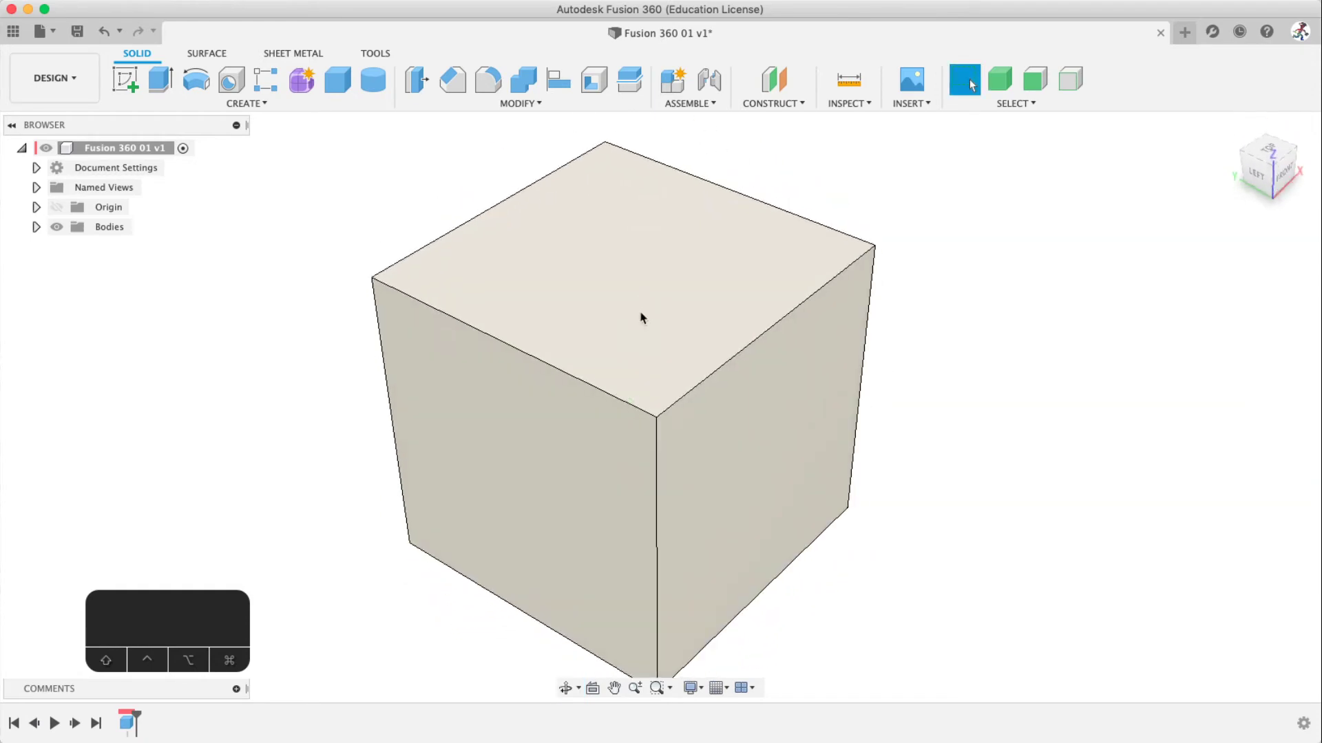
# Step: Examine the cube close up, and orbit around to view it from its top-front-right corner
pyautogui.scroll(5, 637, 323)
pyautogui.scroll(-5, 635, 325)
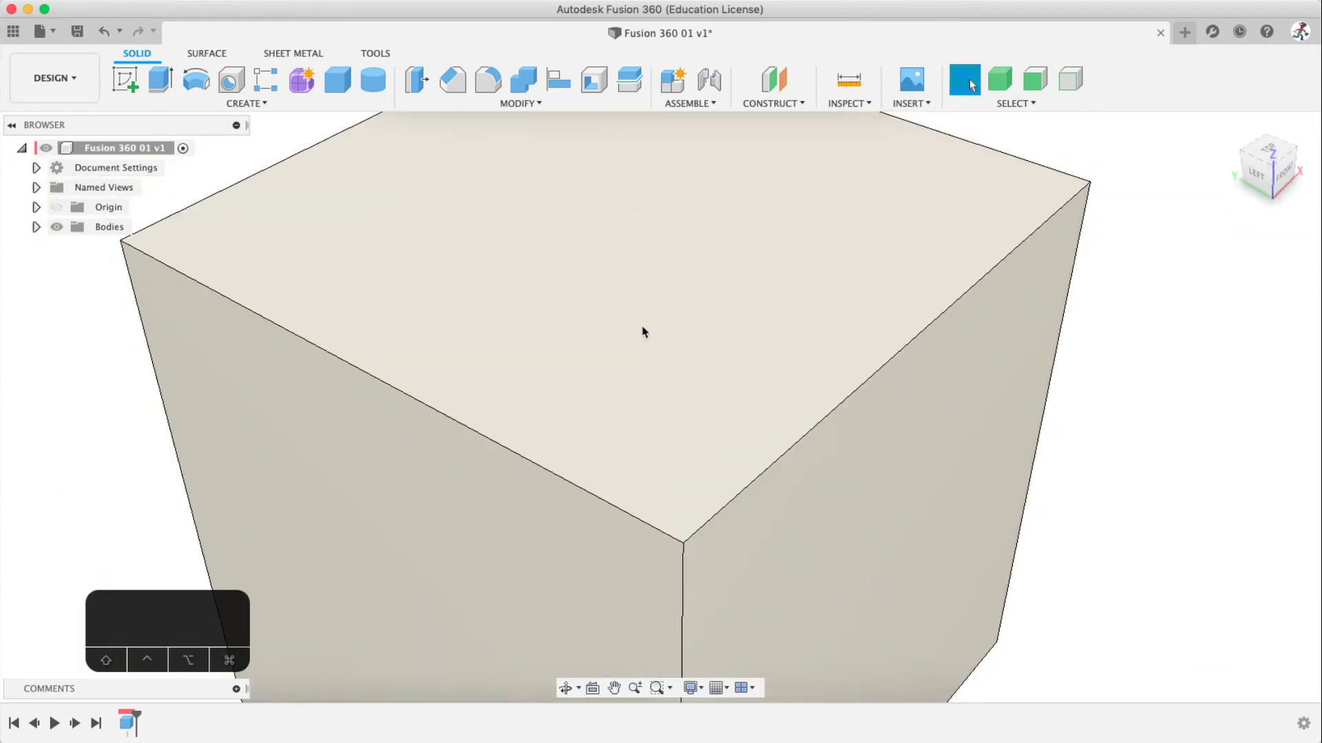
pyautogui.moveTo(644, 331); pyautogui.dragTo(639, 287, button='middle')
pyautogui.scroll(3, 620, 354)
pyautogui.scroll(-5, 619, 355)
pyautogui.scroll(5, 615, 357)
pyautogui.scroll(-3, 608, 384)
pyautogui.scroll(3, 608, 360)
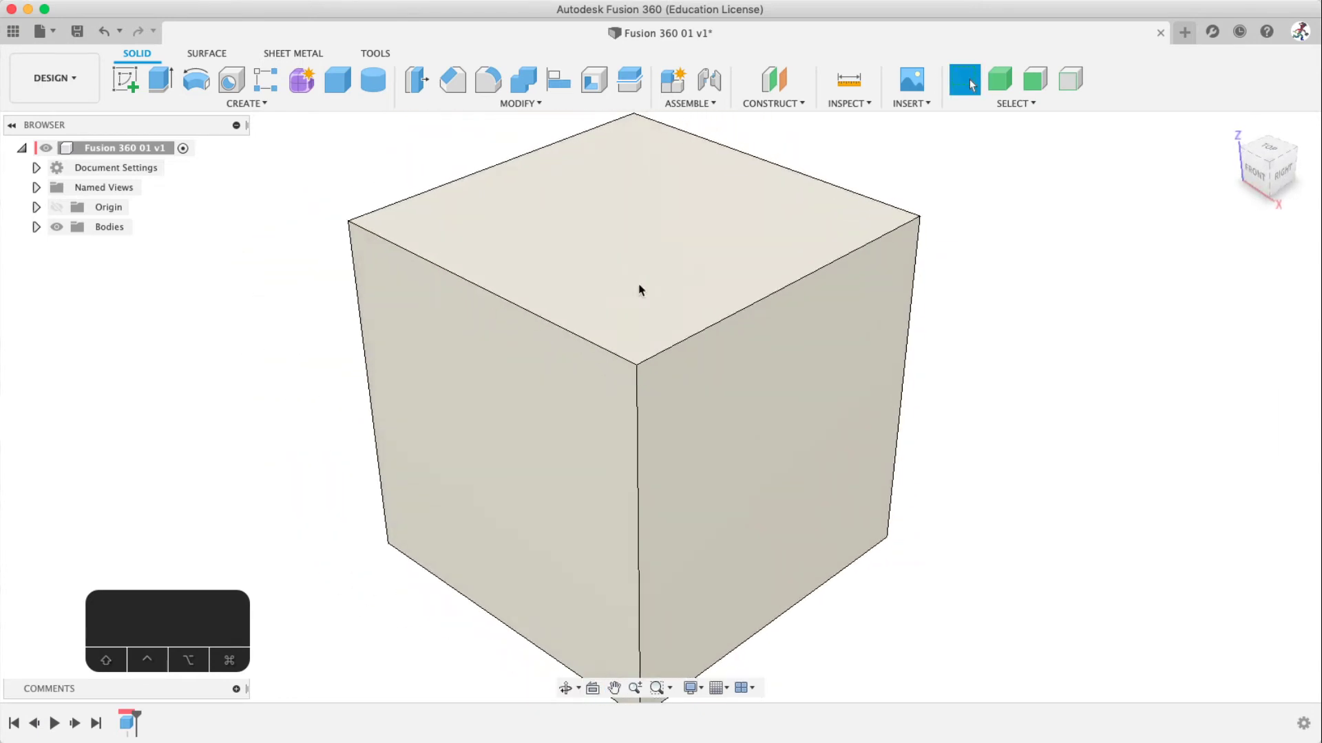
pyautogui.click(1271, 168)
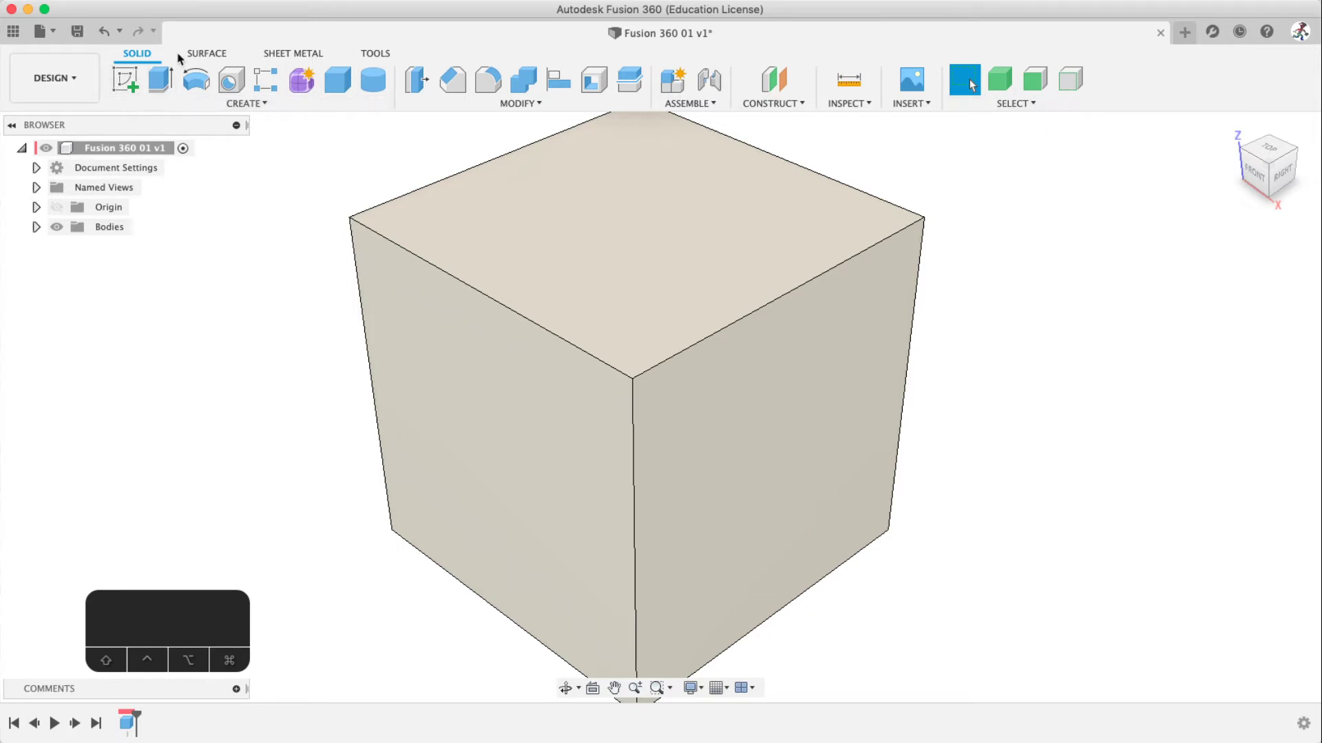
pyautogui.click(243, 104)
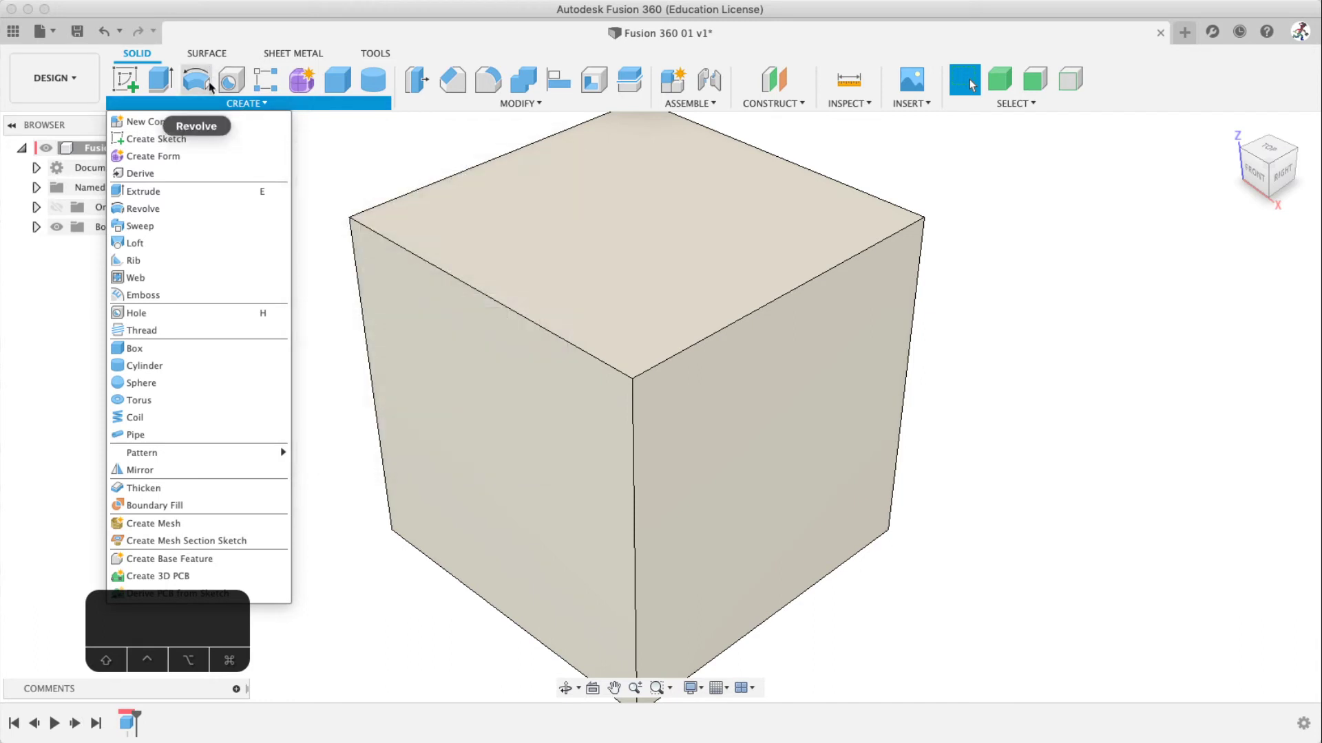
pyautogui.click(520, 103)
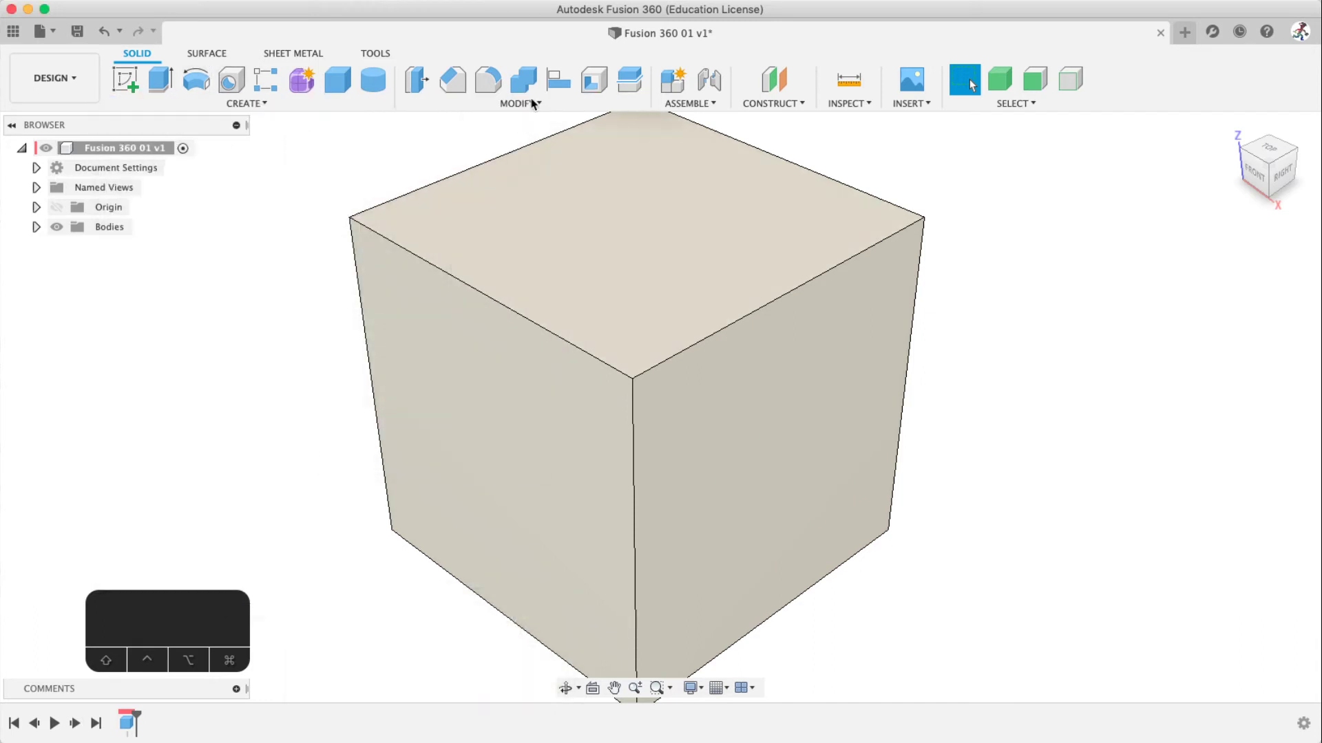
pyautogui.click(520, 103)
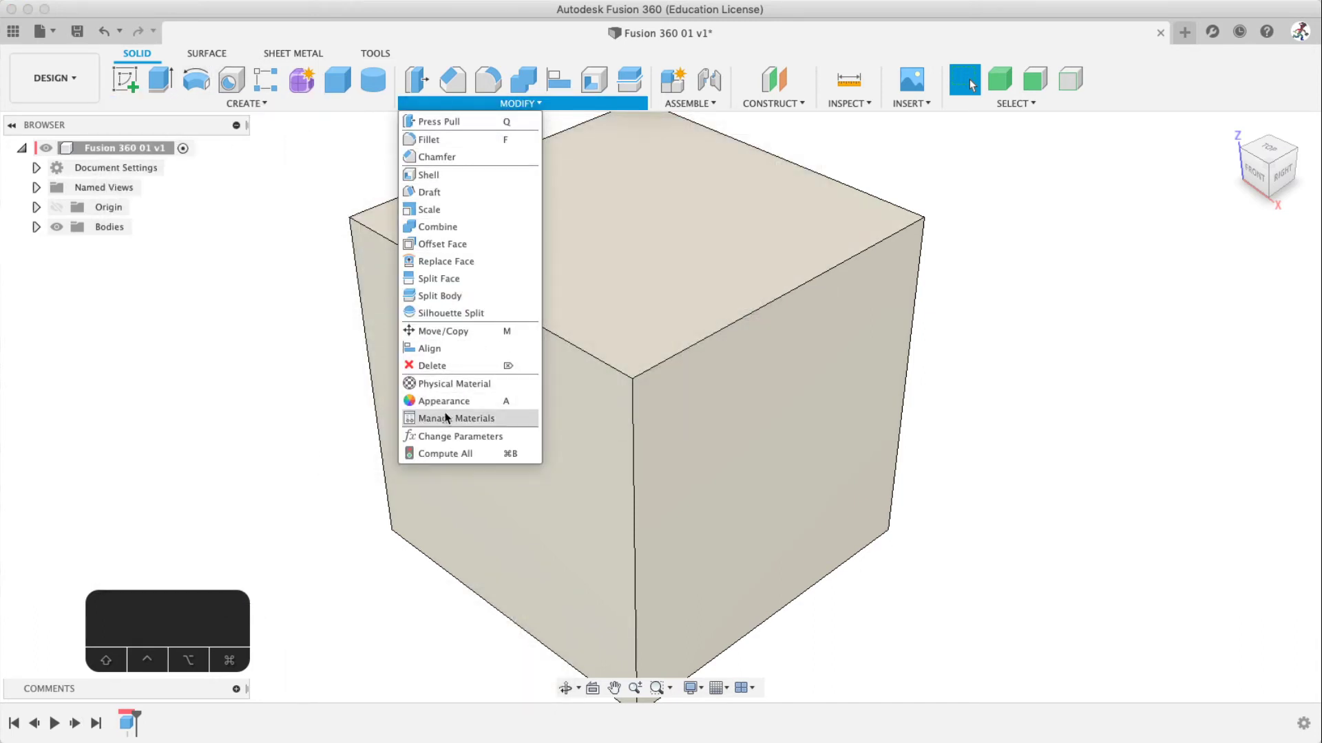
pyautogui.click(255, 103)
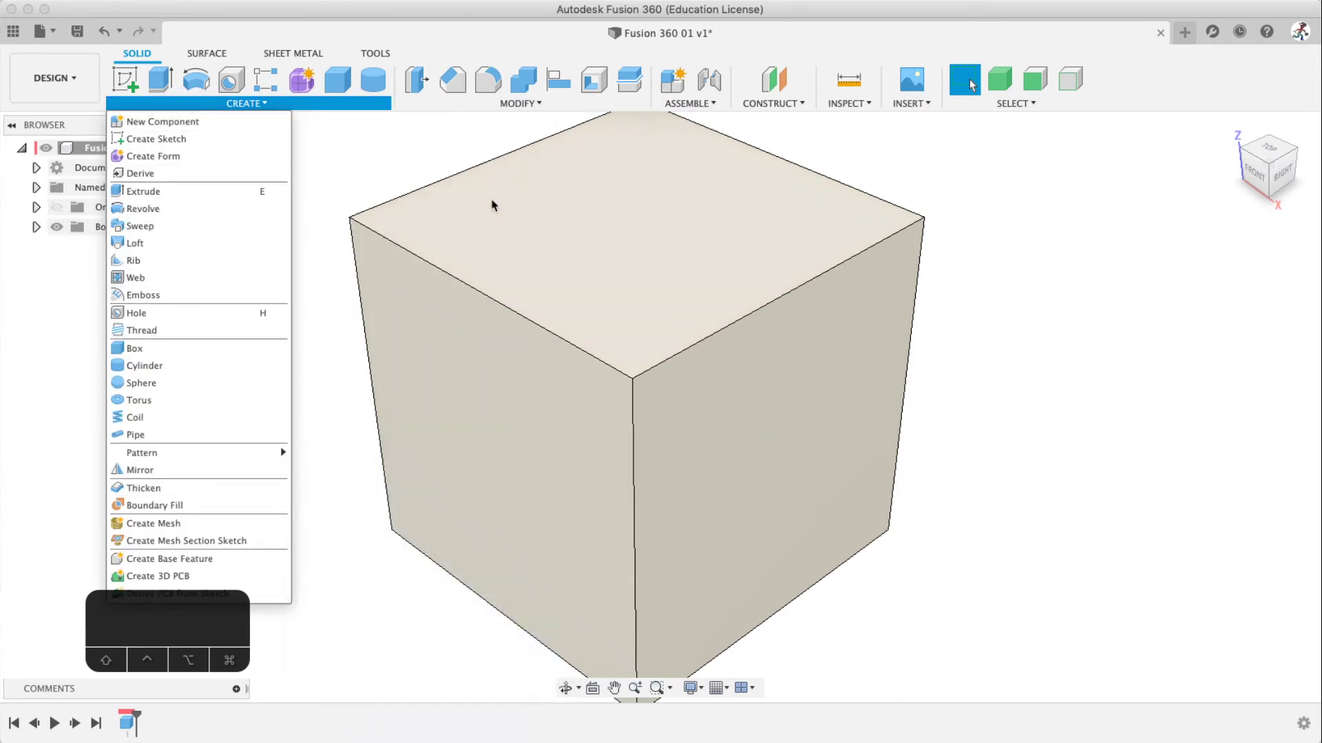
pyautogui.click(513, 103)
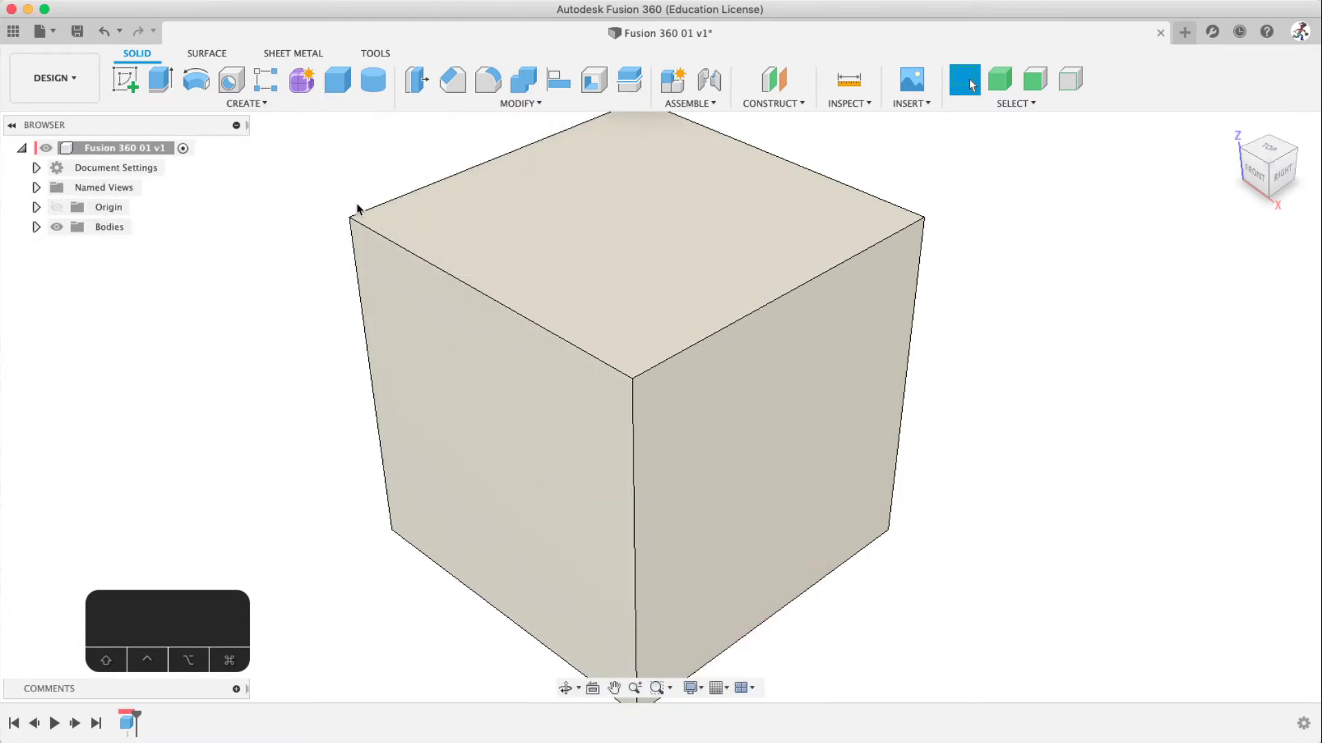
pyautogui.click(395, 246)
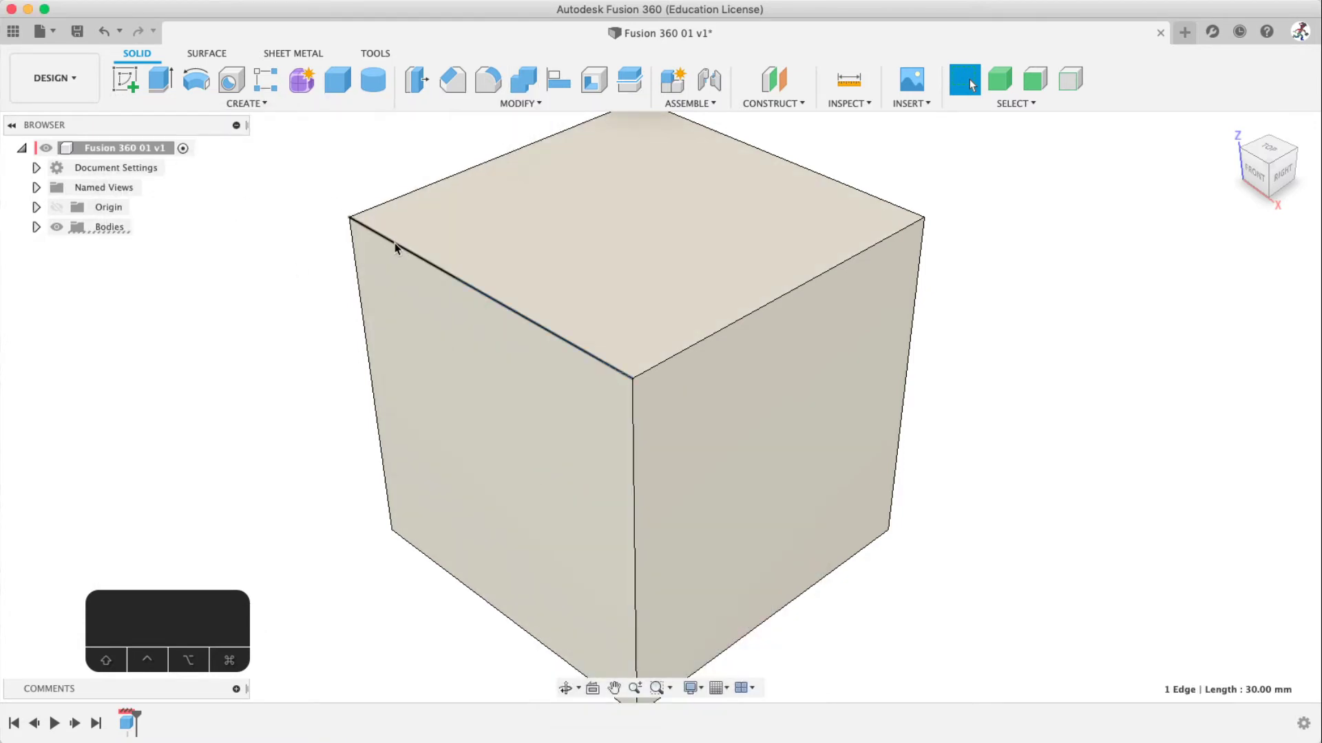
pyautogui.click(484, 104)
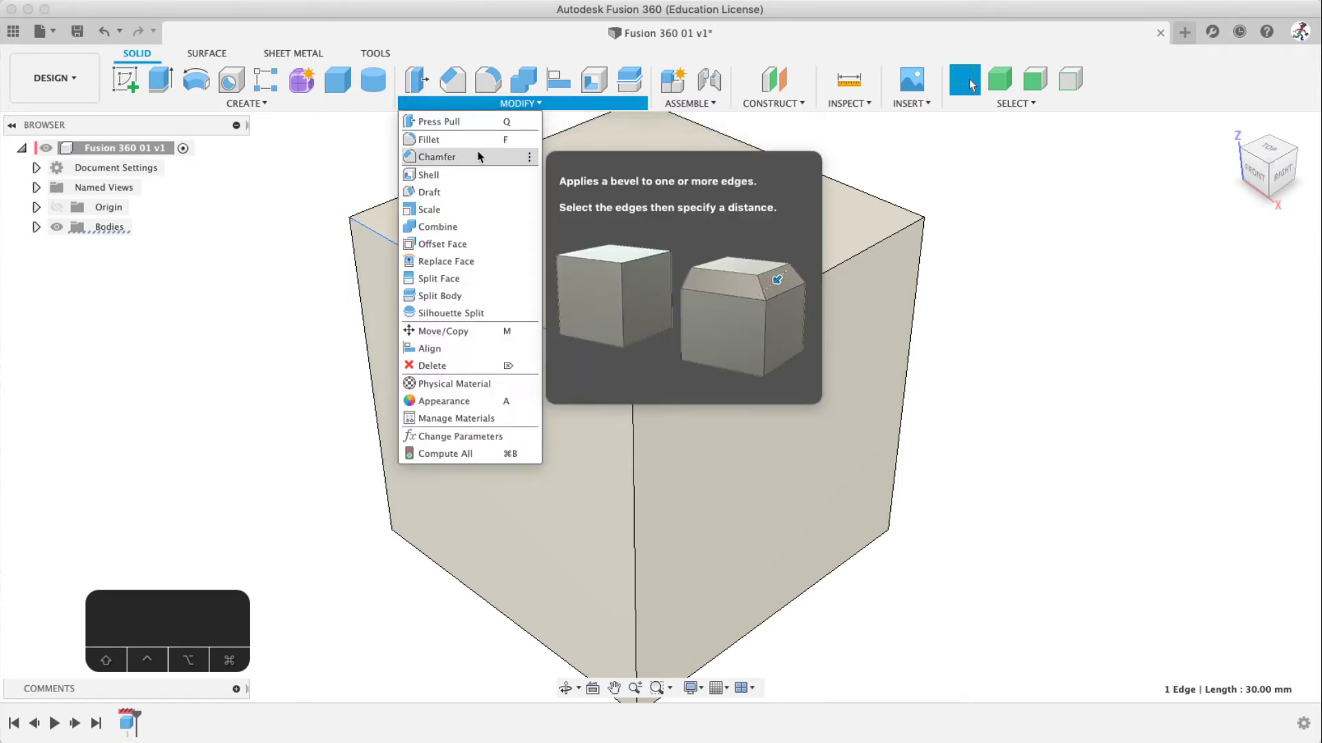
pyautogui.click(448, 157)
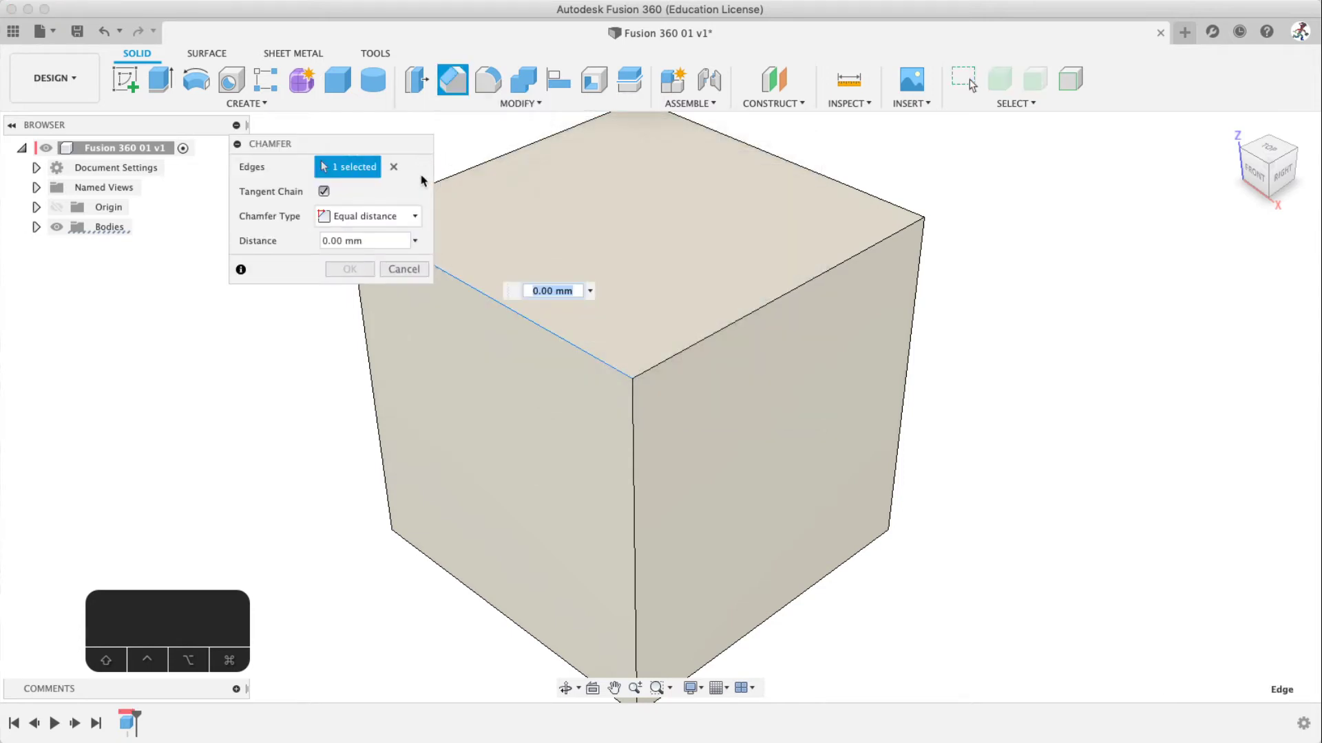
pyautogui.moveTo(388, 145); pyautogui.dragTo(236, 304)
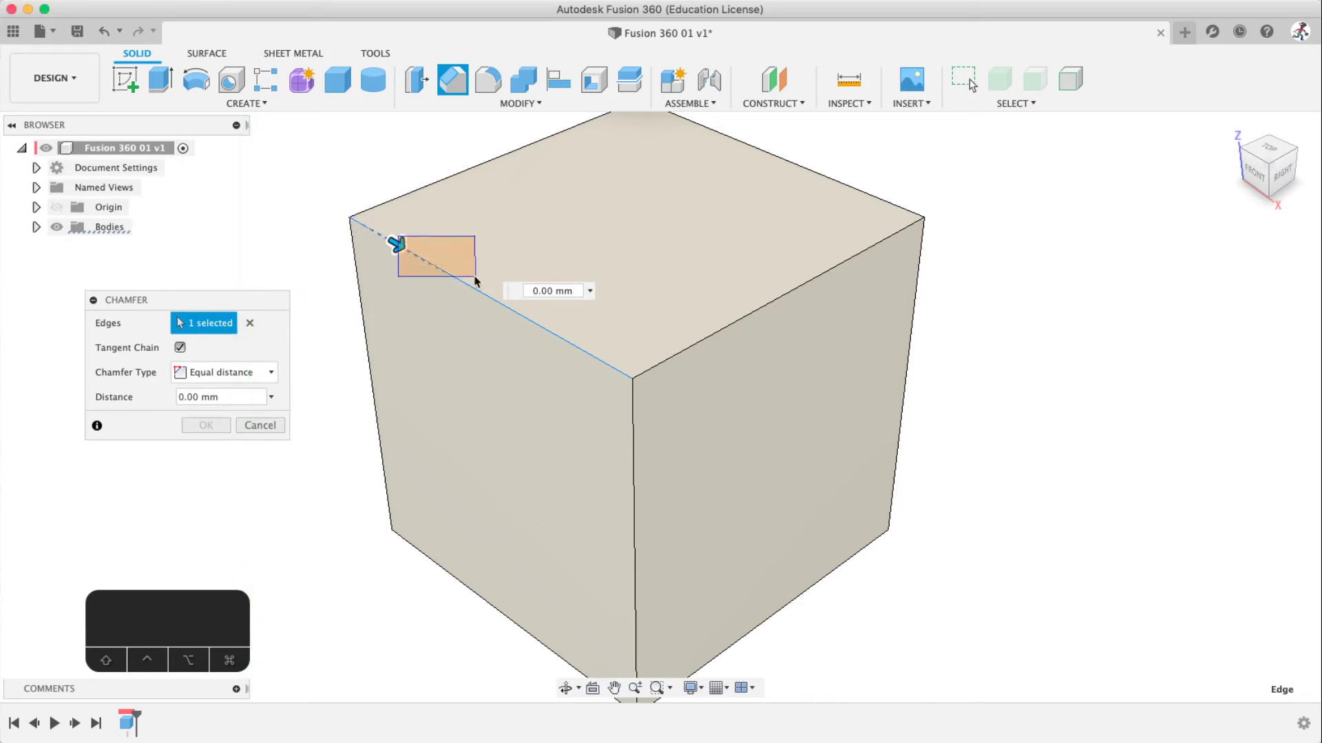
pyautogui.moveTo(441, 268)
pyautogui.mouseDown()
pyautogui.moveTo(472, 283)
pyautogui.moveTo(434, 267)
pyautogui.mouseUp()
pyautogui.press('Escape')
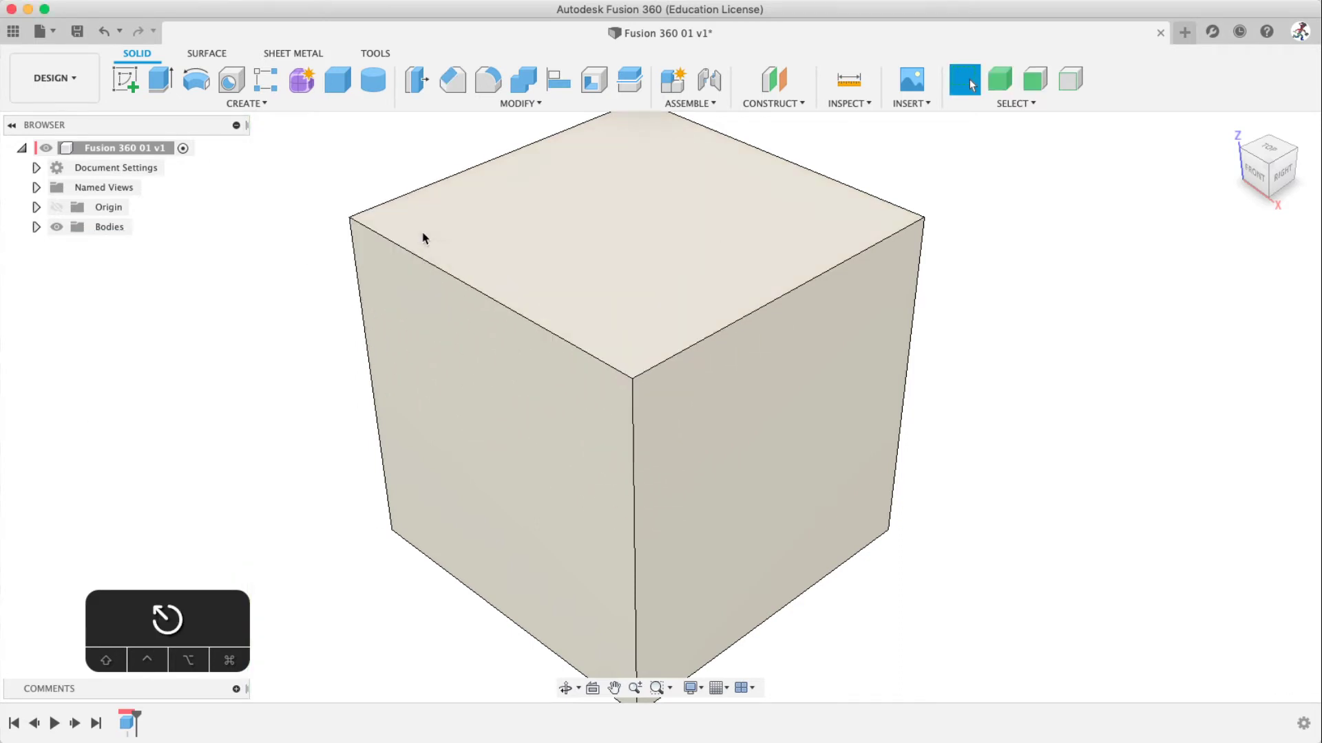
pyautogui.click(671, 105)
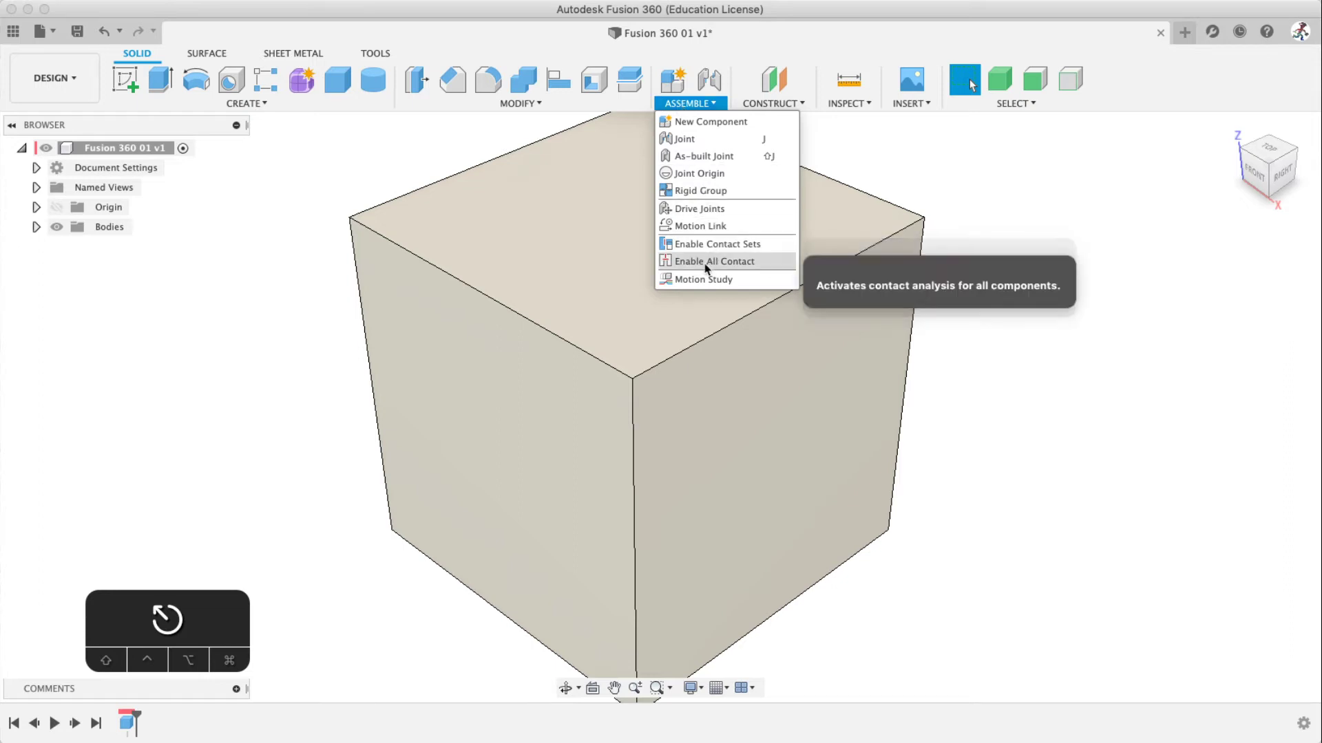
pyautogui.click(771, 104)
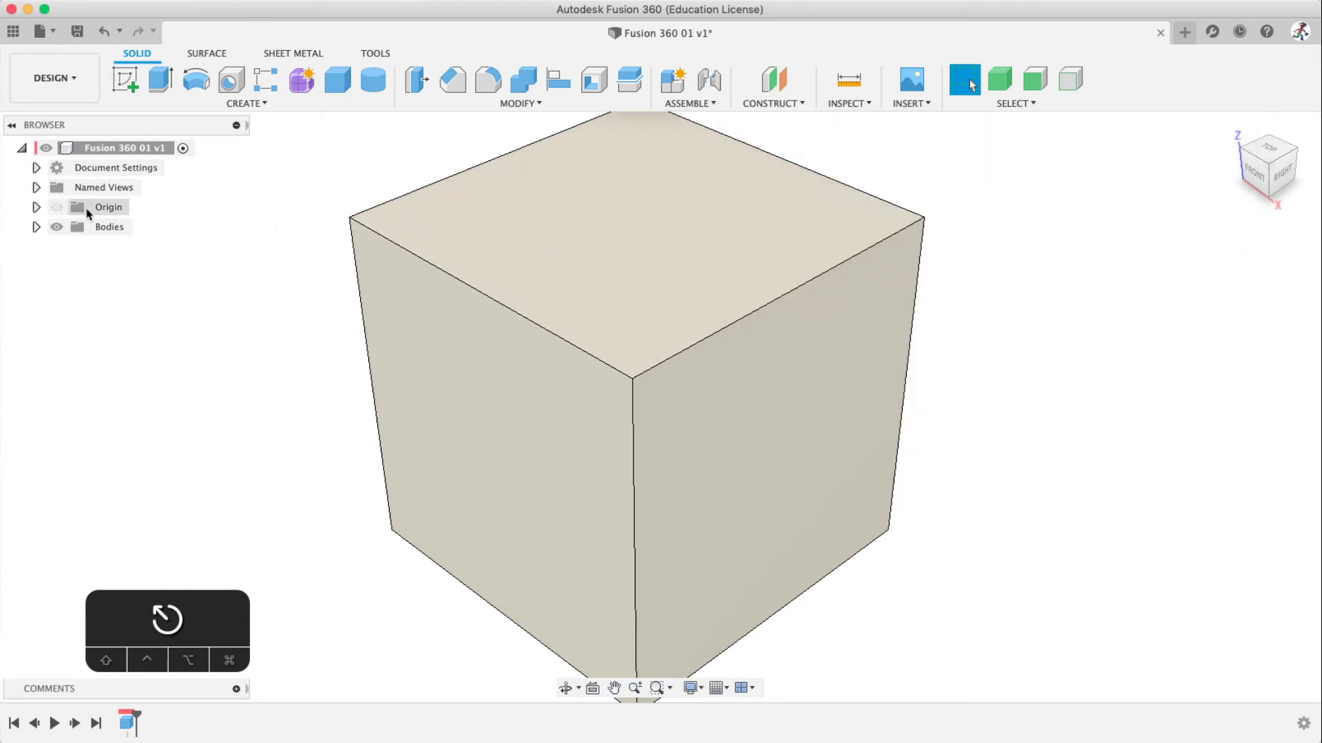
# Step: Show the origin planes briefly and hide them, and hide the Bodies folder and expand its contents
pyautogui.click(56, 207)
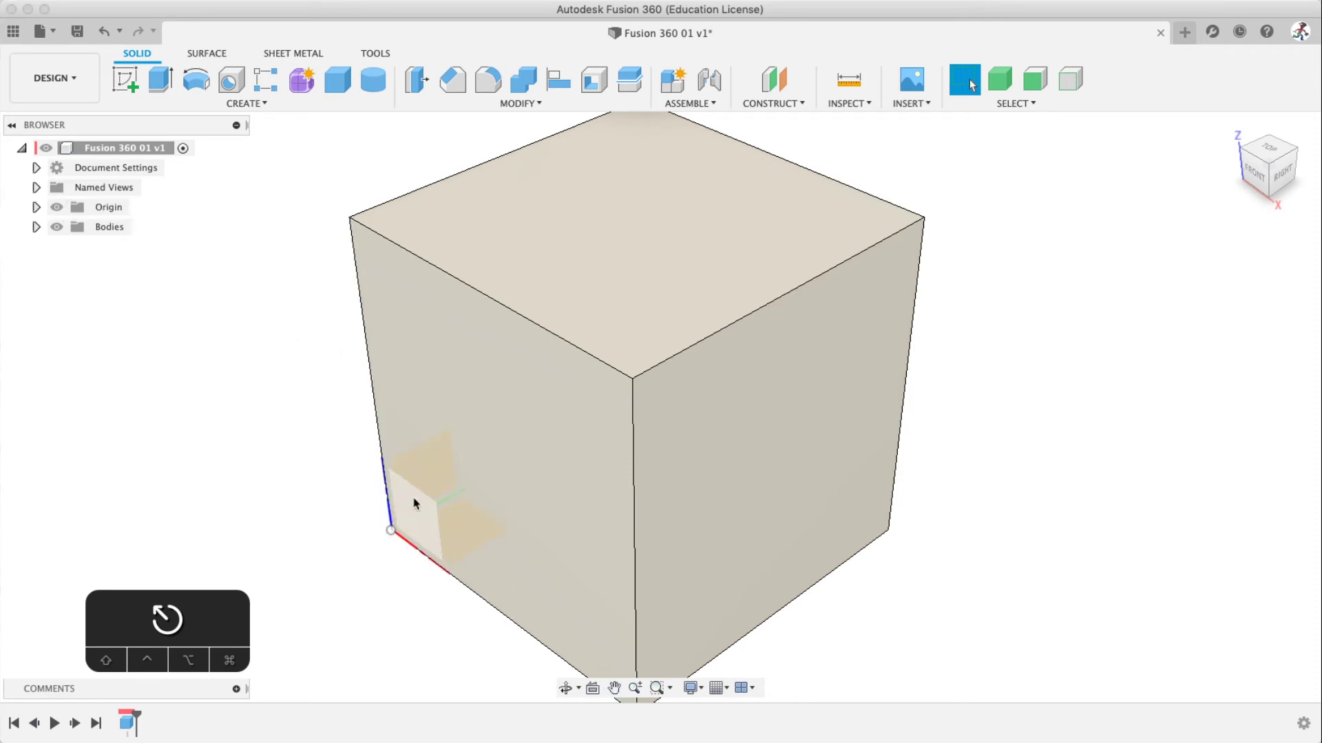
pyautogui.click(55, 207)
pyautogui.click(57, 227)
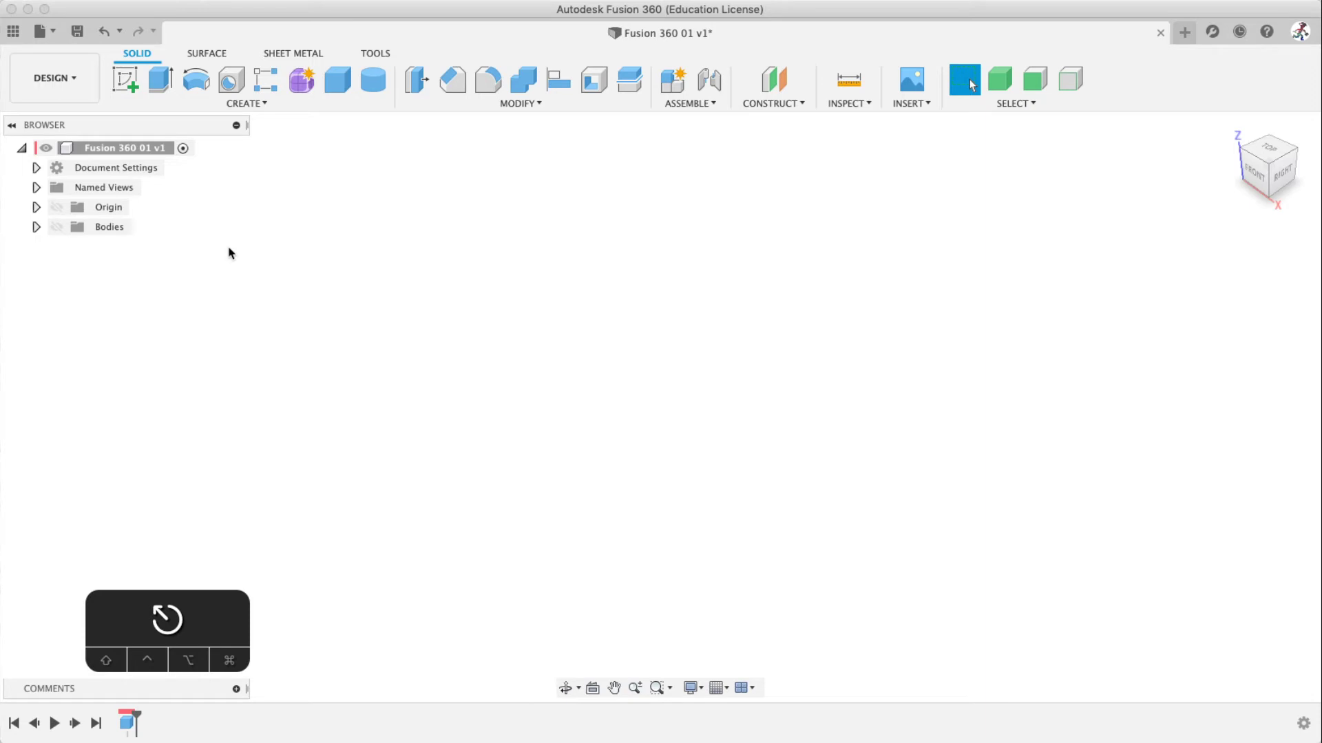
pyautogui.click(36, 228)
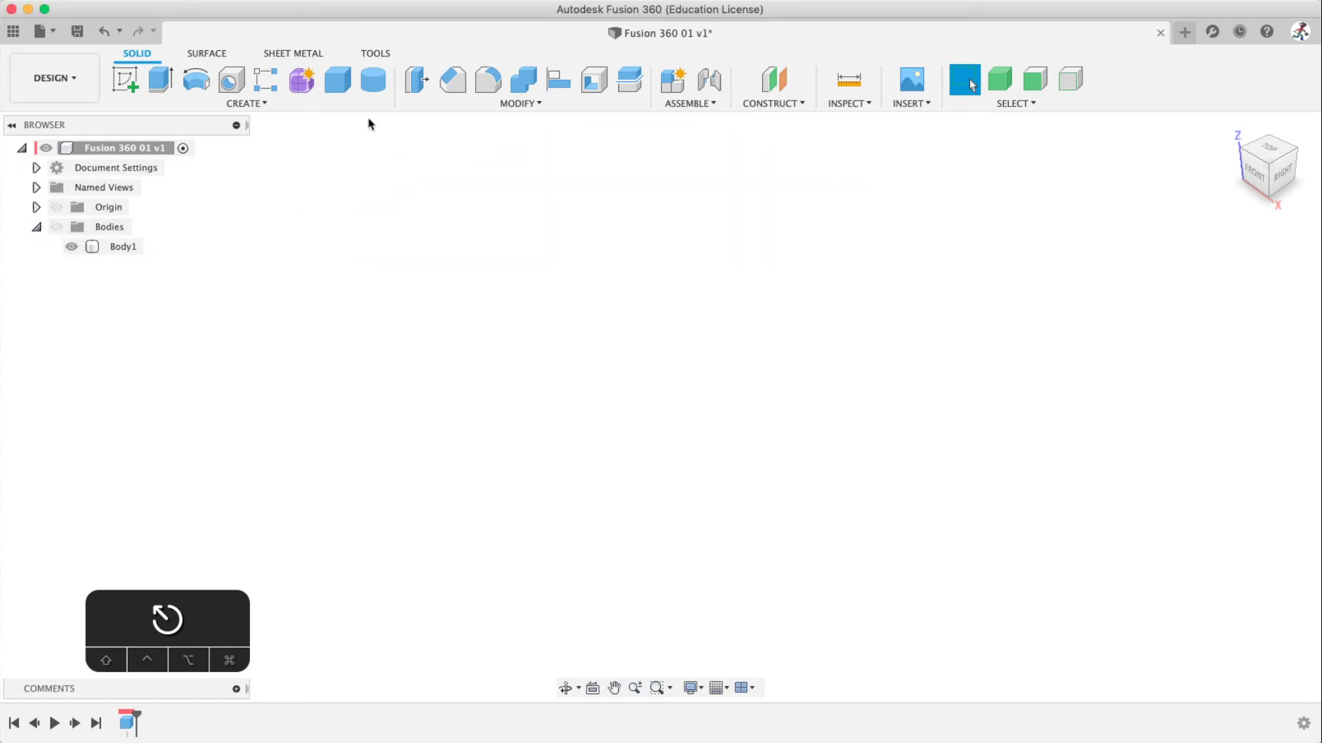
pyautogui.click(338, 79)
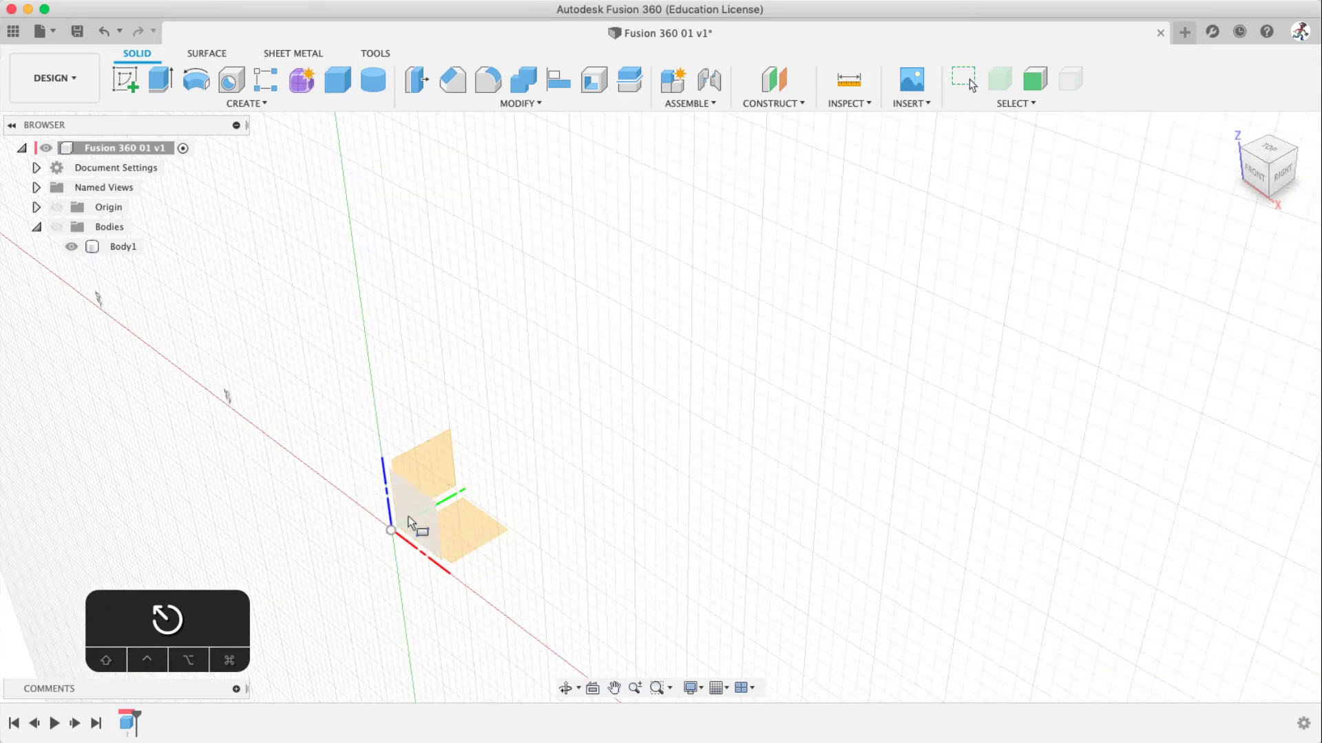
pyautogui.scroll(-5, 413, 509)
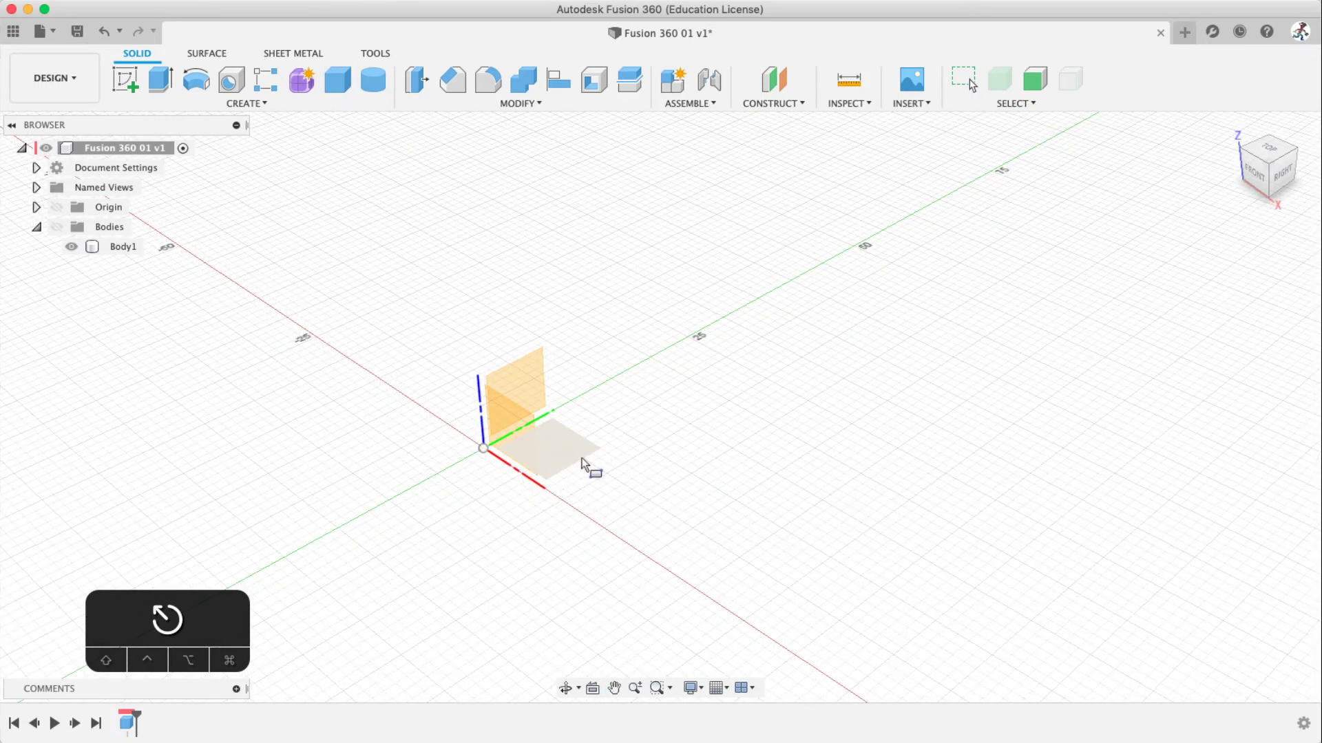
pyautogui.click(580, 457)
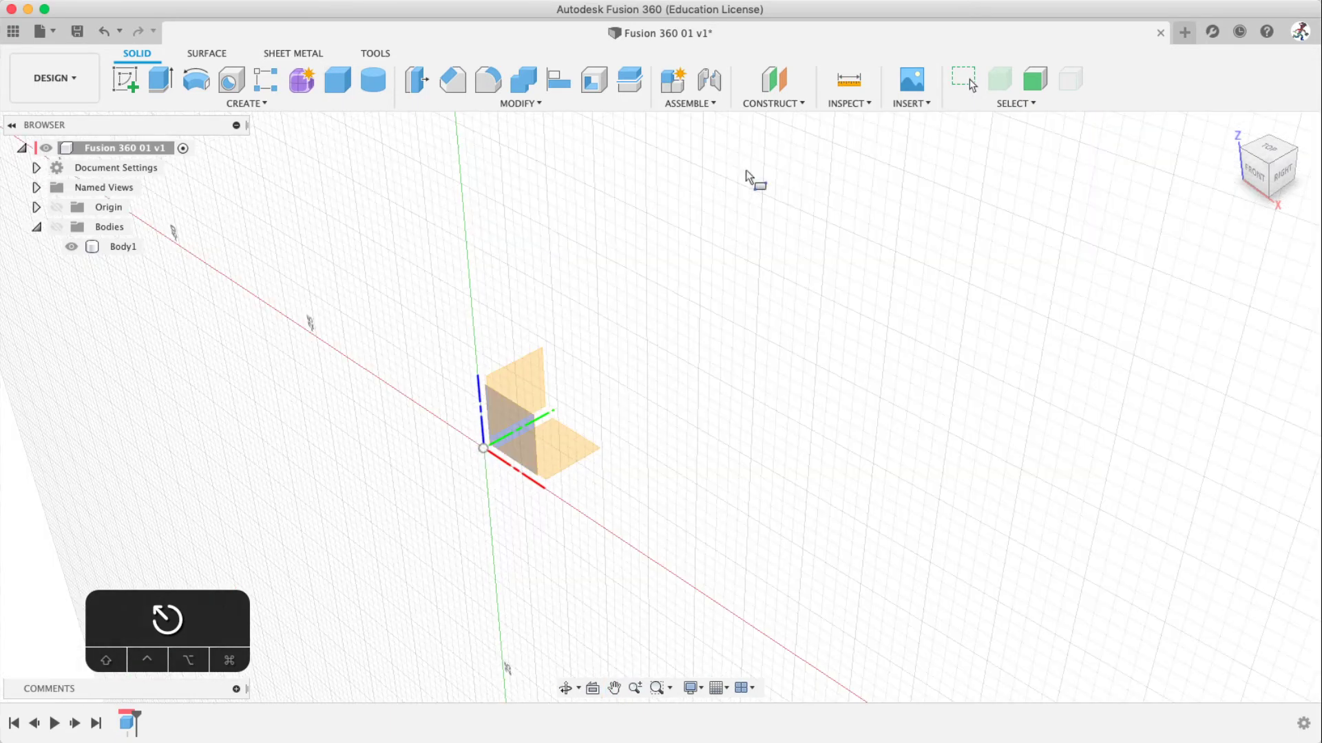
pyautogui.click(57, 229)
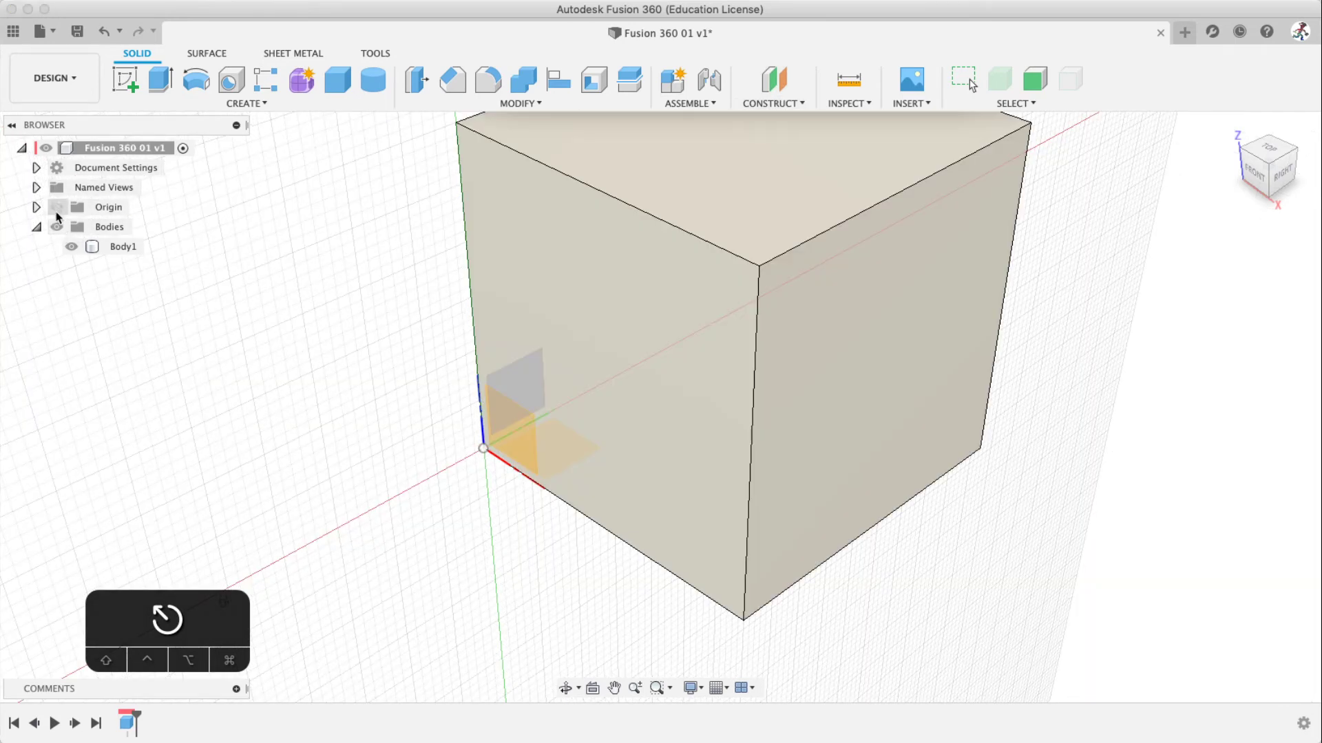
pyautogui.press('Escape')
pyautogui.press('Escape')
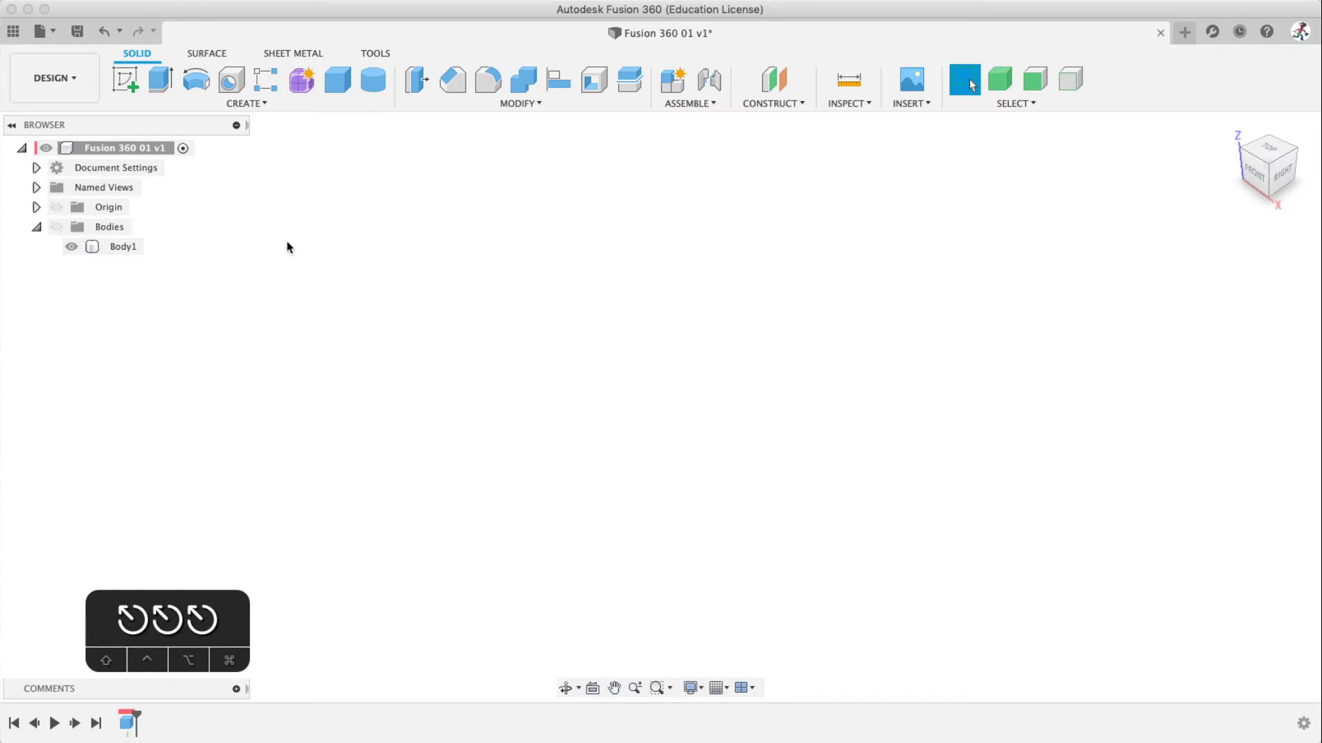
# Step: Make the Bodies folder visible again and select Body1
pyautogui.click(57, 227)
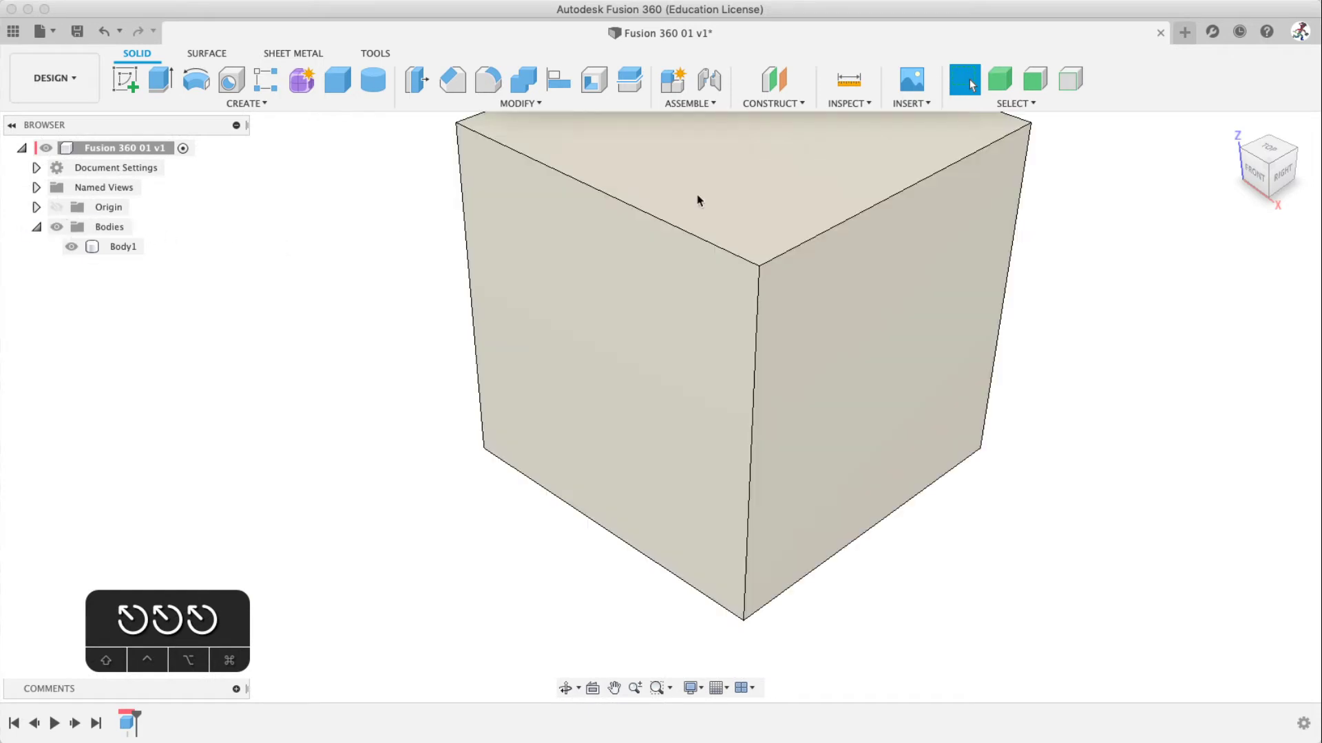
pyautogui.click(773, 104)
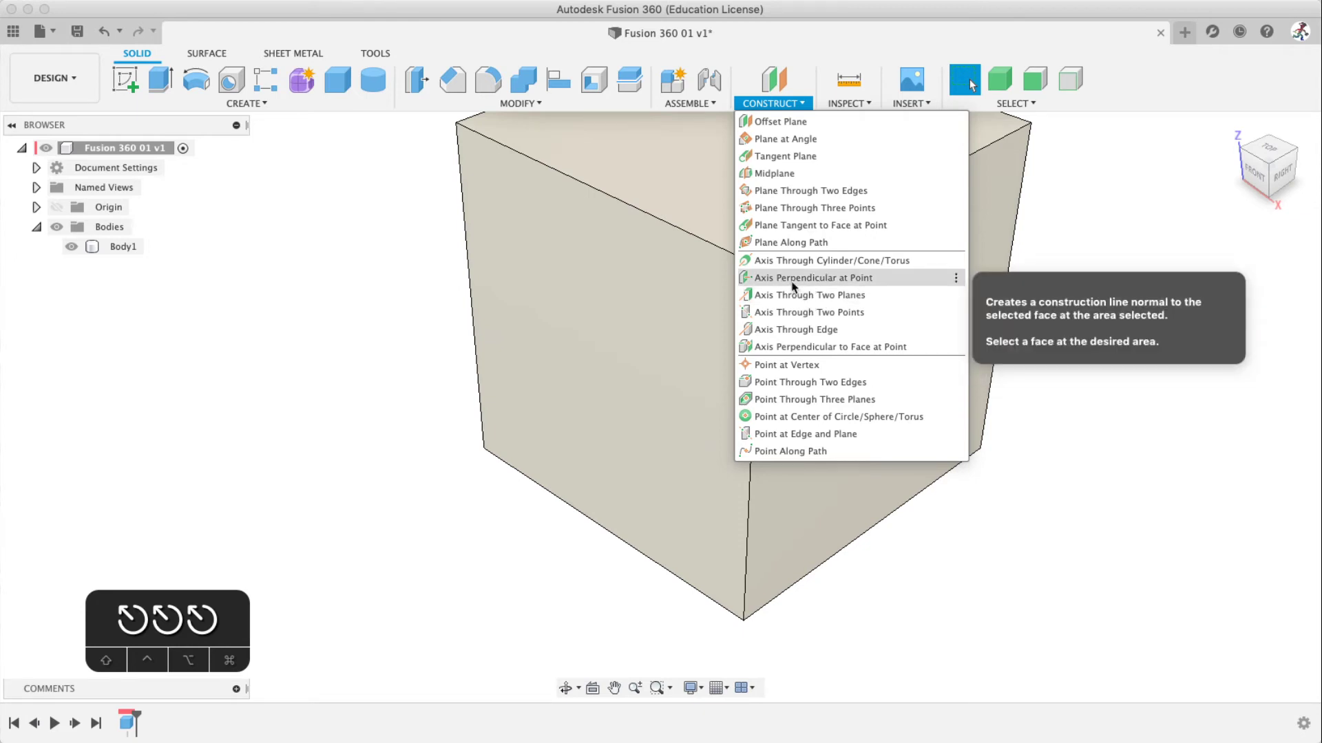
pyautogui.click(117, 247)
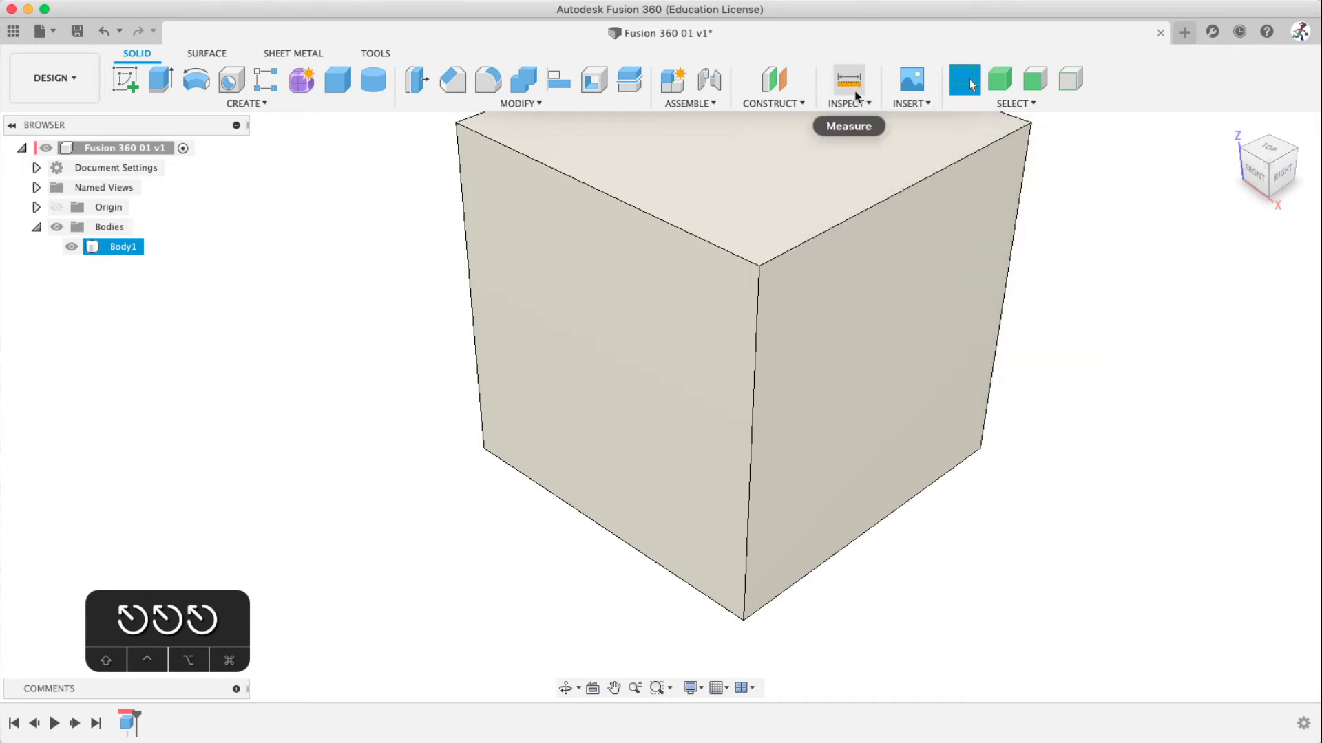
pyautogui.click(849, 103)
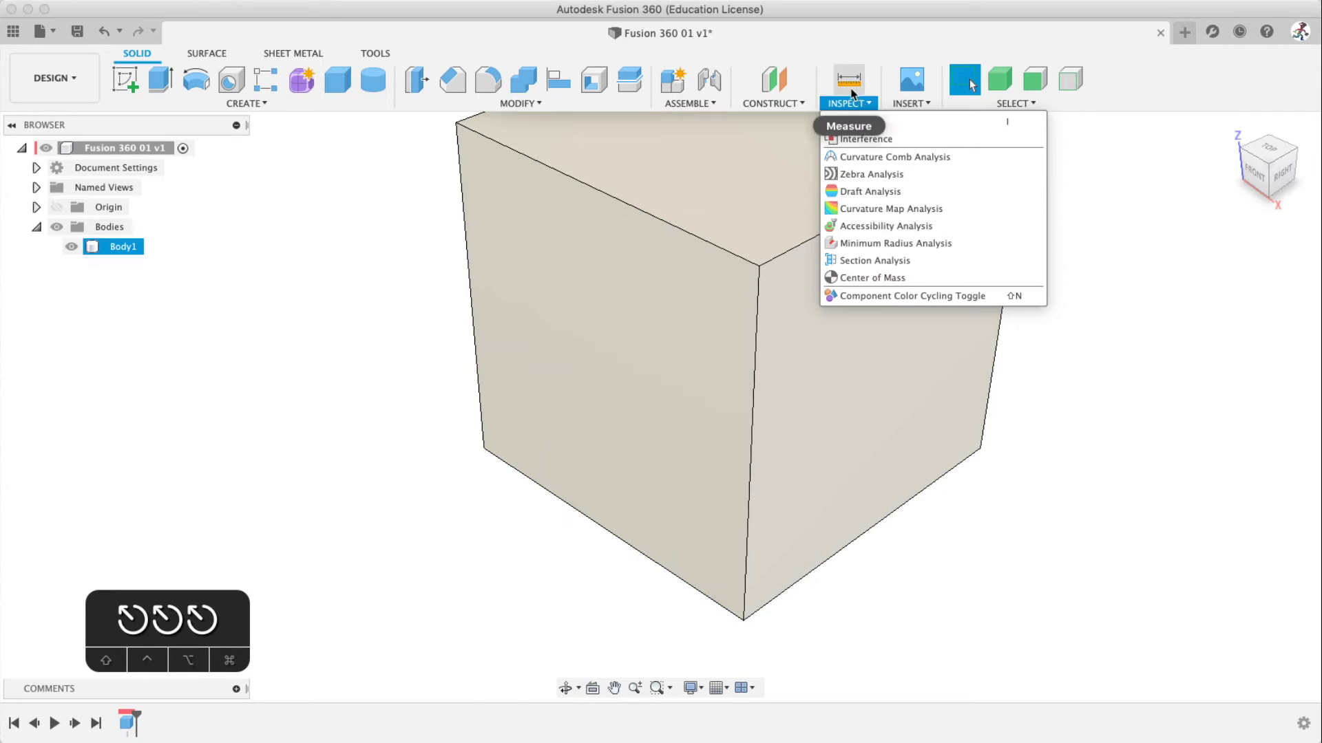
pyautogui.click(852, 41)
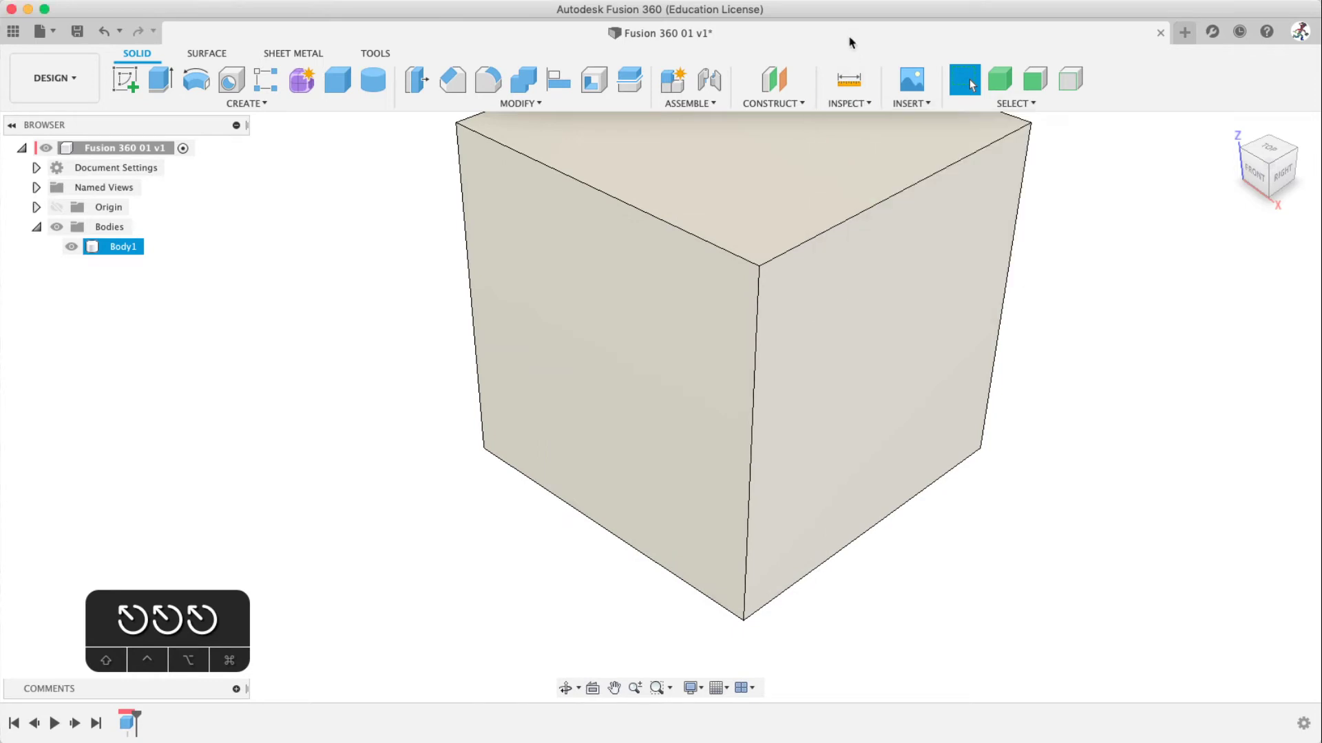
# Step: Measure the length of the cube's top front edge and the area of its front face
pyautogui.click(853, 88)
pyautogui.click(664, 221)
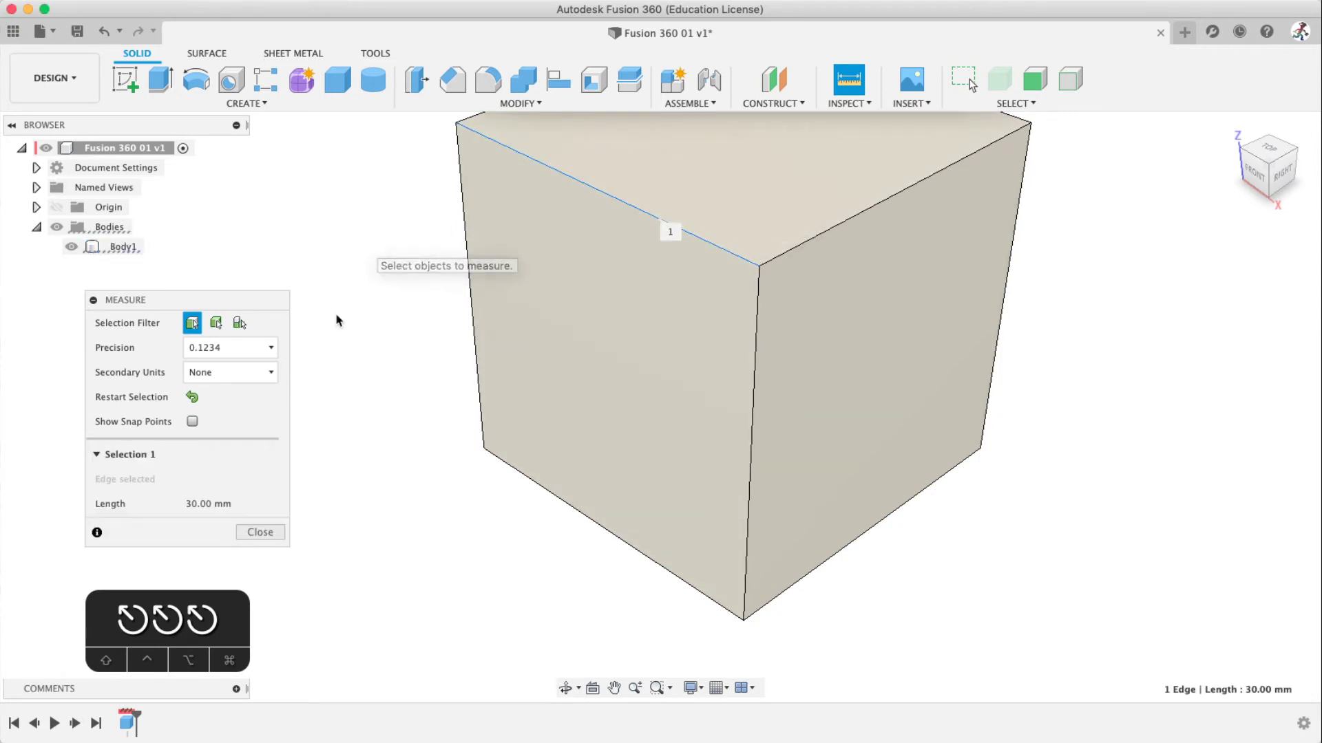
pyautogui.click(193, 397)
pyautogui.click(558, 295)
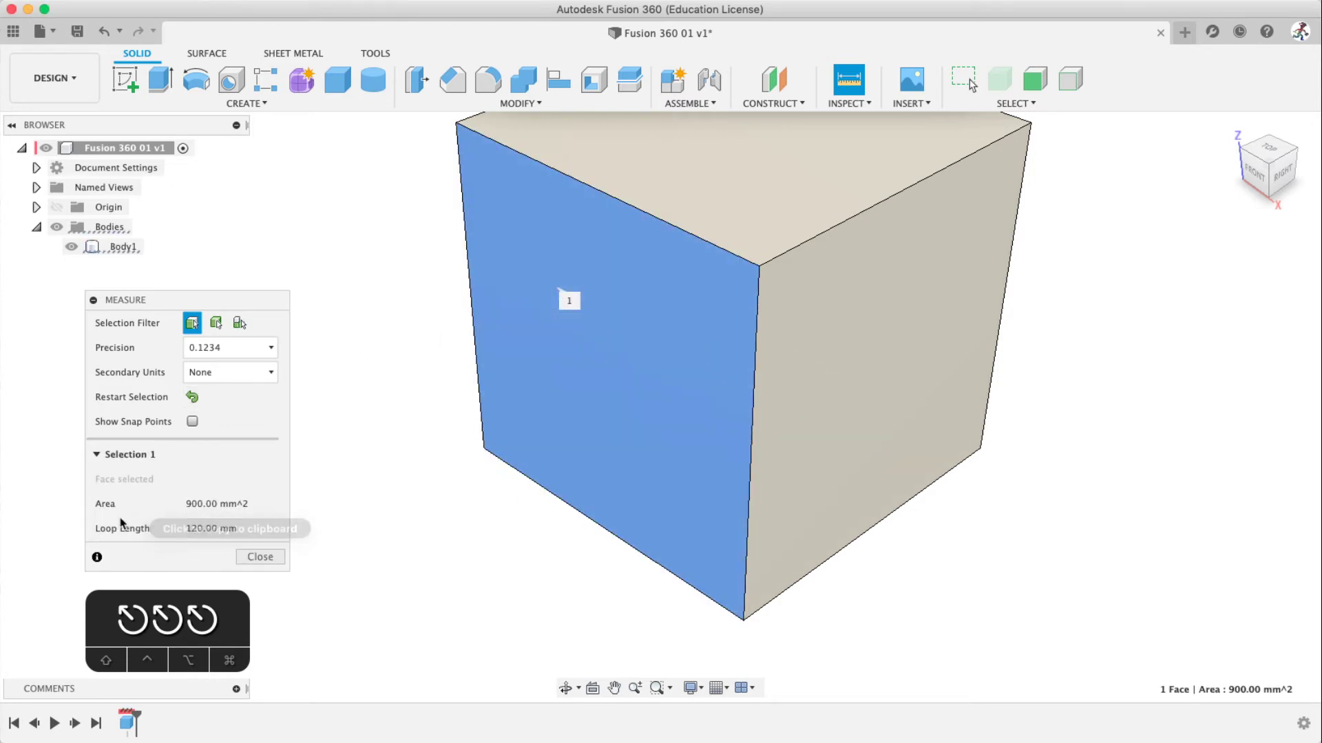
# Step: Measure the angle between the front face's top and left edges, and the diagonal distance across that face between opposite corners
pyautogui.click(192, 398)
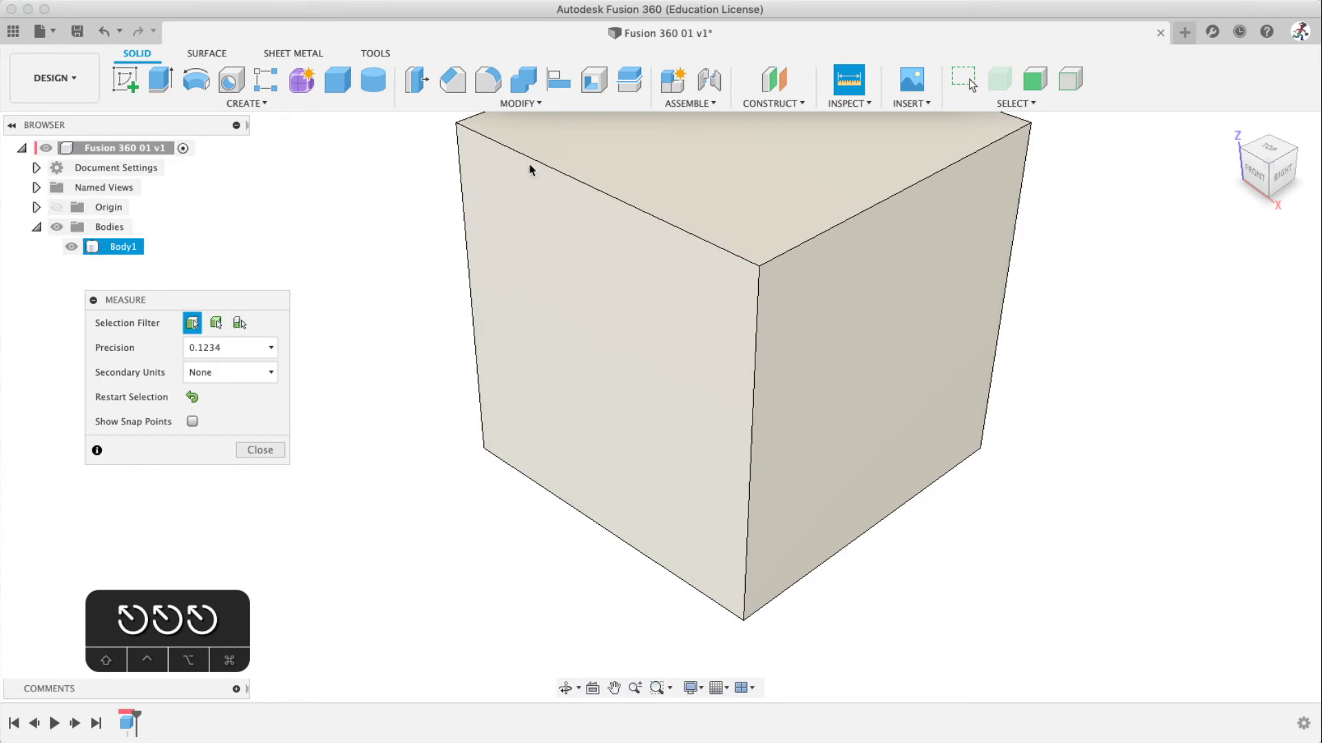
pyautogui.click(530, 160)
pyautogui.click(461, 185)
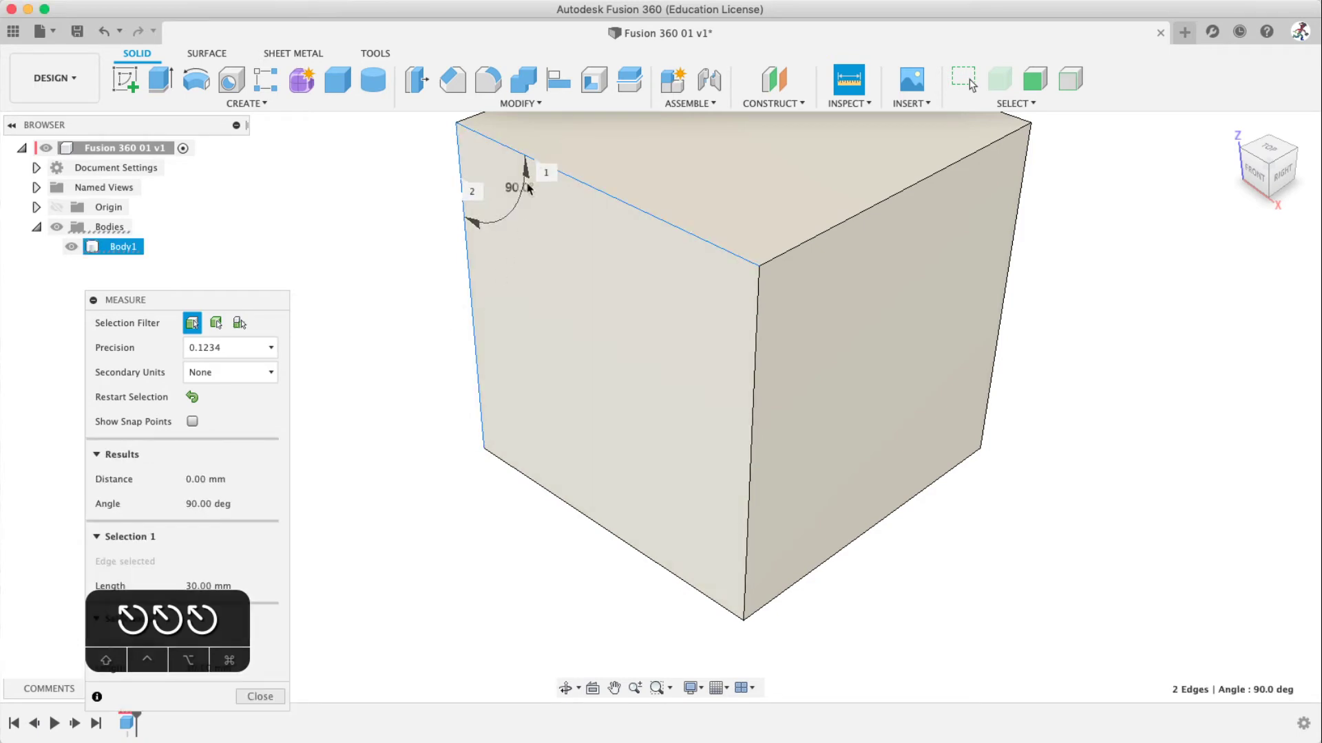
pyautogui.click(193, 397)
pyautogui.click(456, 124)
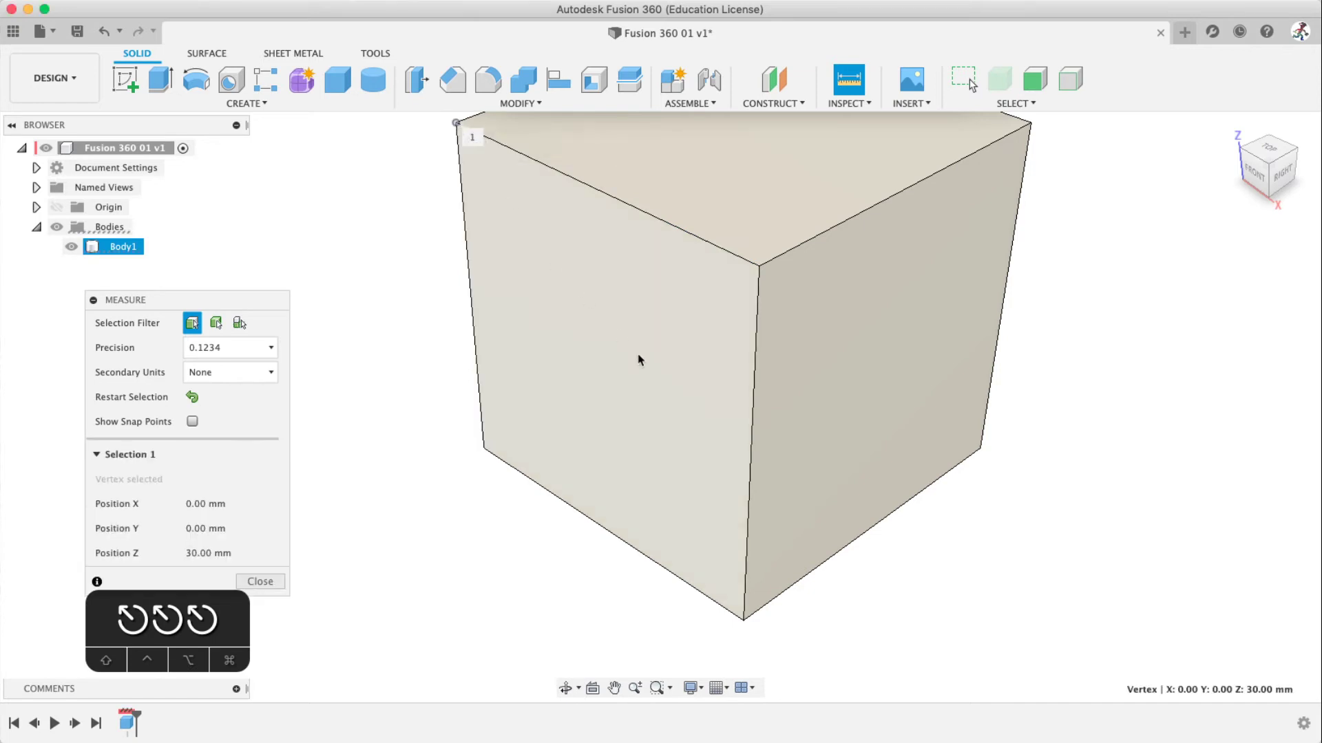
pyautogui.click(743, 621)
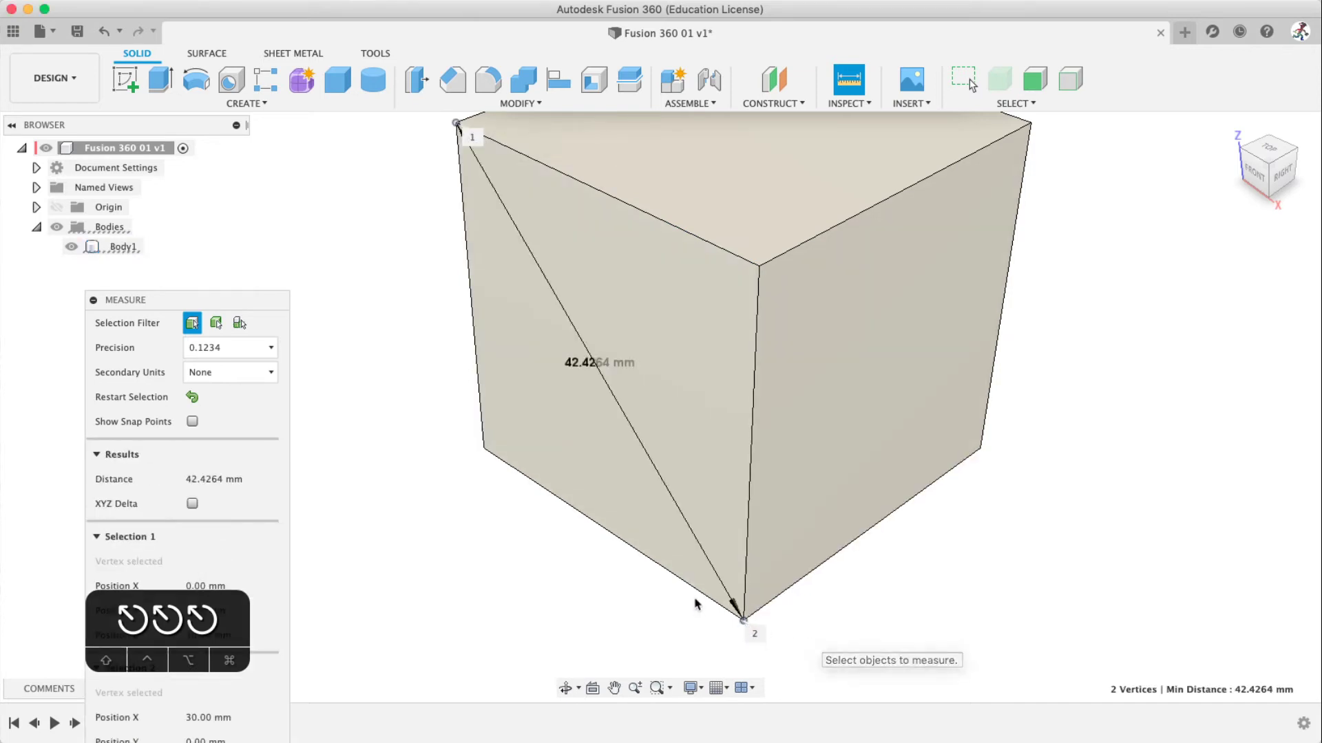
# Step: Measure the cube's space diagonal from the front face's upper-left corner, extend it to a three-corner angle measurement, and end the Measure command
pyautogui.click(193, 397)
pyautogui.click(455, 123)
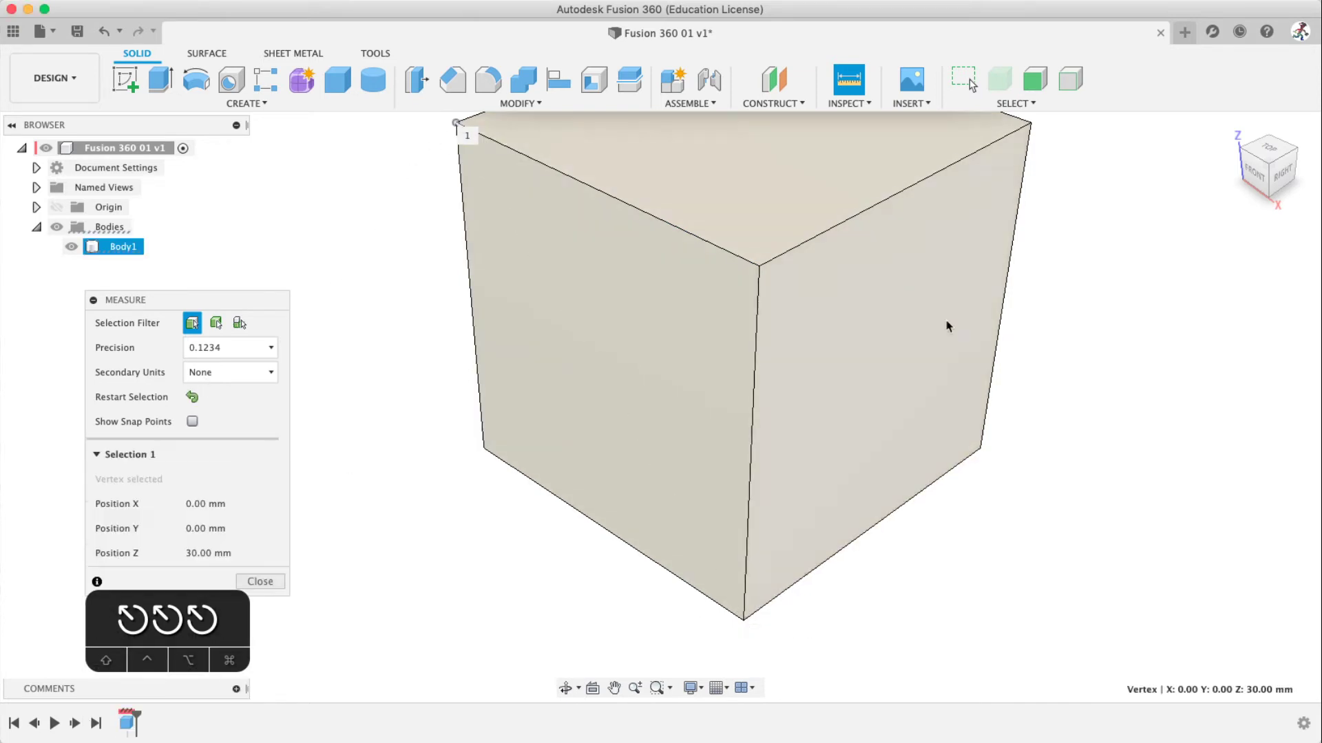
pyautogui.click(982, 451)
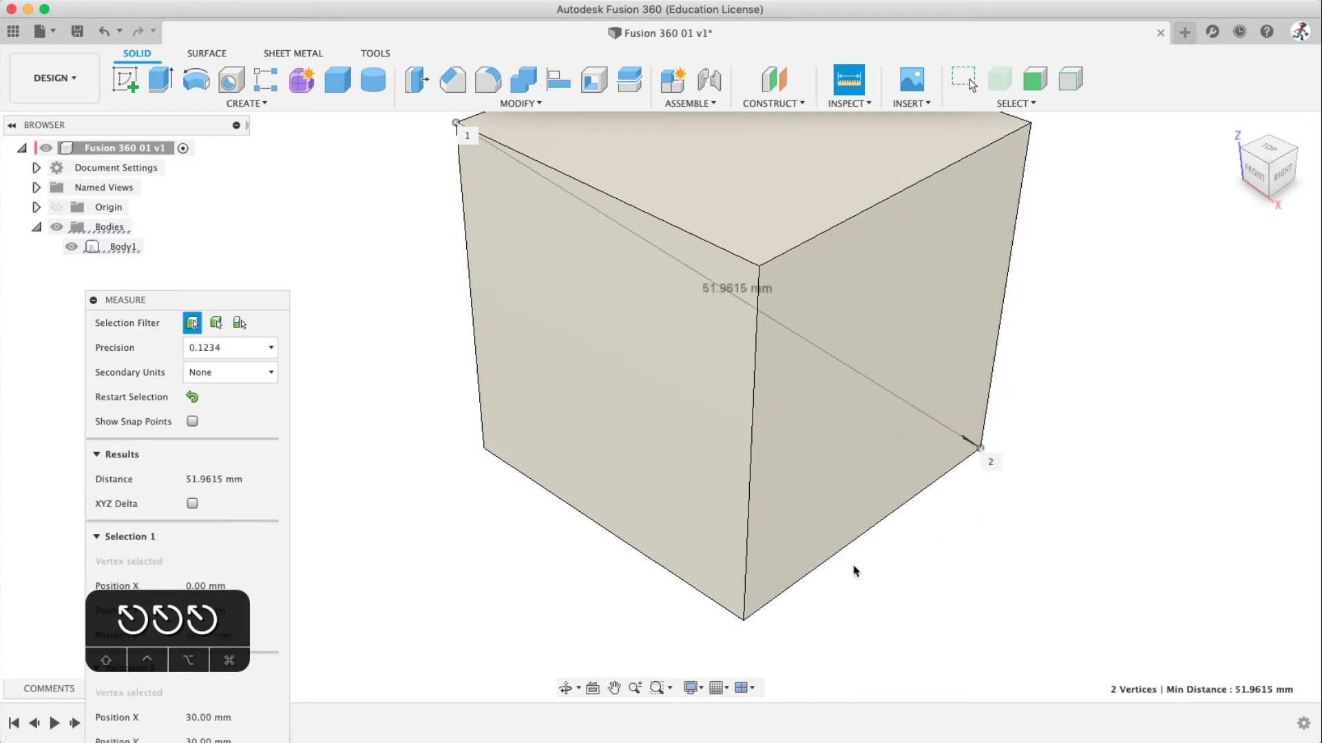
pyautogui.click(743, 622)
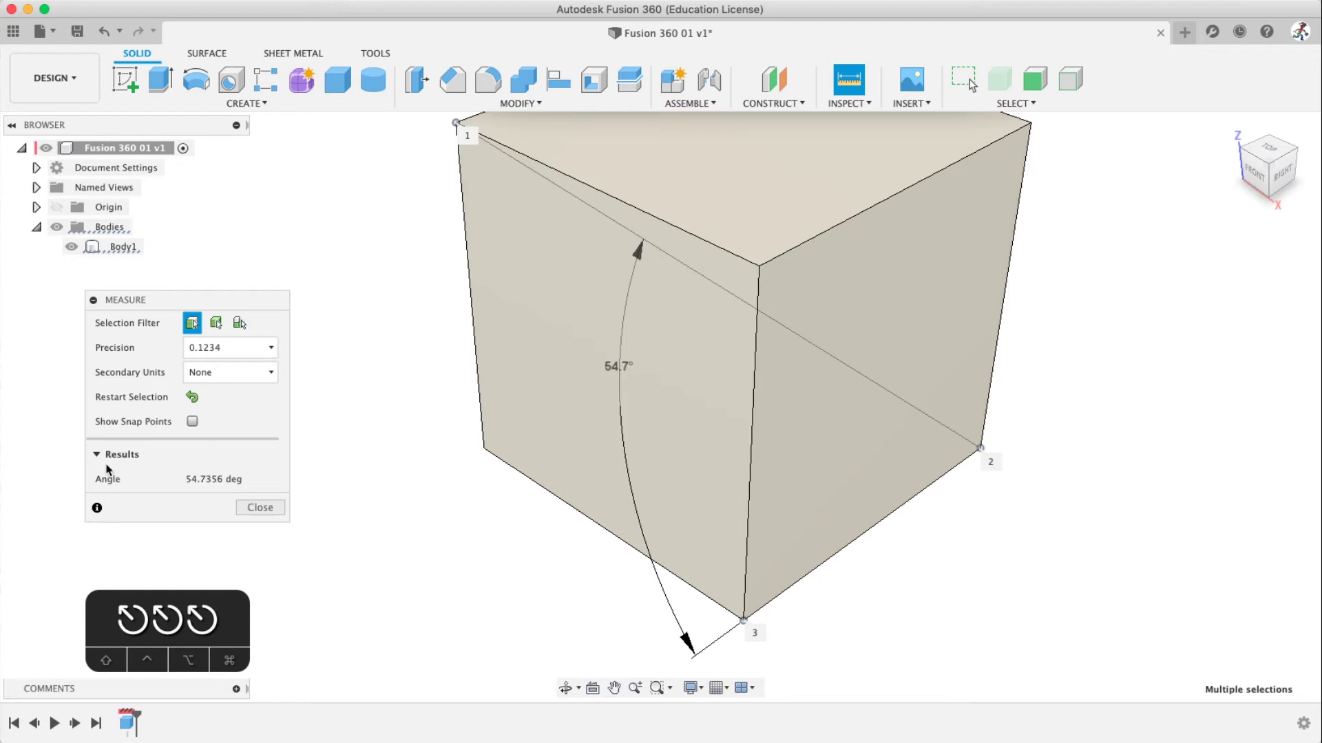
pyautogui.click(193, 422)
pyautogui.click(192, 397)
pyautogui.click(258, 450)
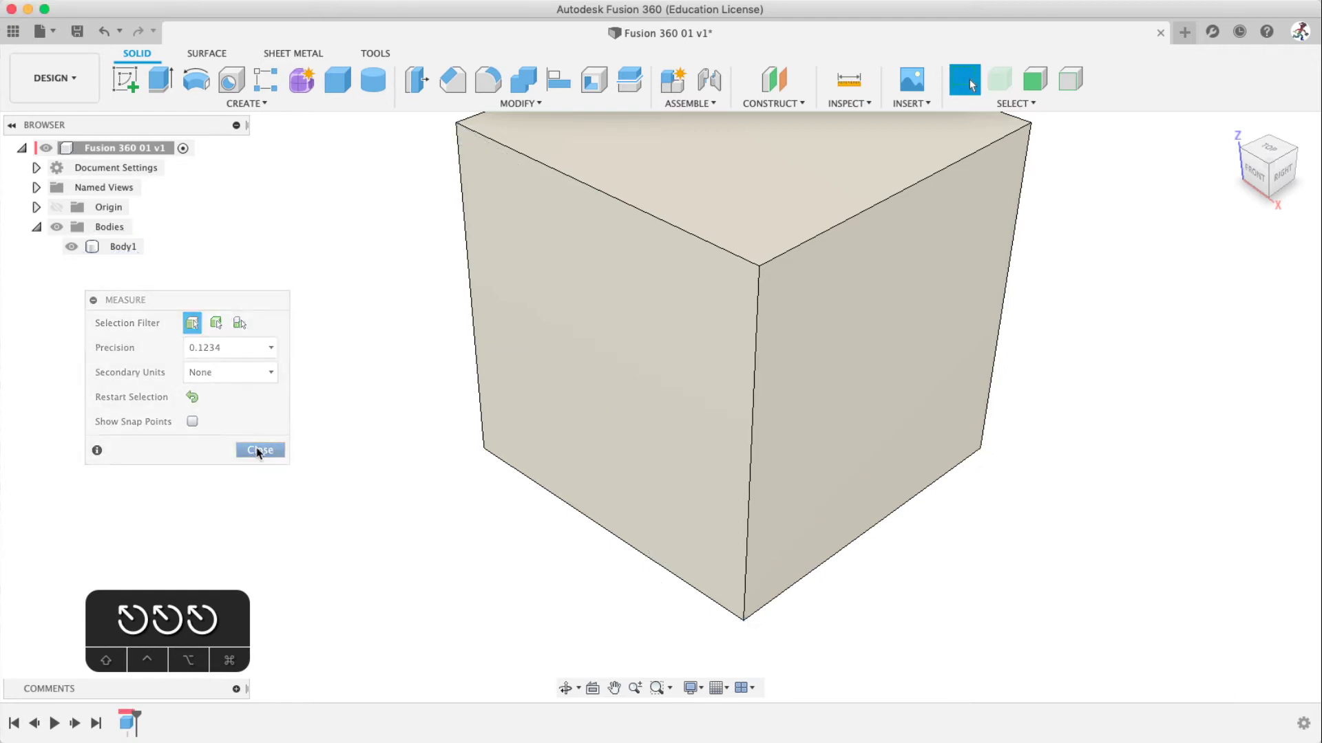
# Step: Fit the whole cube in view and look through the available Insert commands, including Canvas
pyautogui.scroll(5, 729, 333)
pyautogui.scroll(-8, 732, 330)
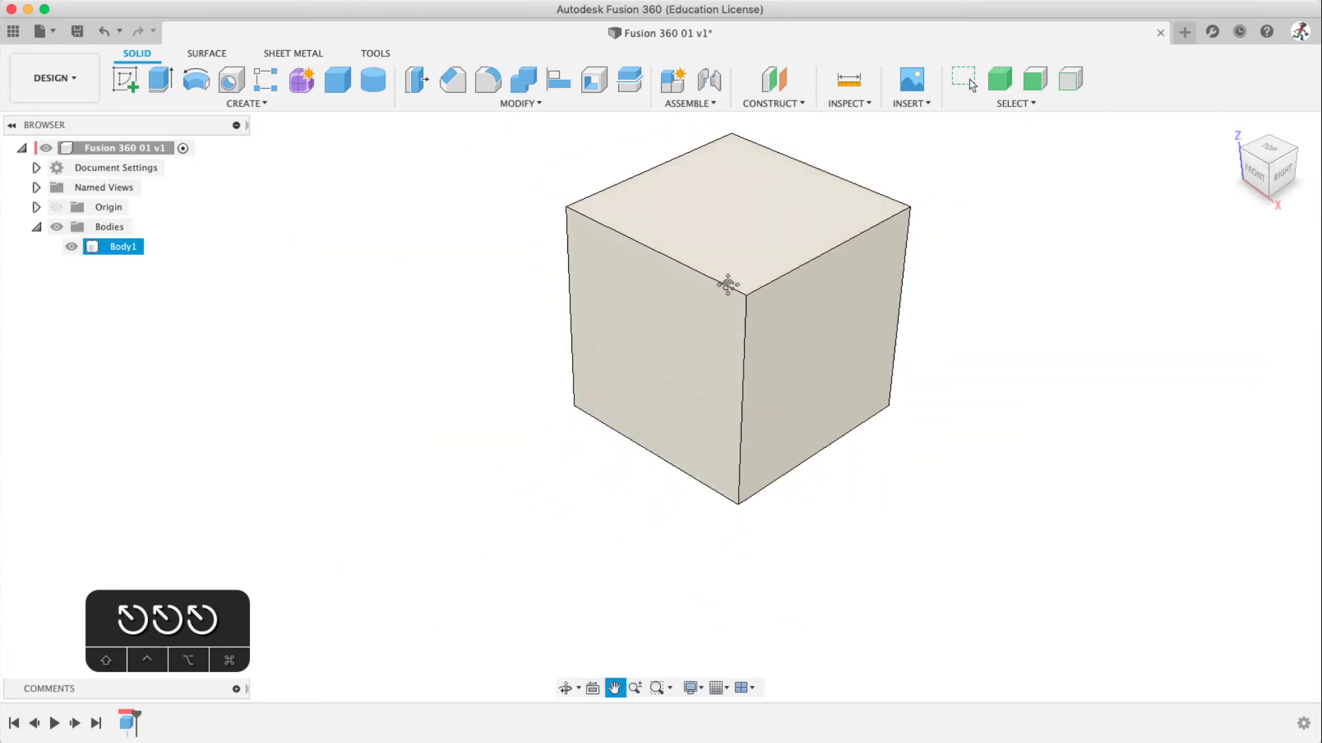
pyautogui.middleClick(728, 283)
pyautogui.middleClick(728, 283)
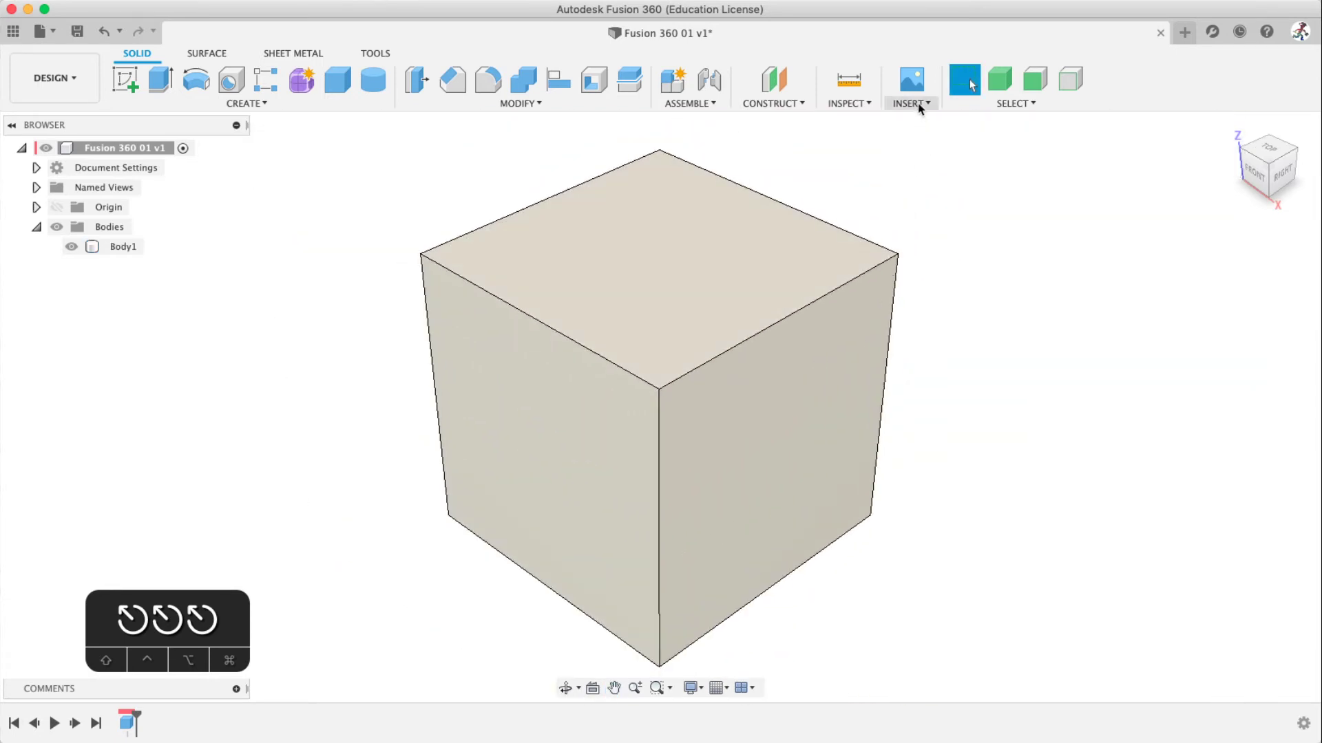
pyautogui.click(917, 105)
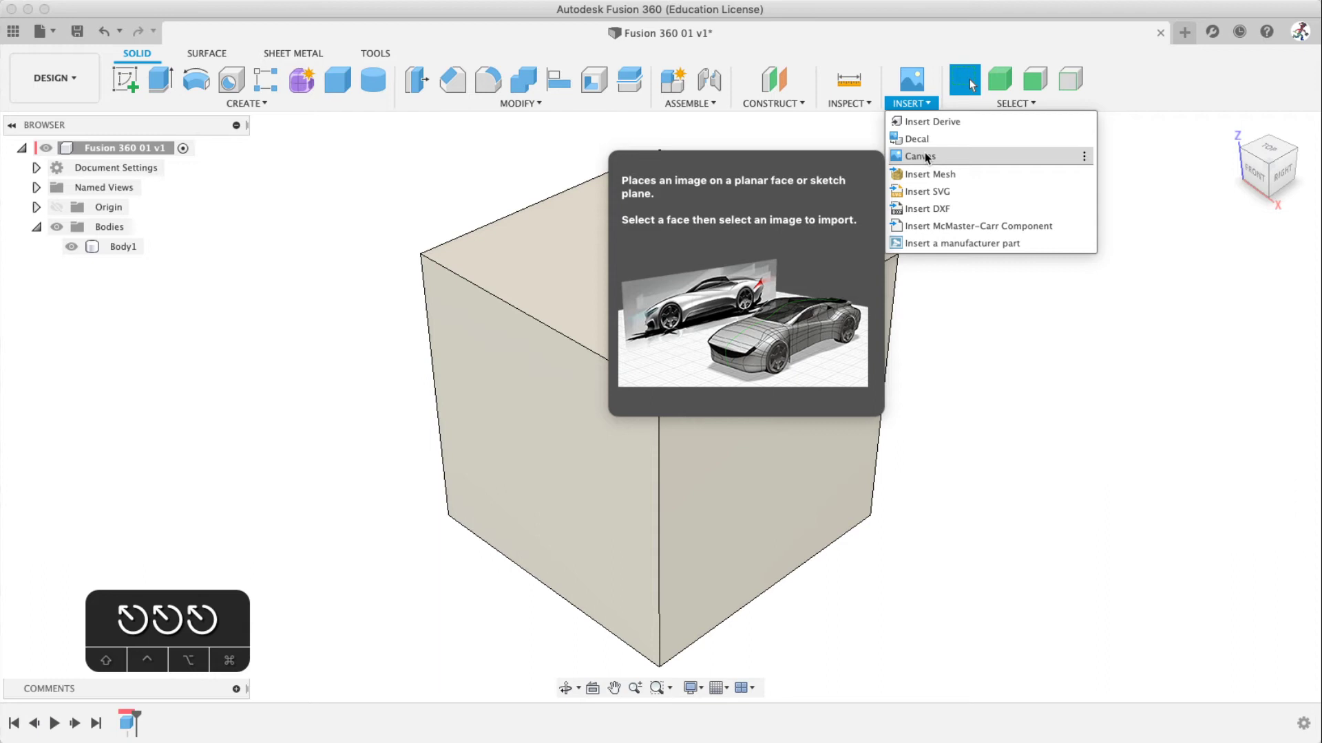
pyautogui.click(663, 431)
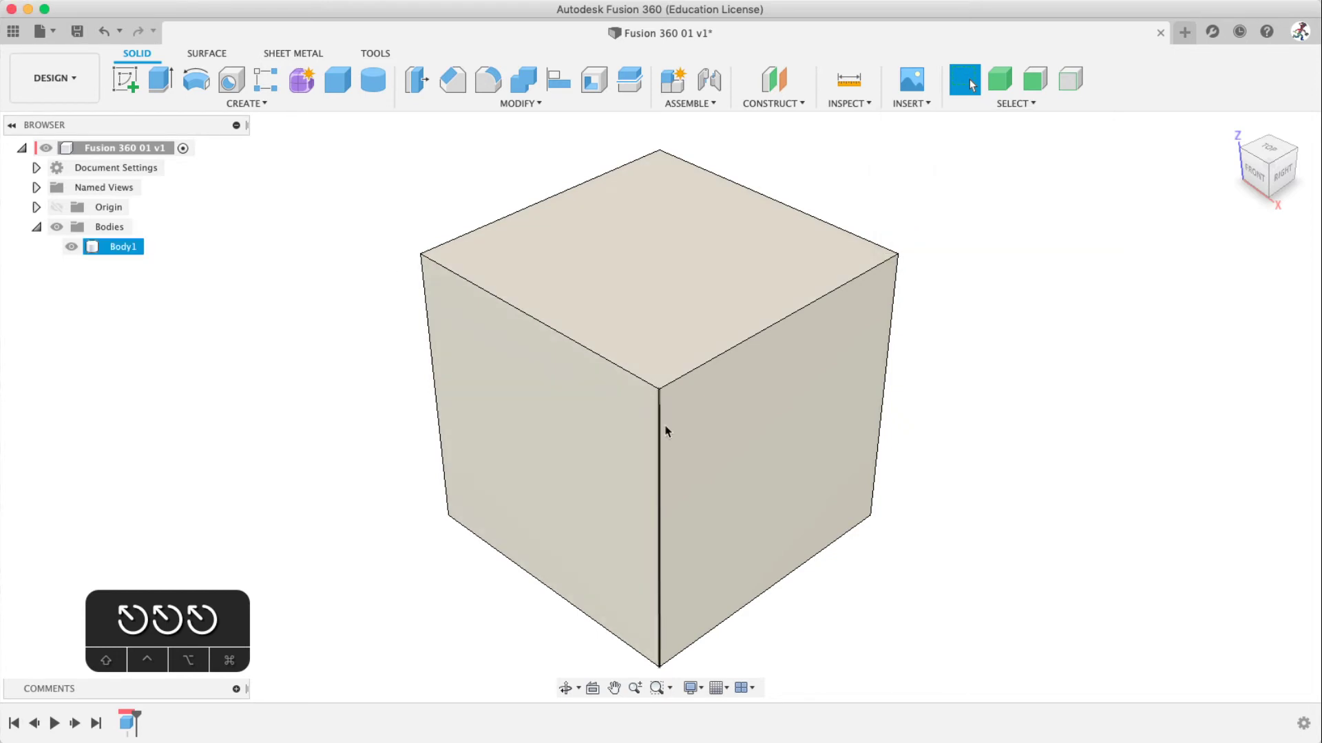
# Step: Orbit the cube to a nearly straight view of its right face and back to a raised corner view
pyautogui.keyDown('shift'); pyautogui.moveTo(664, 431); pyautogui.dragTo(635, 380, button='middle'); pyautogui.keyUp('shift')
pyautogui.click(484, 540)
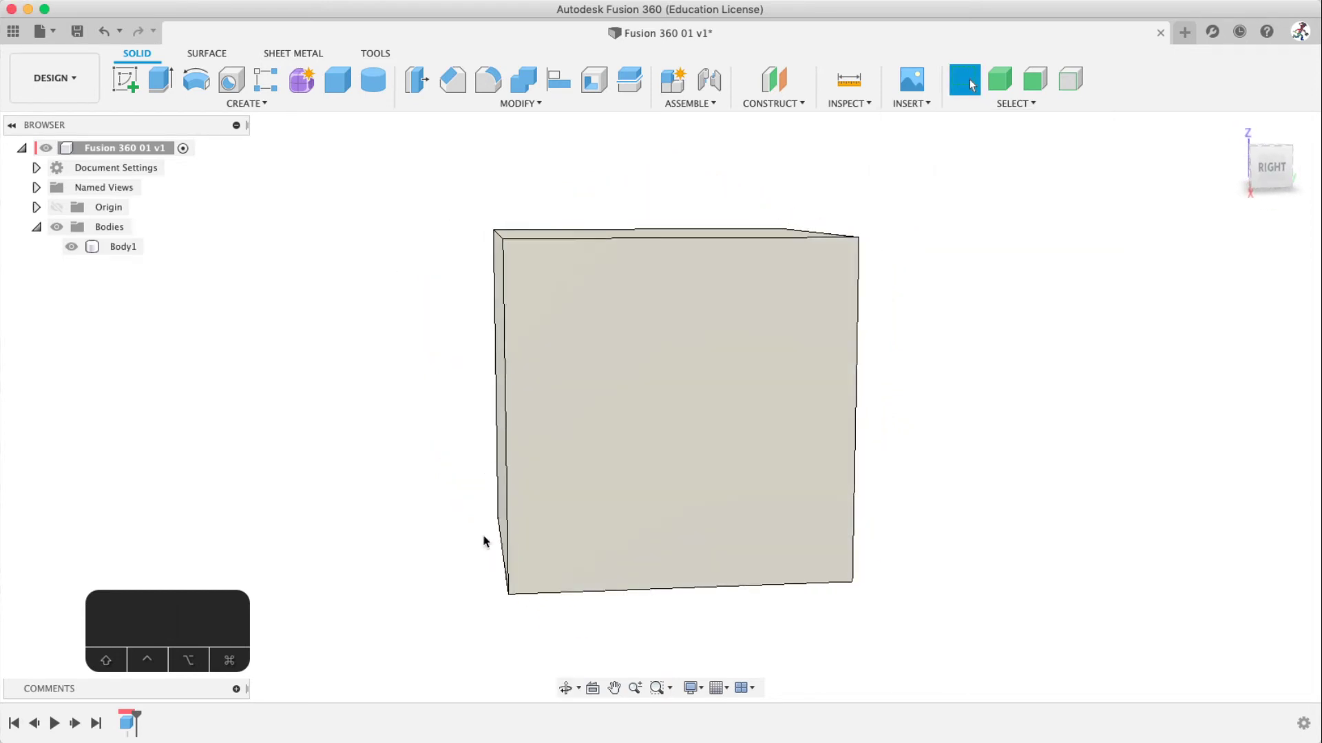
pyautogui.click(535, 374)
pyautogui.click(955, 339)
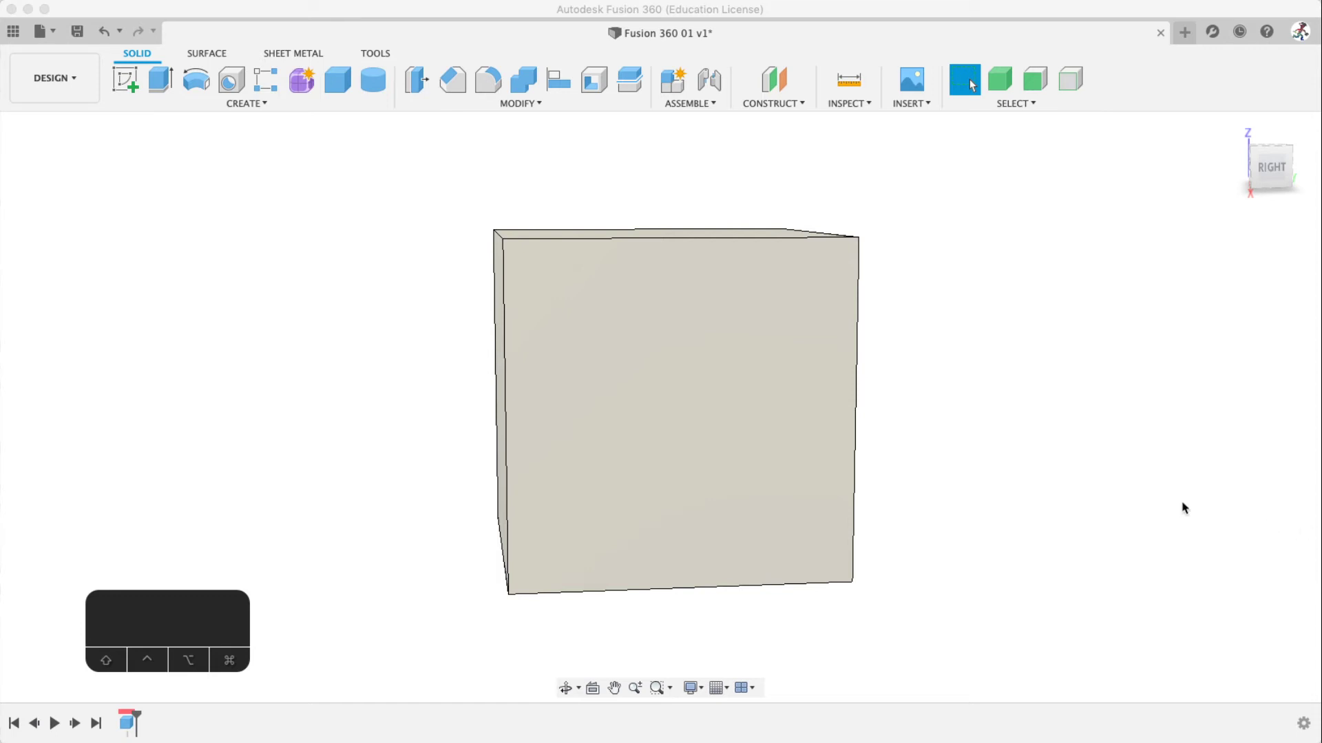
pyautogui.keyDown('shift'); pyautogui.moveTo(776, 404); pyautogui.dragTo(813, 426, button='middle'); pyautogui.keyUp('shift')
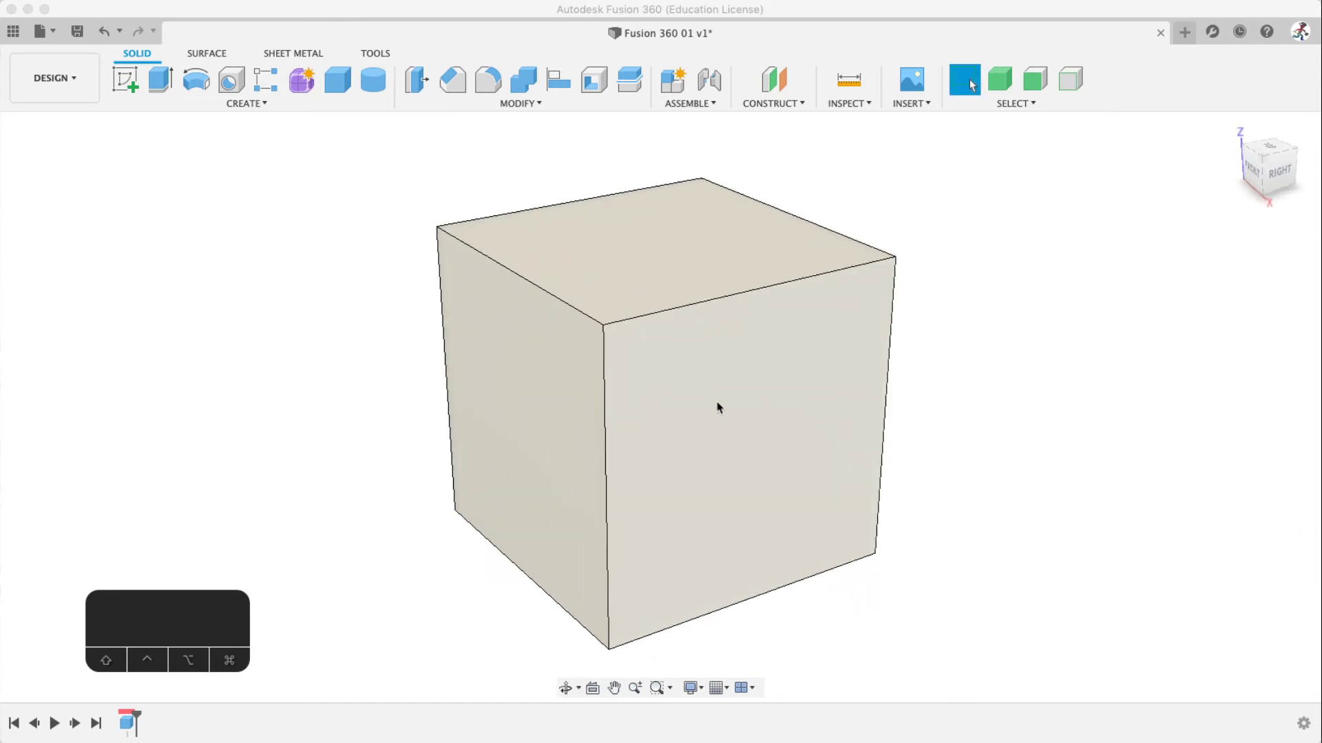
pyautogui.click(354, 212)
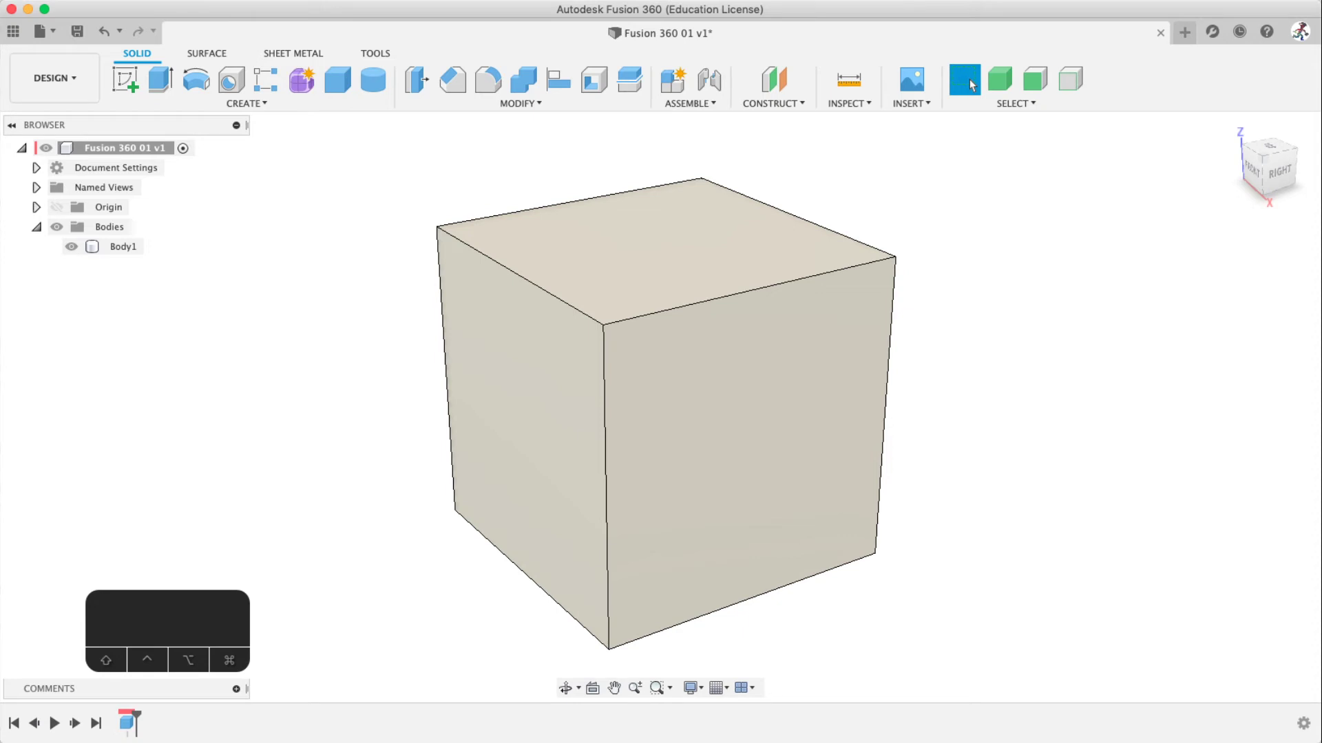
# Step: Practise selecting the cube's top and front faces, the edge between them and their shared right corner, and clear the selection
pyautogui.click(934, 277)
pyautogui.click(645, 264)
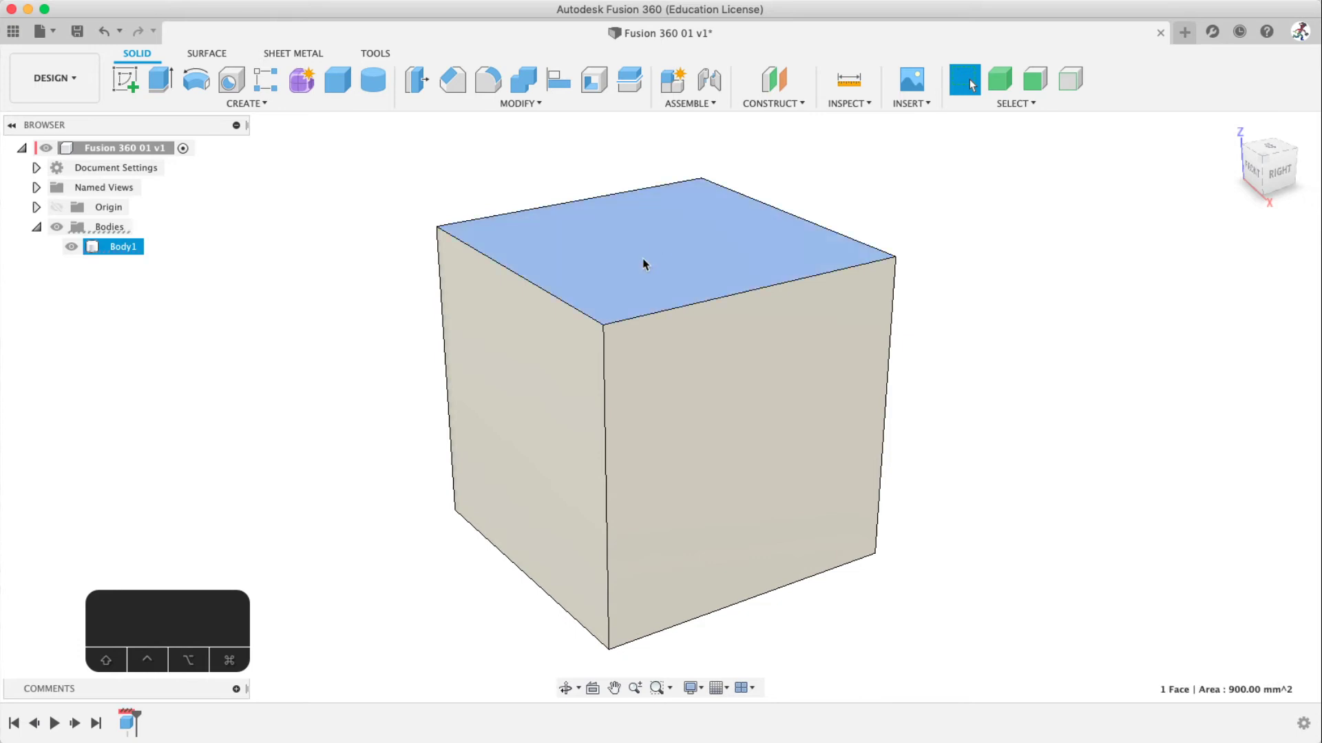
pyautogui.click(563, 349)
pyautogui.click(600, 328)
pyautogui.click(596, 324)
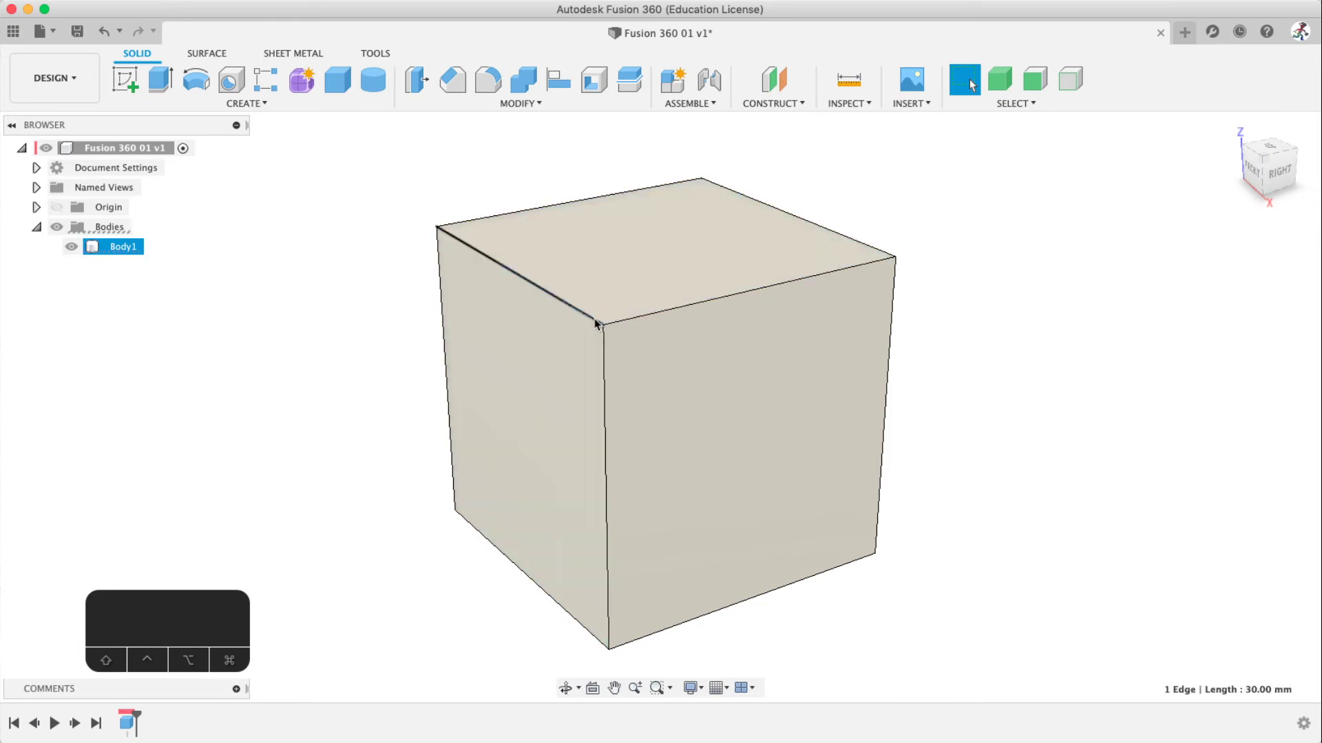
pyautogui.click(575, 357)
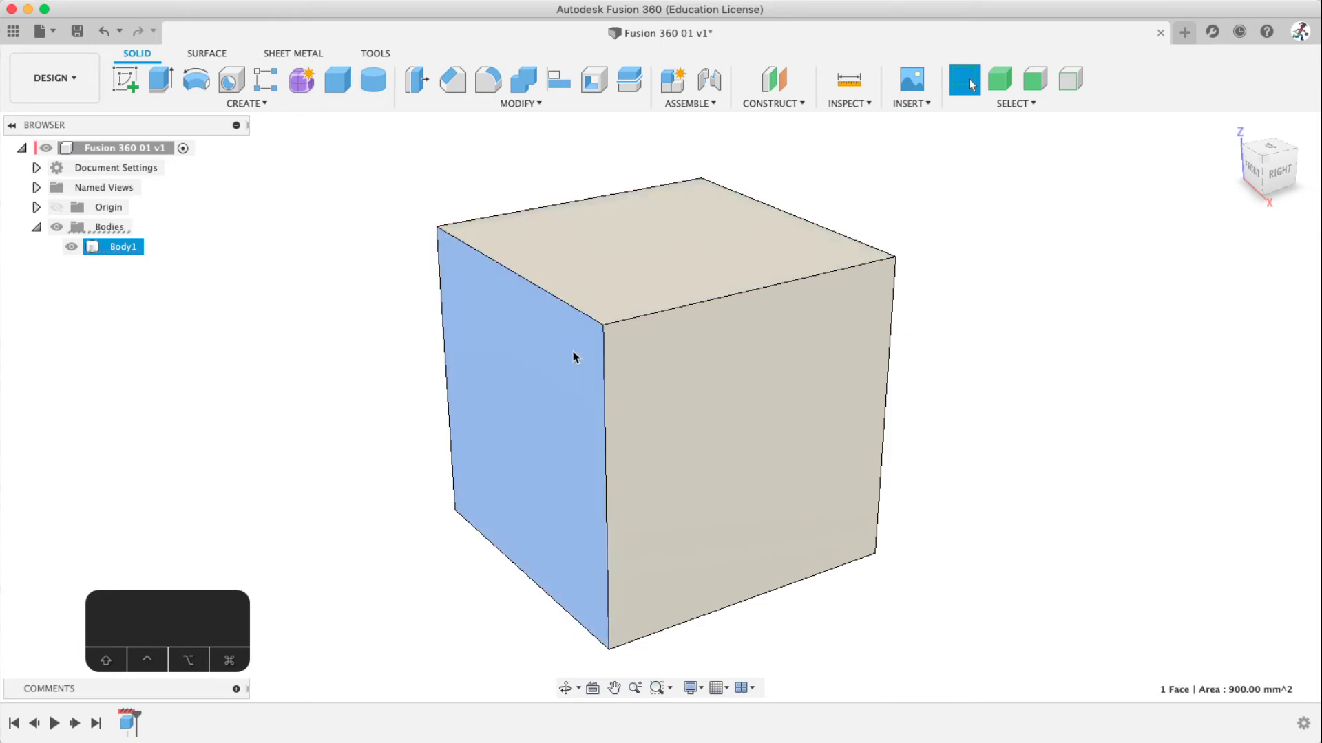
pyautogui.click(569, 303)
pyautogui.click(602, 326)
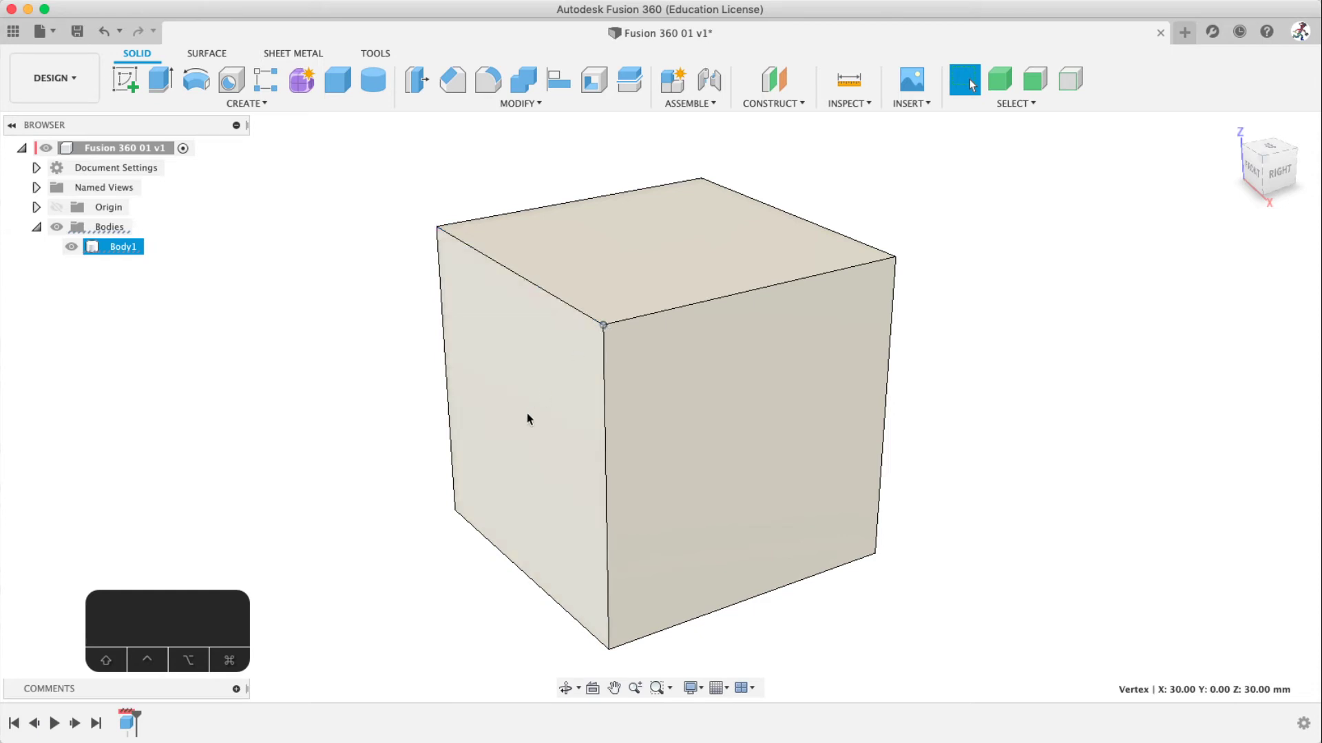
pyautogui.click(918, 200)
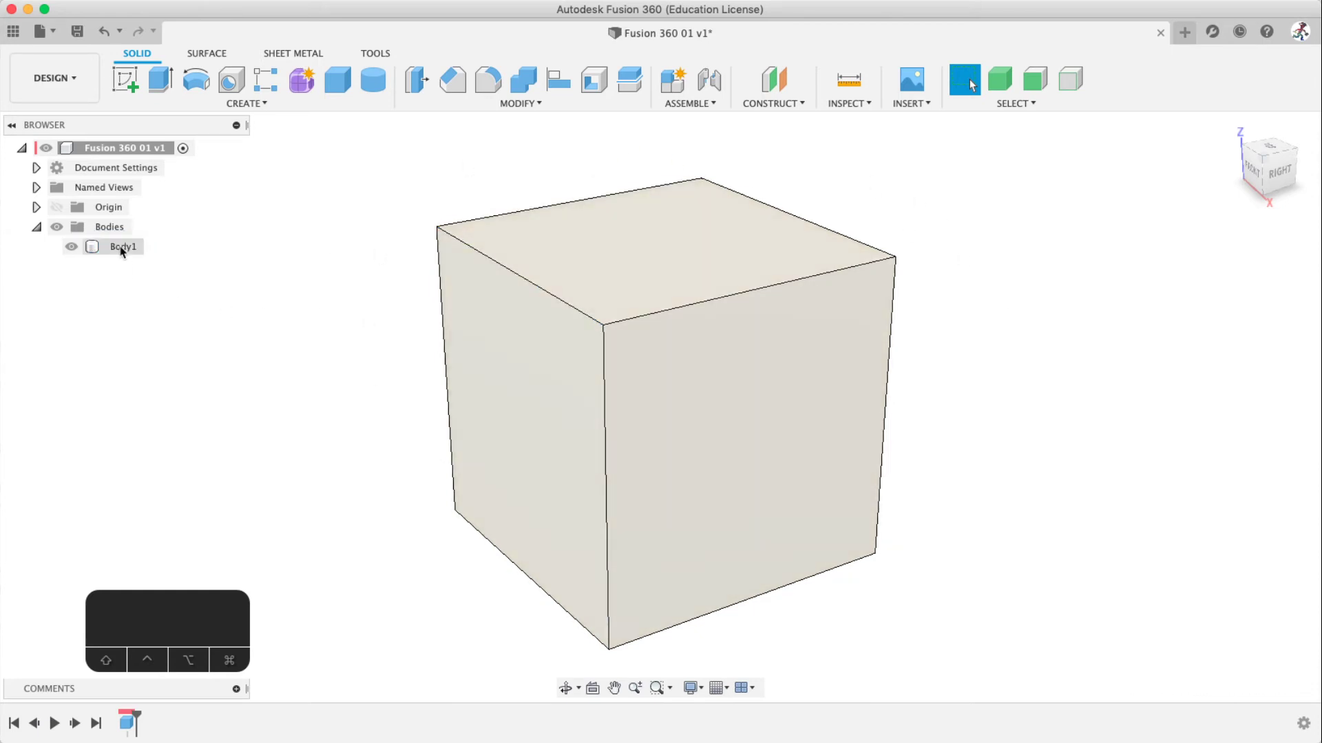
# Step: Collapse and expand the Bodies folder, compare selecting Body1 with selecting the folder, and clear the selection
pyautogui.click(37, 227)
pyautogui.click(37, 227)
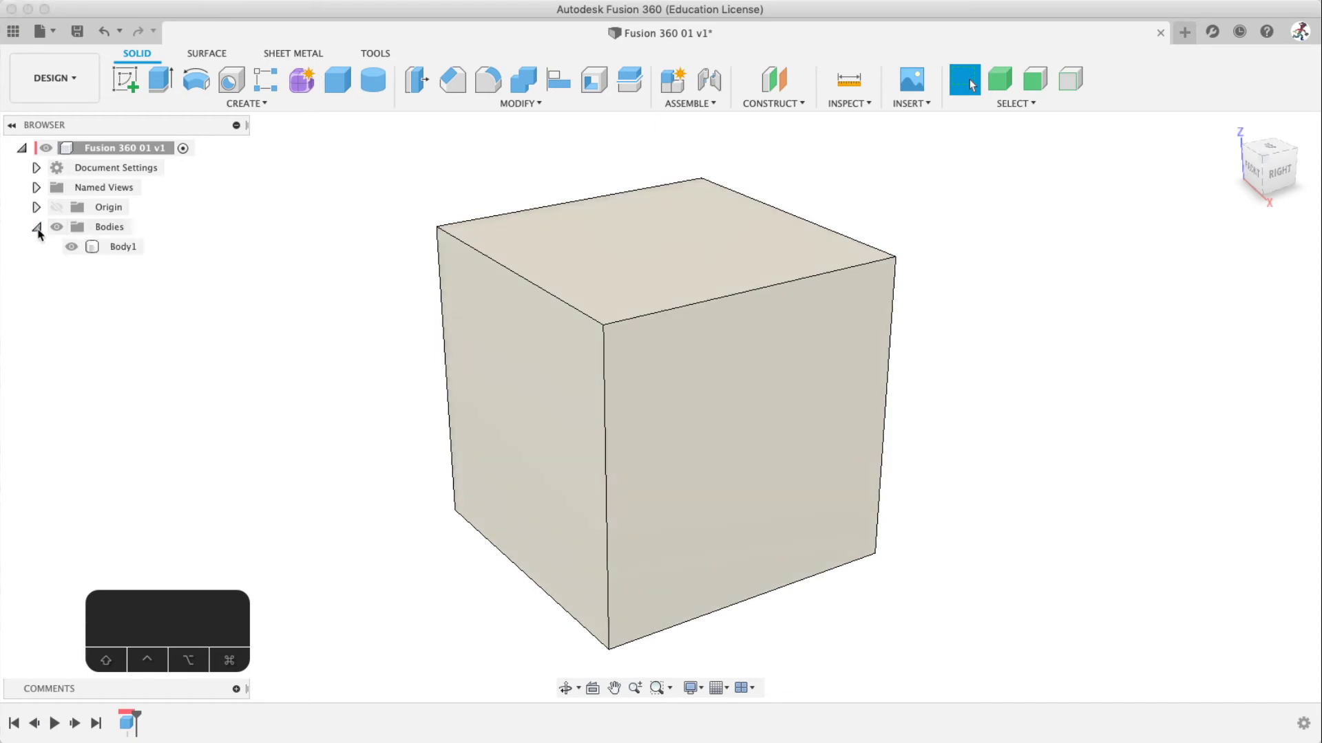
pyautogui.click(117, 248)
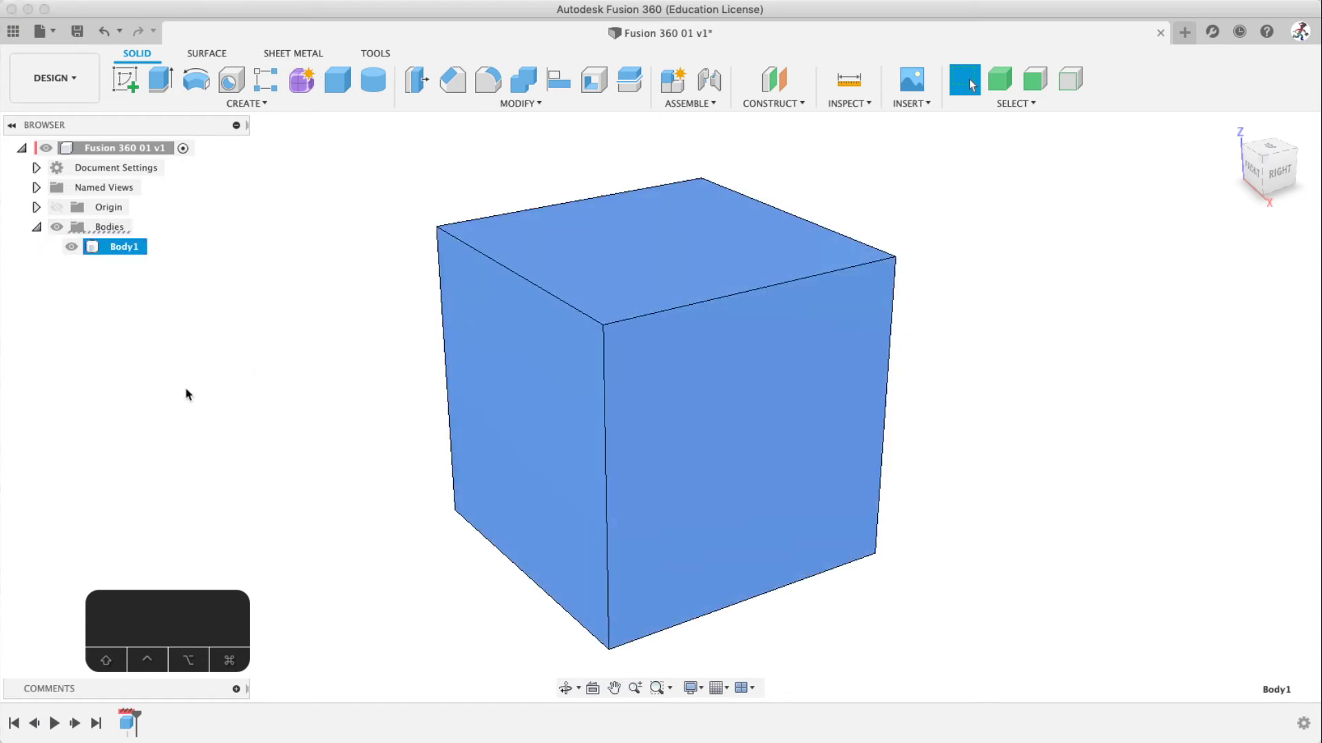
pyautogui.click(37, 228)
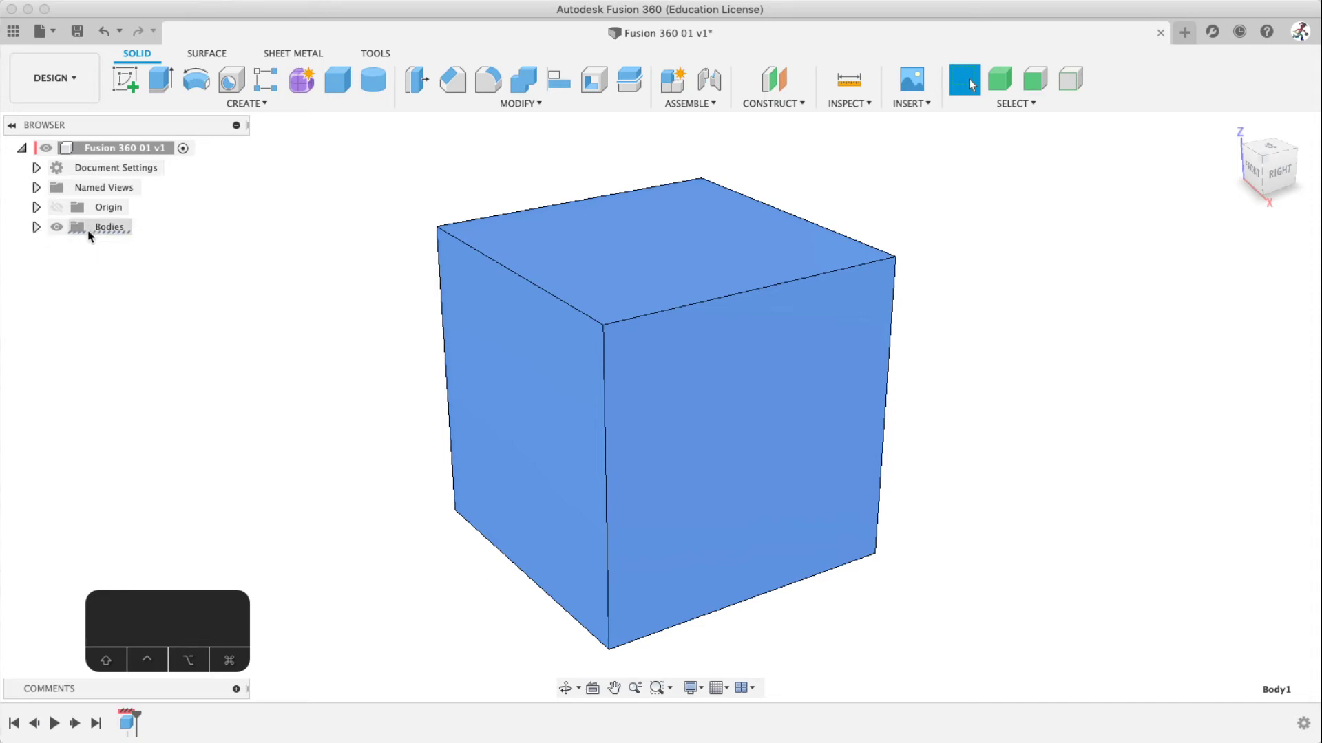
pyautogui.click(97, 228)
pyautogui.click(37, 227)
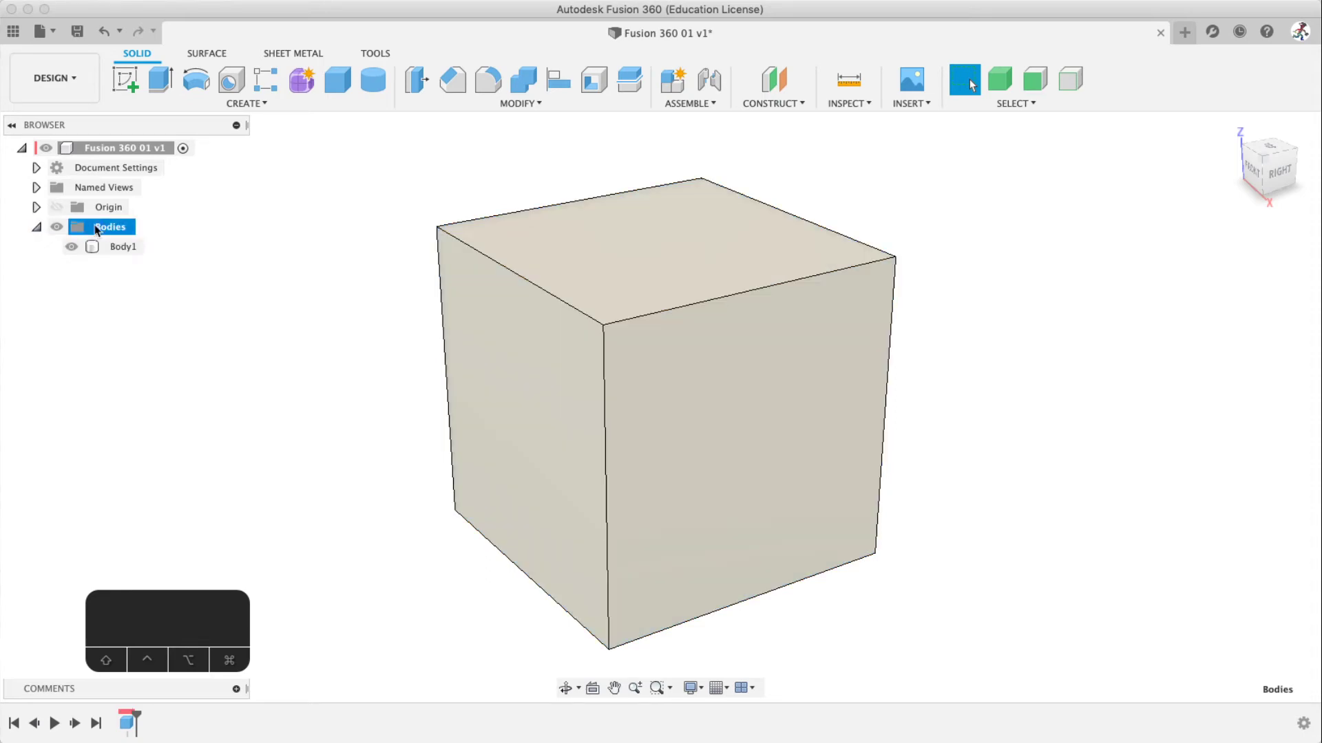
pyautogui.click(118, 247)
pyautogui.click(286, 213)
# Step: Create a box as a new body on the cube's front plane near its lower-left corner, about 23 by 12 mm and 10 mm high
pyautogui.click(346, 89)
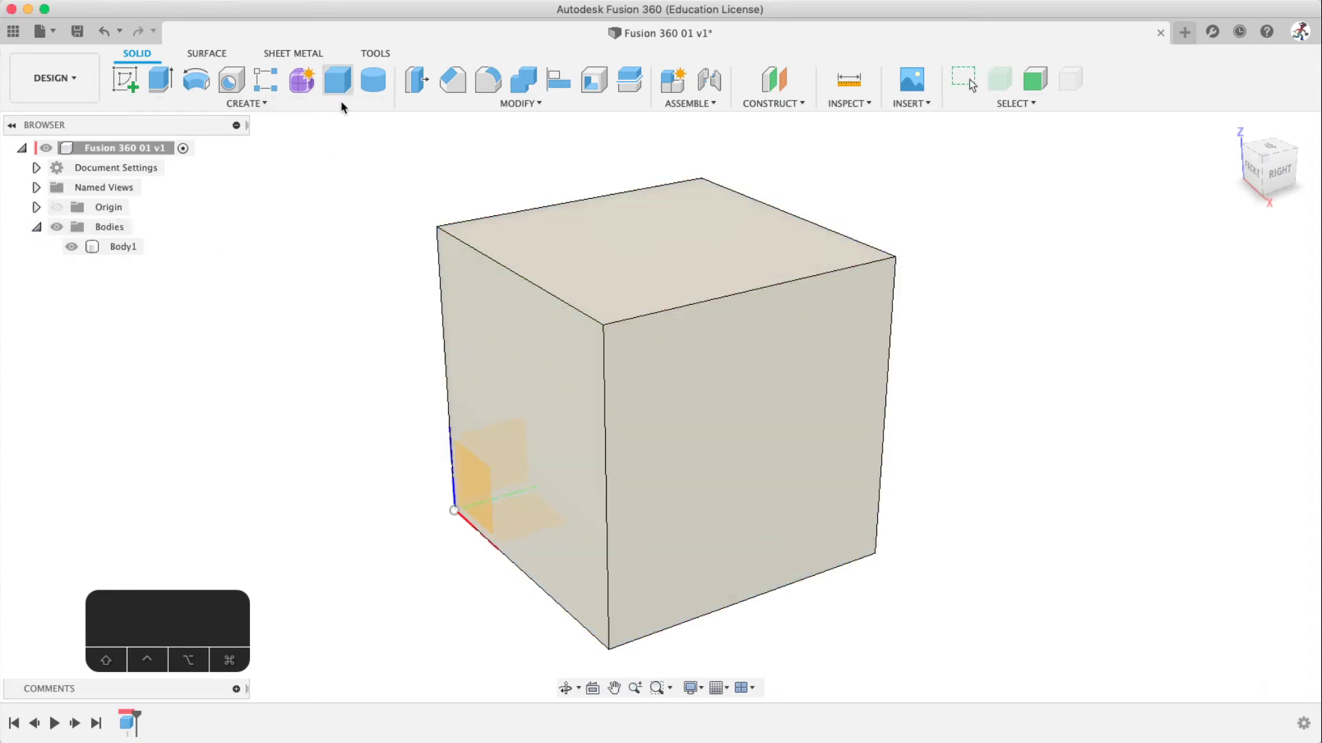
pyautogui.click(460, 506)
pyautogui.click(388, 403)
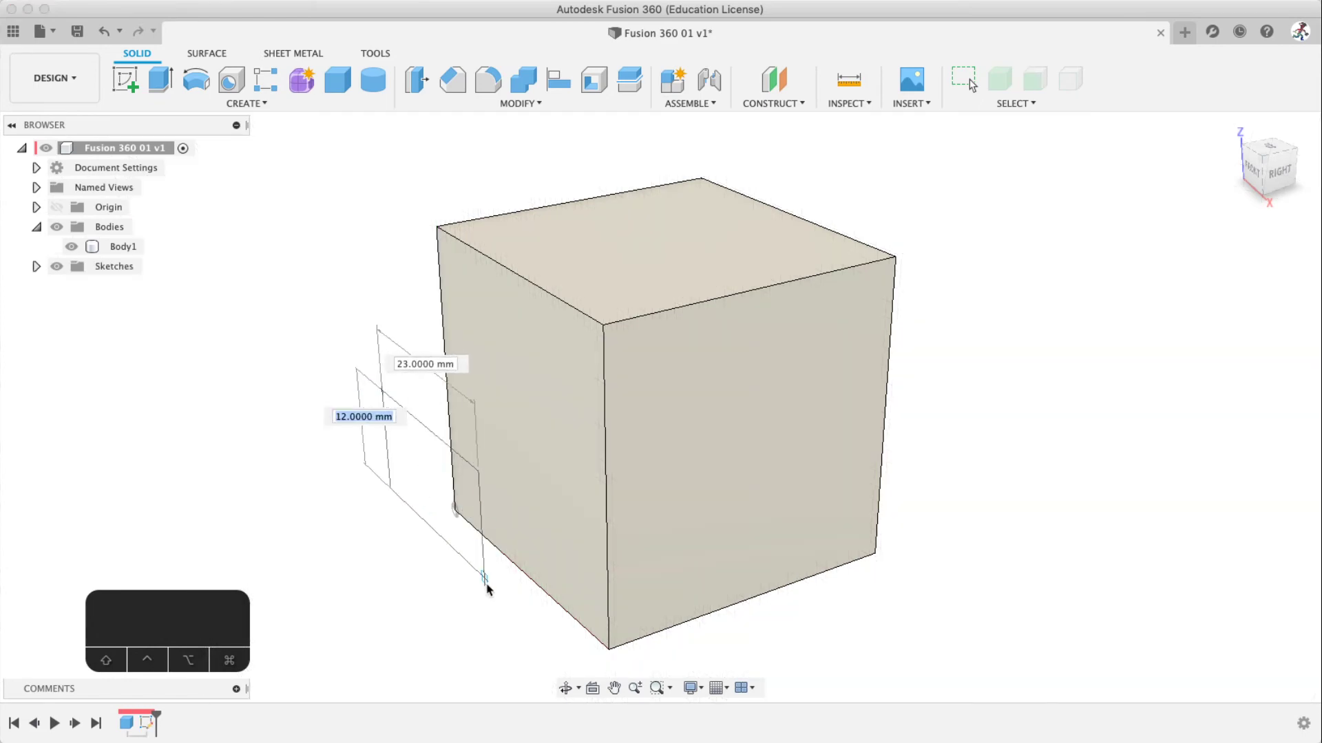
pyautogui.click(486, 585)
pyautogui.write('10')
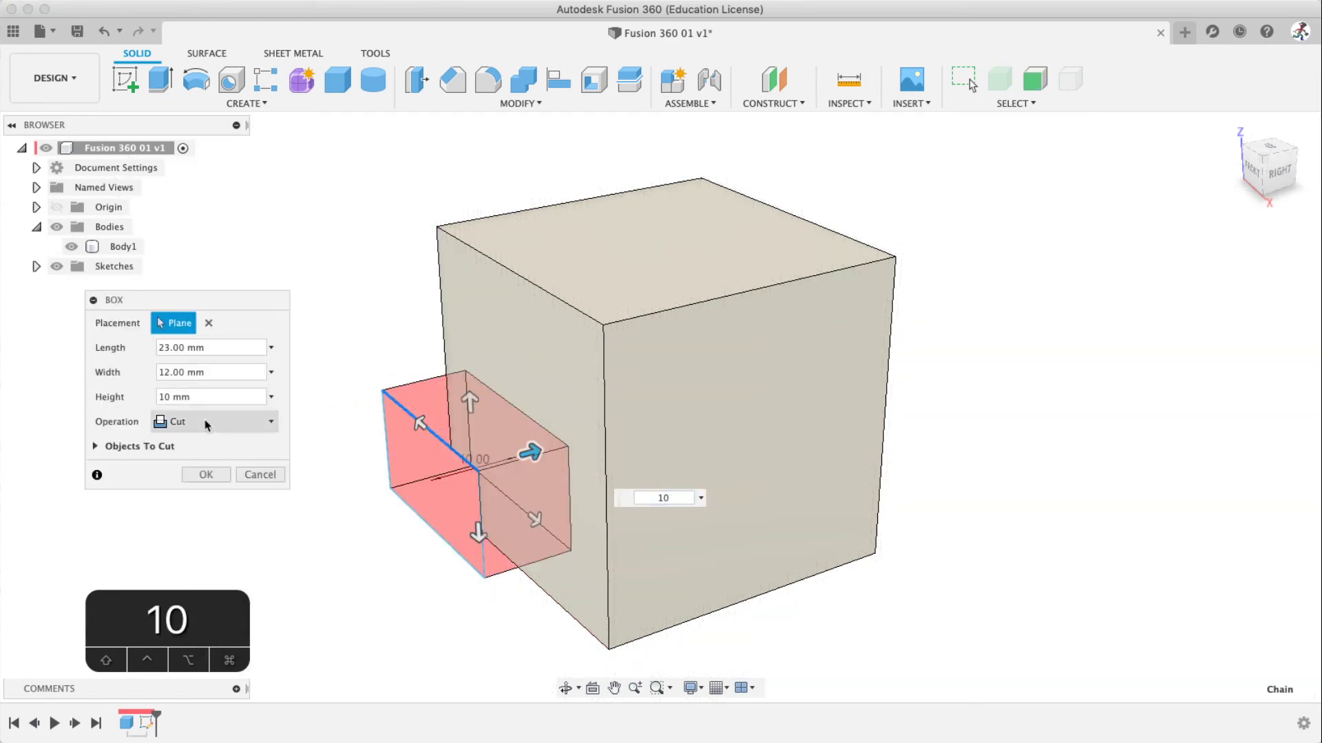
pyautogui.click(213, 421)
pyautogui.click(186, 496)
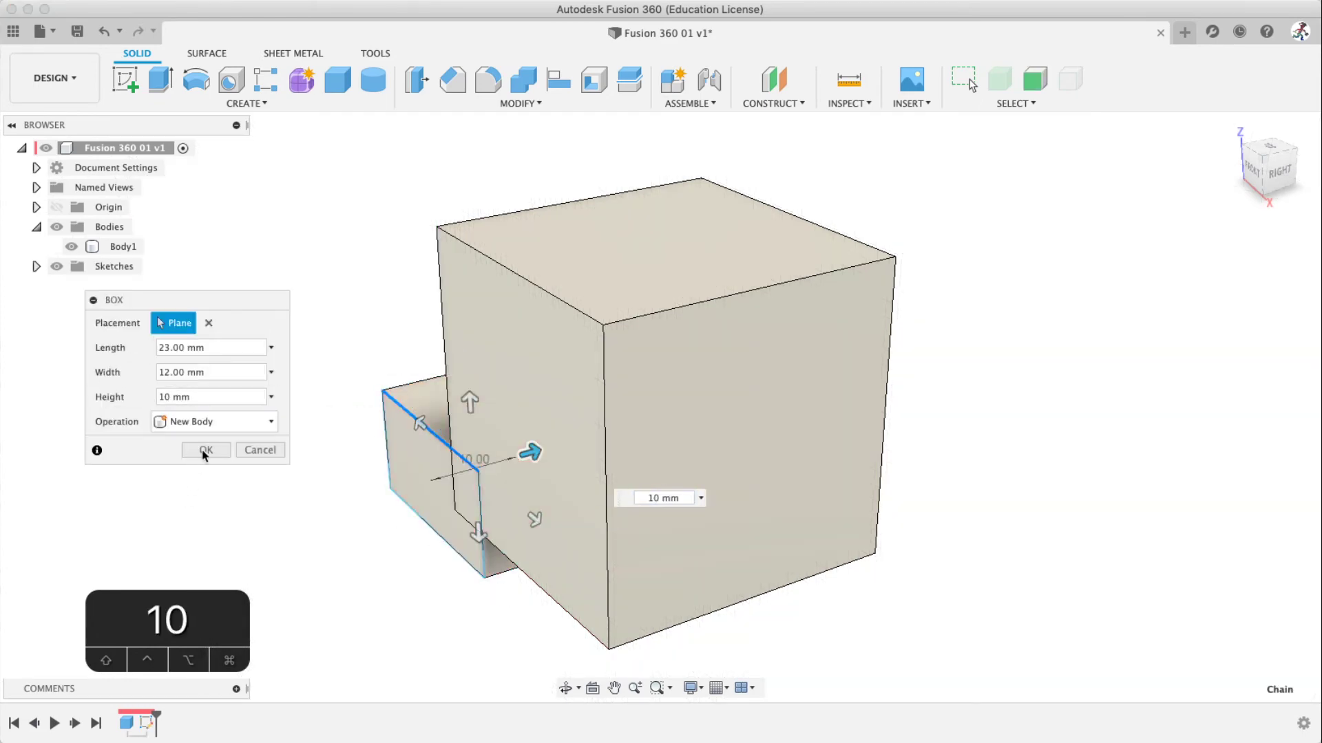
pyautogui.click(205, 451)
# Step: Select the small box's front face, compare the Body1 and Body2 entries in the browser, and clear the selection
pyautogui.click(392, 431)
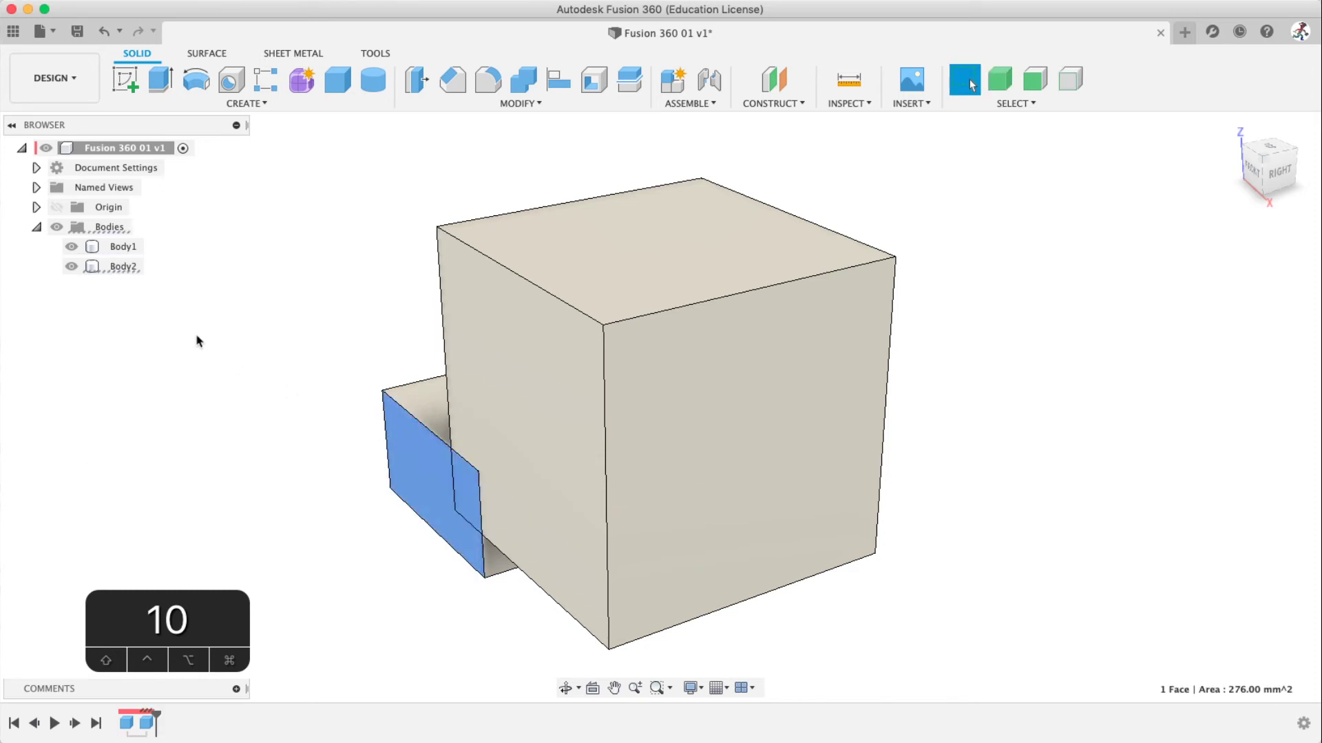
pyautogui.click(124, 266)
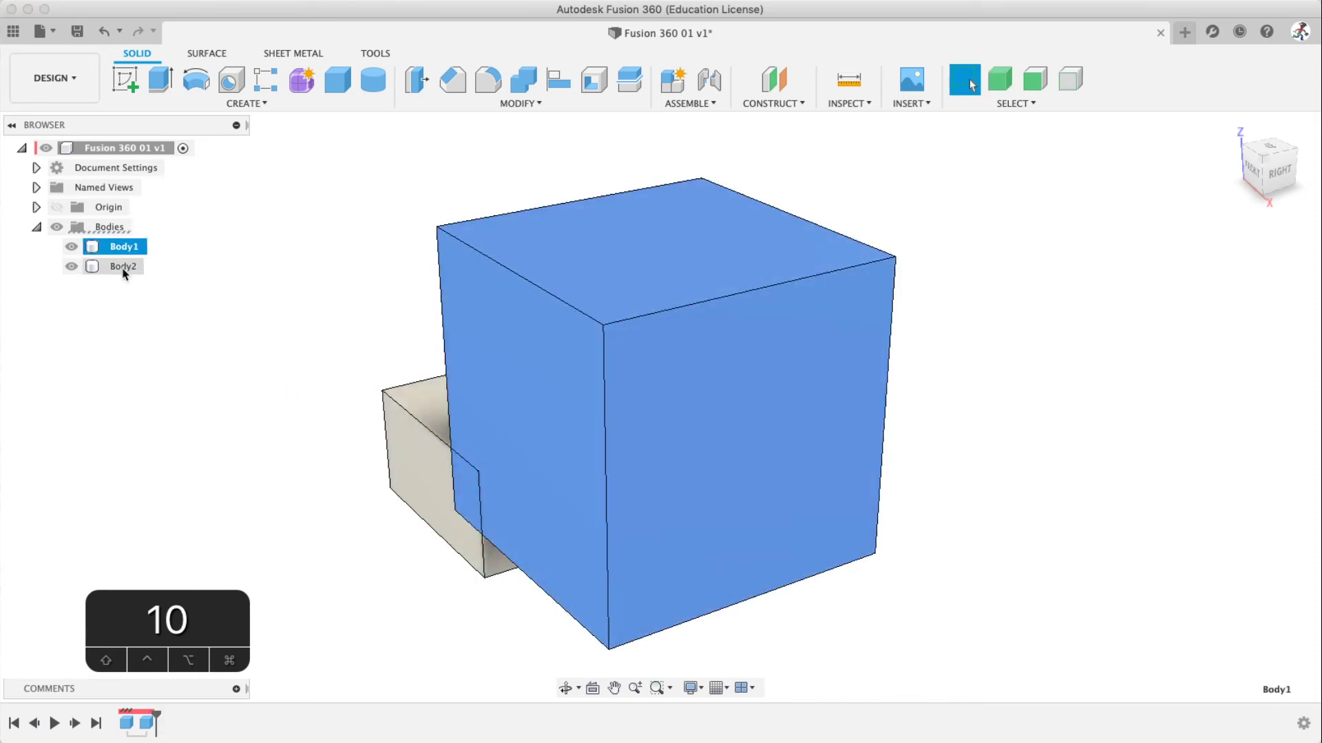
pyautogui.click(295, 251)
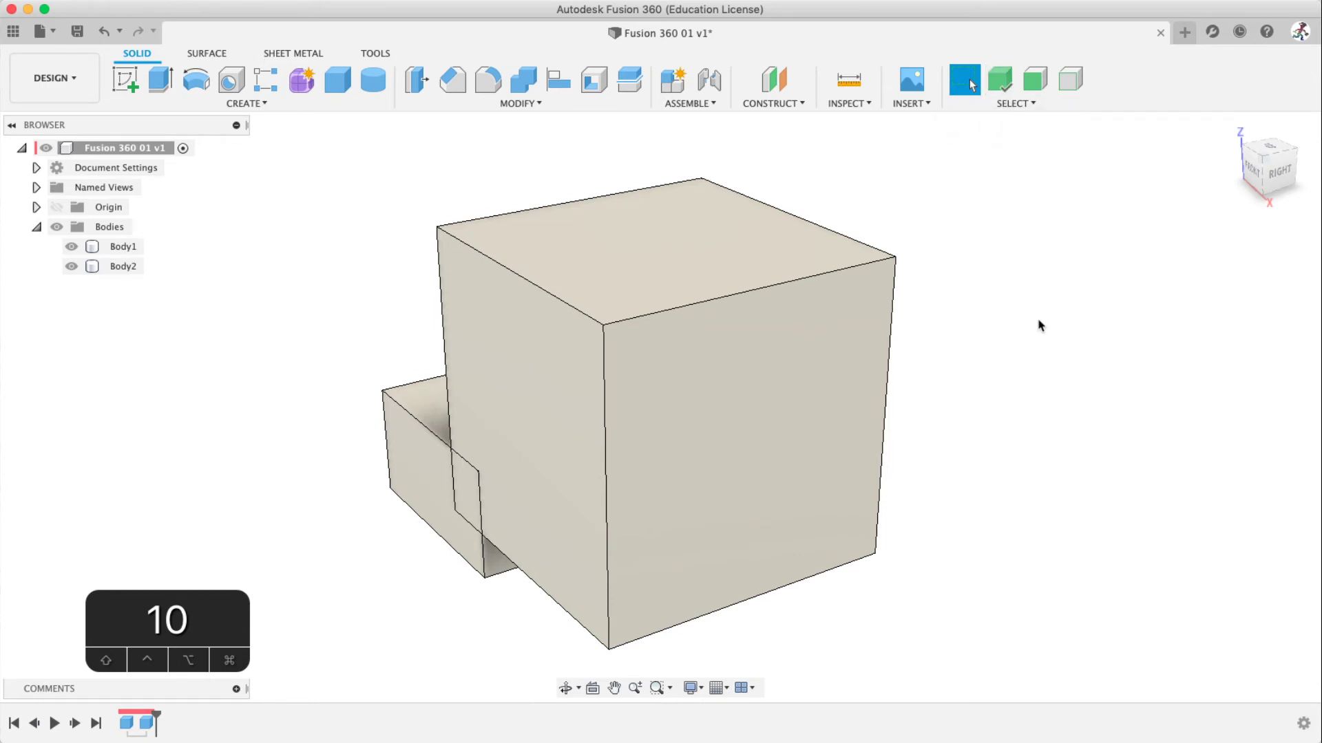
# Step: Turn on body priority for selections in the model
pyautogui.click(1006, 85)
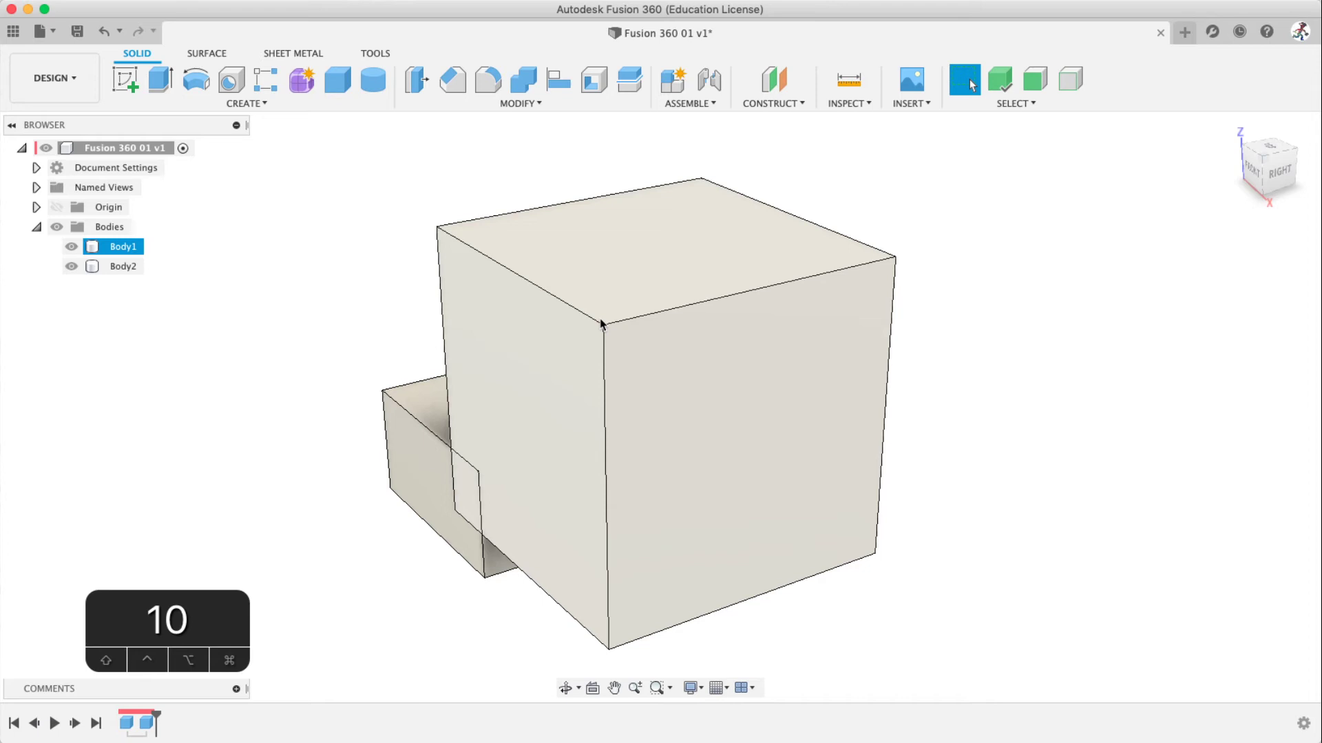
# Step: Select the whole large cube in the model with body priority on and clear the selection
pyautogui.click(275, 360)
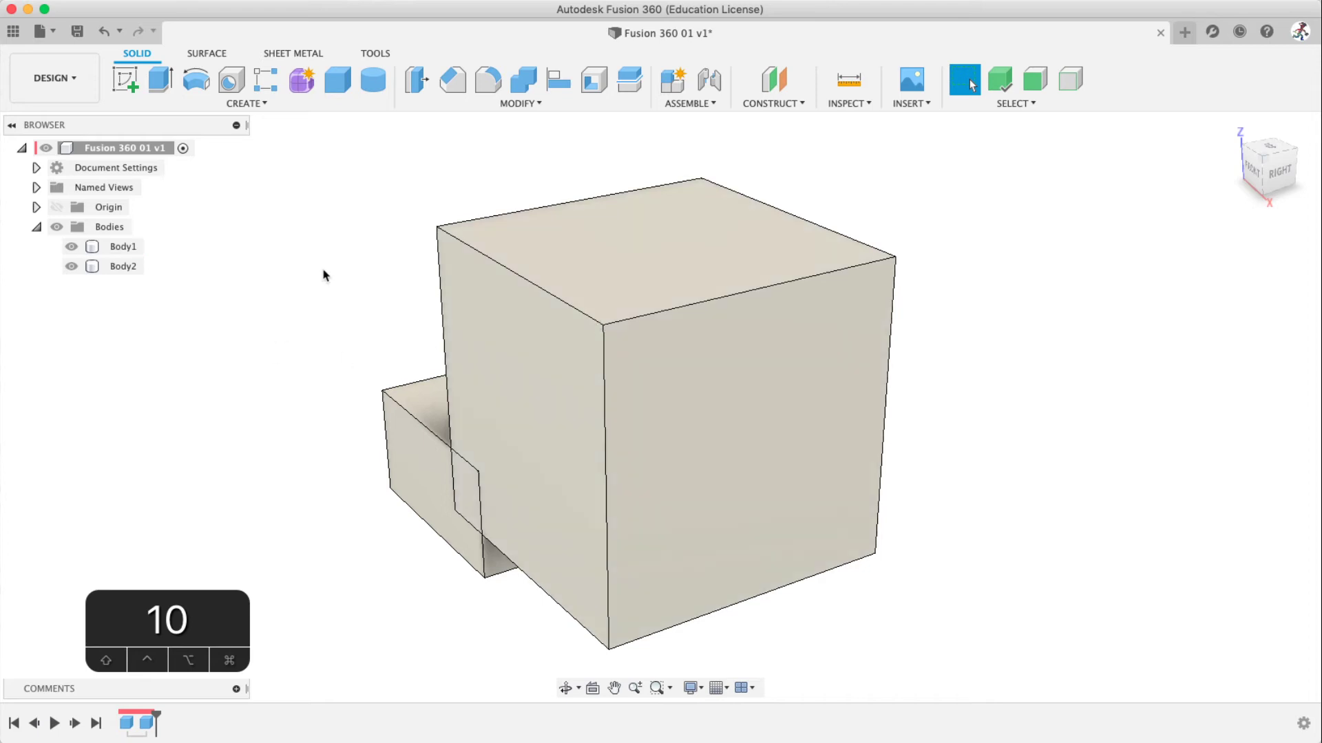
pyautogui.click(475, 234)
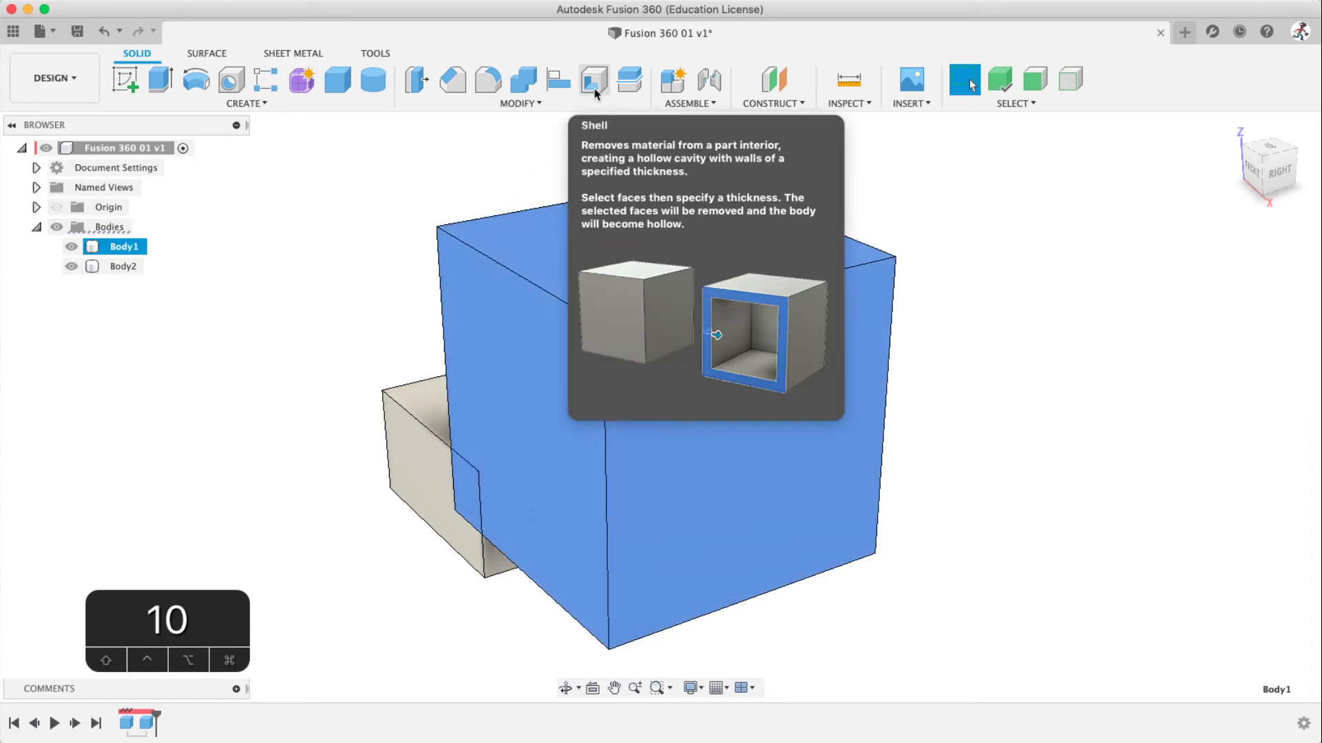
pyautogui.click(489, 159)
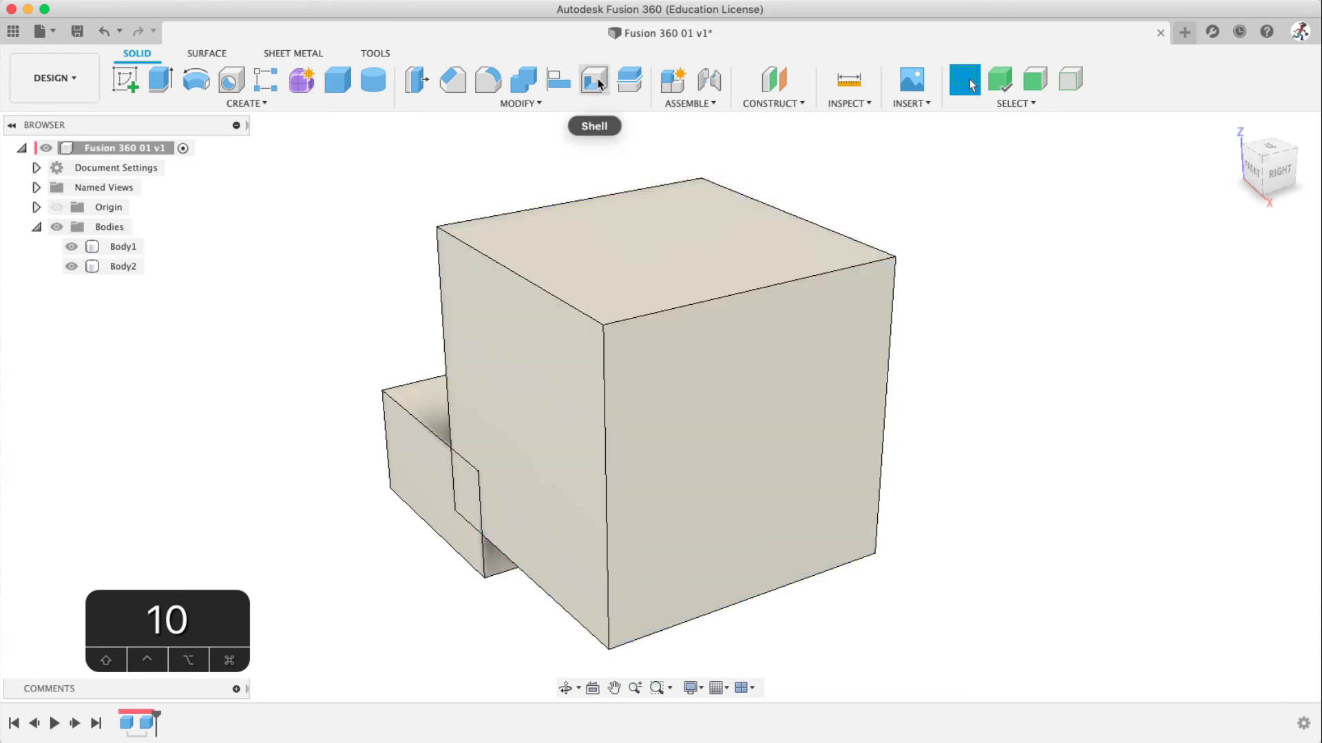
# Step: Try the Shell command on the cube's top face and on the preselected whole cube, cancelling it both times
pyautogui.click(599, 82)
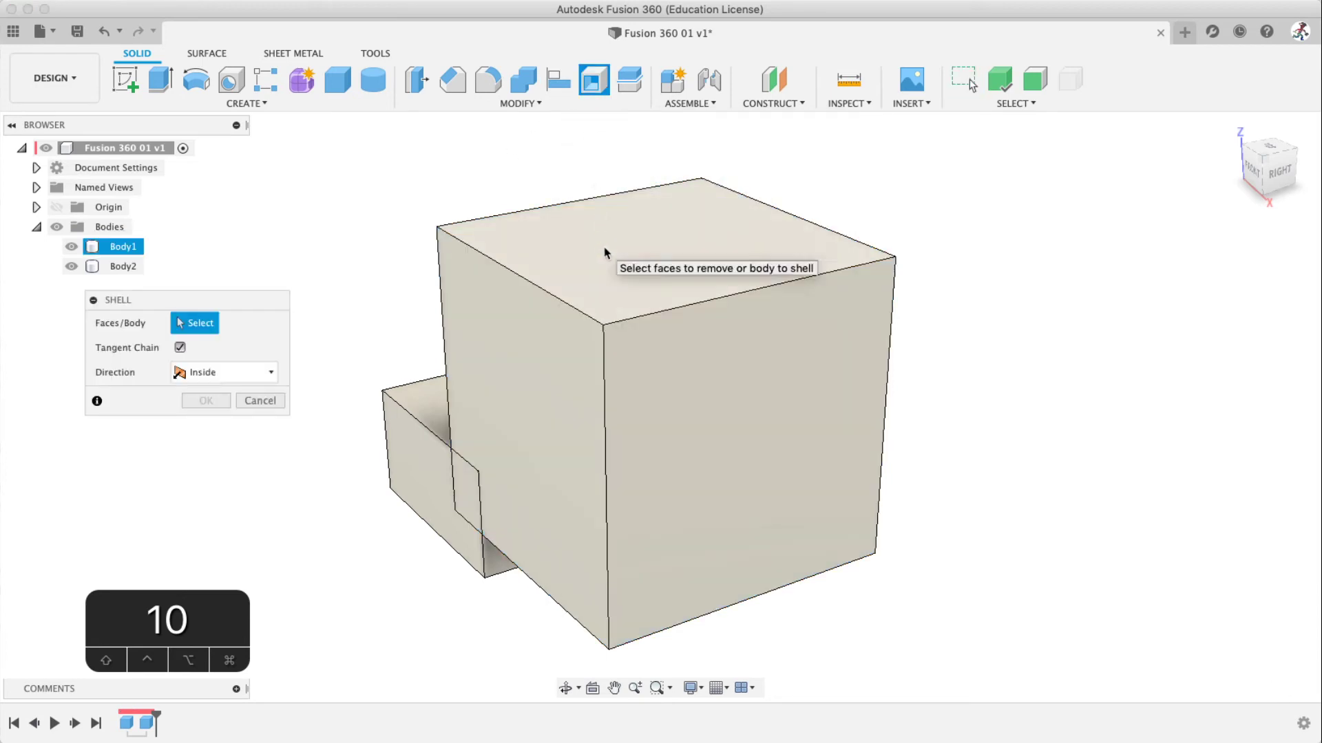
pyautogui.click(605, 254)
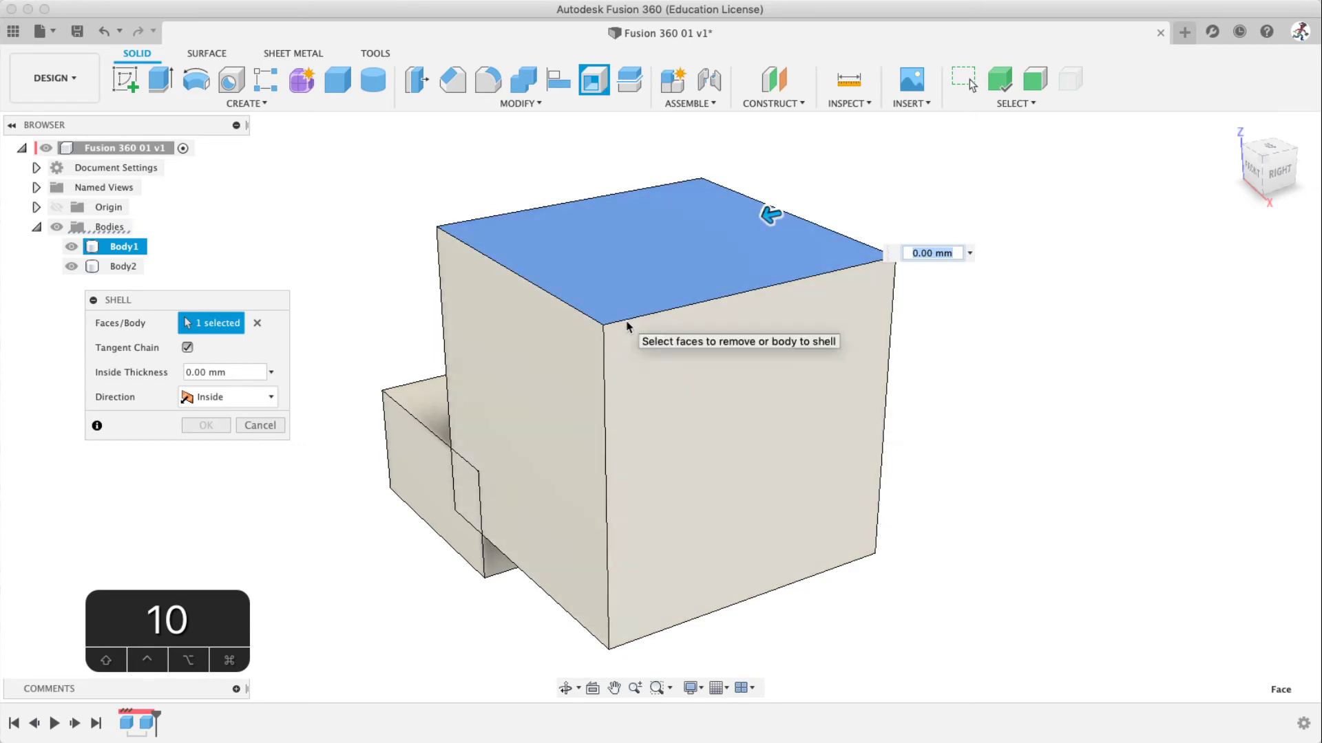
pyautogui.click(260, 425)
pyautogui.click(555, 245)
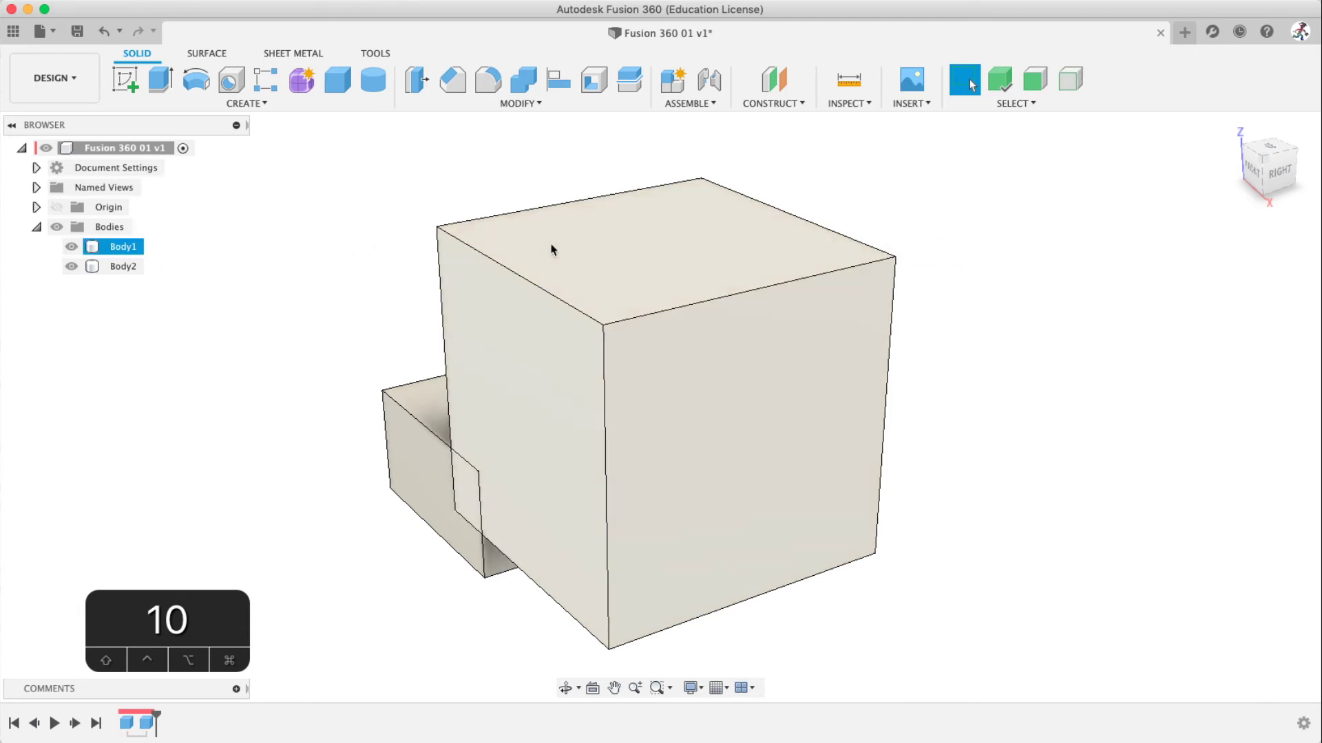
pyautogui.click(594, 79)
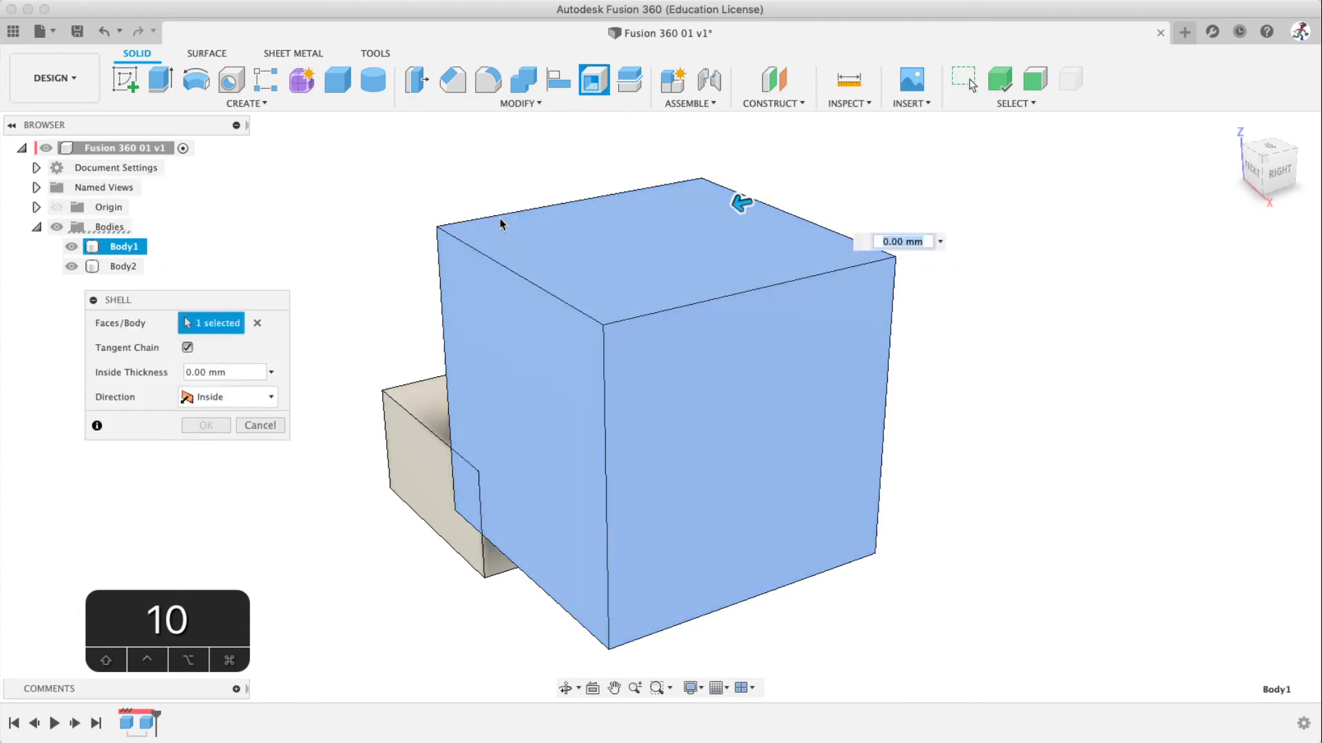
pyautogui.click(260, 426)
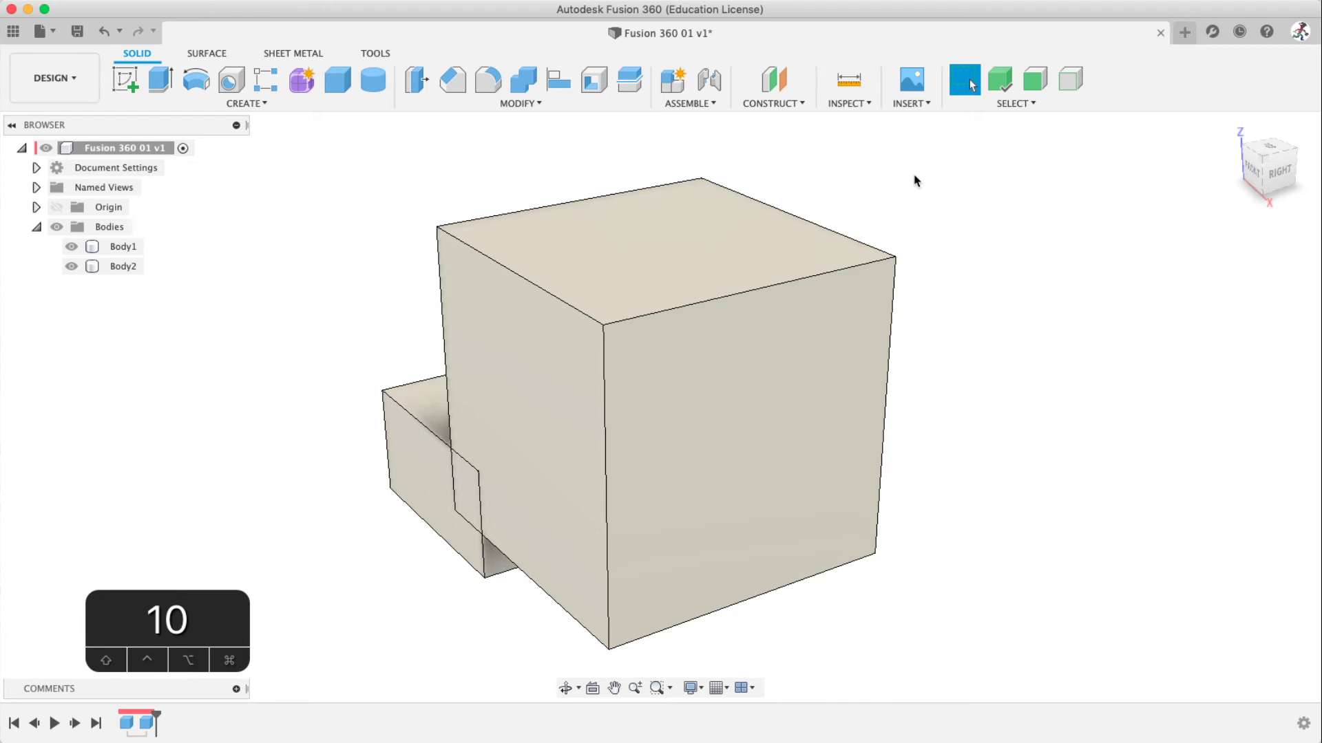
# Step: Turn on face priority and select the cube's top, front and right faces one at a time, including picks near edges and the corner
pyautogui.click(1033, 88)
pyautogui.click(646, 211)
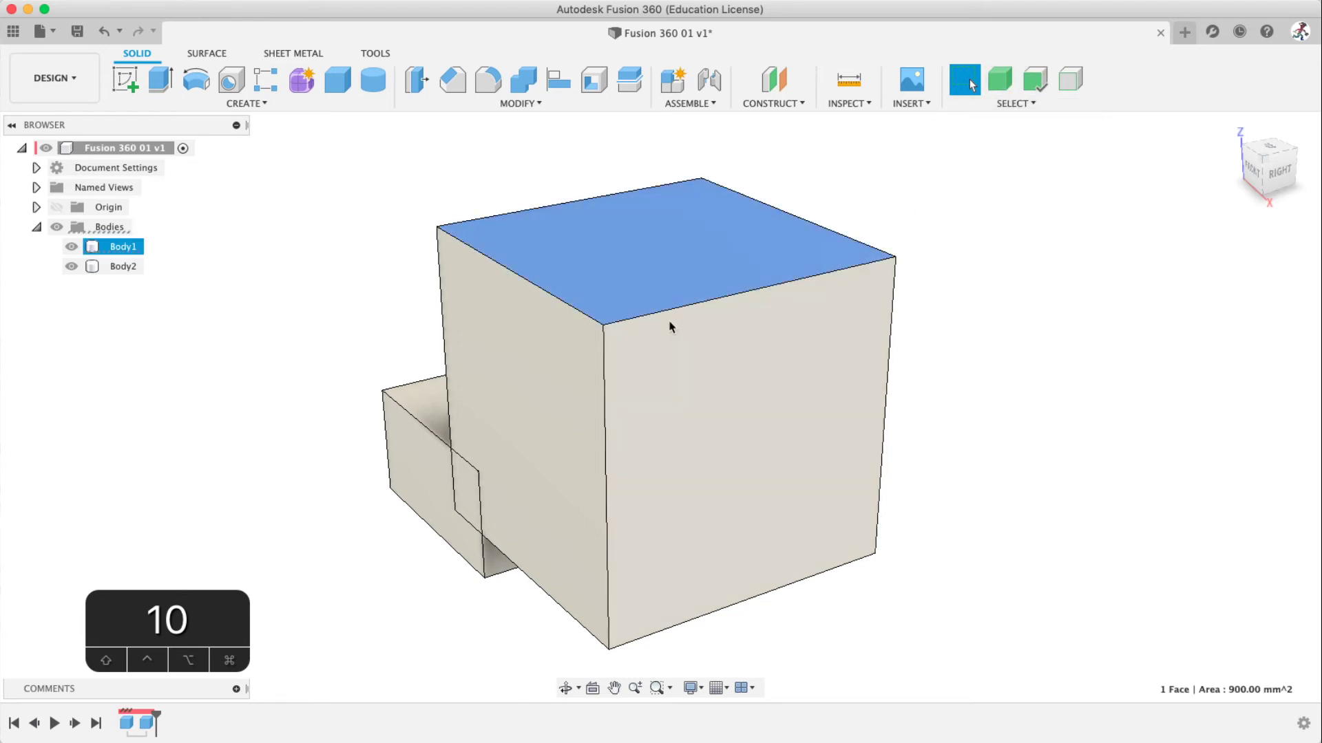
pyautogui.click(678, 330)
pyautogui.click(578, 358)
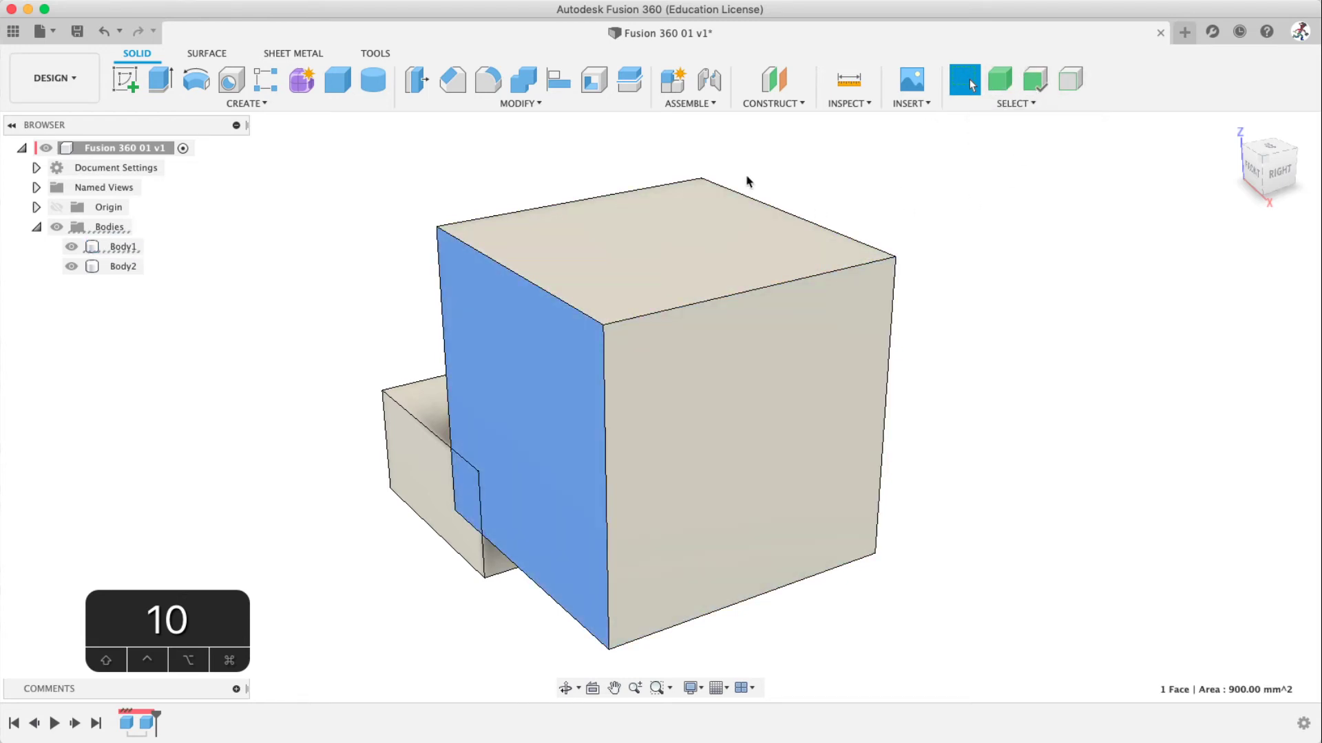
pyautogui.click(716, 206)
pyautogui.click(767, 367)
pyautogui.click(526, 361)
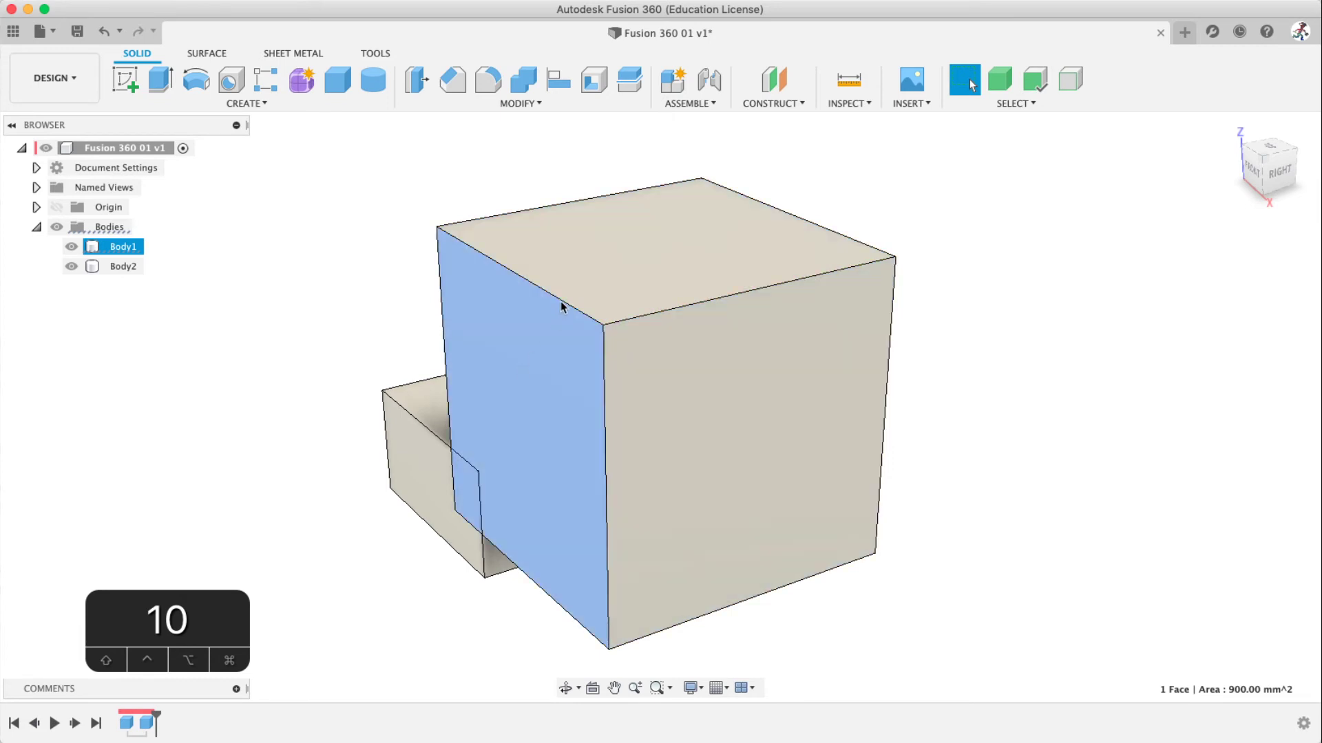
pyautogui.click(562, 304)
pyautogui.click(606, 327)
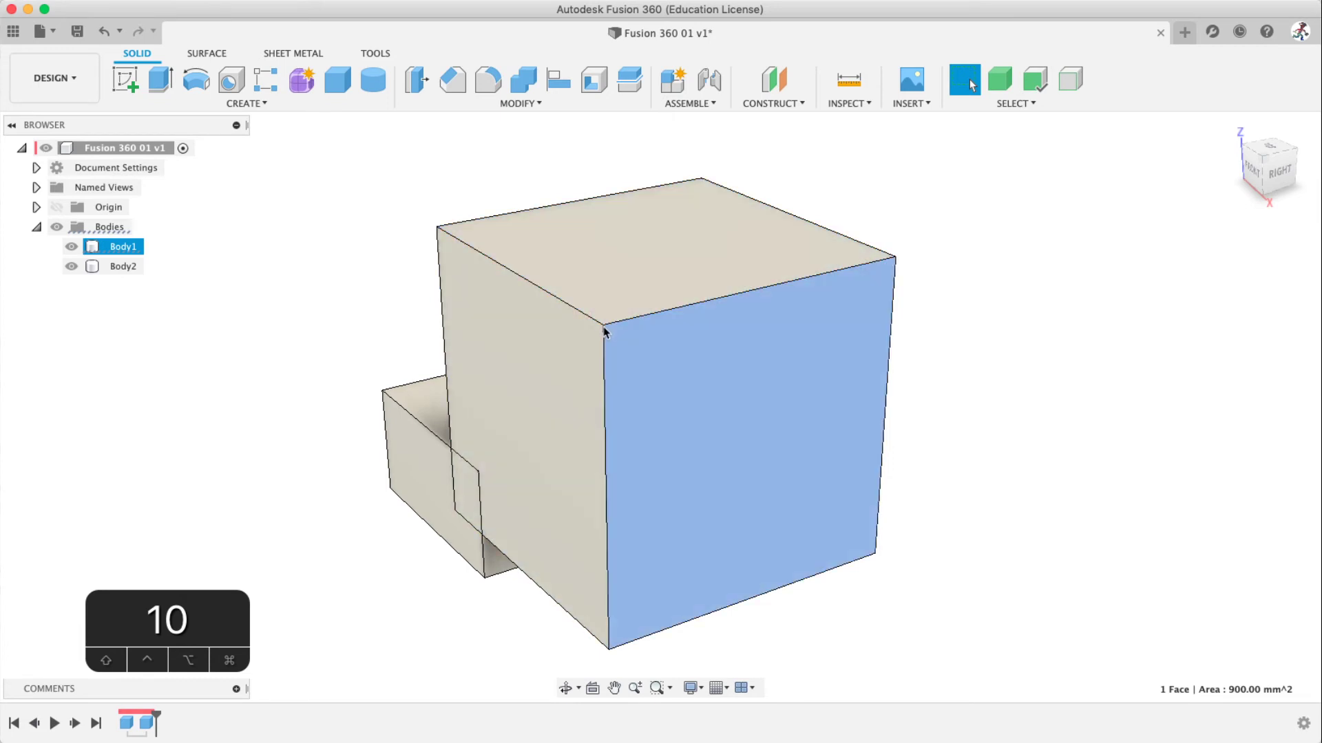
# Step: Use Window Selection without a selection priority to enclose the small box and part of the cube
pyautogui.click(1002, 104)
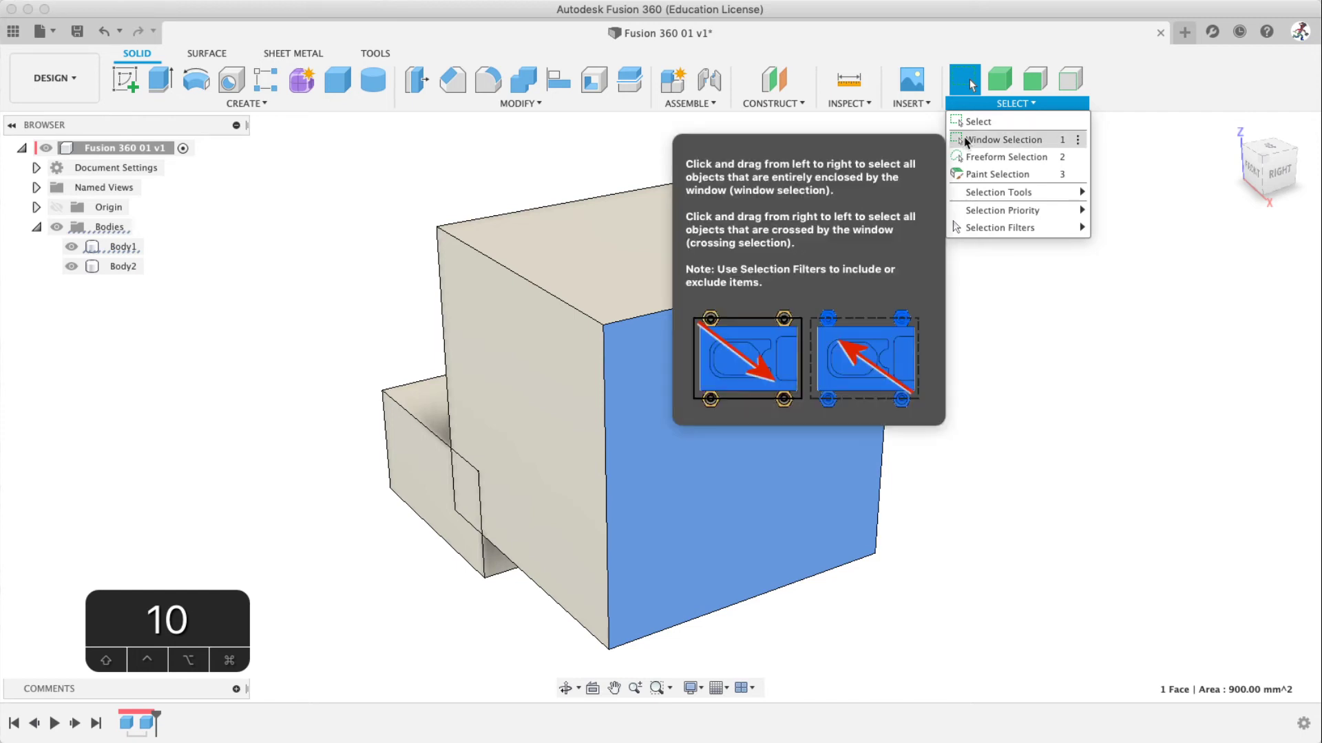
pyautogui.click(876, 143)
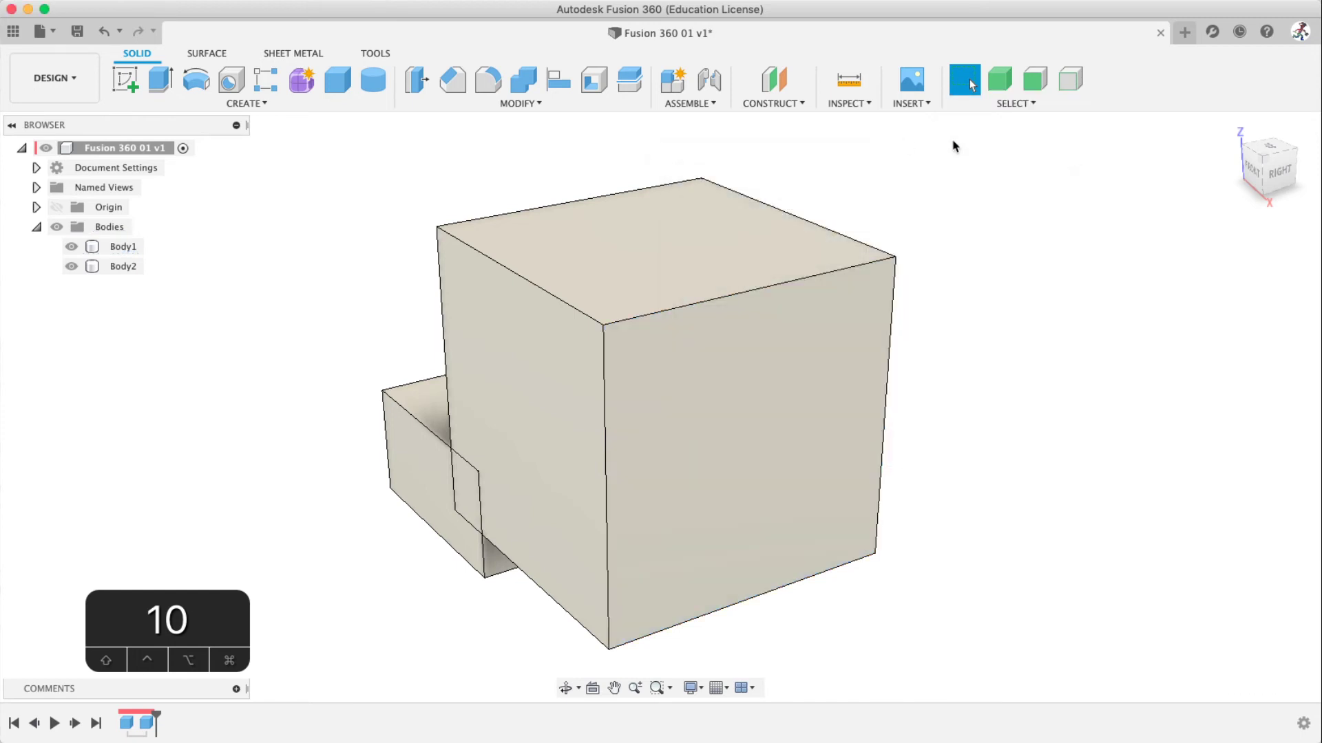
pyautogui.scroll(2, 894, 195)
pyautogui.scroll(-5, 895, 215)
pyautogui.moveTo(895, 216); pyautogui.dragTo(682, 323, button='middle')
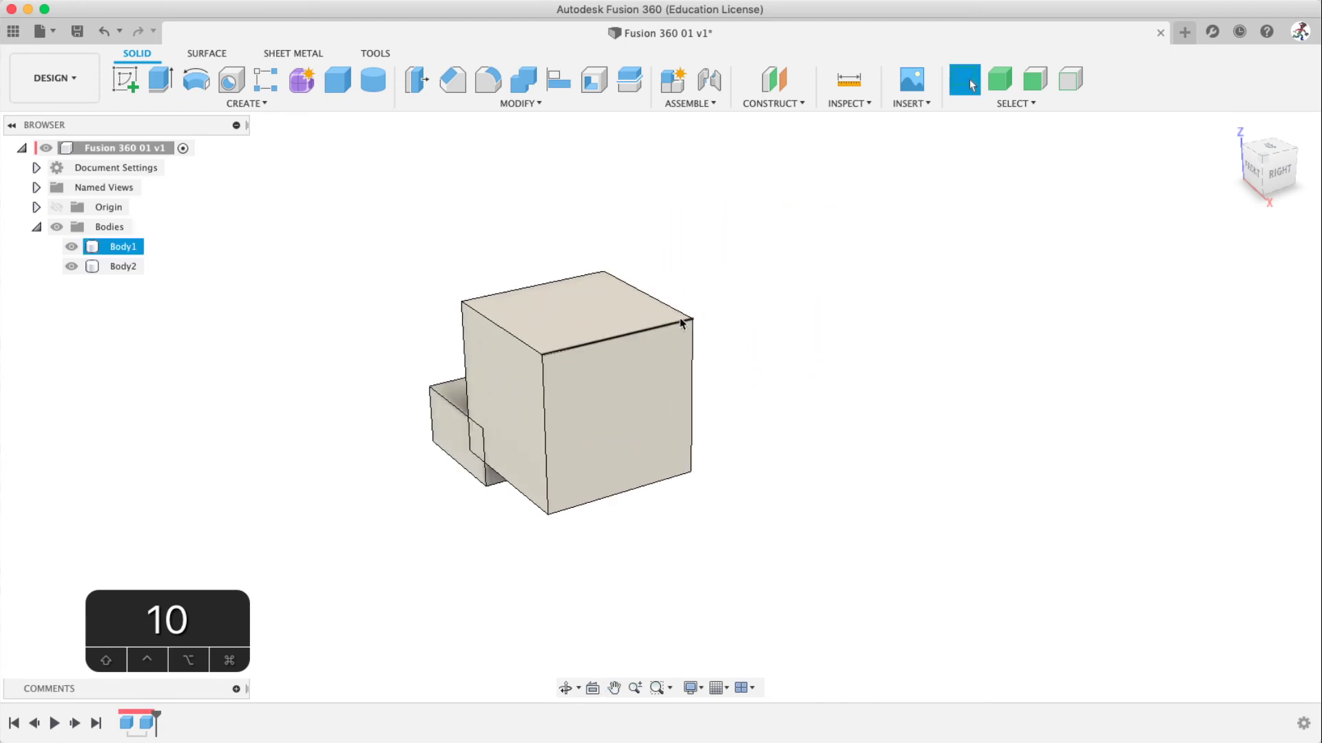
pyautogui.moveTo(362, 239); pyautogui.dragTo(584, 462)
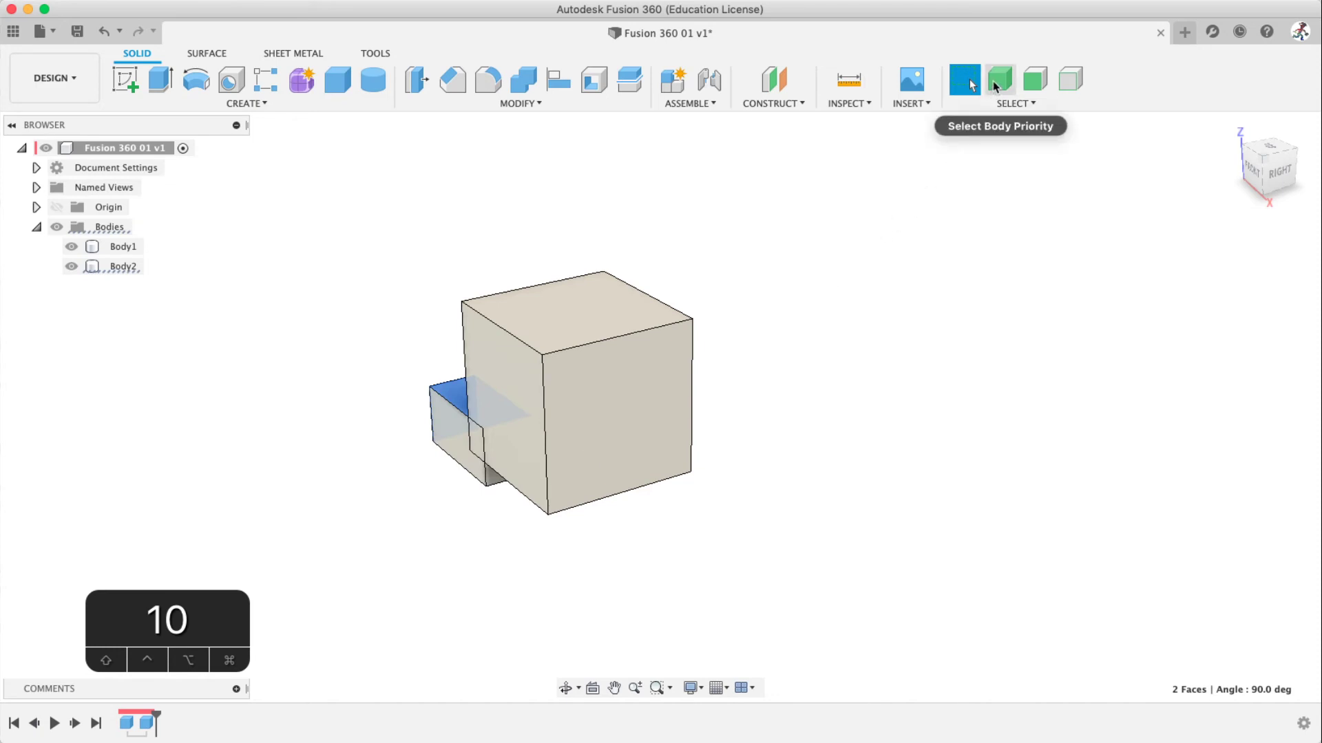
# Step: Turn on body priority and window-select a region enclosing only the small box, and another enclosing both bodies
pyautogui.click(995, 86)
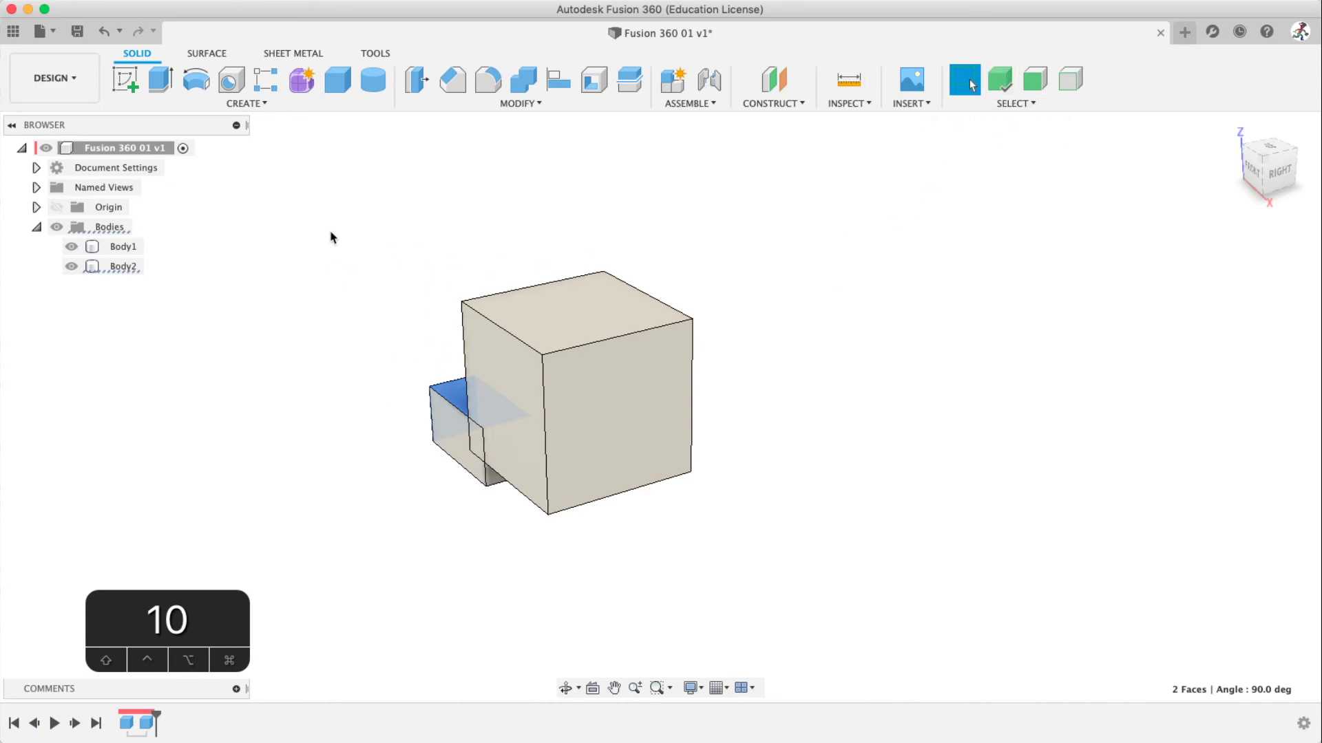
pyautogui.moveTo(331, 232); pyautogui.dragTo(660, 539)
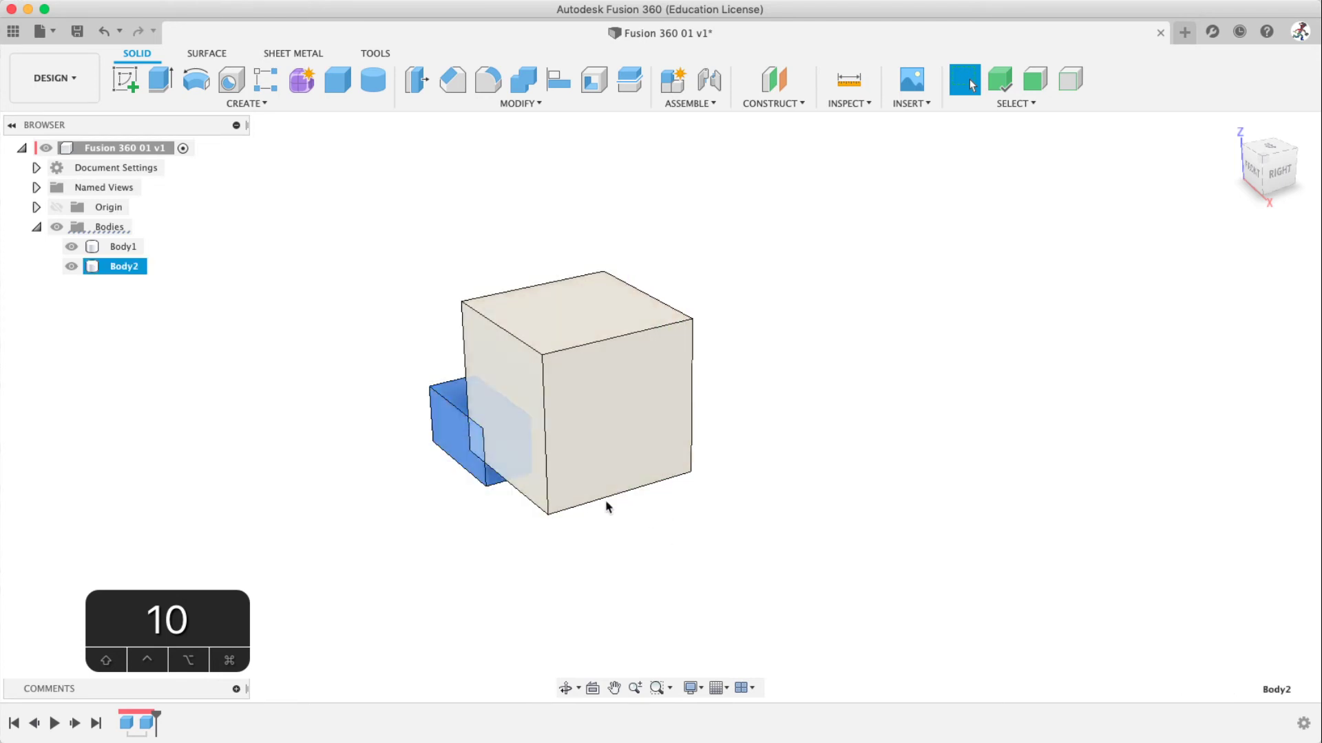
pyautogui.moveTo(362, 262); pyautogui.dragTo(809, 626)
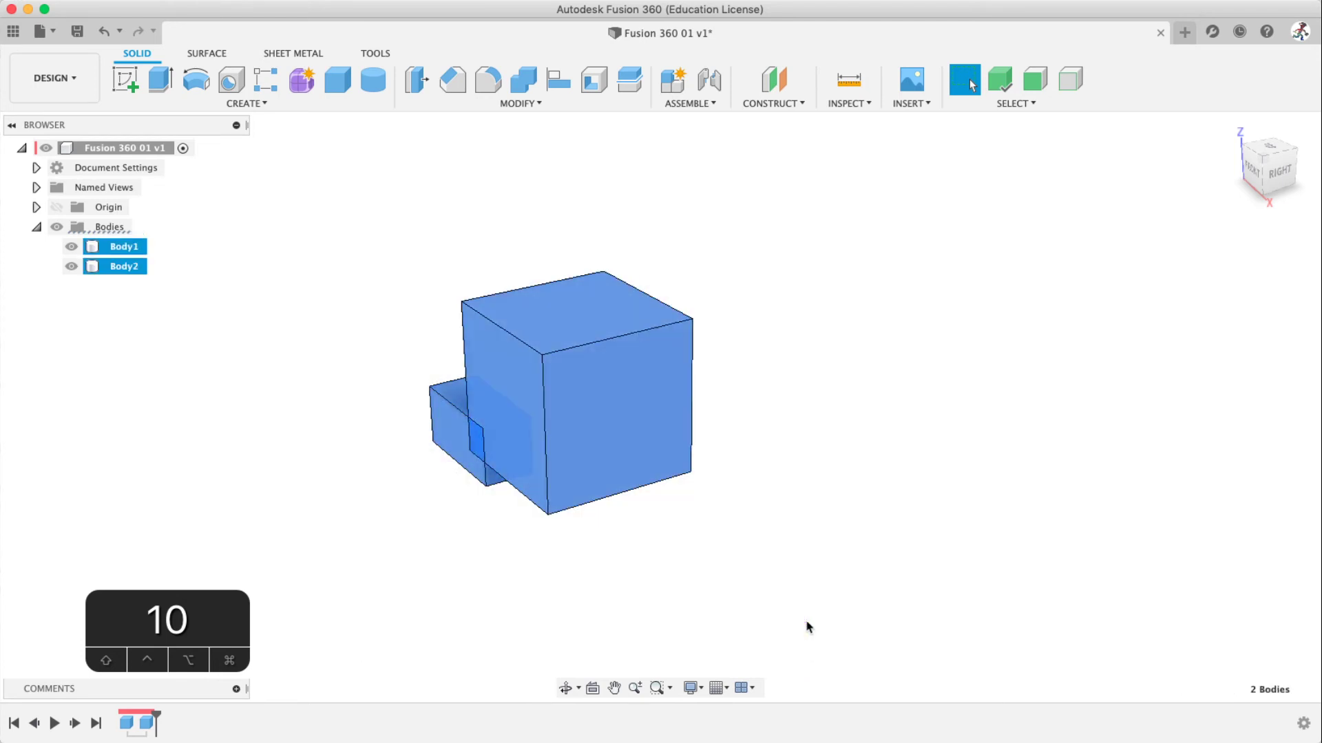
# Step: Switch to edge priority, window-select the upper edges of the model, and clear the selection
pyautogui.click(521, 560)
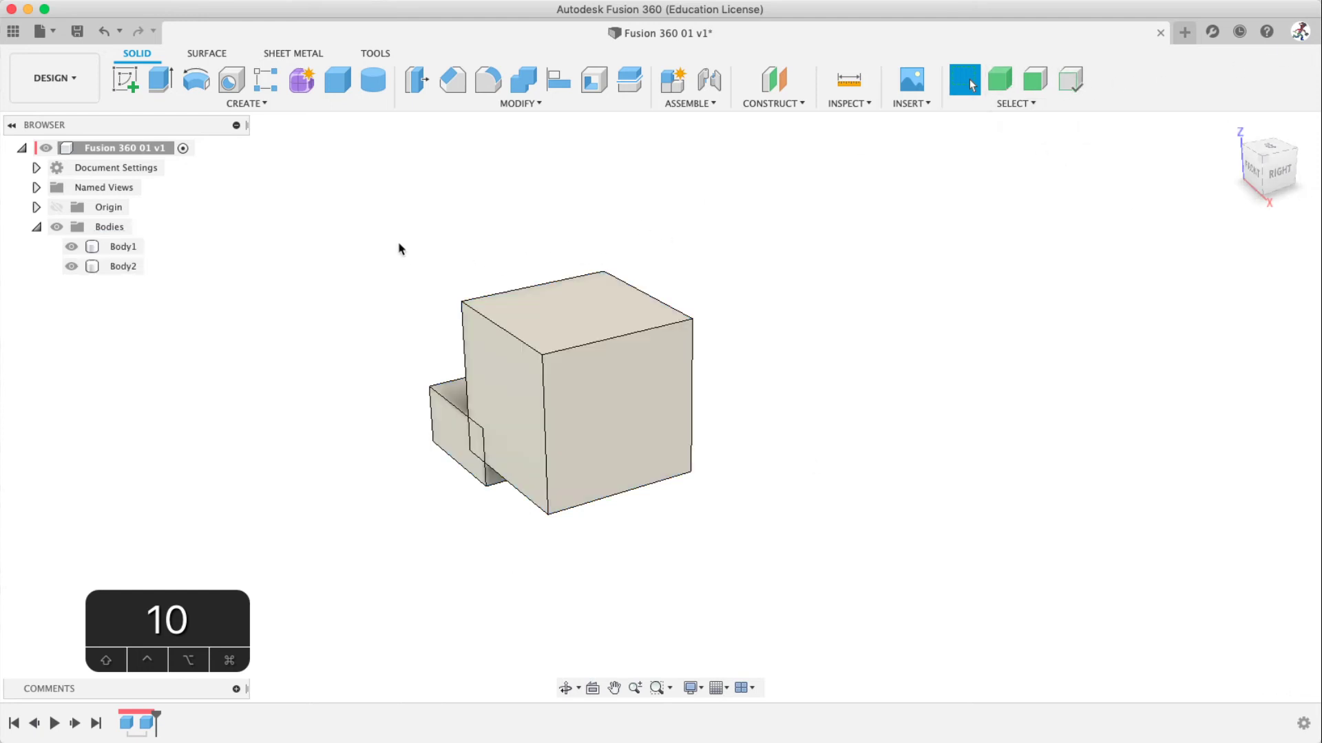
pyautogui.moveTo(399, 246); pyautogui.dragTo(731, 394)
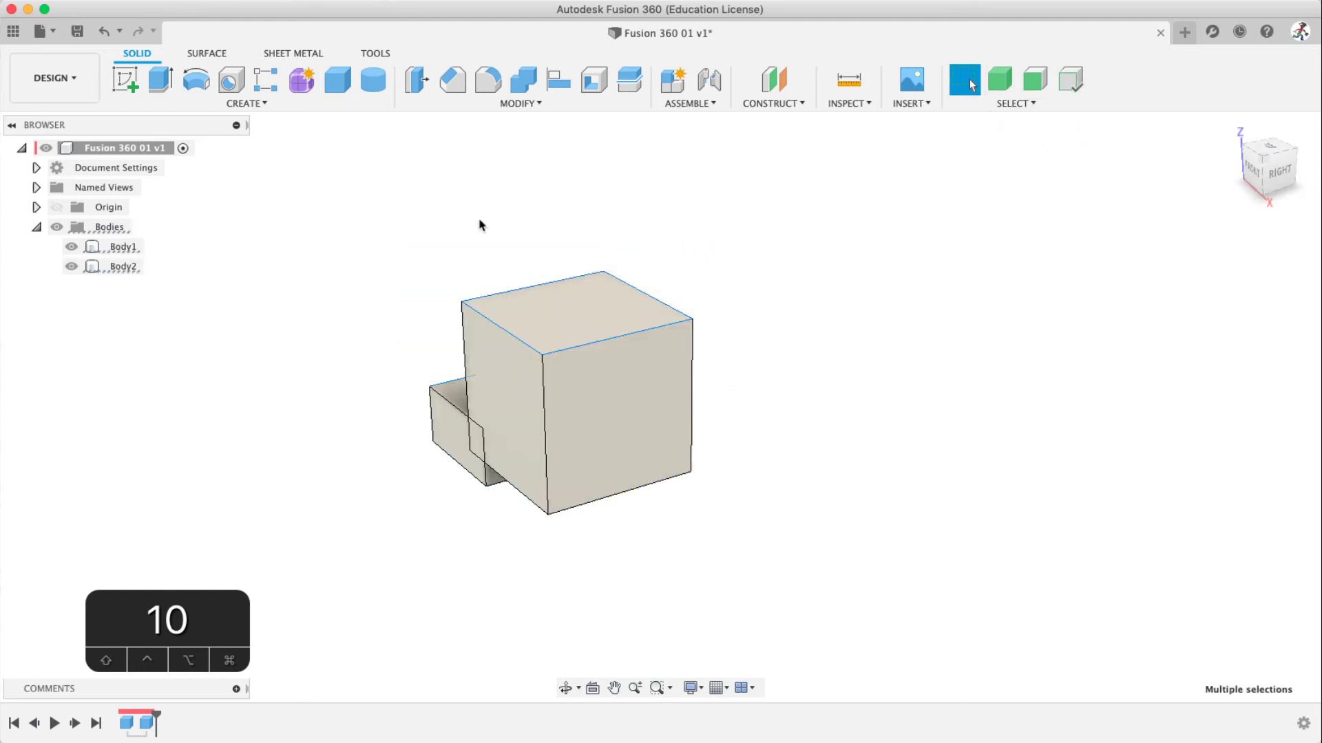
pyautogui.click(1110, 205)
# Step: Switch to Freeform Selection with body priority, draw a loop fully around the small box, and clear the selection
pyautogui.click(1004, 103)
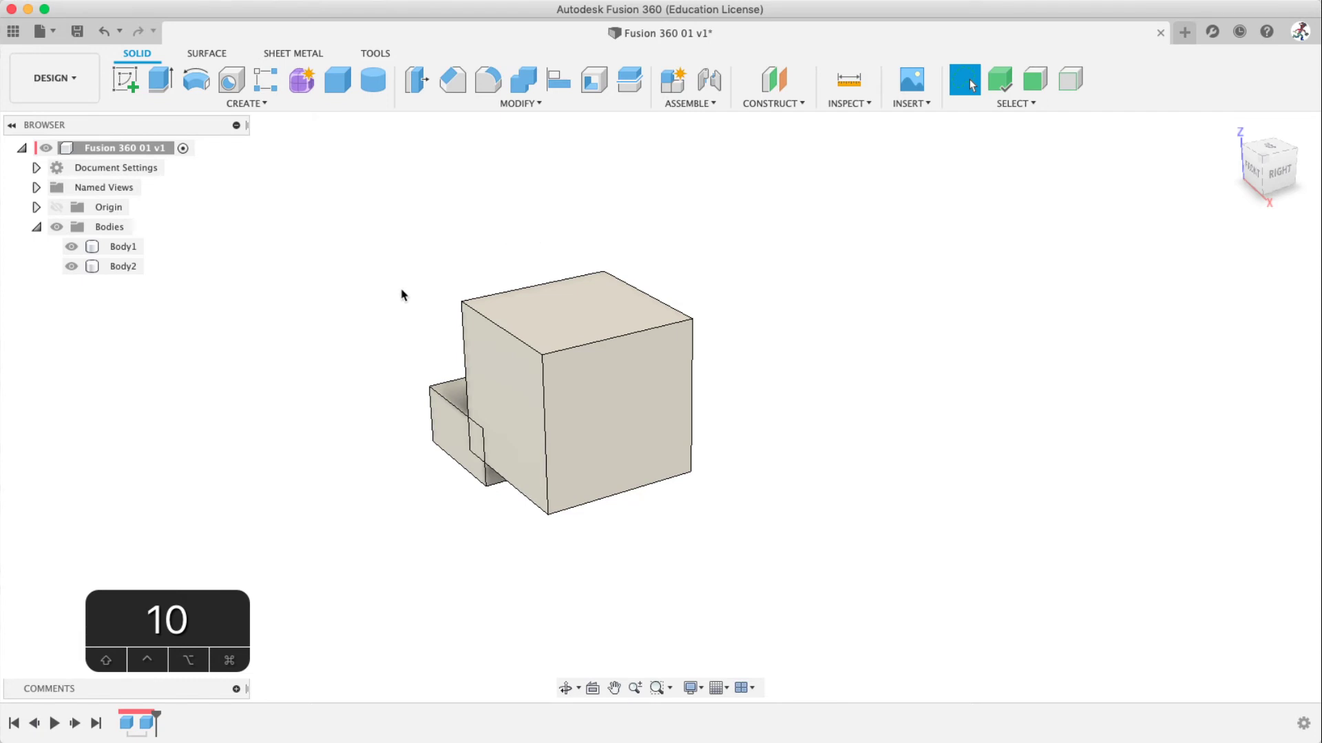
pyautogui.moveTo(356, 310); pyautogui.dragTo(381, 284)
pyautogui.click(621, 390)
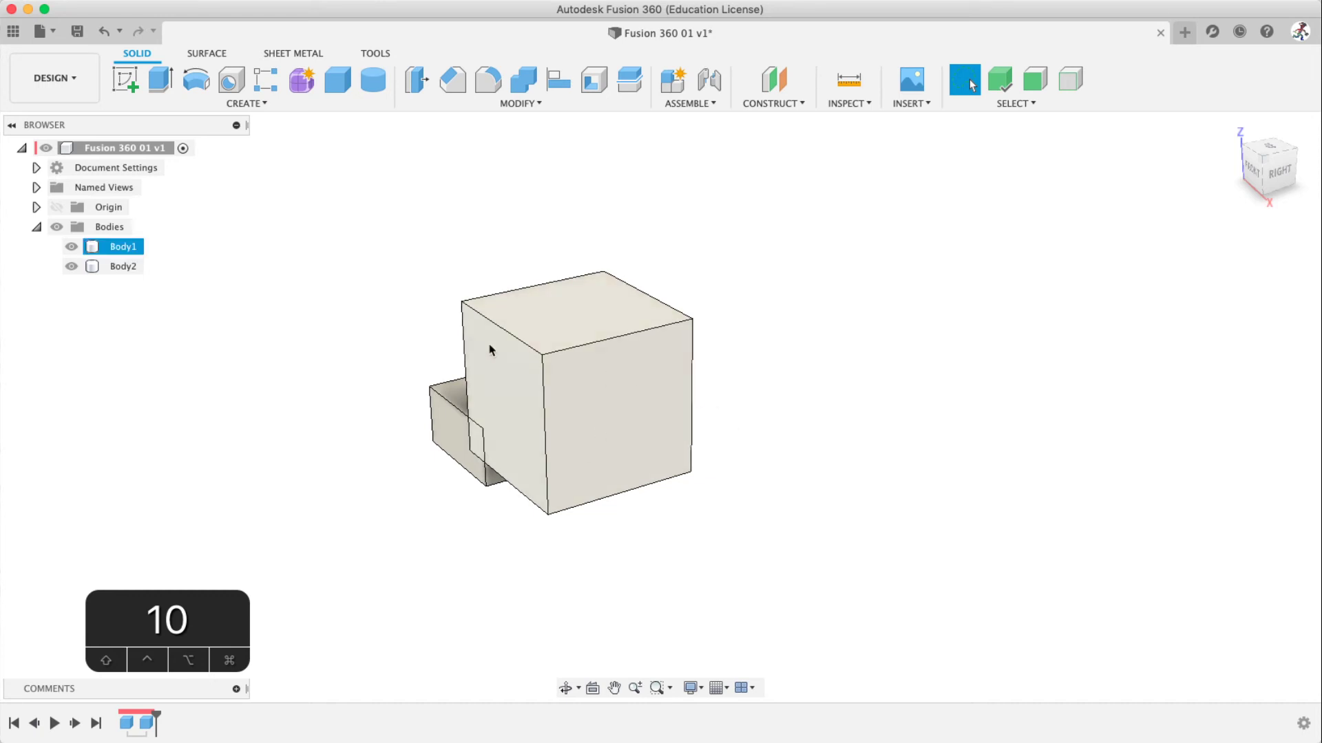
pyautogui.moveTo(348, 359)
pyautogui.mouseDown()
pyautogui.moveTo(519, 227)
pyautogui.moveTo(587, 340)
pyautogui.moveTo(557, 374)
pyautogui.moveTo(571, 418)
pyautogui.moveTo(549, 437)
pyautogui.moveTo(611, 491)
pyautogui.moveTo(556, 534)
pyautogui.moveTo(472, 549)
pyautogui.moveTo(436, 466)
pyautogui.moveTo(358, 422)
pyautogui.moveTo(355, 384)
pyautogui.mouseUp()
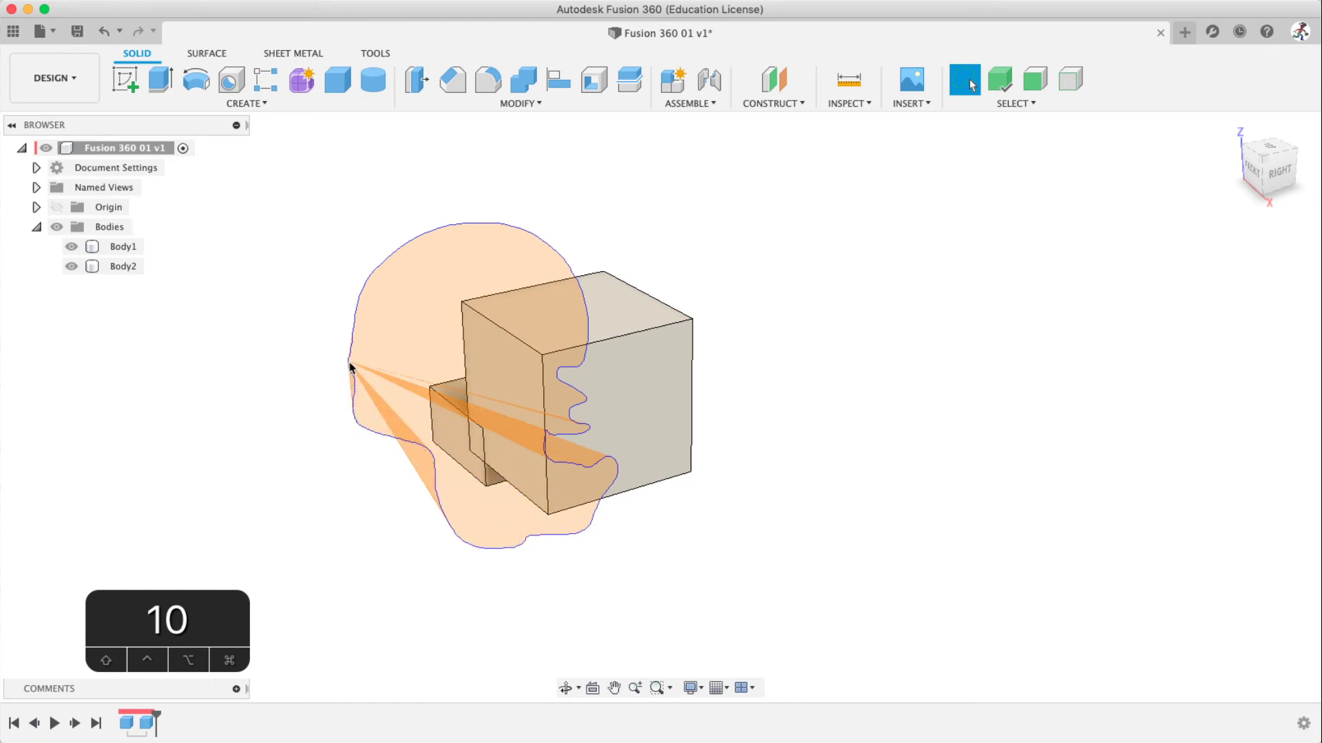
pyautogui.moveTo(349, 367); pyautogui.dragTo(352, 368)
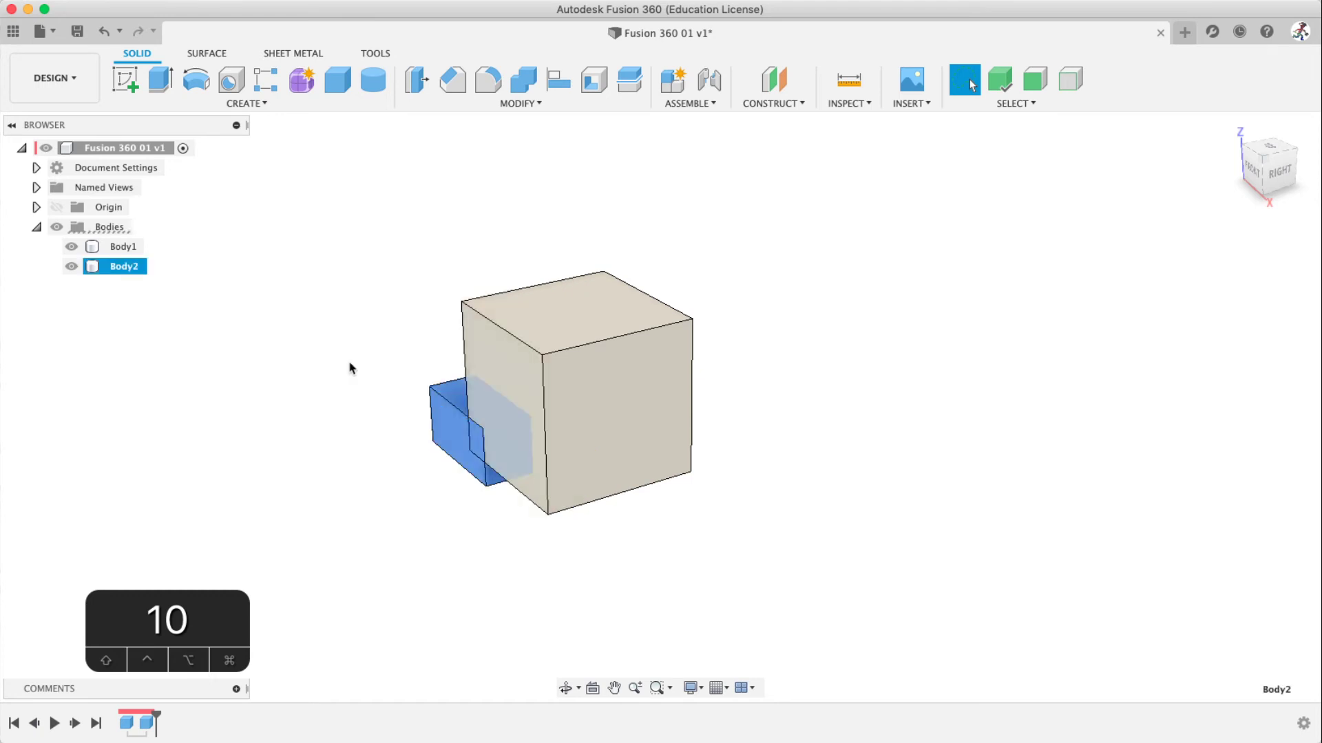
pyautogui.click(349, 368)
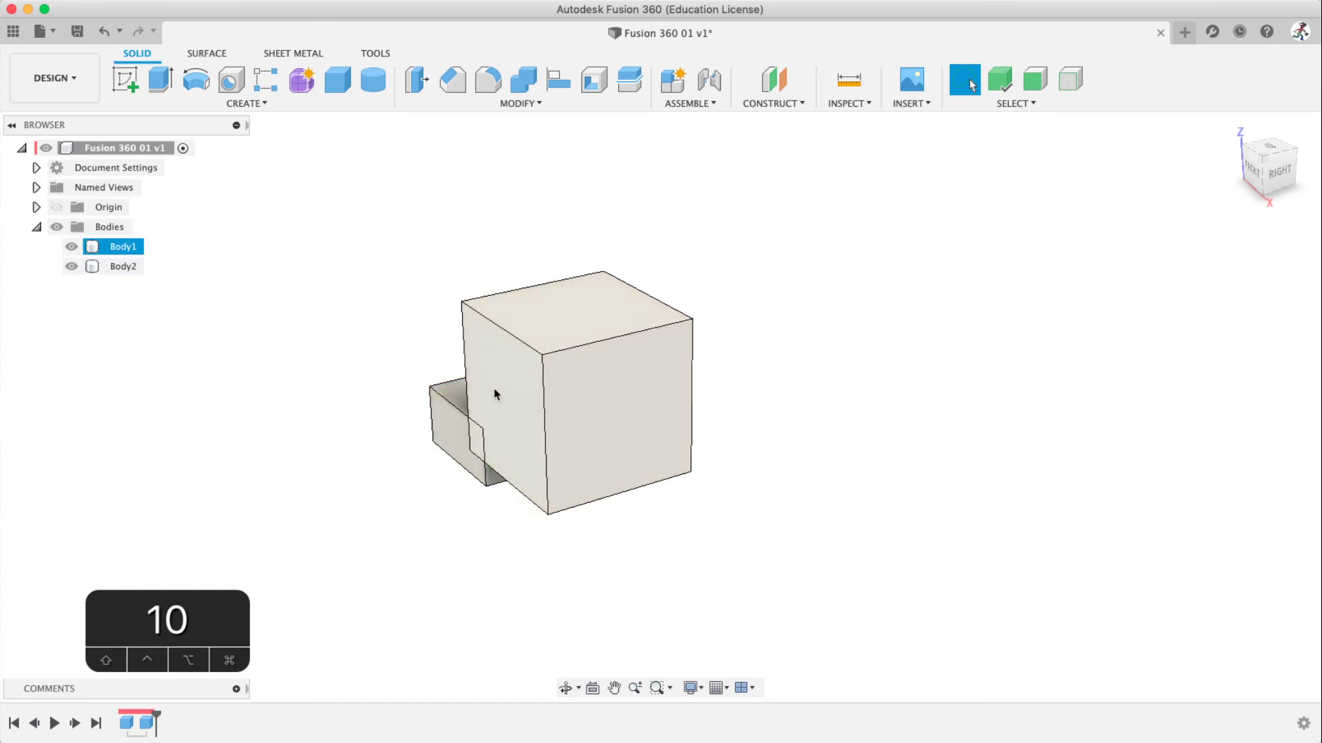
# Step: Select the large cube with a freeform loop, draw one more loop starting beside the small box, and clear the selection
pyautogui.moveTo(416, 291)
pyautogui.mouseDown()
pyautogui.moveTo(782, 345)
pyautogui.moveTo(233, 460)
pyautogui.moveTo(443, 281)
pyautogui.moveTo(803, 227)
pyautogui.moveTo(785, 590)
pyautogui.moveTo(494, 605)
pyautogui.moveTo(422, 414)
pyautogui.moveTo(439, 258)
pyautogui.mouseUp()
pyautogui.click(443, 280)
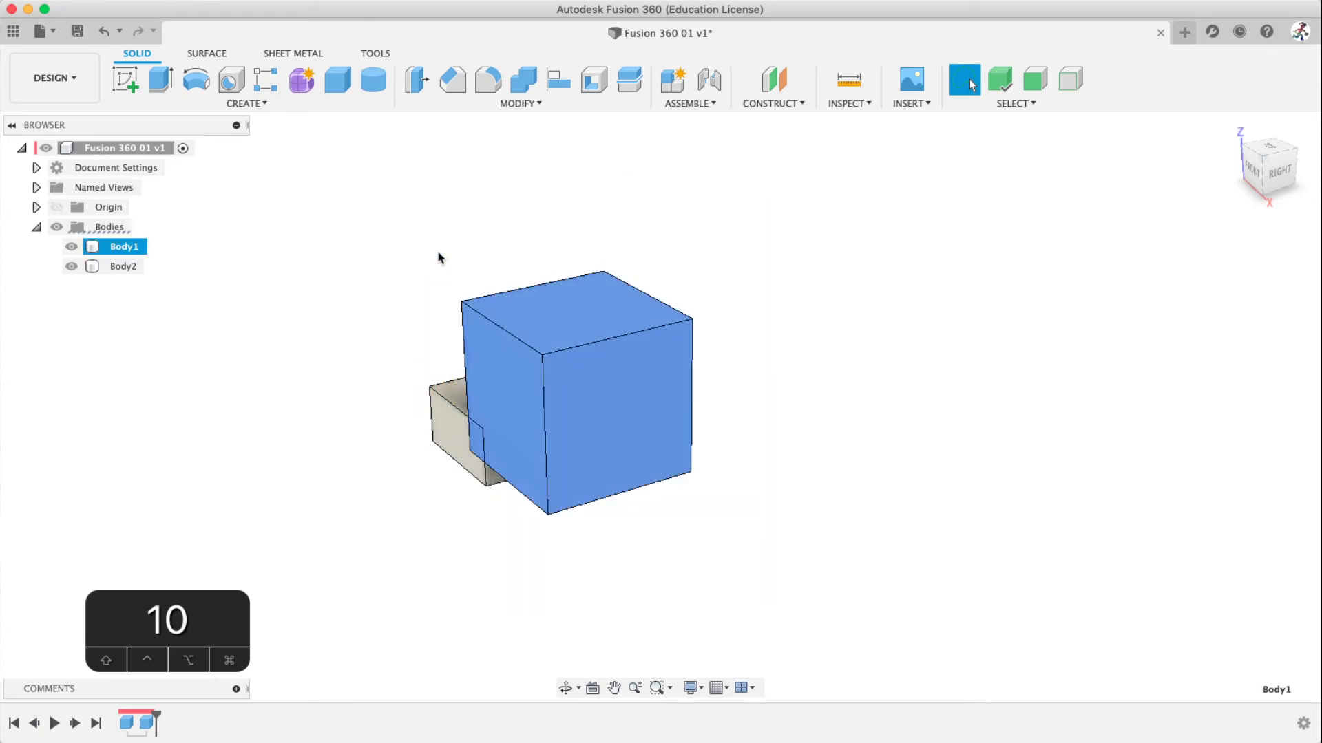
pyautogui.moveTo(317, 407)
pyautogui.mouseDown()
pyautogui.moveTo(622, 626)
pyautogui.moveTo(418, 537)
pyautogui.mouseUp()
pyautogui.click(1023, 136)
# Step: Switch to Paint Selection, pick the large cube and the small box in turn, and clear the selection
pyautogui.click(1016, 103)
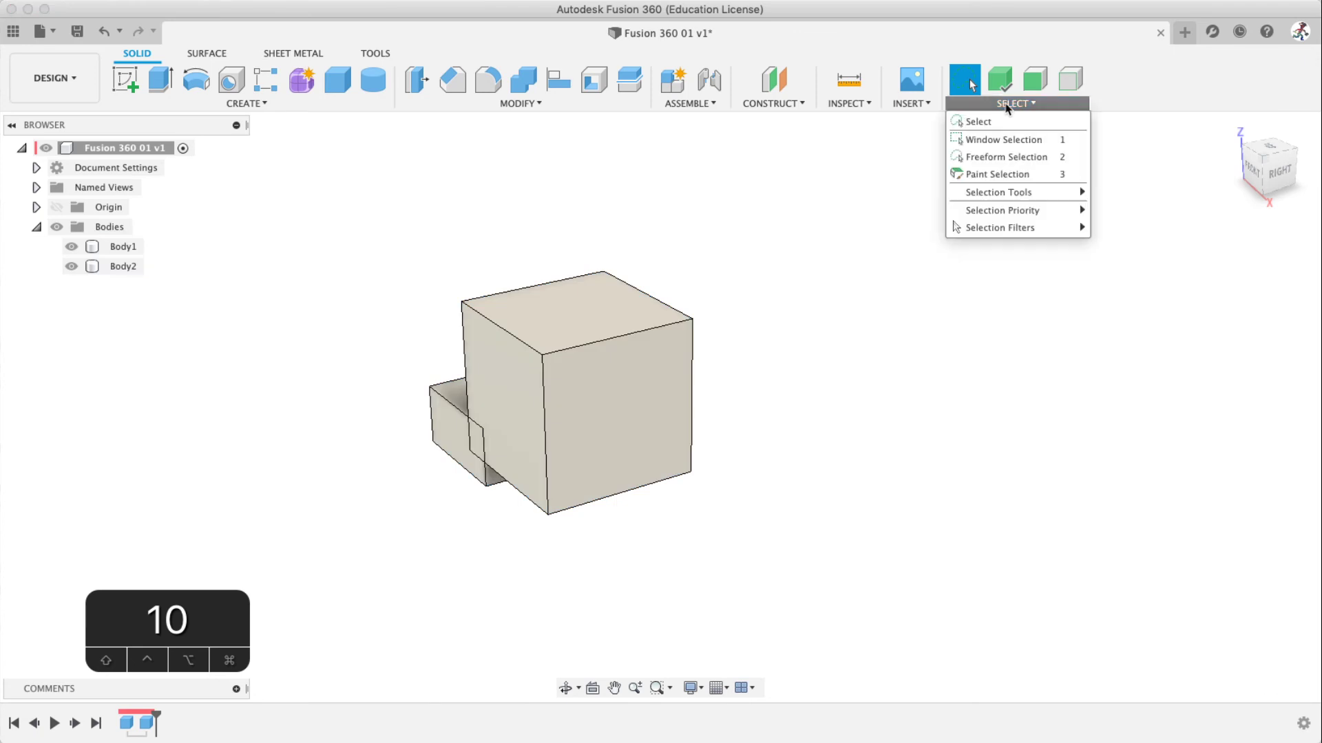
pyautogui.click(978, 172)
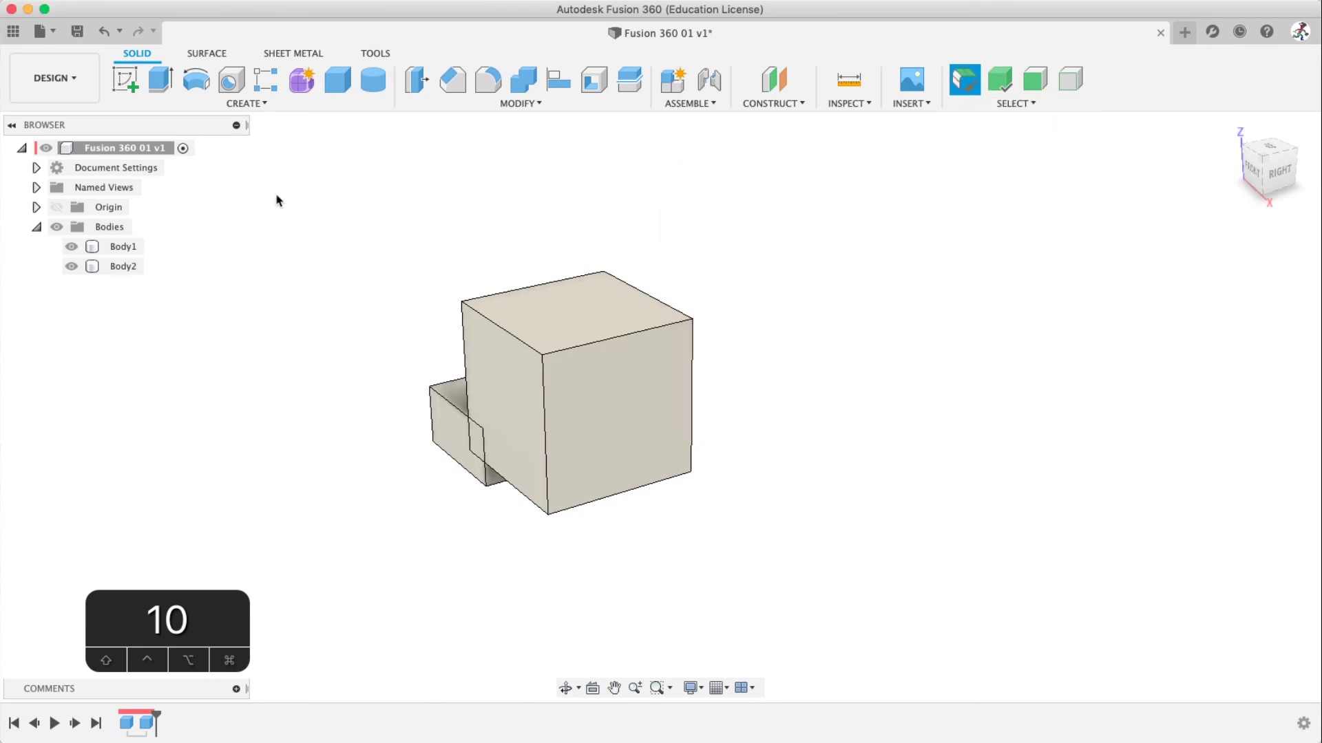
pyautogui.click(543, 336)
pyautogui.click(438, 410)
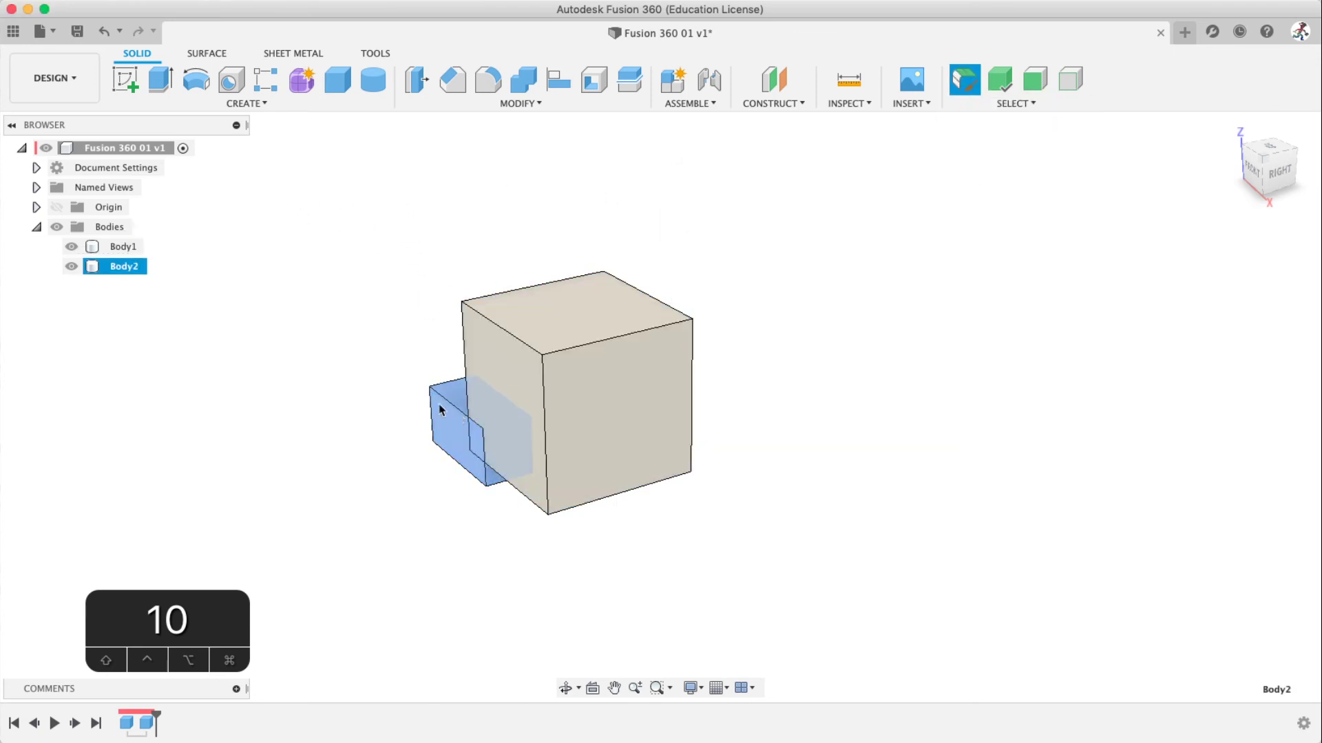
pyautogui.click(572, 356)
pyautogui.click(745, 324)
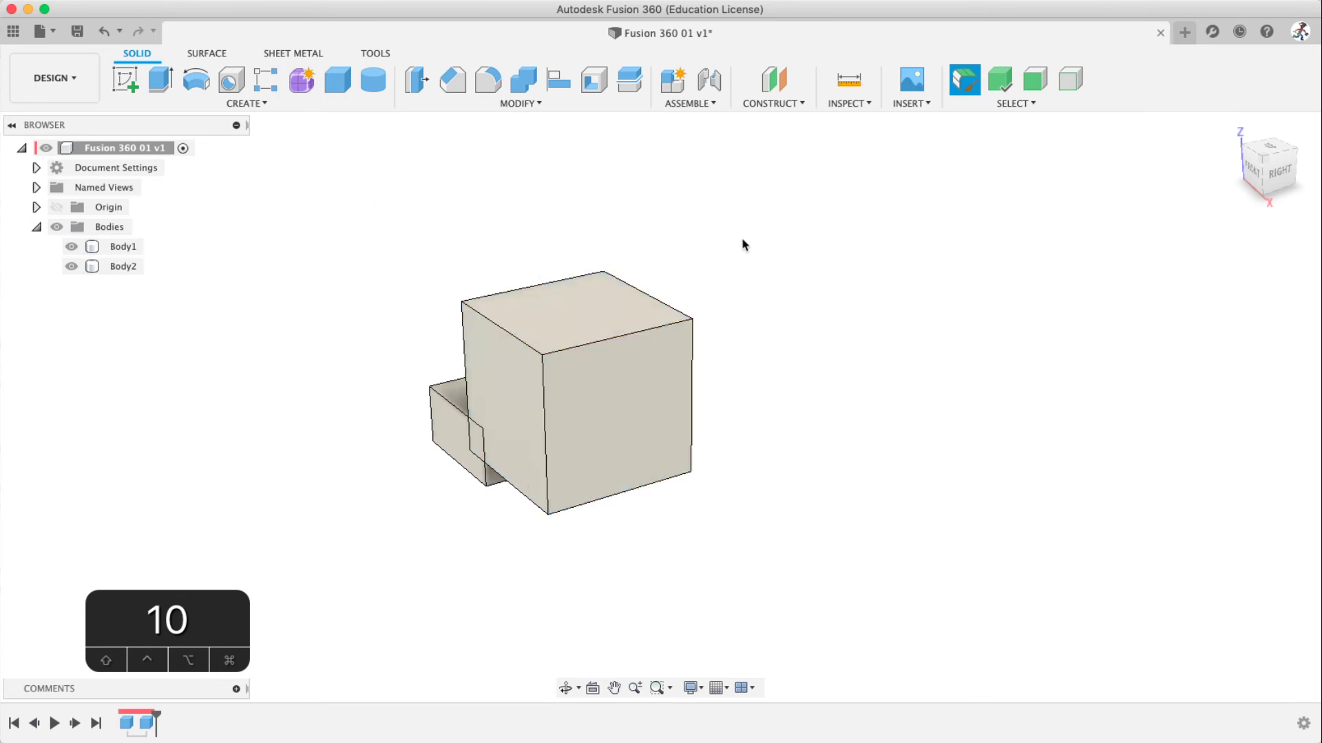
# Step: Select the large cube, add the small box to the selection, and clear both
pyautogui.click(475, 345)
pyautogui.keyDown('shift'); pyautogui.click(463, 430); pyautogui.keyUp('shift')
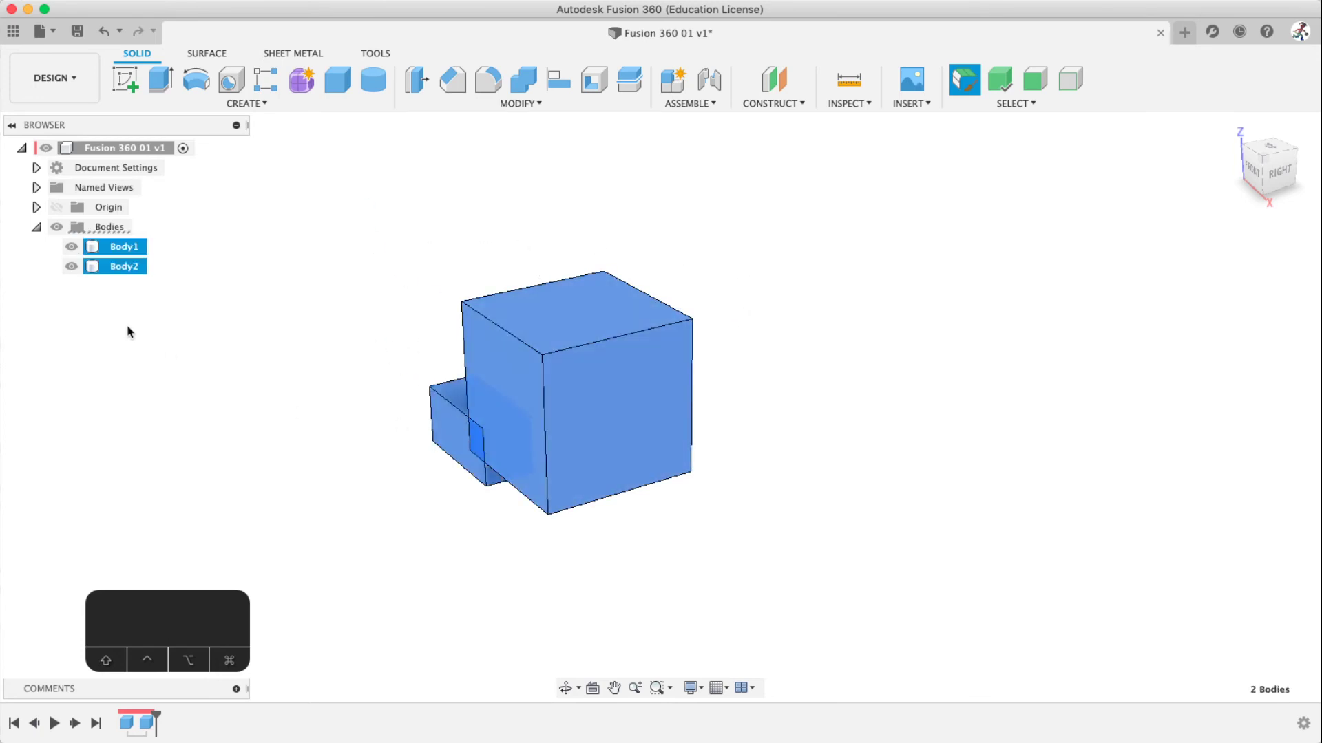
pyautogui.click(366, 262)
# Step: Select the cube and the small box alternately as single selections, and finish with both bodies selected together
pyautogui.click(510, 341)
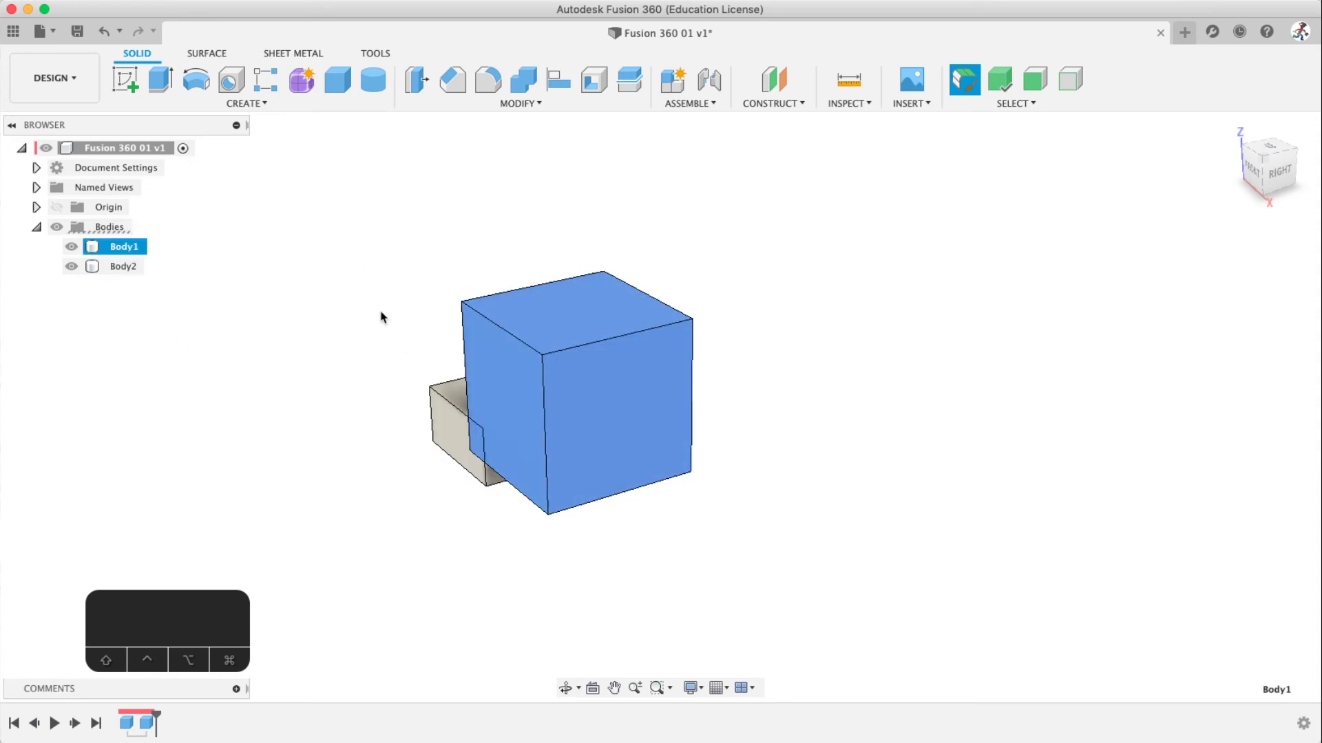
pyautogui.click(449, 431)
pyautogui.click(482, 331)
pyautogui.click(460, 416)
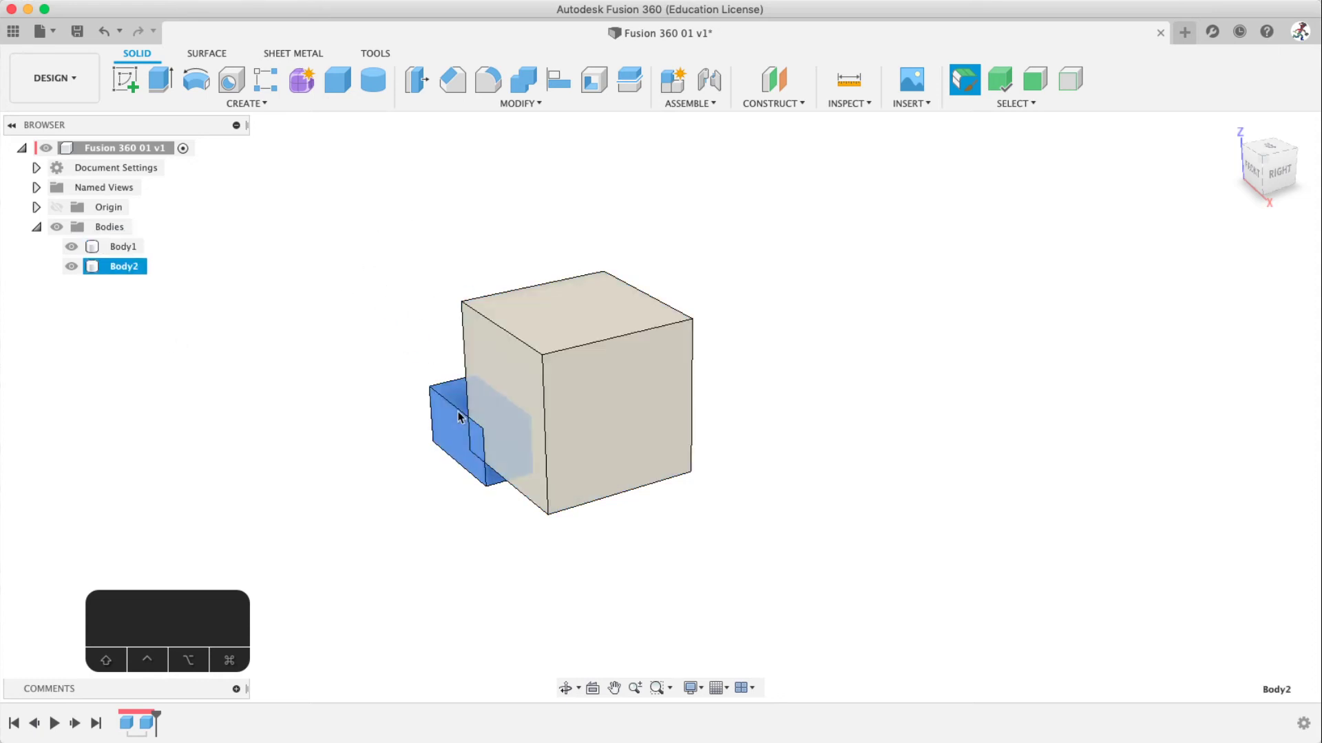
pyautogui.click(465, 316)
pyautogui.keyDown('shift'); pyautogui.click(448, 413); pyautogui.keyUp('shift')
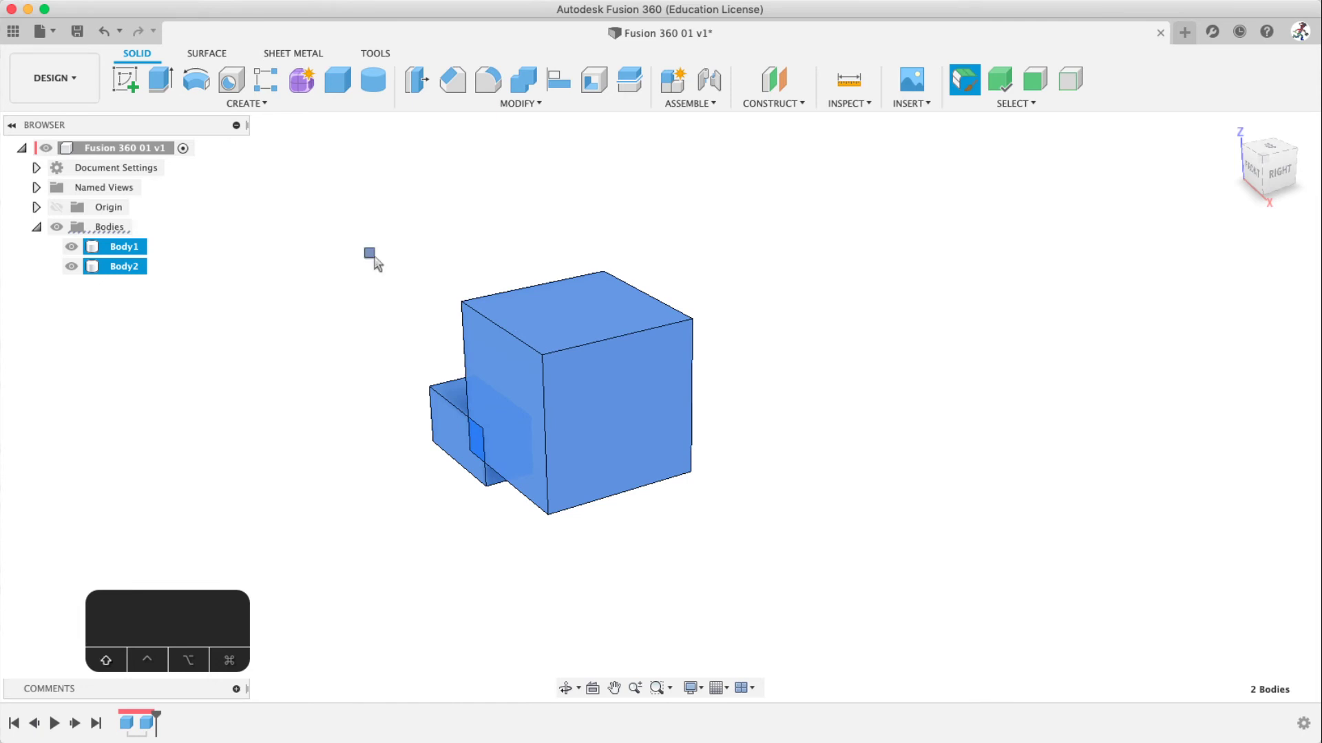
# Step: Clear the selection of both bodies and look over the available selection modes, tools, priorities and filters
pyautogui.click(696, 222)
pyautogui.click(976, 105)
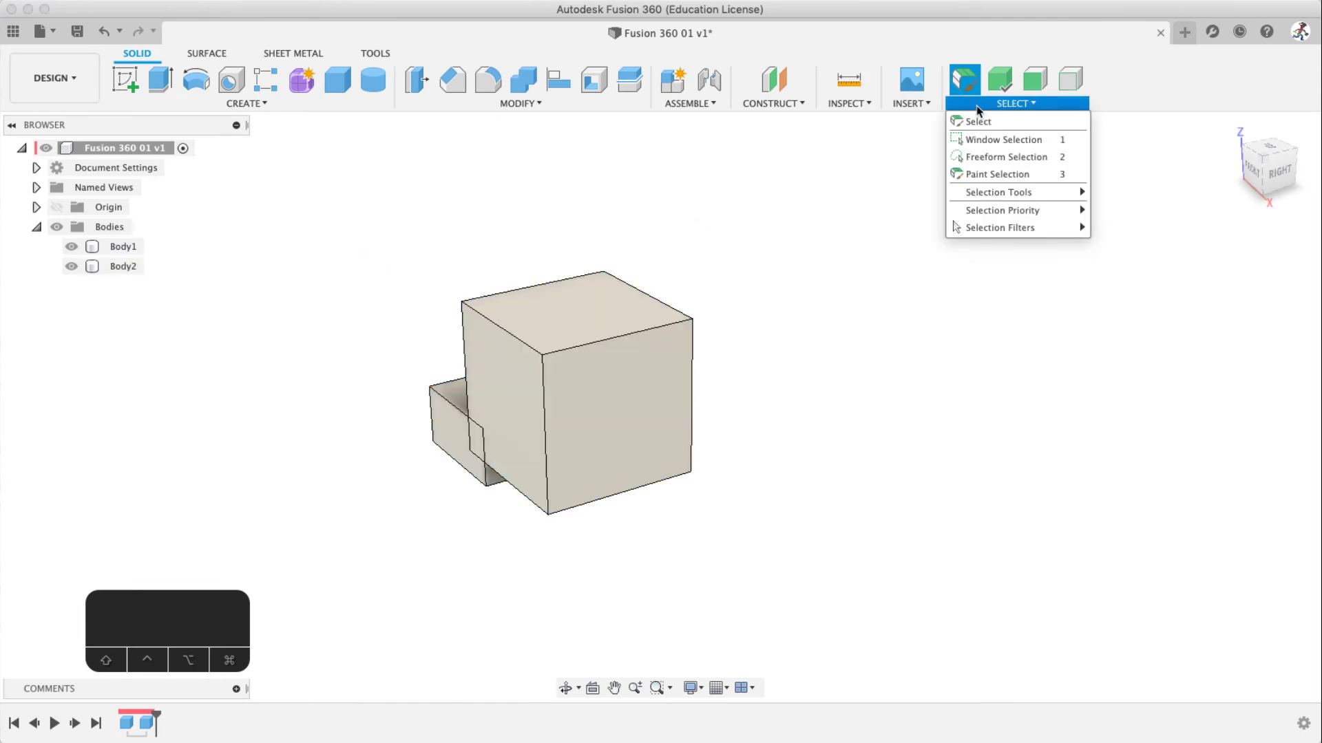
pyautogui.click(857, 197)
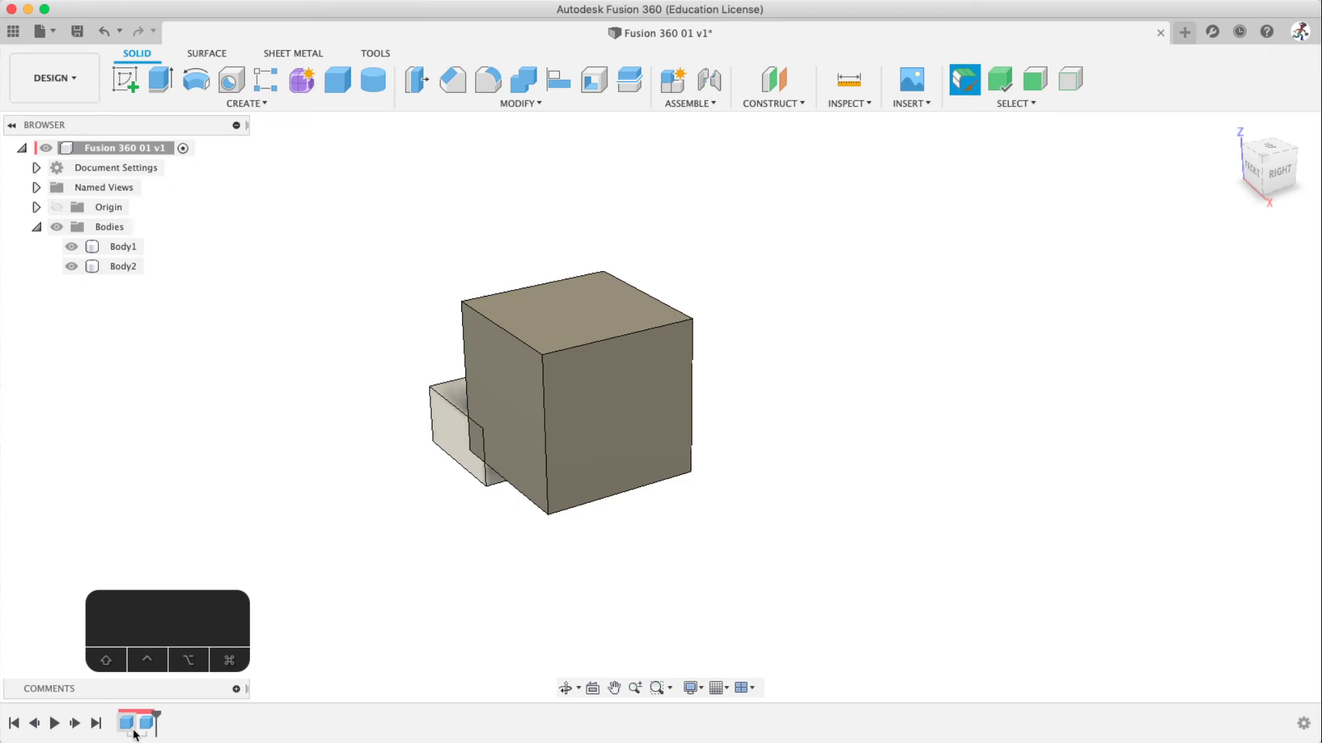
# Step: Select the large cube in the model, look through its context commands such as Delete and Remove, and clear the selection
pyautogui.click(574, 382)
pyautogui.rightClick(574, 382)
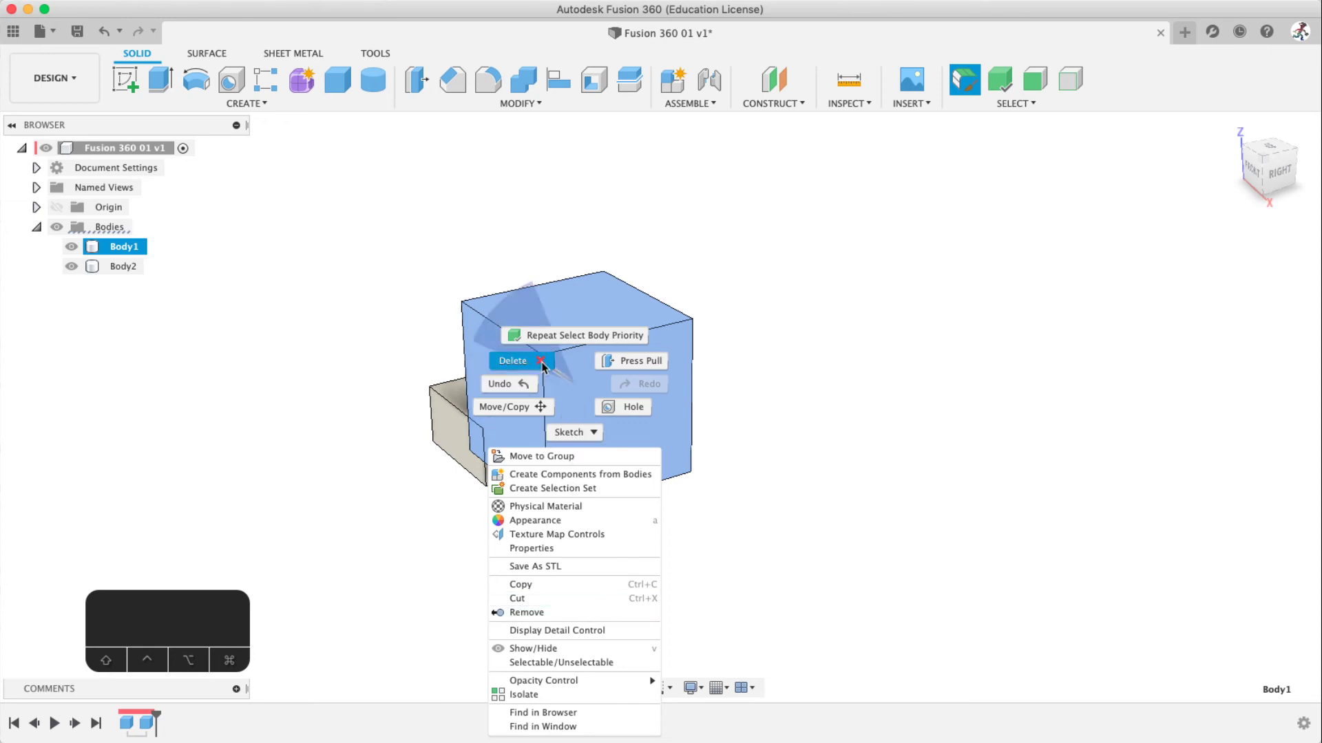
pyautogui.click(406, 490)
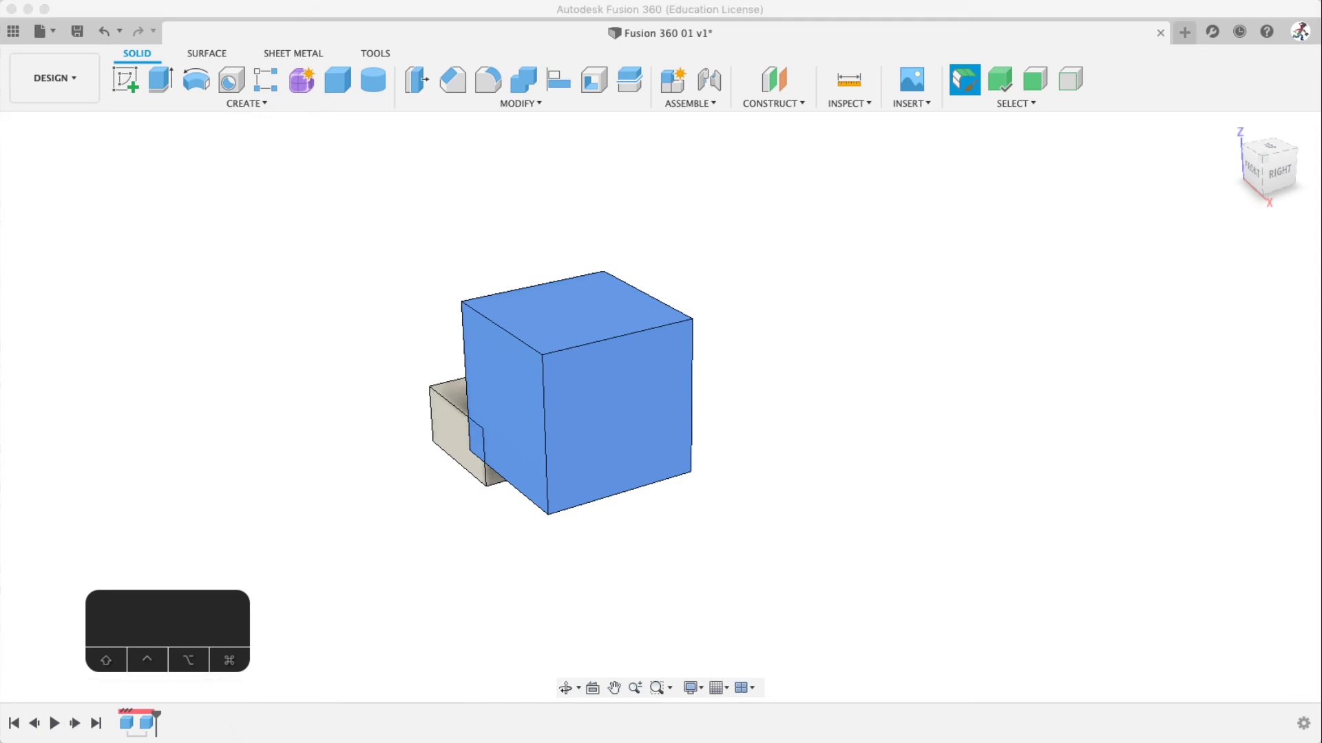
pyautogui.click(647, 552)
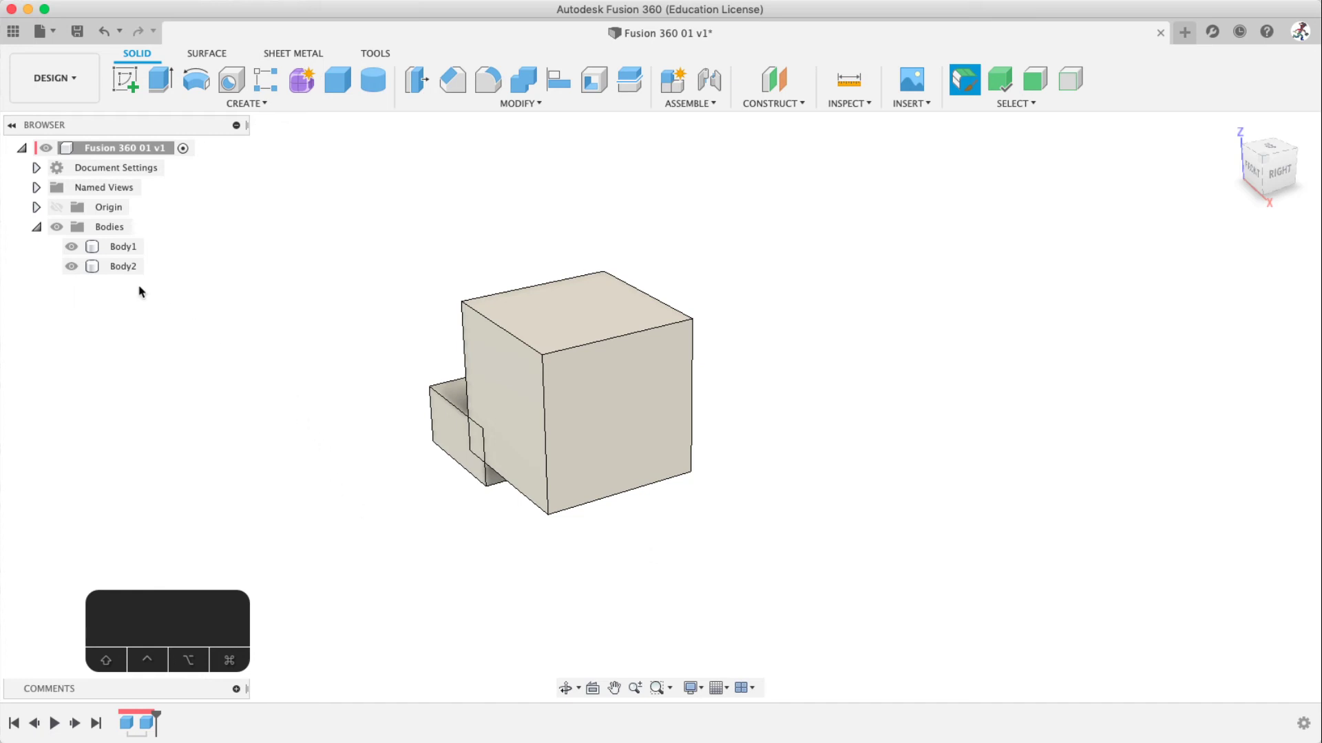
# Step: Select Body2 in the browser, look through its context commands, and close them without running any
pyautogui.click(125, 267)
pyautogui.rightClick(125, 269)
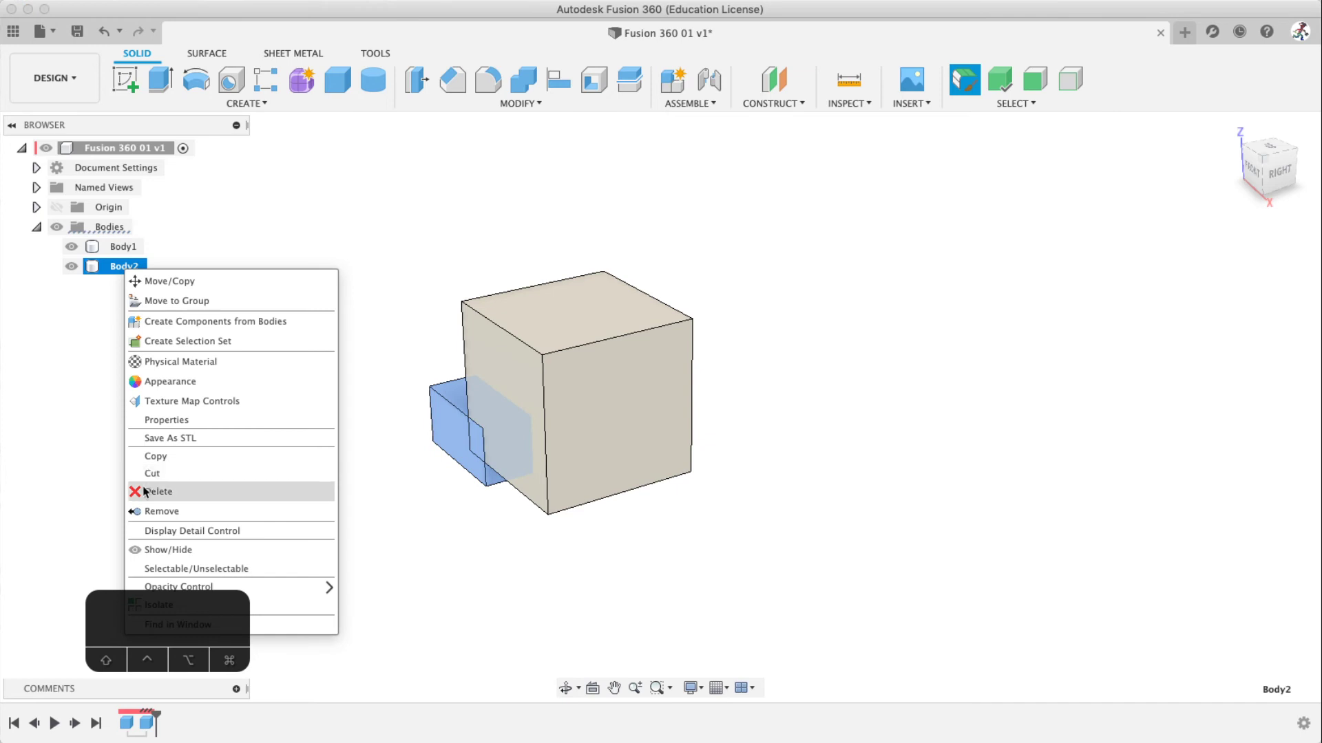
pyautogui.click(88, 503)
pyautogui.click(146, 458)
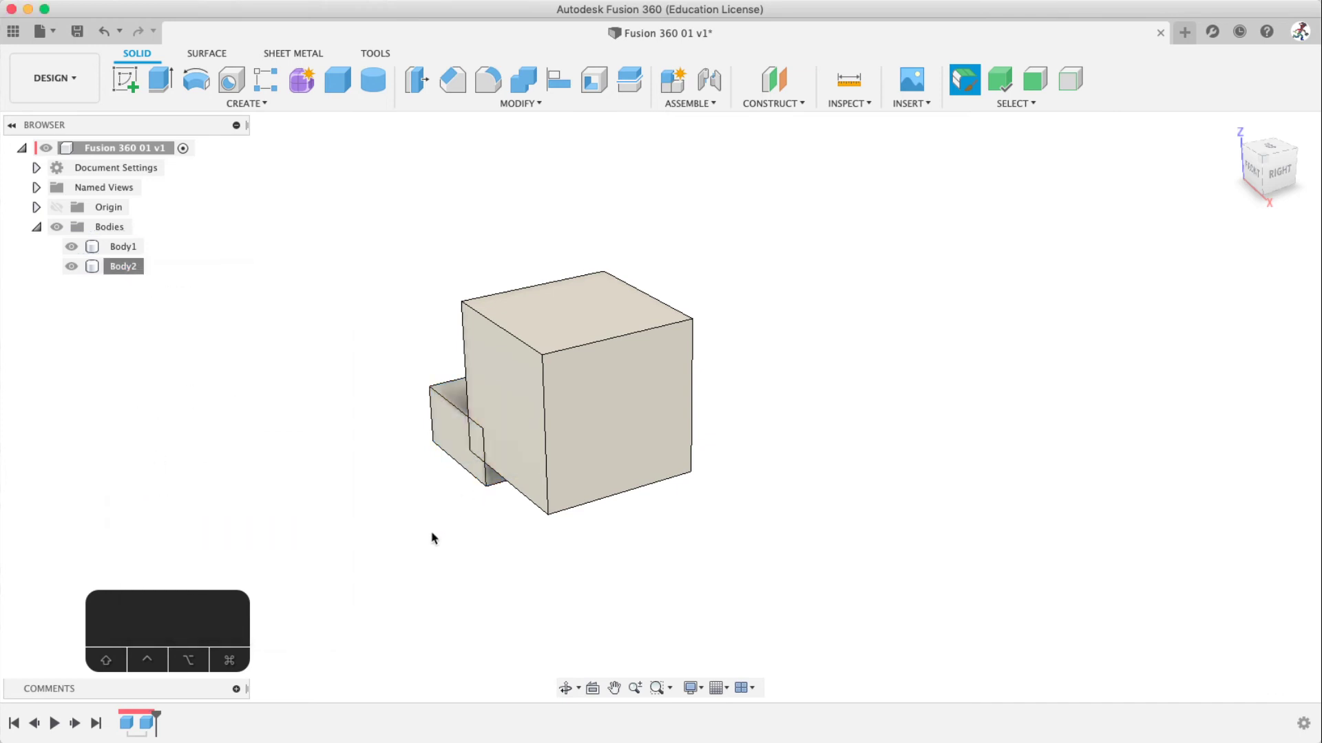
# Step: Check the timeline's design history options and look through the Modify commands, leaving both without a change
pyautogui.click(1304, 725)
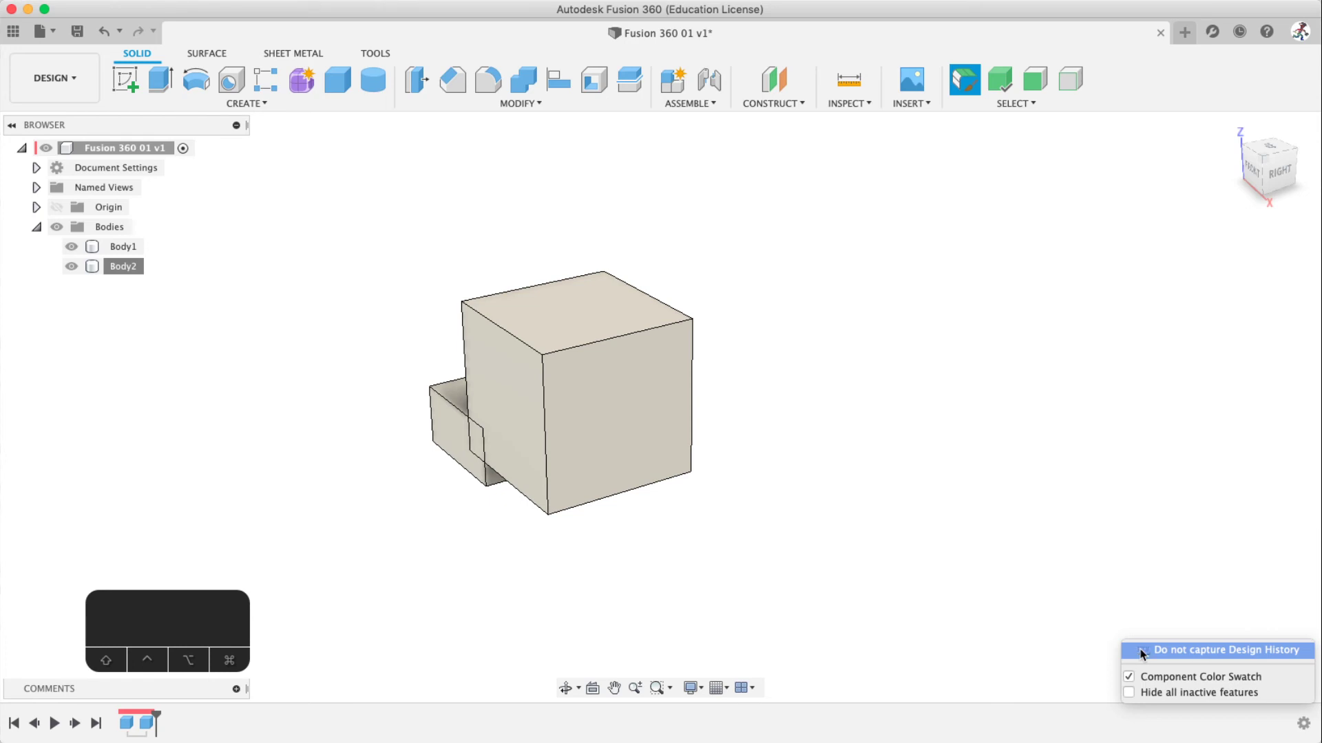
pyautogui.click(795, 523)
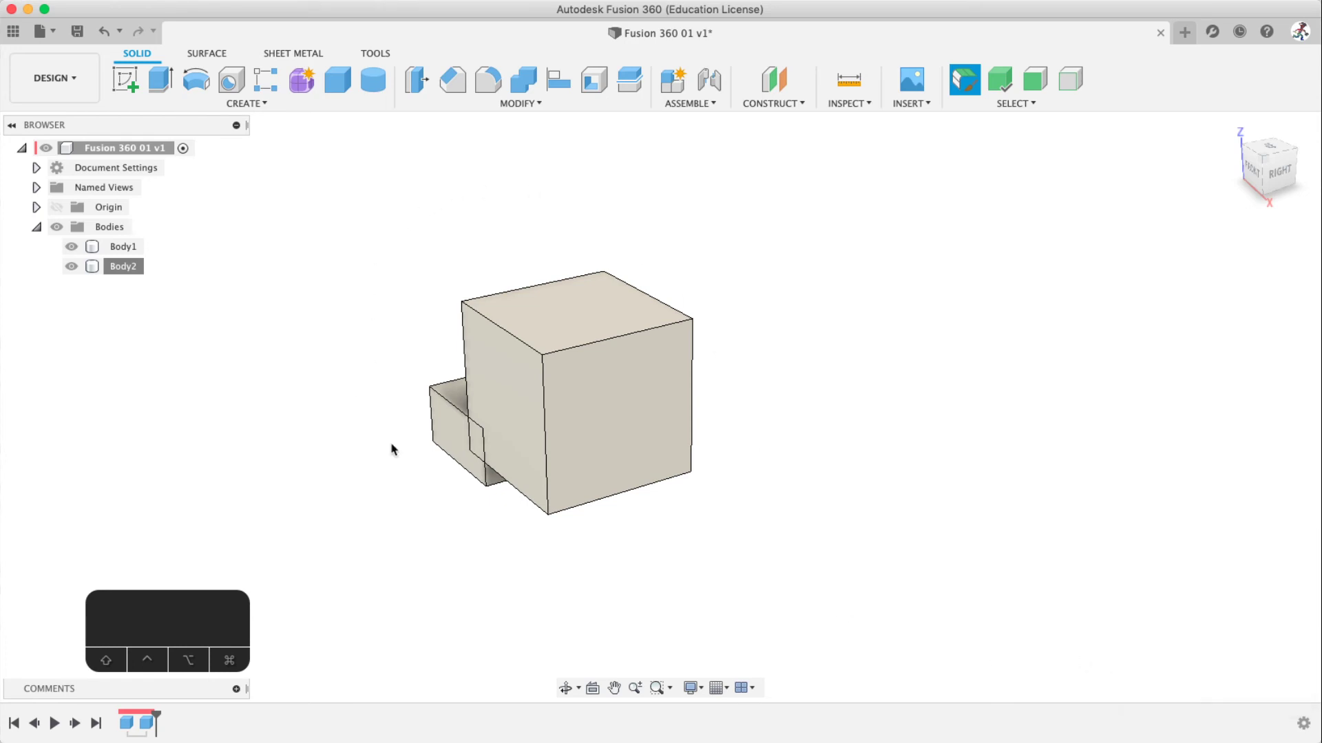
pyautogui.click(524, 105)
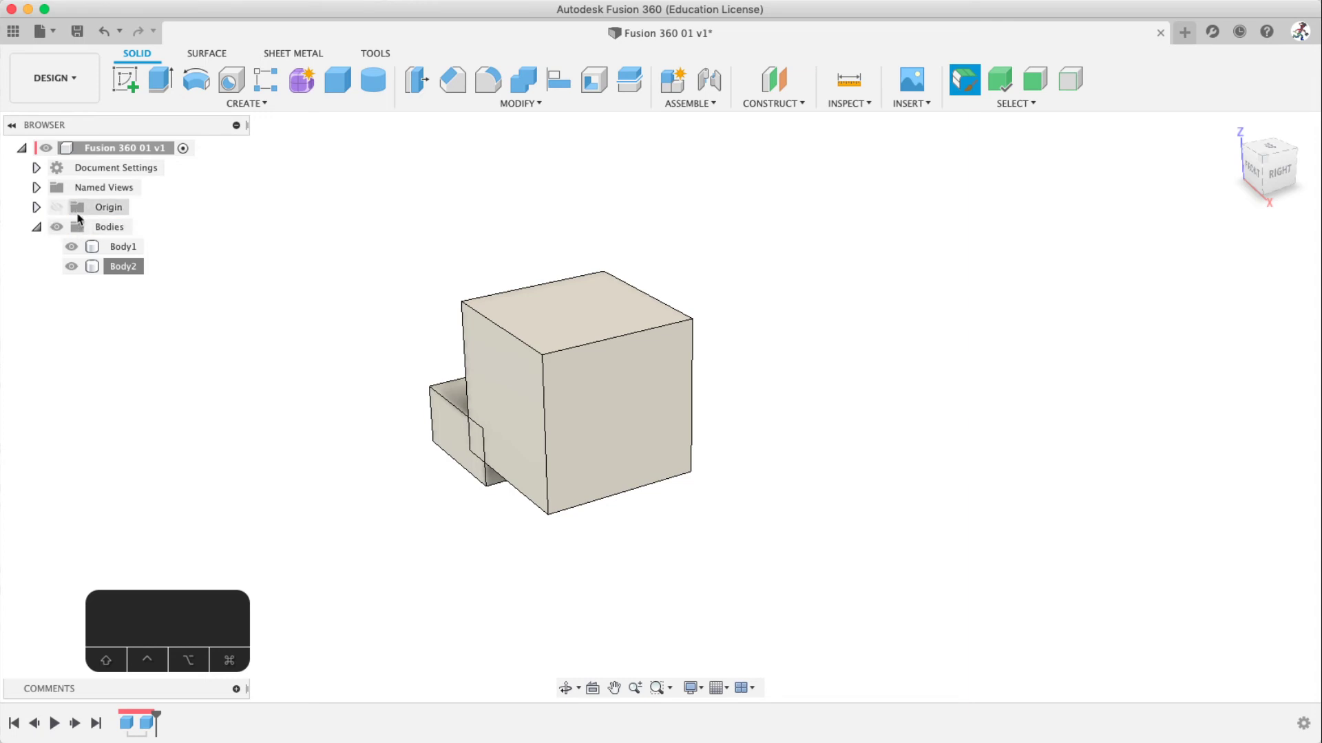
pyautogui.click(496, 104)
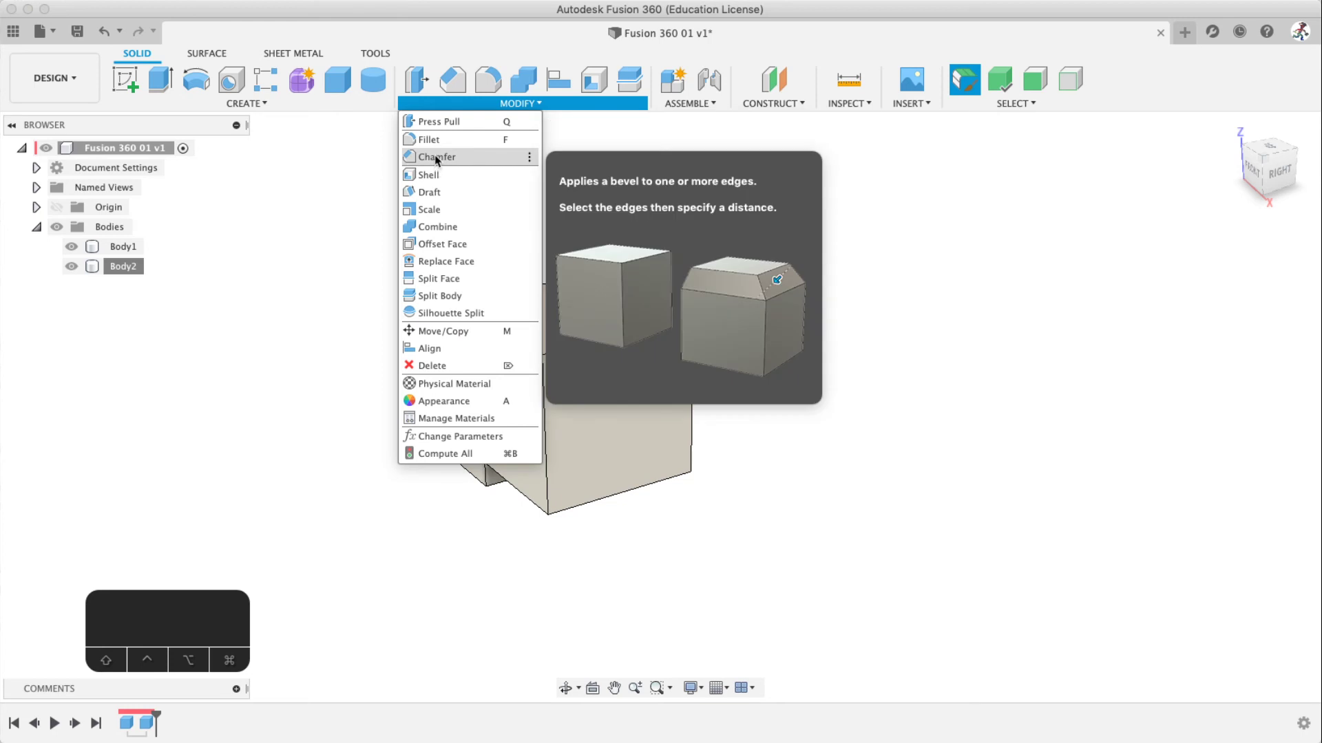
pyautogui.click(268, 207)
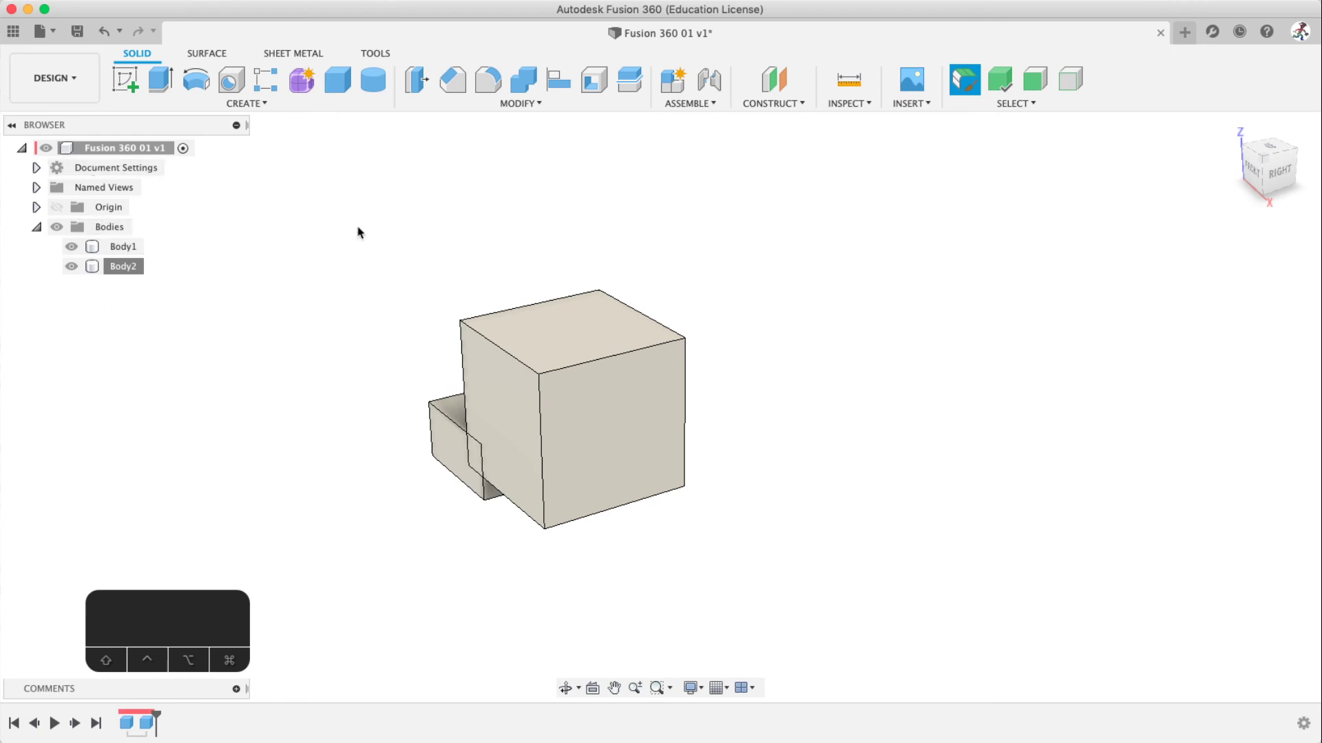
# Step: Select the Bodies folder in the browser and clear the selection
pyautogui.click(106, 227)
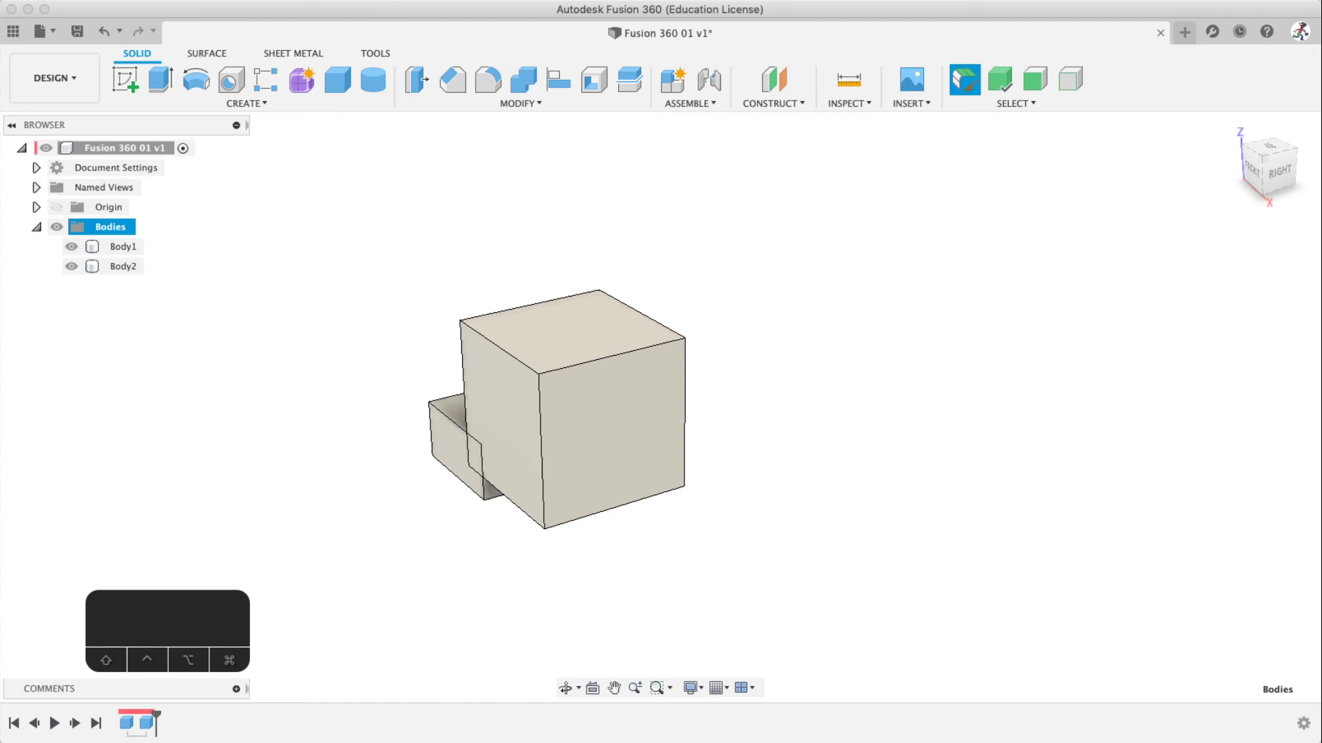
pyautogui.click(753, 480)
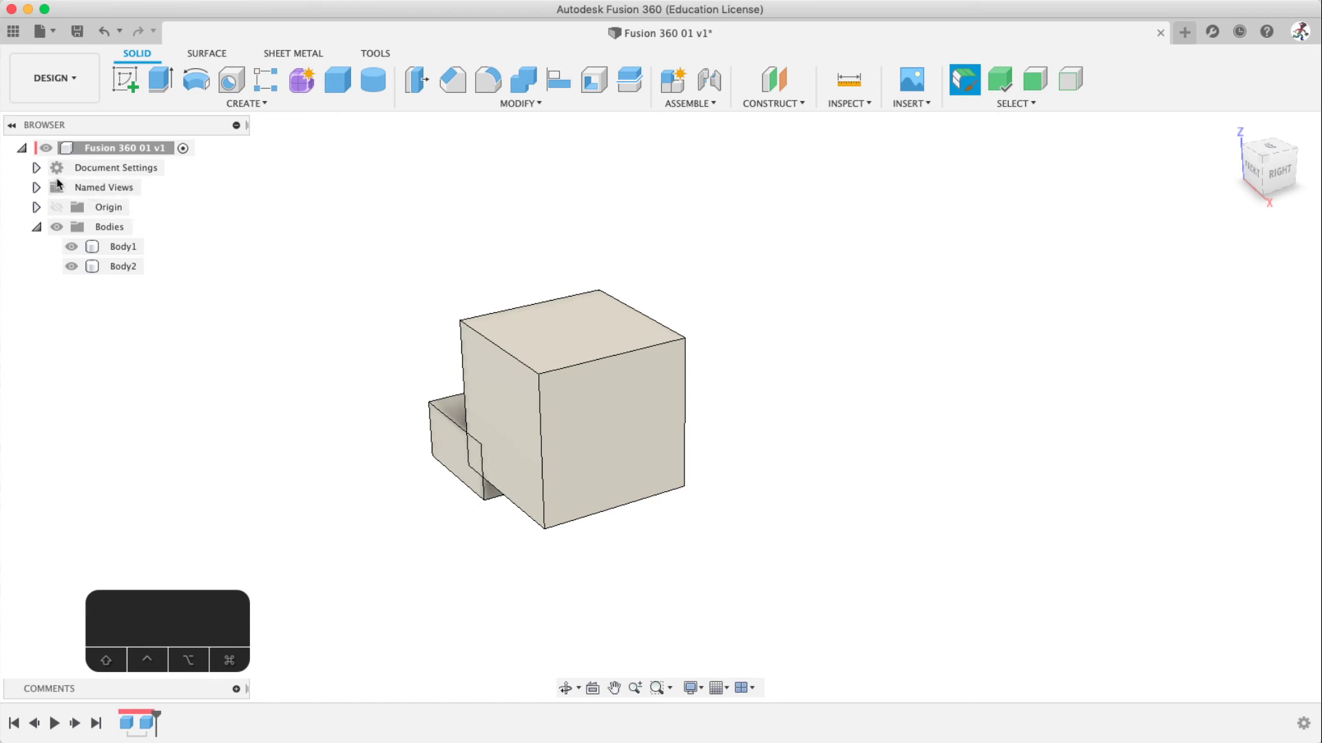
# Step: Expand the document settings, start changing the active units, and view the available unit types
pyautogui.click(37, 168)
pyautogui.moveTo(106, 191)
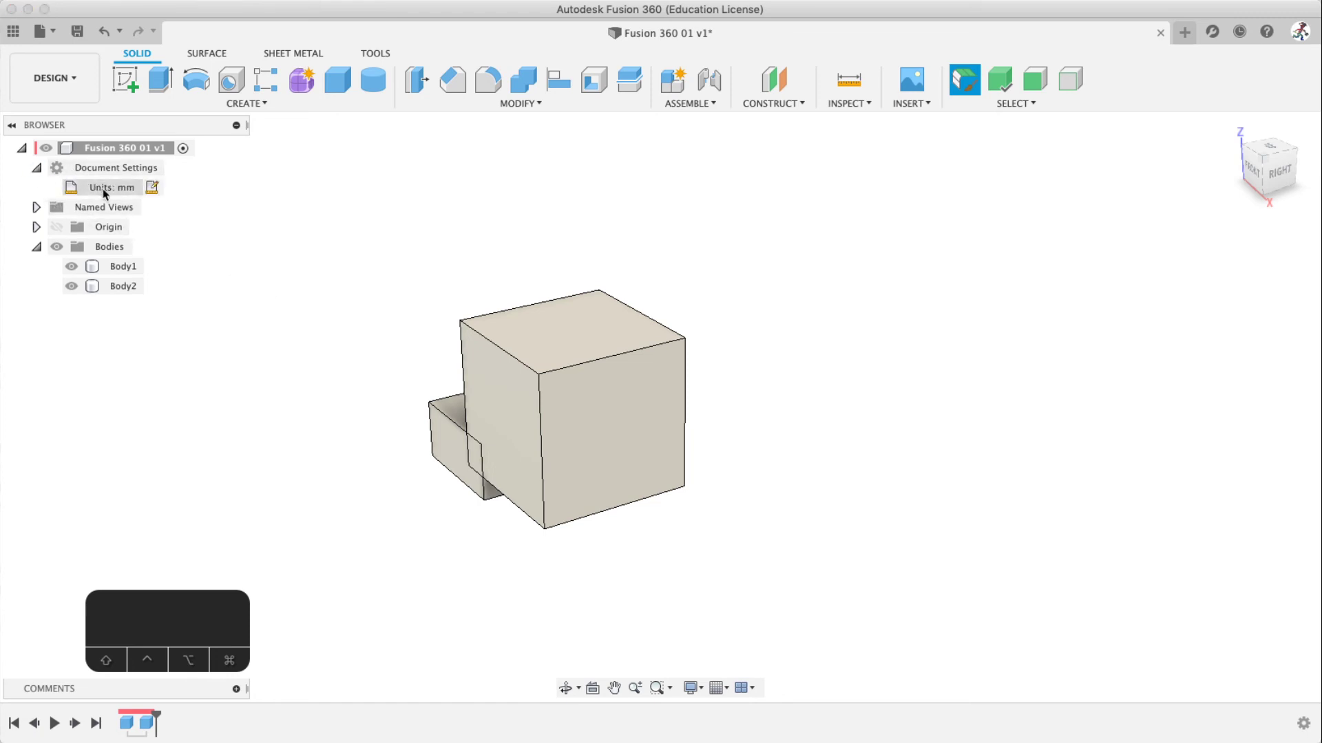
pyautogui.click(152, 192)
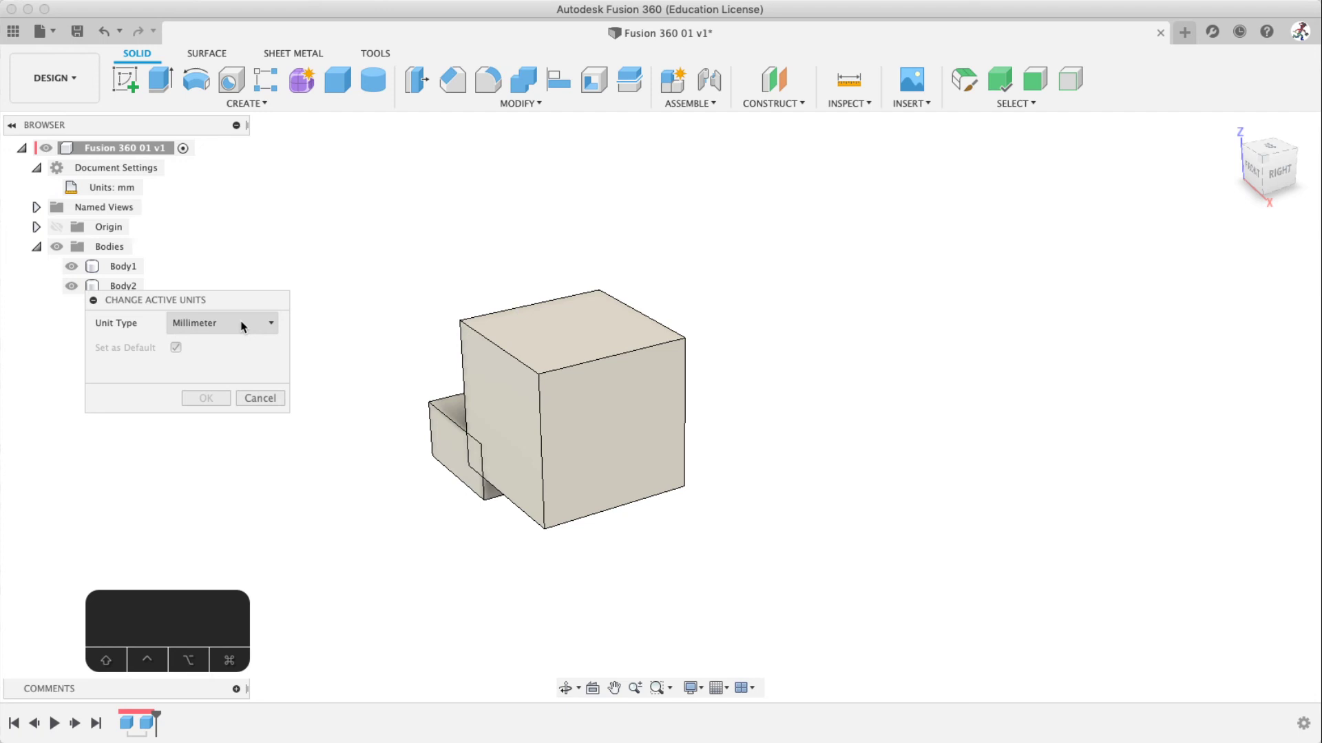
pyautogui.click(242, 326)
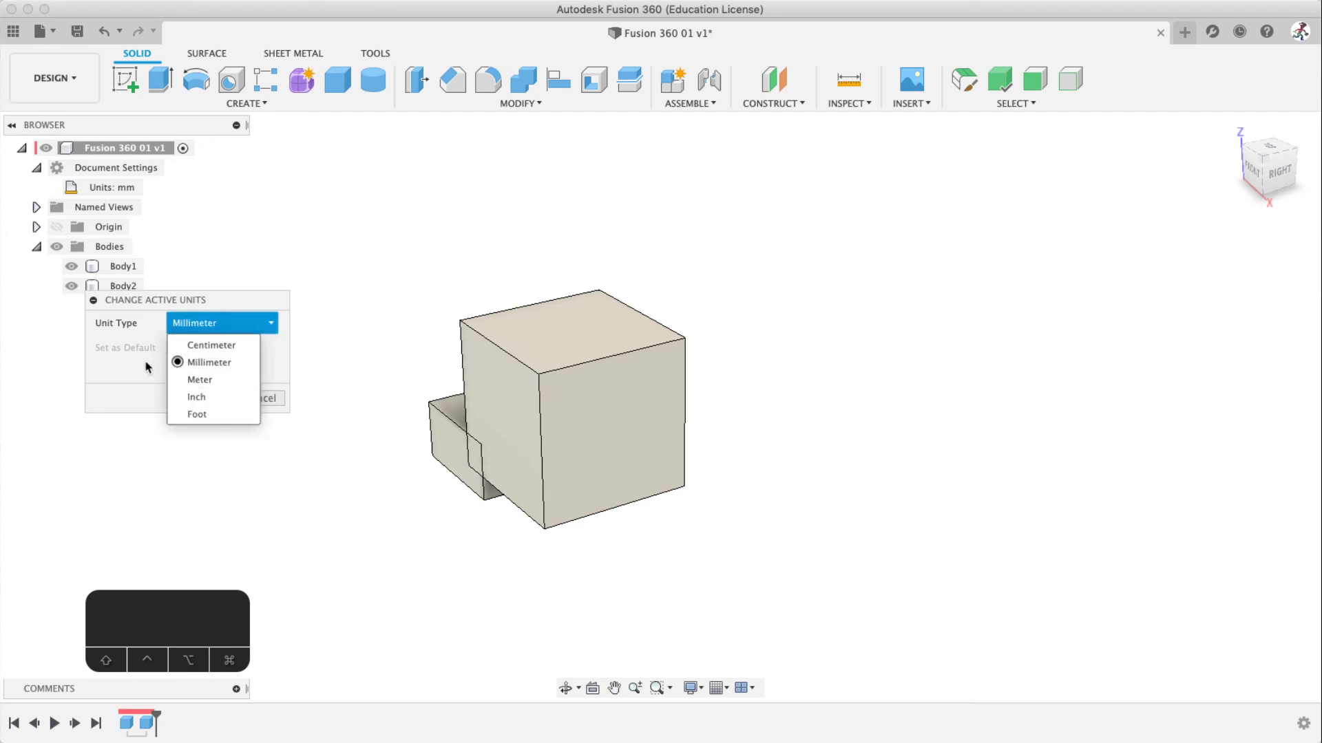
pyautogui.click(147, 367)
# Step: Try Inch as the document's unit type, switch back to Millimeter, and cancel the unit change
pyautogui.click(178, 327)
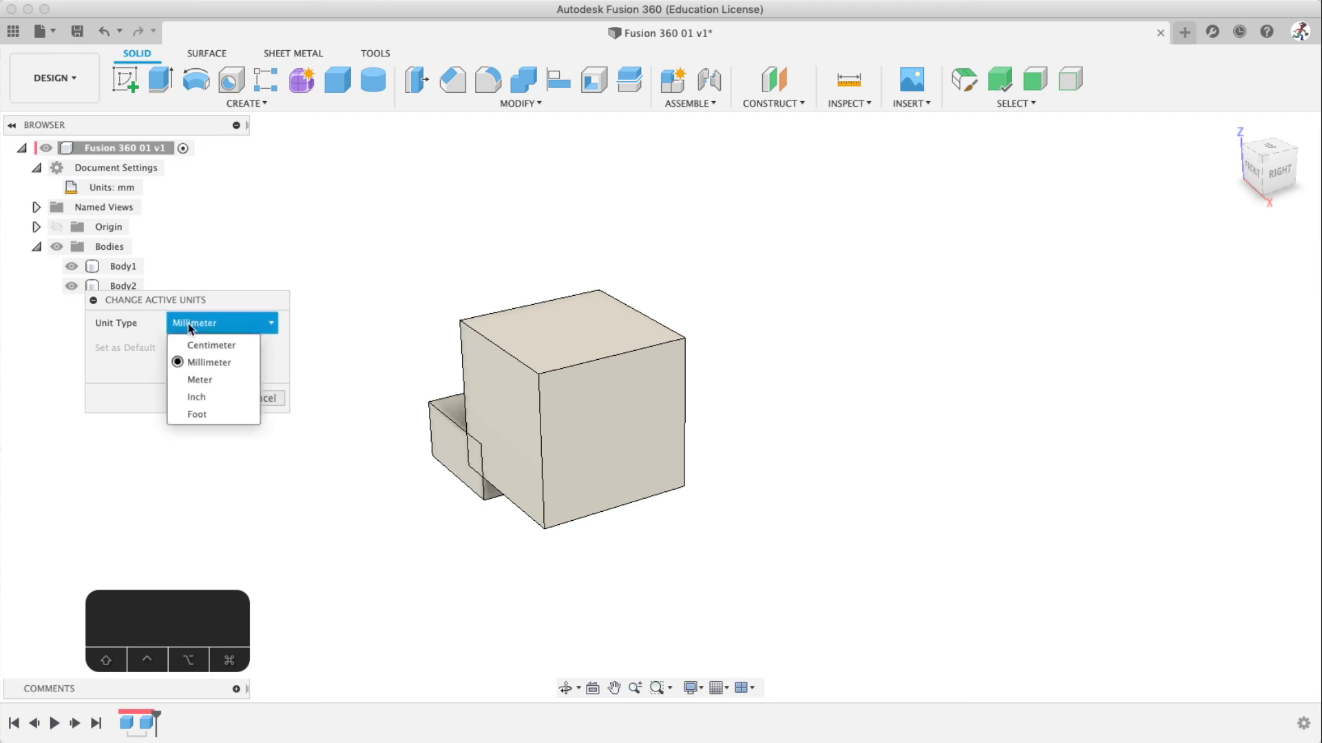
pyautogui.click(197, 397)
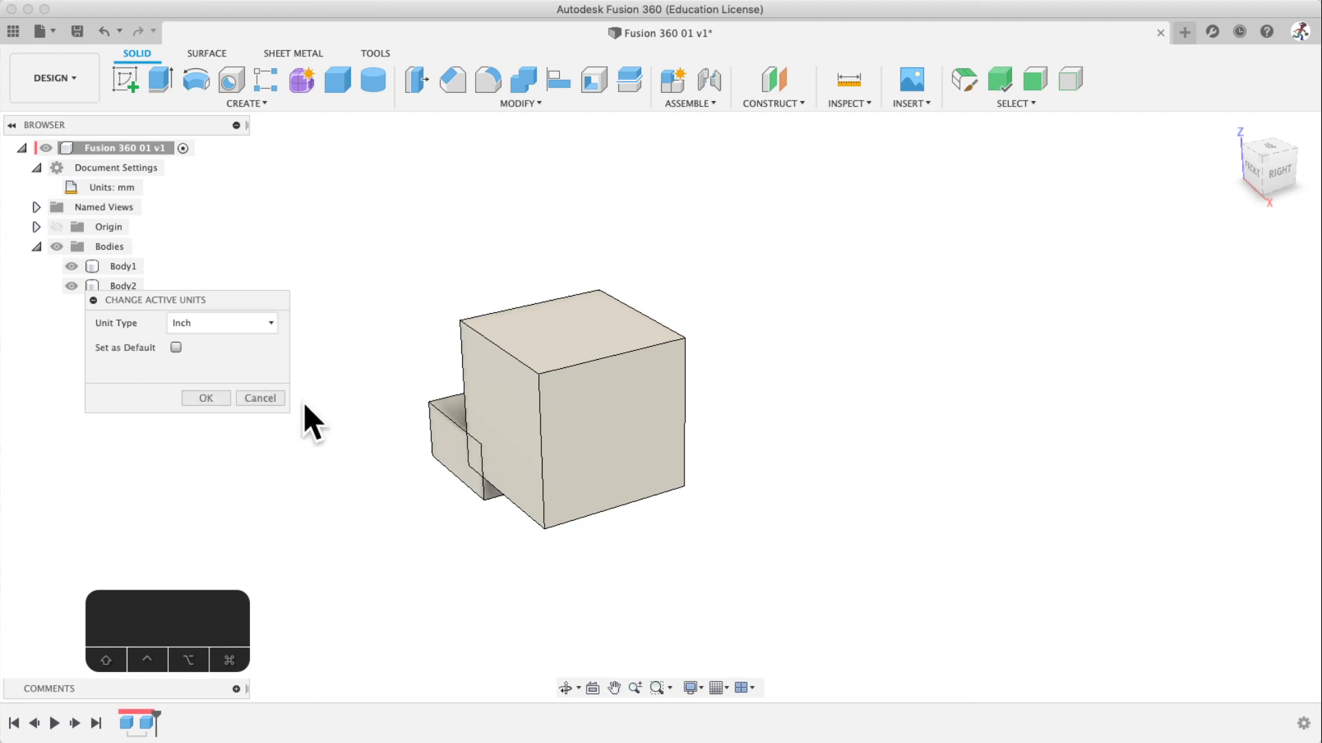
pyautogui.click(248, 321)
pyautogui.click(244, 362)
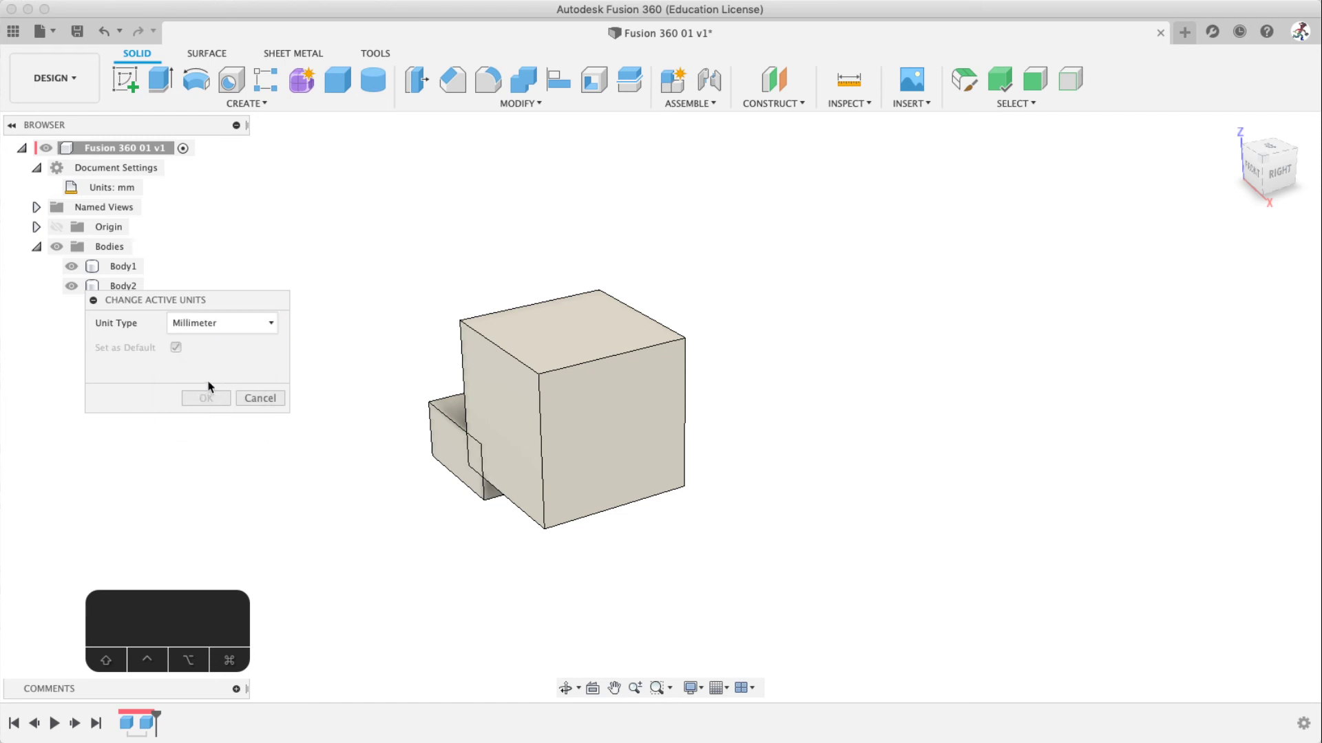
pyautogui.click(256, 397)
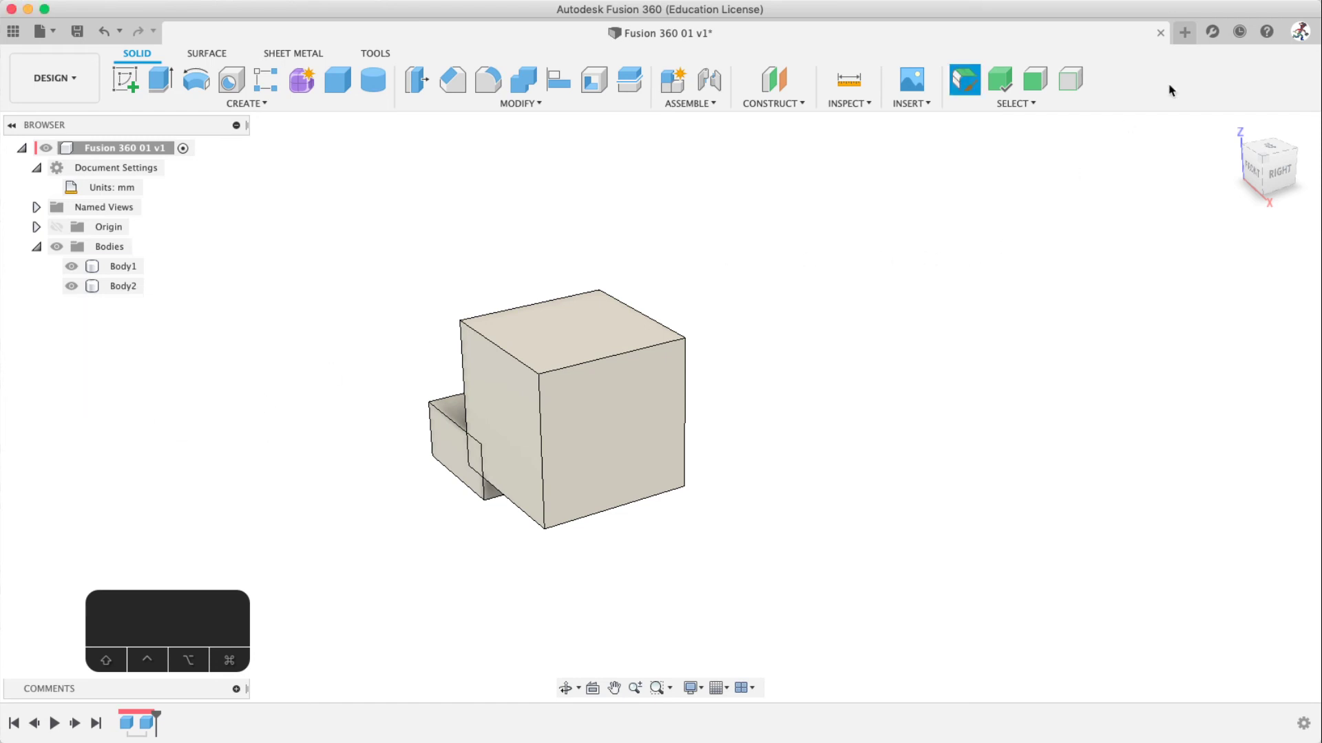
# Step: Open the application preferences and review the Design, Manufacture, Electronics and General pages, collapsing the Electronics group
pyautogui.click(1300, 31)
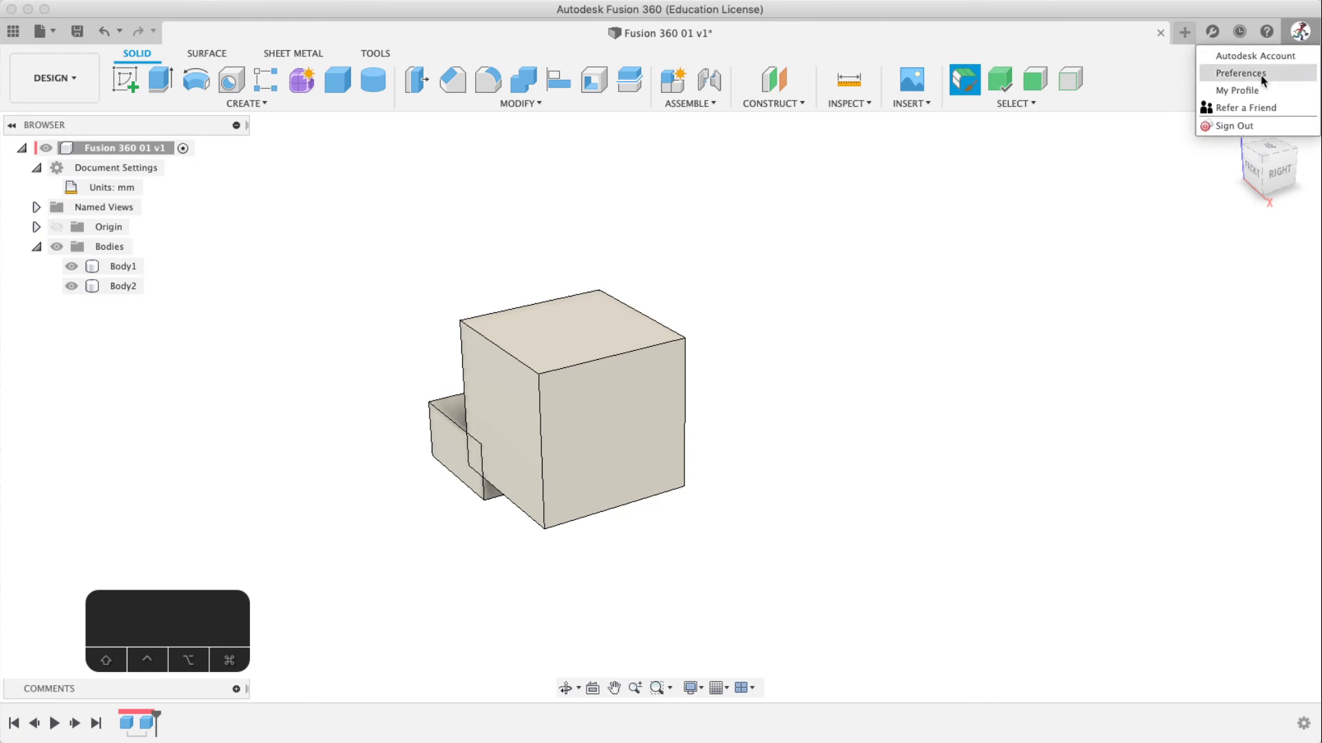
pyautogui.click(1241, 73)
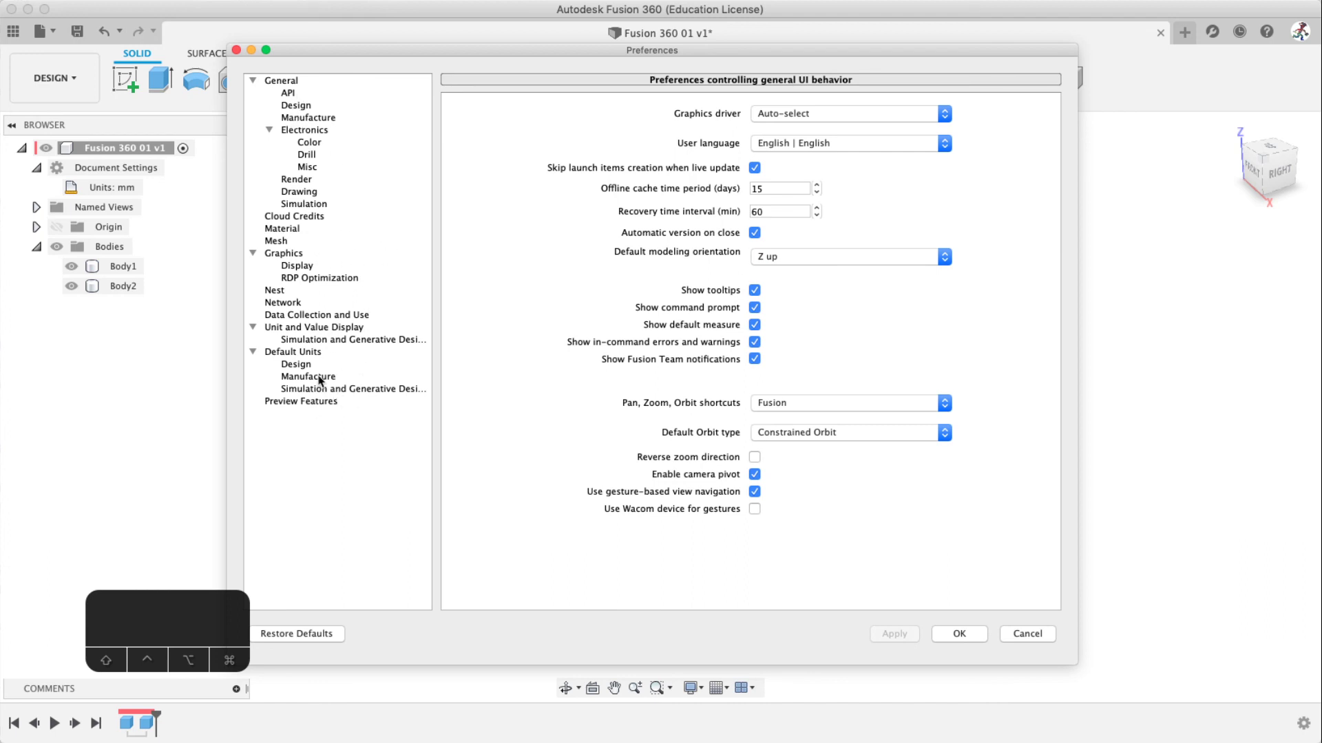
pyautogui.click(292, 105)
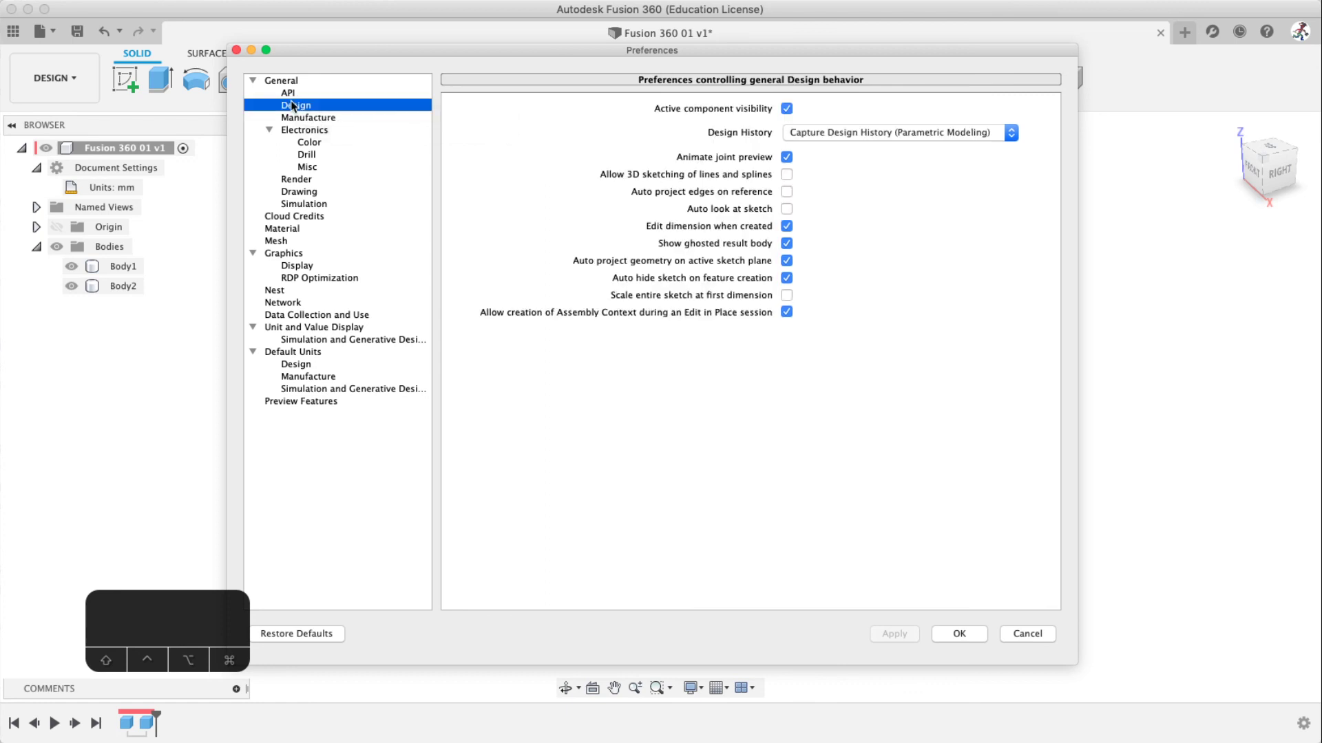
pyautogui.click(317, 118)
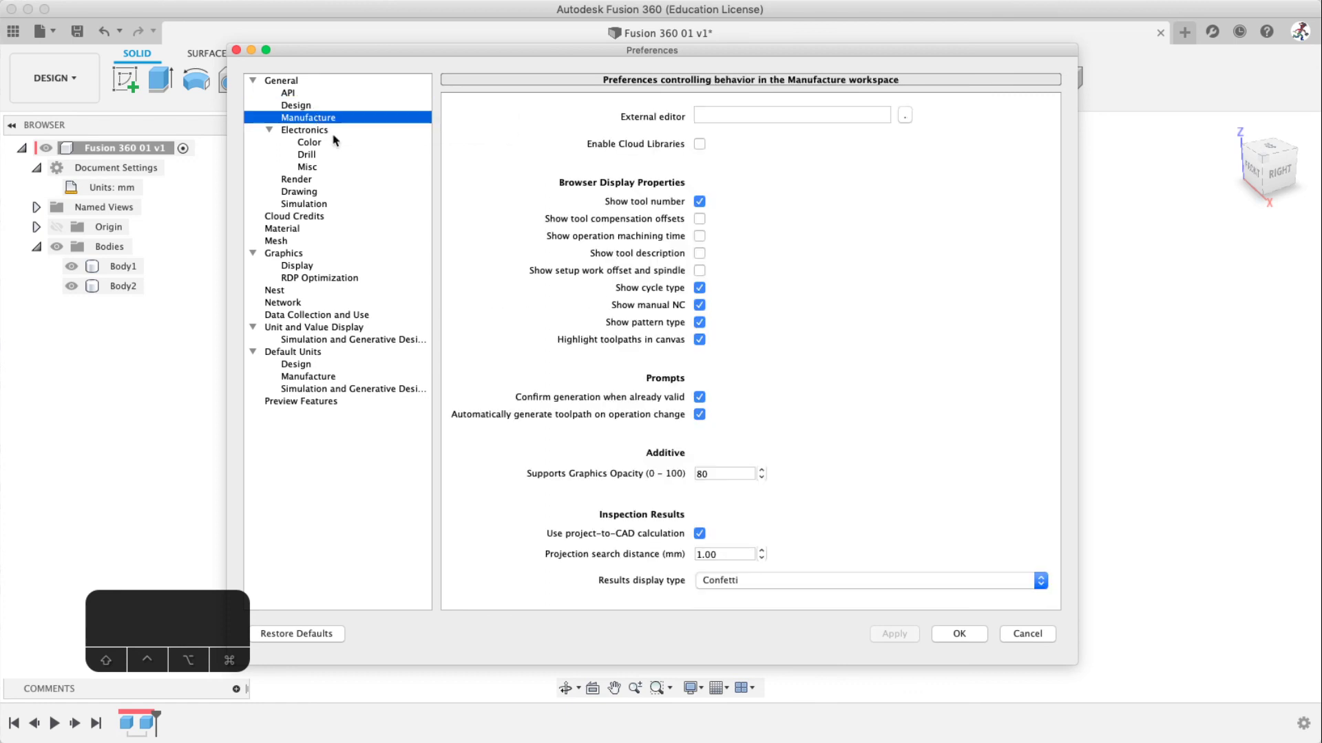
pyautogui.click(280, 134)
pyautogui.click(269, 130)
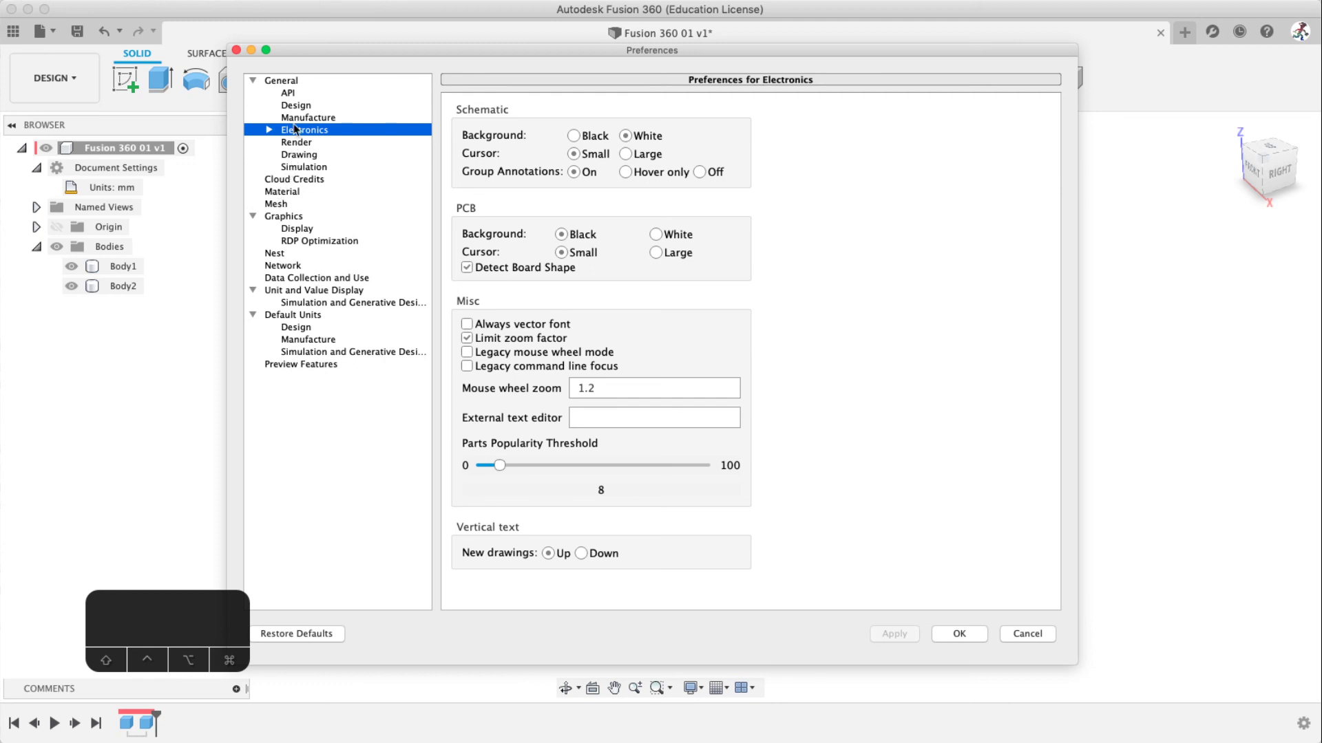
pyautogui.click(288, 95)
pyautogui.click(283, 84)
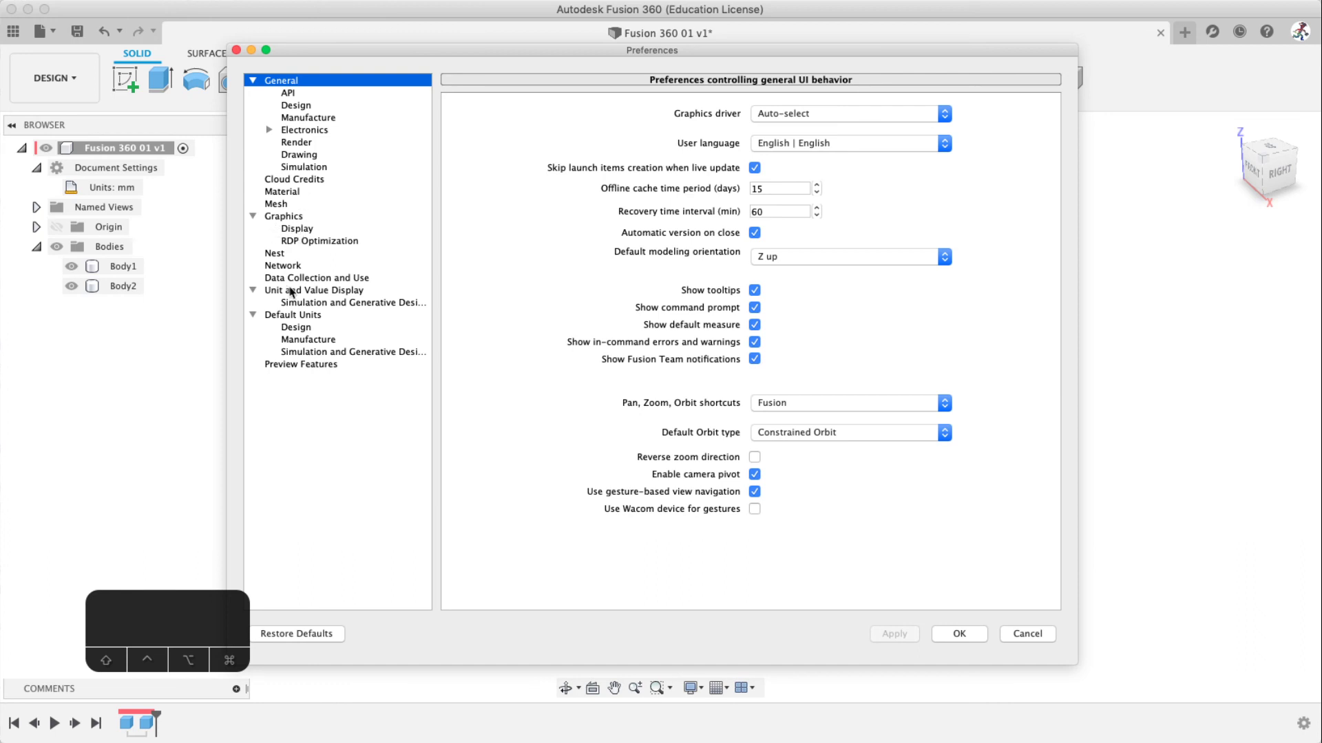
# Step: Examine the general and angular precision choices in the Unit and Value Display preferences and cancel the preferences
pyautogui.click(293, 290)
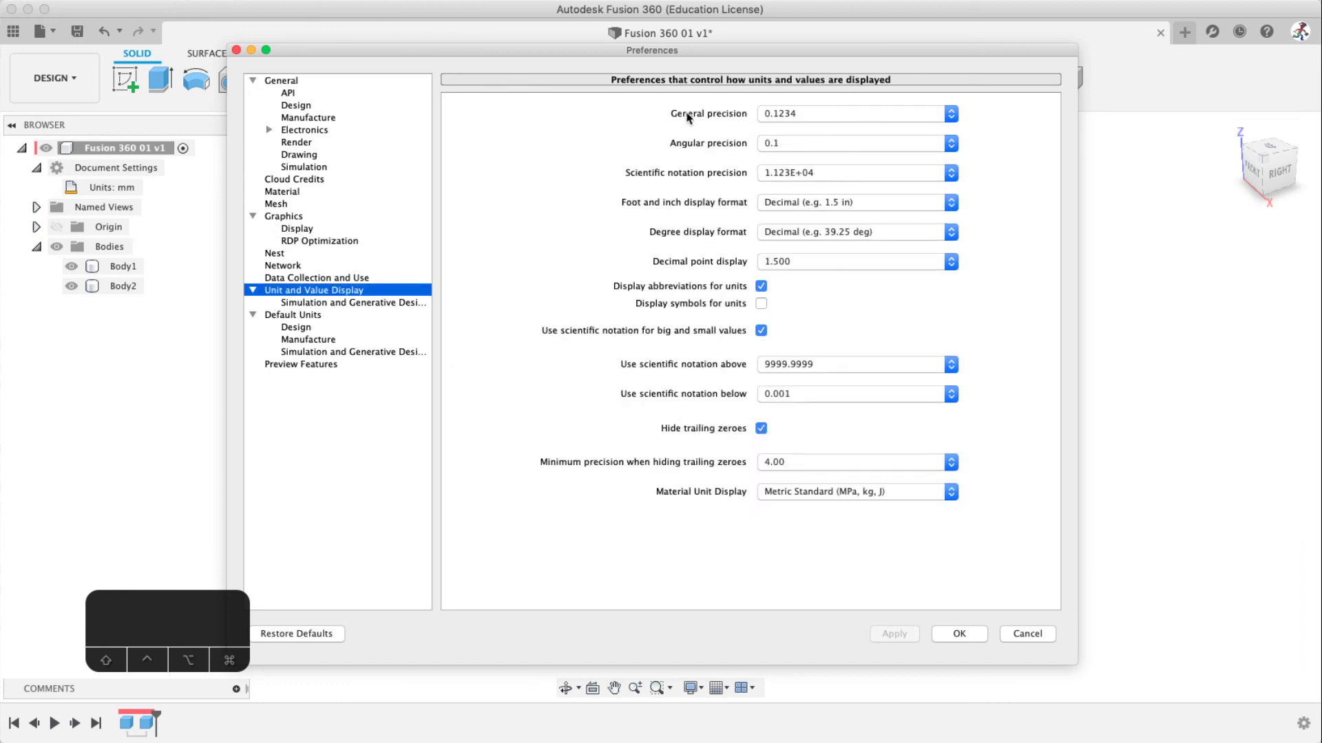
pyautogui.click(803, 117)
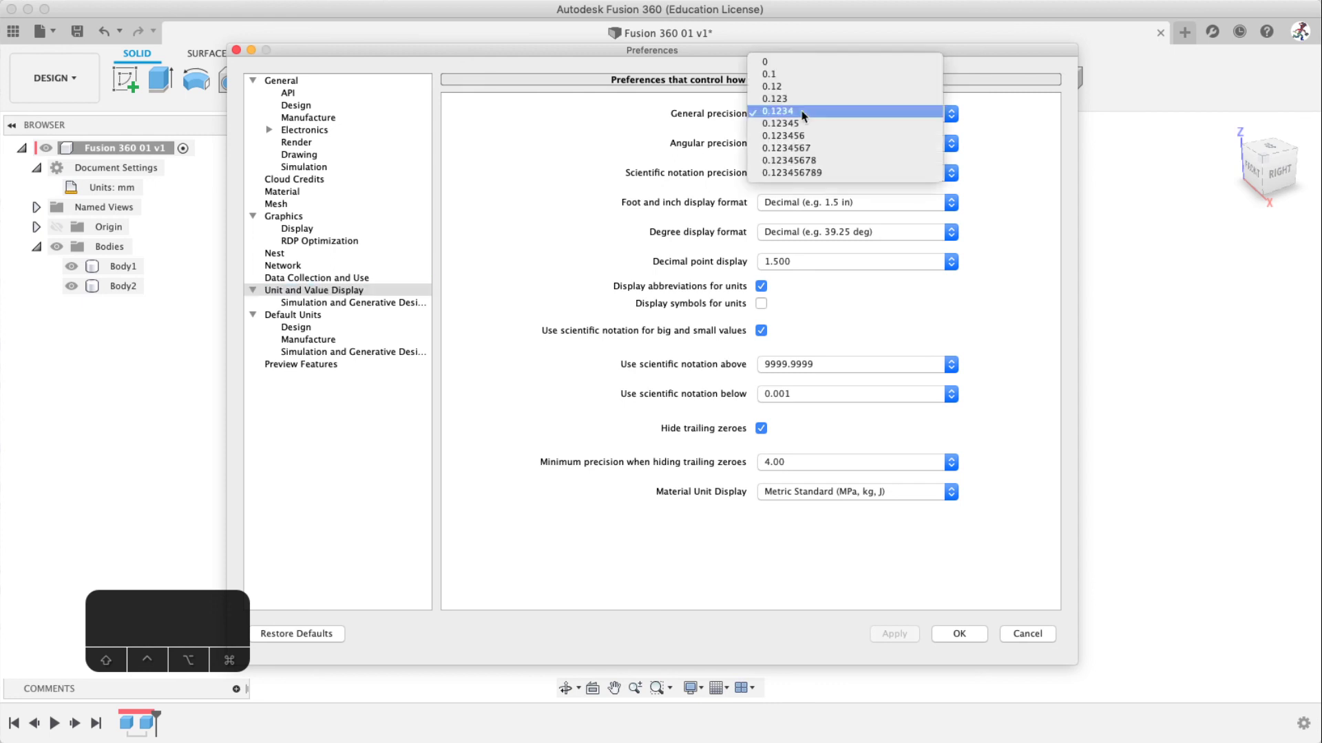
pyautogui.click(453, 146)
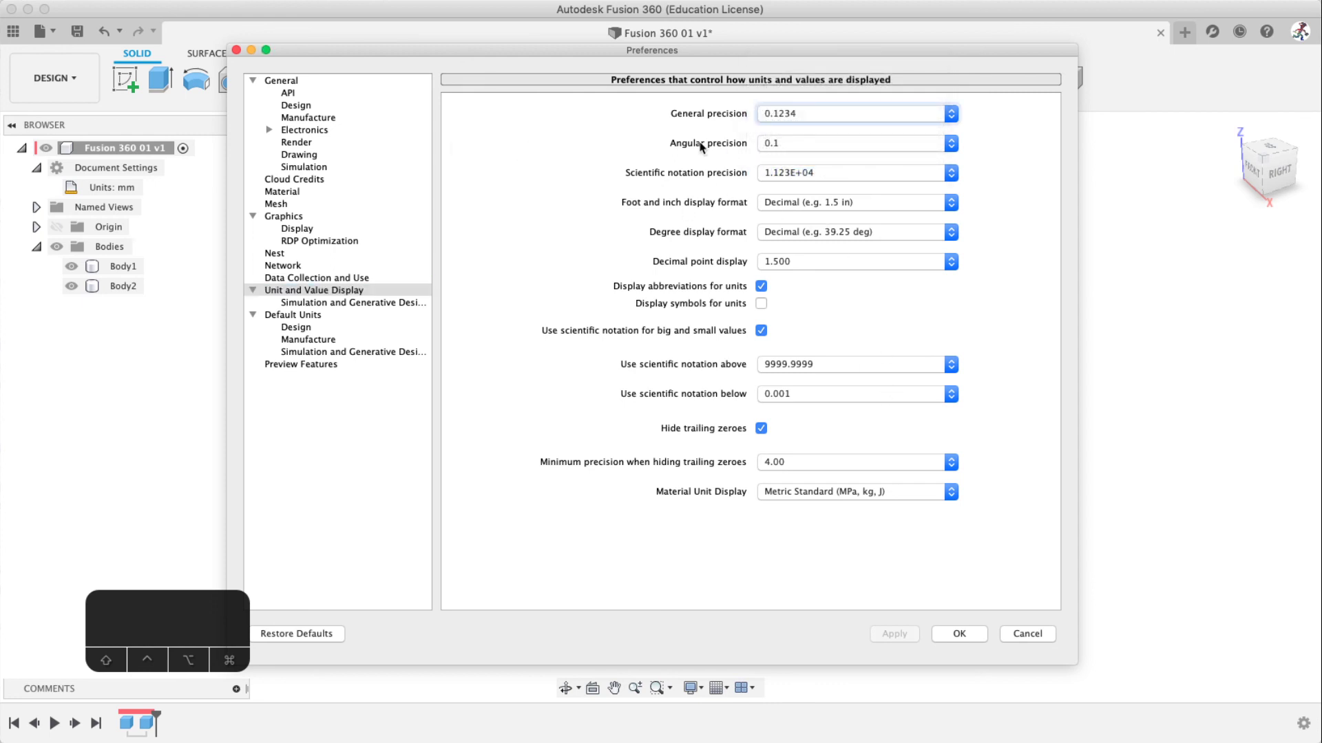
pyautogui.click(776, 145)
pyautogui.click(618, 157)
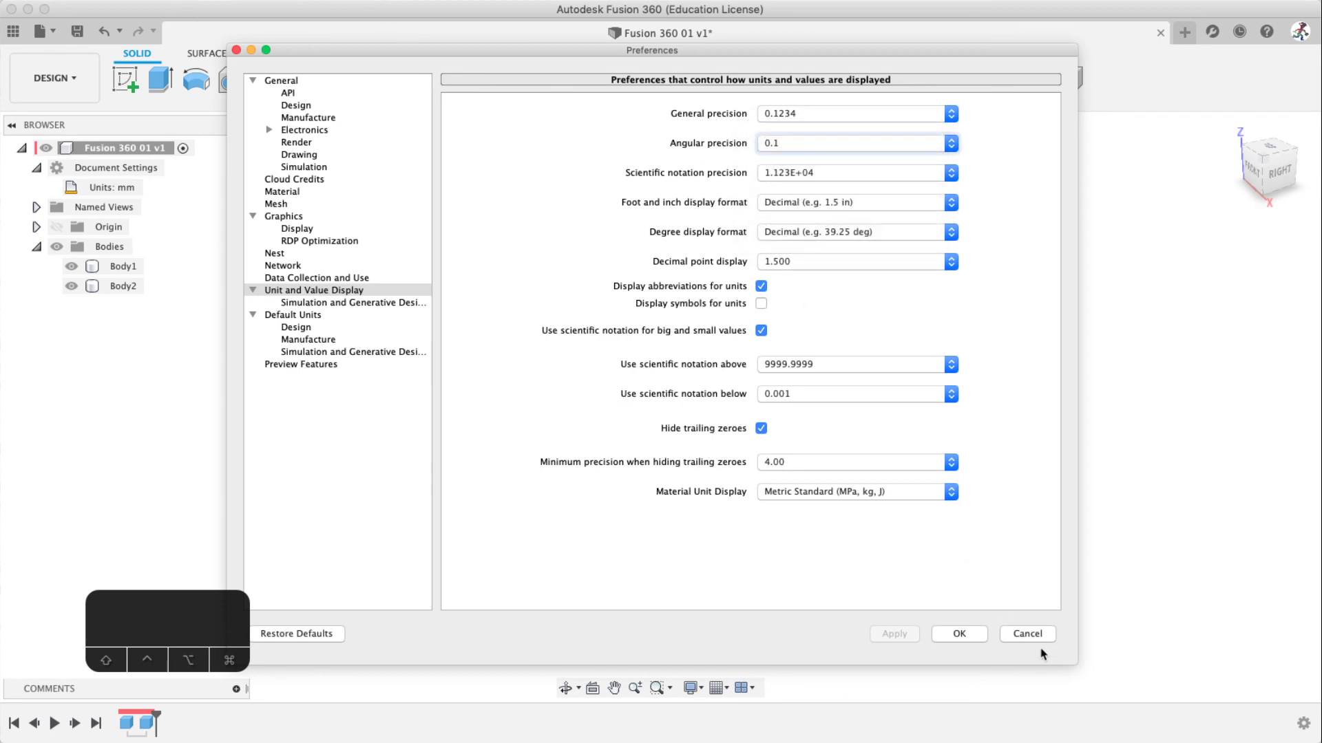
pyautogui.click(1027, 633)
# Step: Check the document's active unit type once more, cancel without a change, and collapse the document settings
pyautogui.moveTo(150, 194)
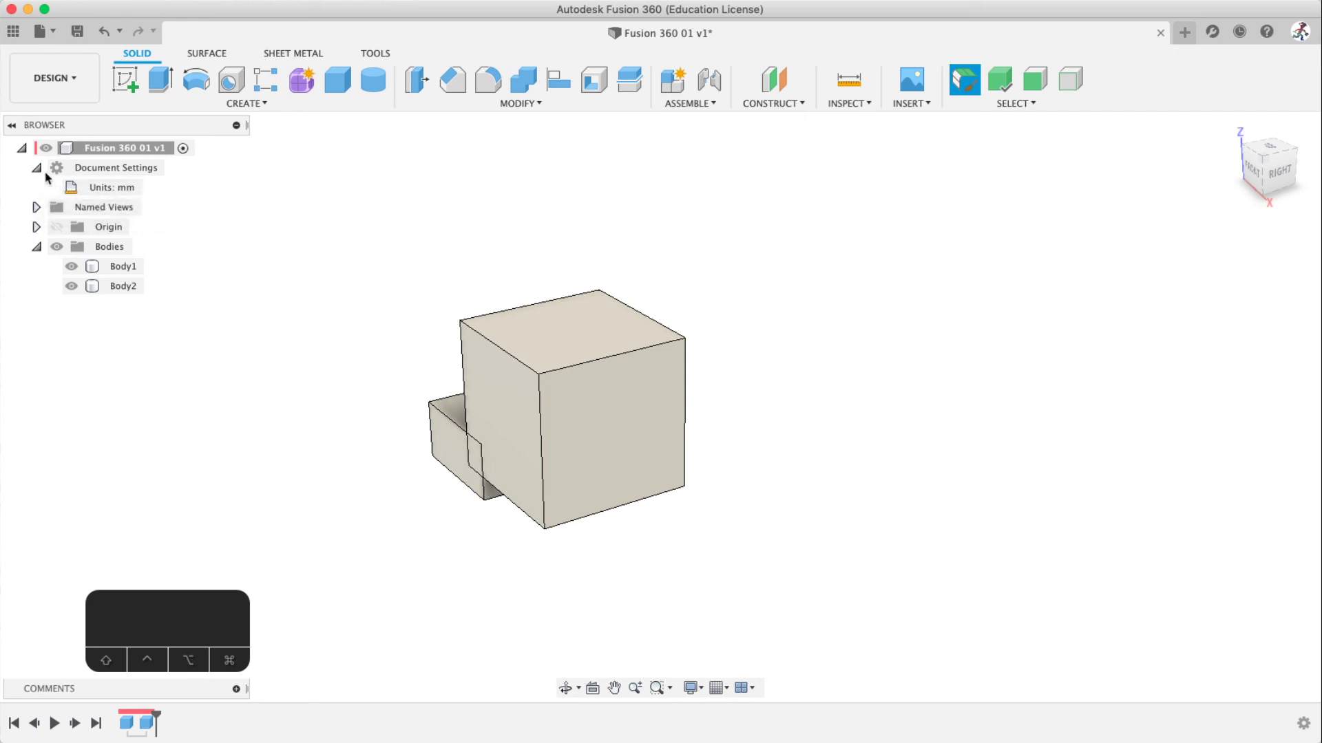
pyautogui.click(152, 187)
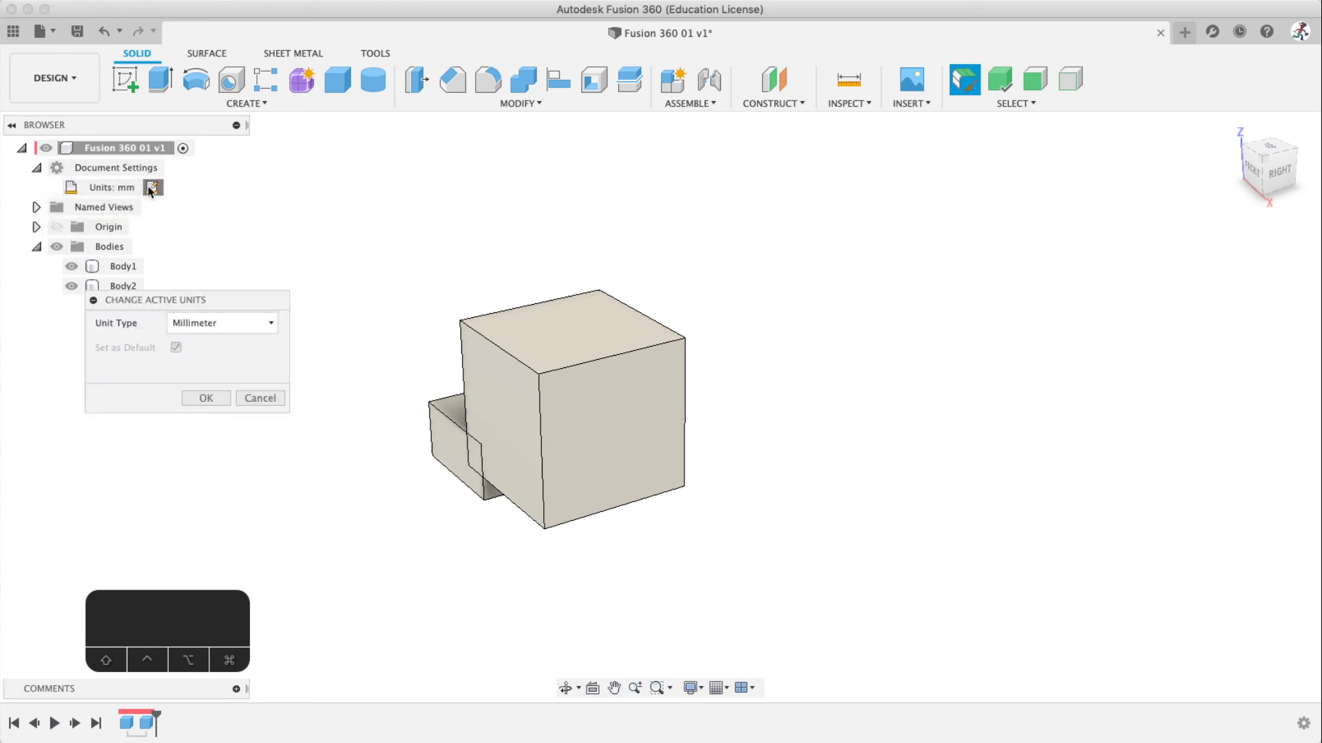
pyautogui.click(186, 324)
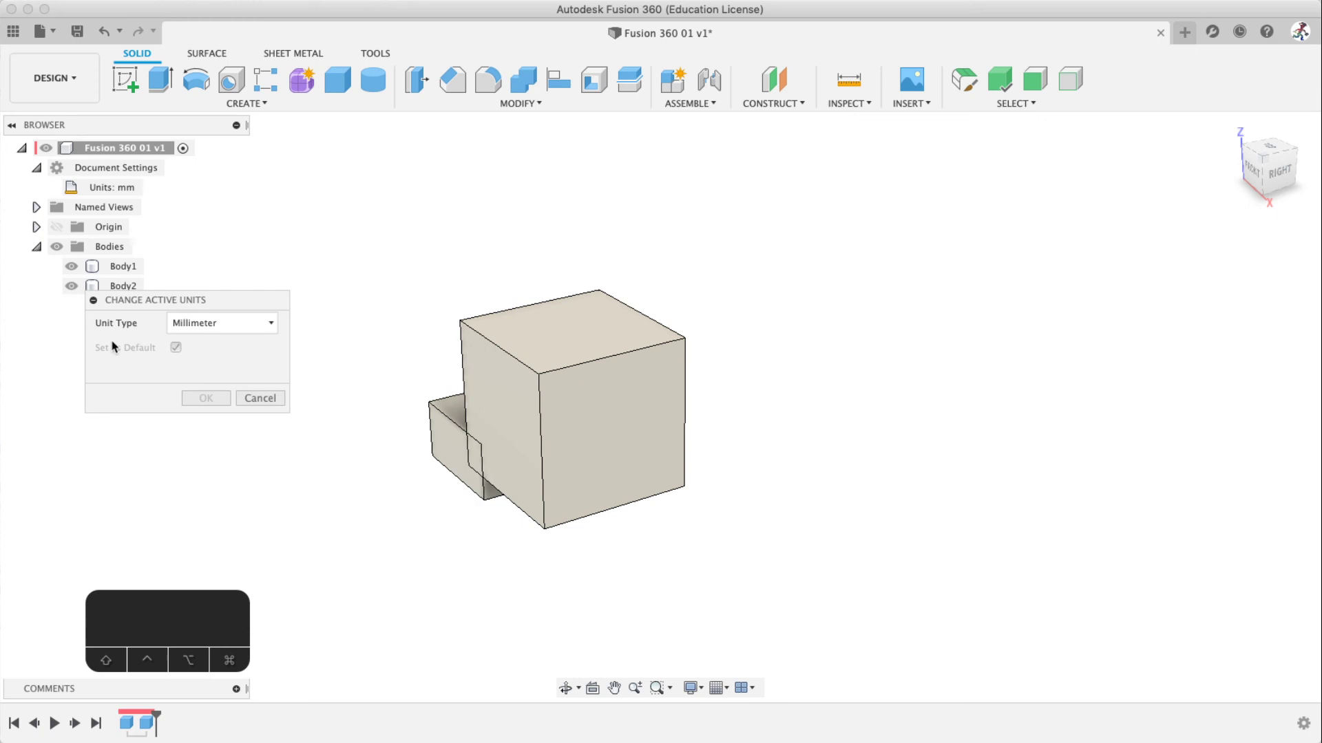
pyautogui.click(260, 398)
pyautogui.click(37, 169)
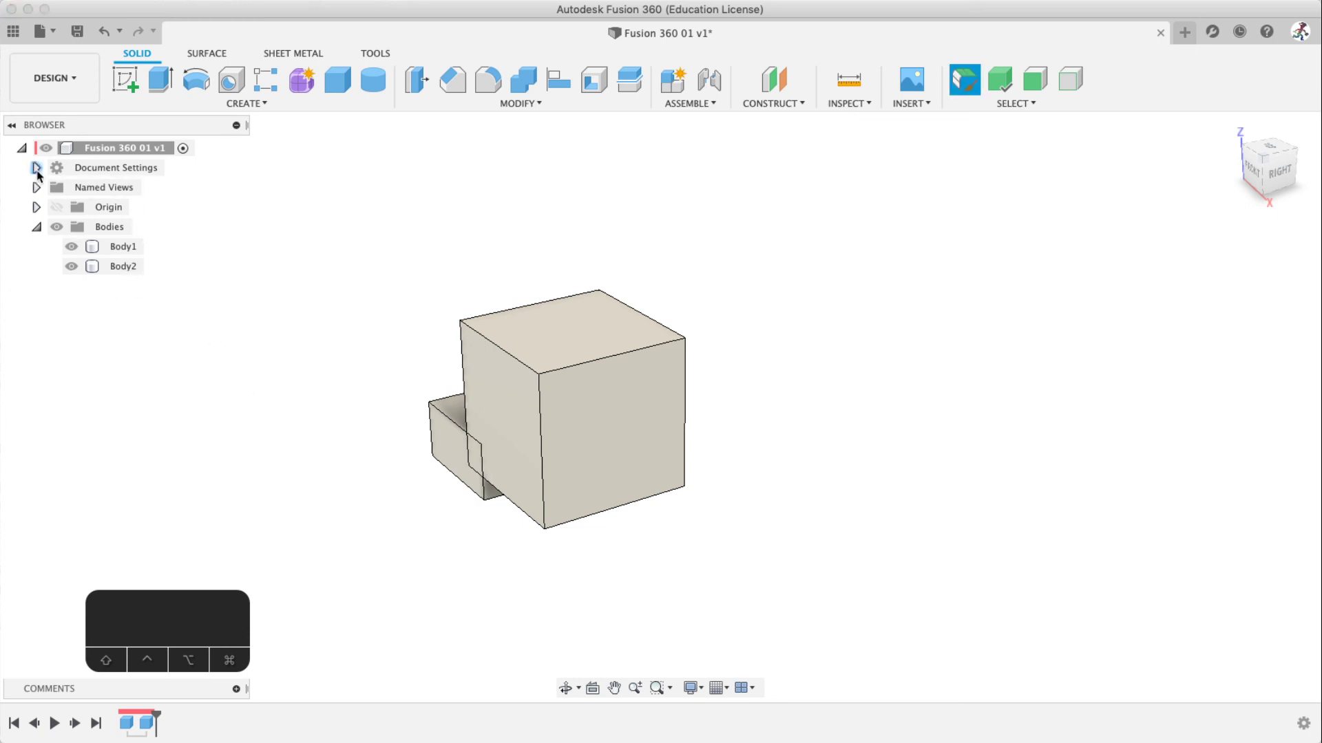
# Step: Examine the Material Unit Display options in the Unit and Value Display preferences and cancel the preferences
pyautogui.click(1297, 32)
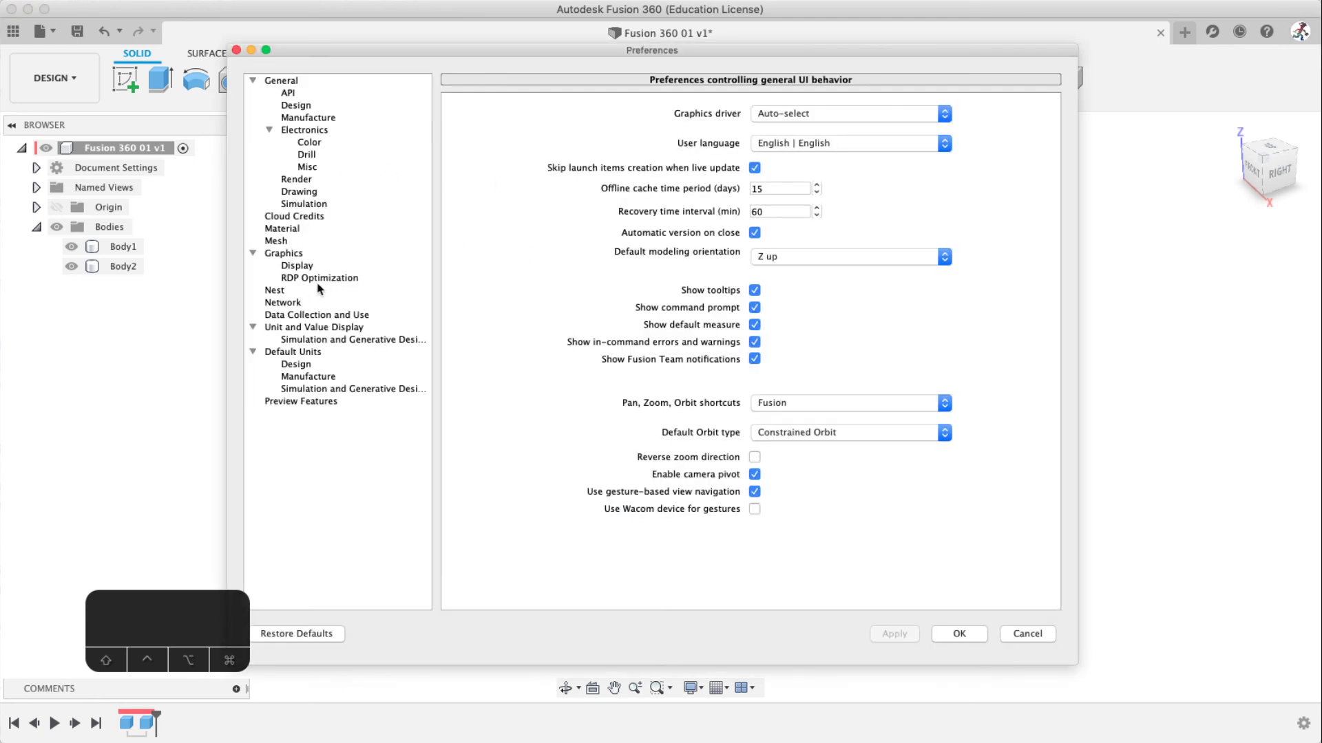
pyautogui.click(319, 329)
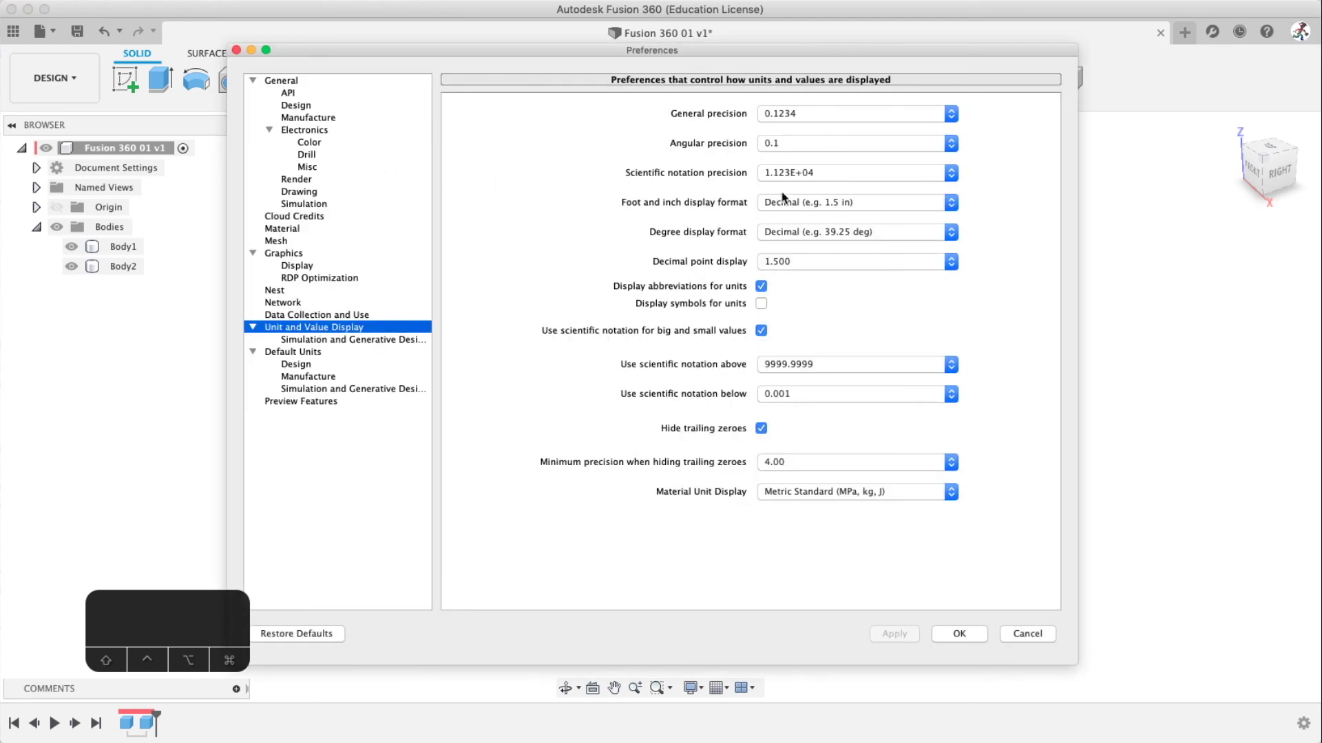
pyautogui.click(829, 493)
pyautogui.press('Escape')
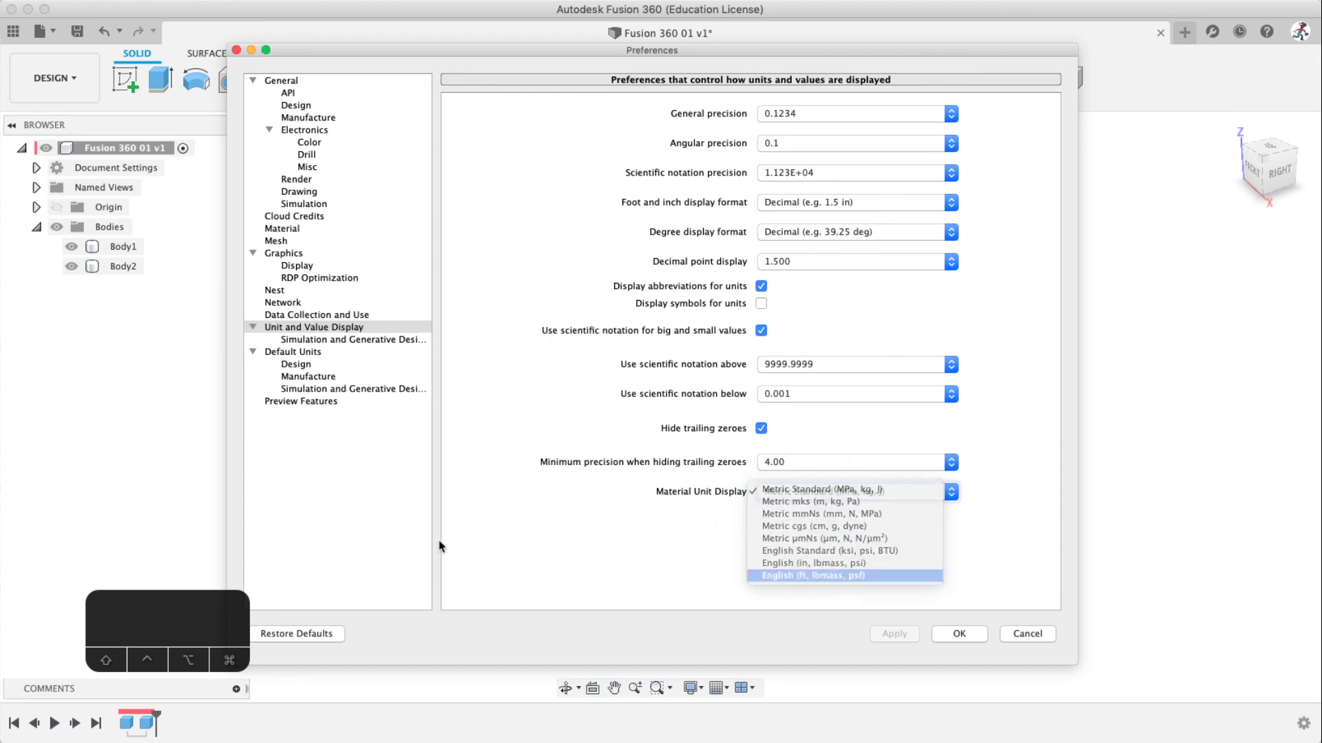
pyautogui.click(1039, 637)
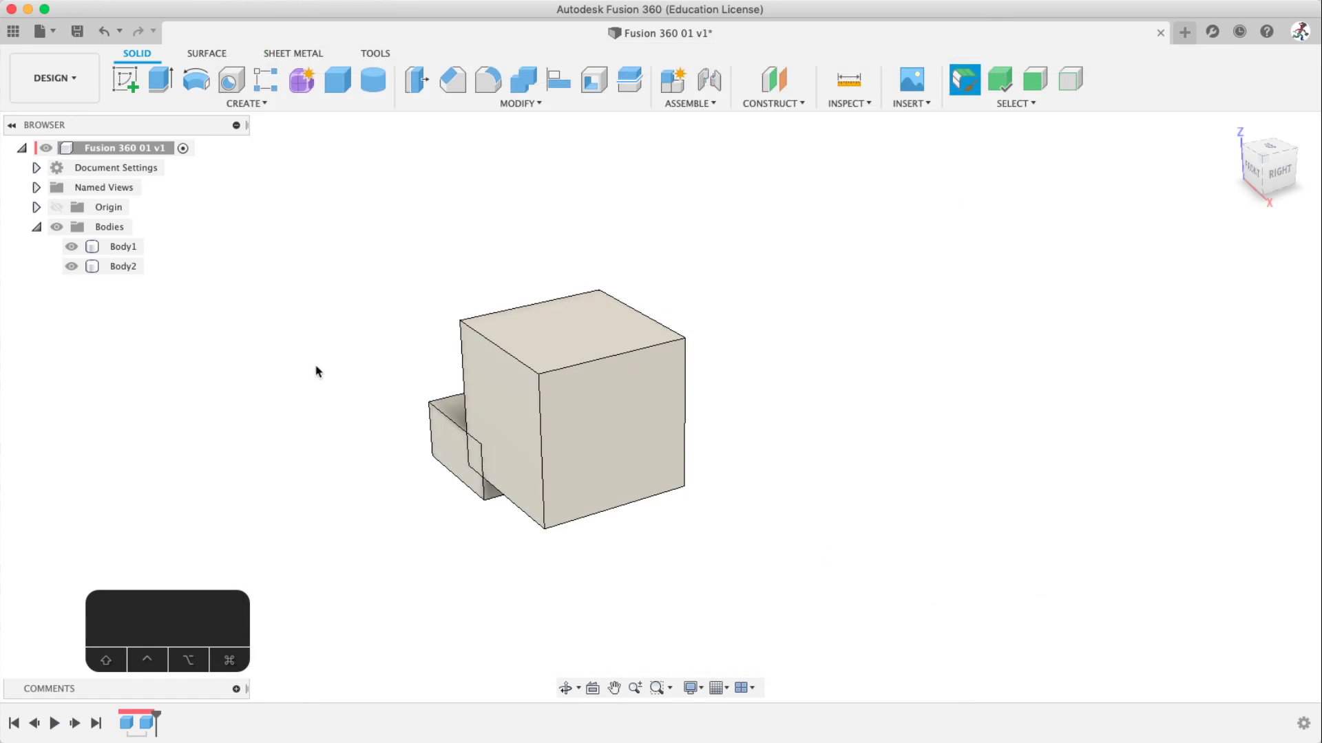
# Step: Collapse the Bodies folder and start saving the design as a new version
pyautogui.click(37, 227)
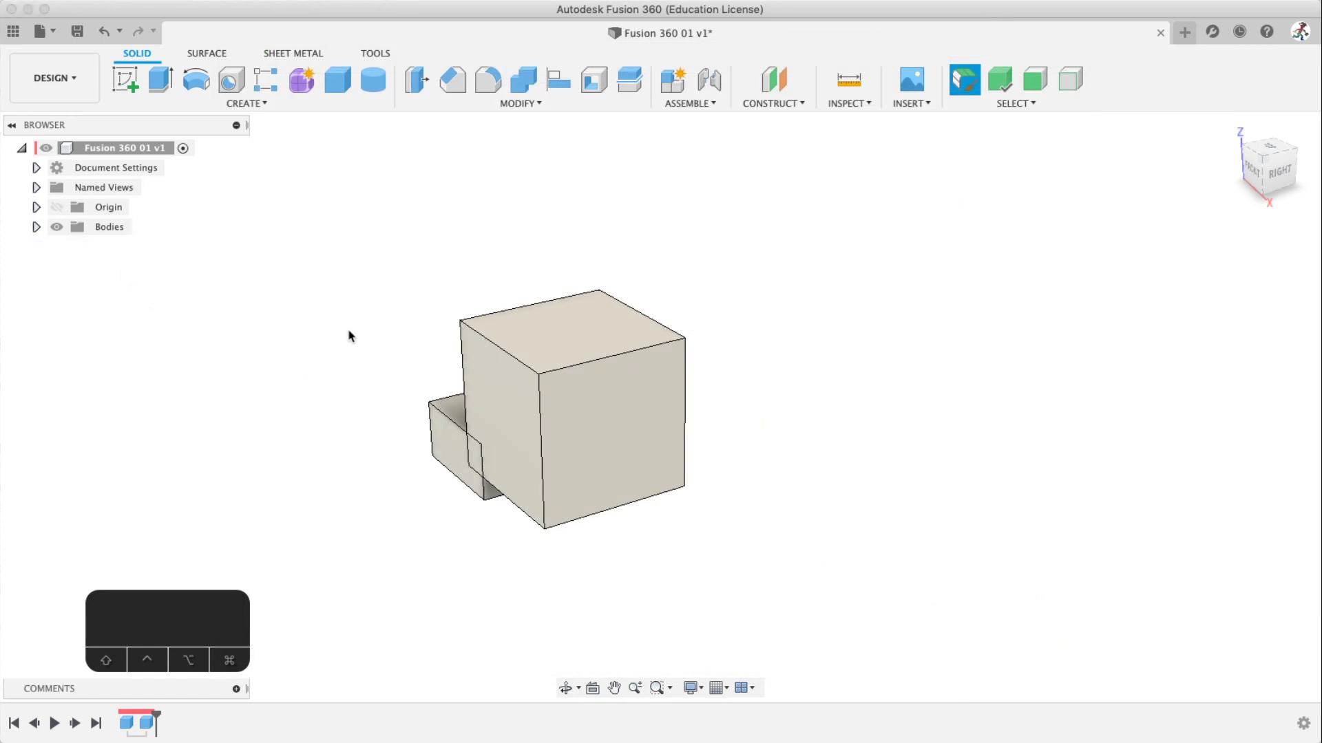
pyautogui.moveTo(349, 333); pyautogui.dragTo(570, 422, button='middle')
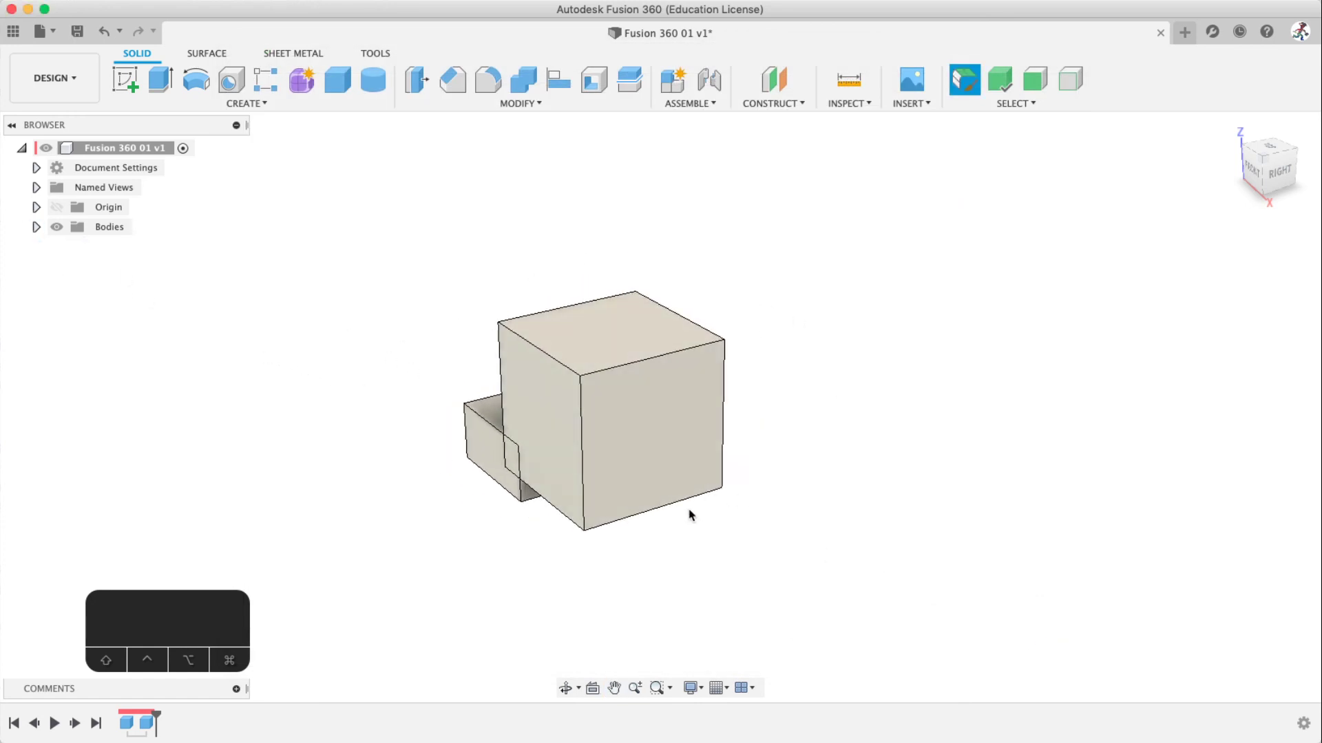
pyautogui.press('super+s')
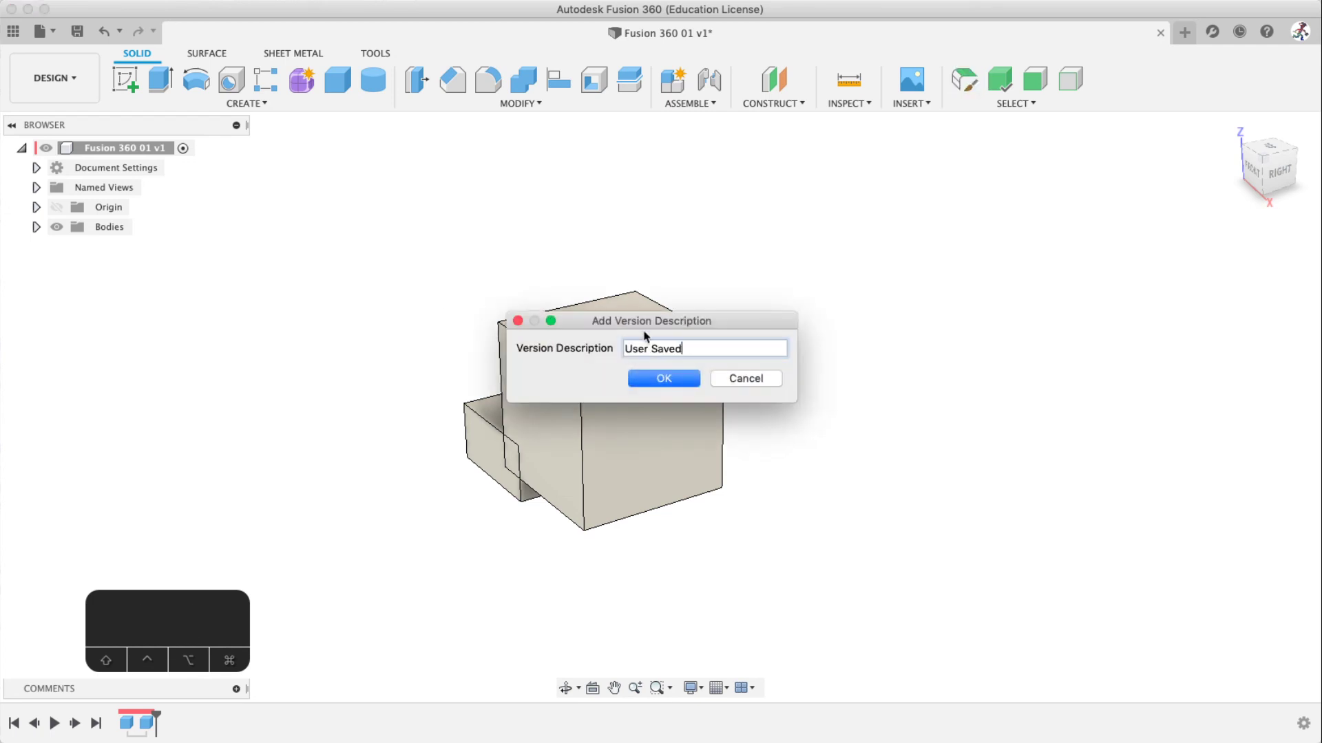
pyautogui.moveTo(646, 321); pyautogui.dragTo(597, 269)
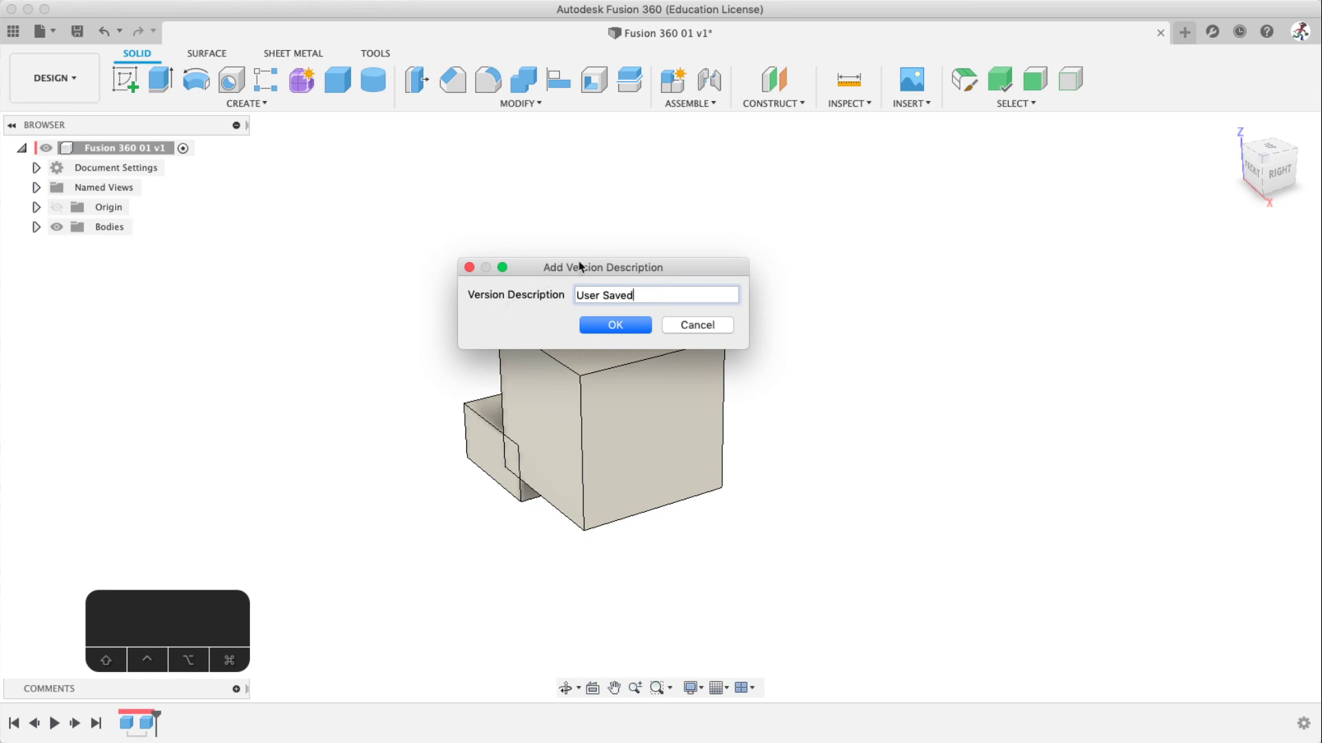
# Step: Replace the default version description with "Basic Nav & Boxes"
pyautogui.press('super+a')
pyautogui.write('B')
pyautogui.press('BackSpace')
pyautogui.write('Bas')
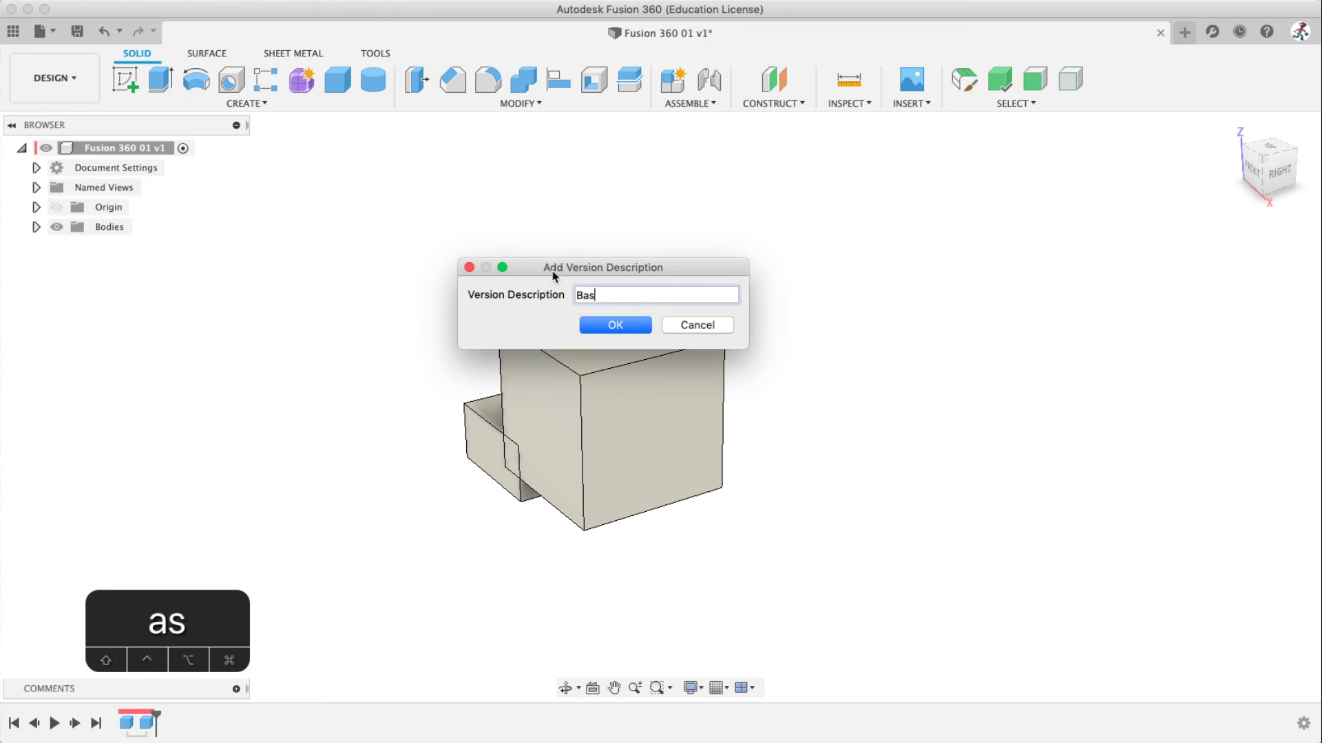
pyautogui.write('ic Nav ')
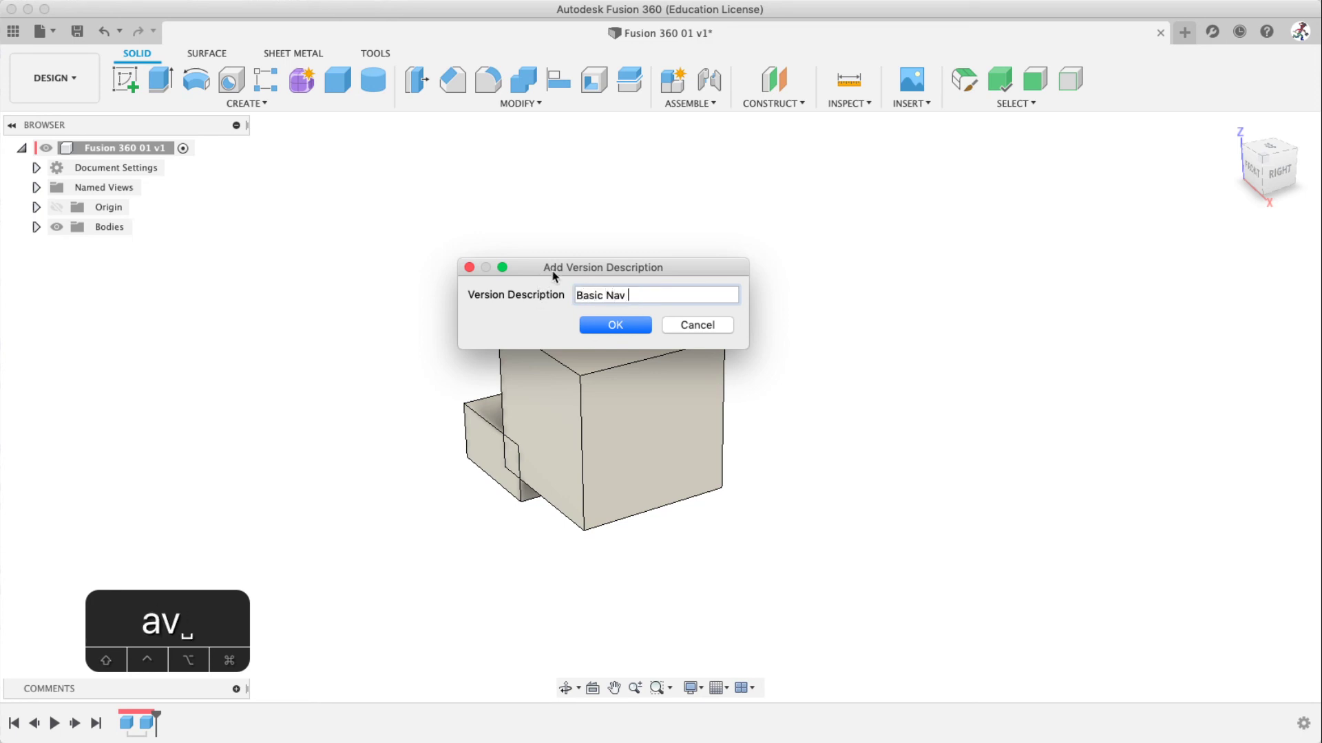
pyautogui.write('& Boxes')
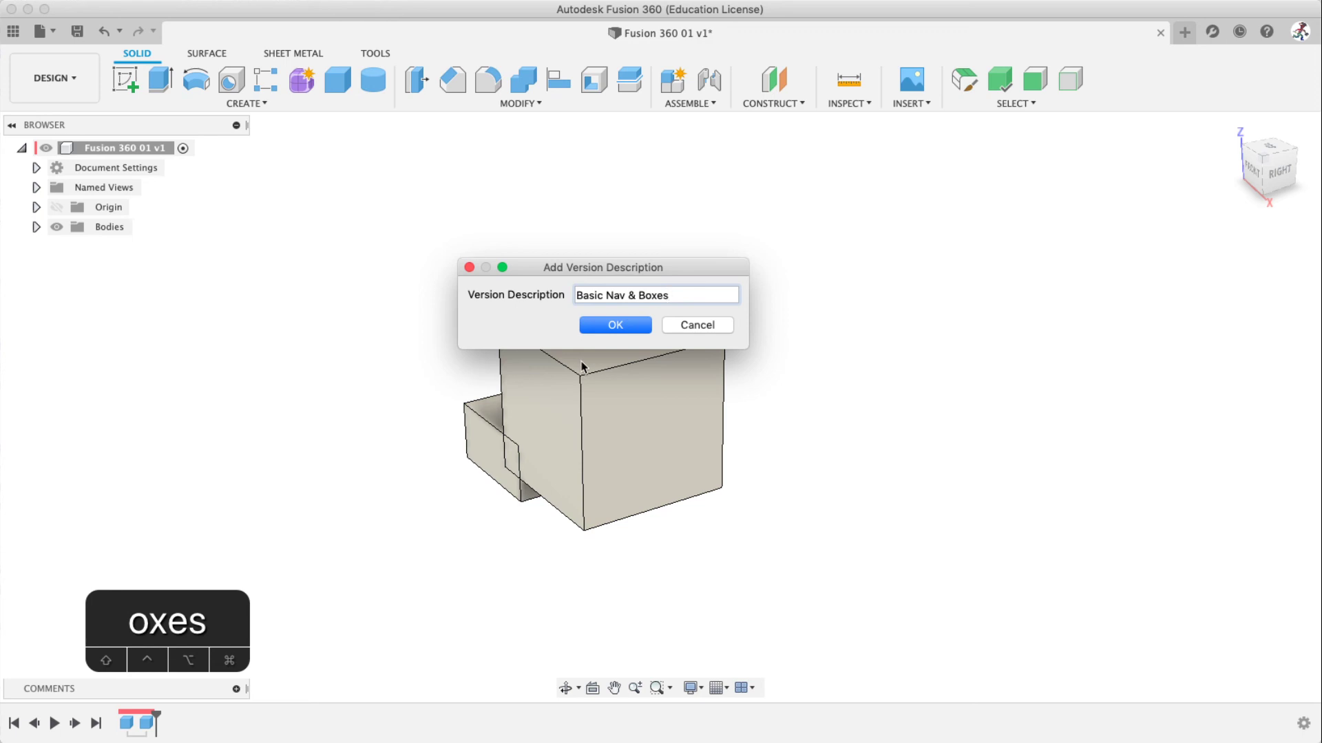
# Step: Try a version description beginning "Chamfer Main Compo" in place of the current text and clear it
pyautogui.moveTo(699, 295); pyautogui.dragTo(507, 297)
pyautogui.write('Cham')
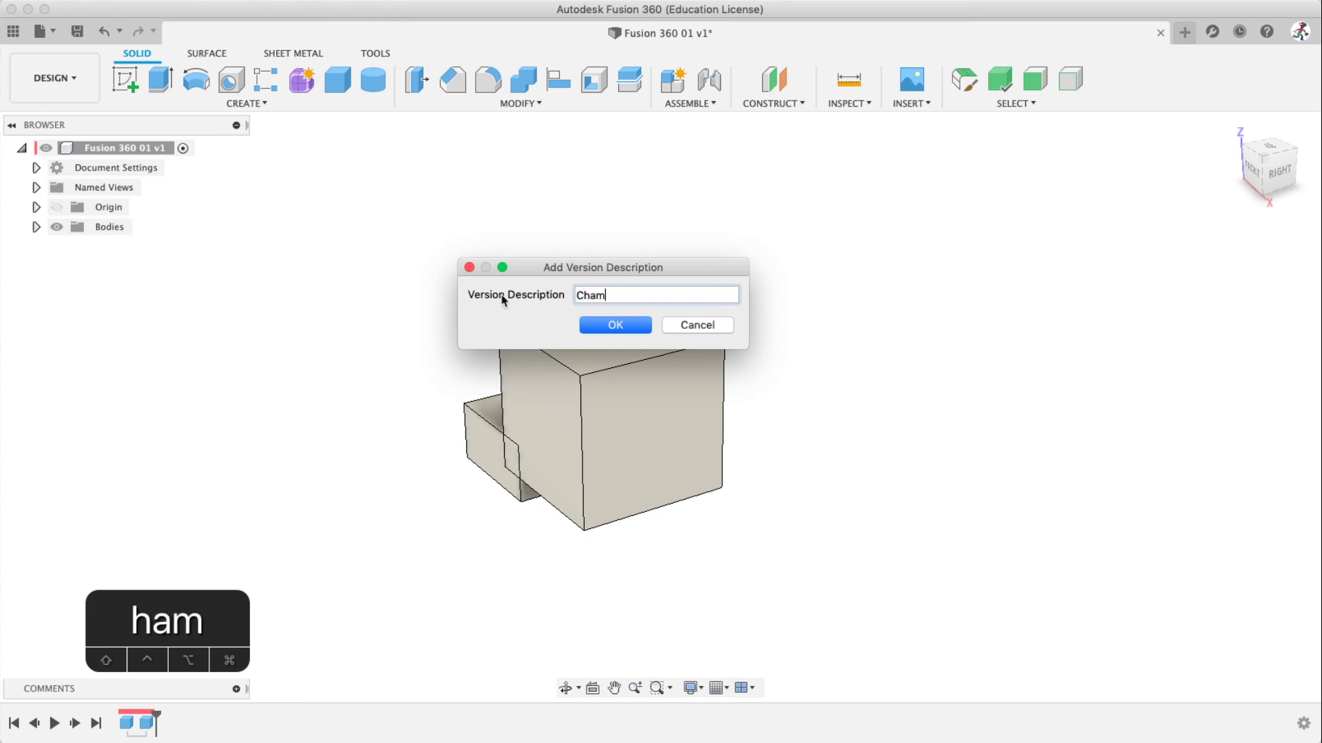
pyautogui.write('fer Ma')
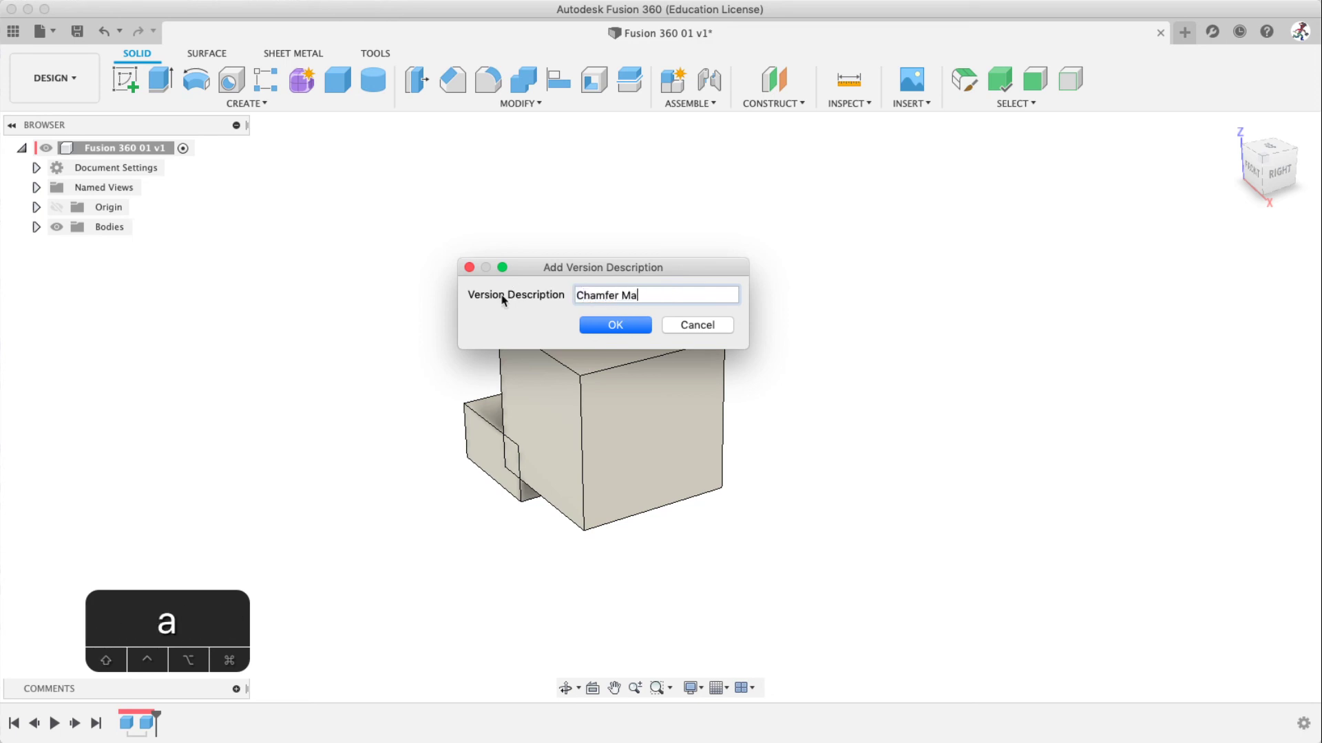
pyautogui.write('in Compo')
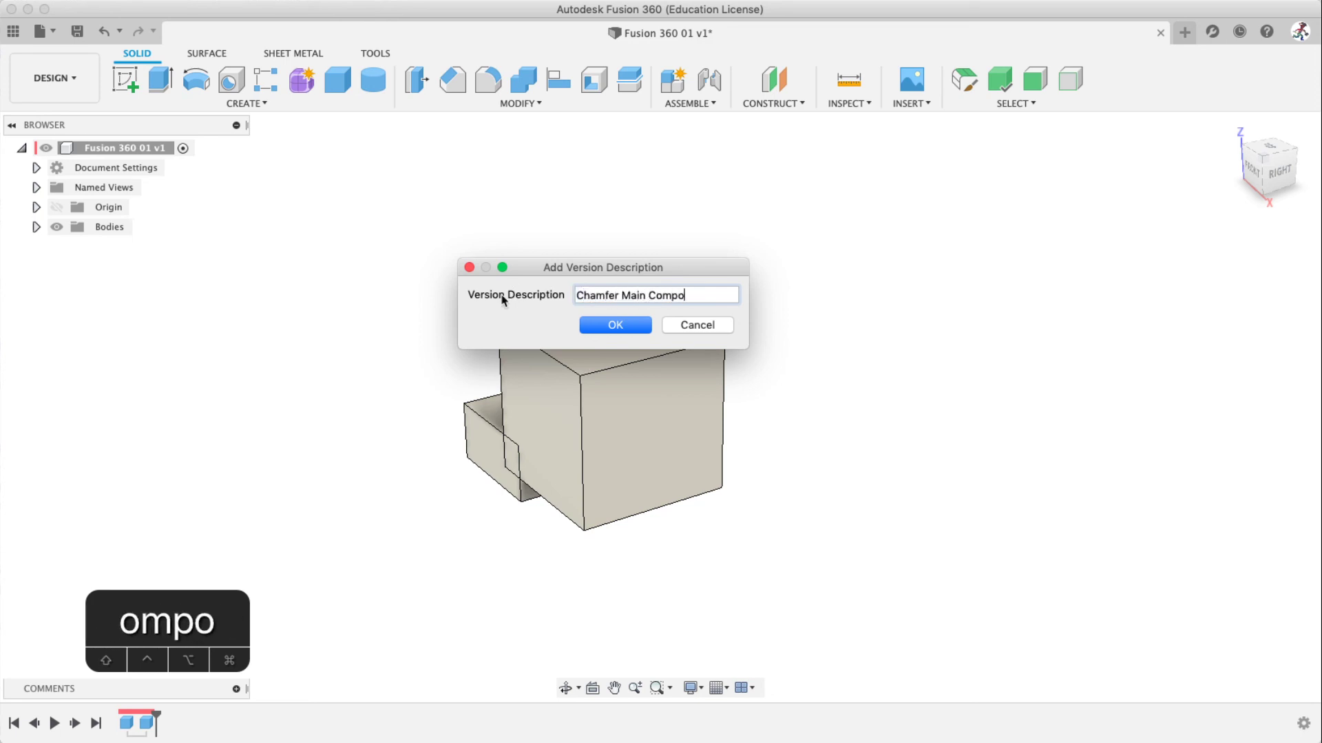
pyautogui.write('n')
pyautogui.press('BackSpace')
pyautogui.press('BackSpace')
pyautogui.press('BackSpace')
pyautogui.press('BackSpace')
pyautogui.press('BackSpace')
pyautogui.press('BackSpace')
pyautogui.press('BackSpace')
pyautogui.press('BackSpace')
pyautogui.press('BackSpace')
pyautogui.press('BackSpace')
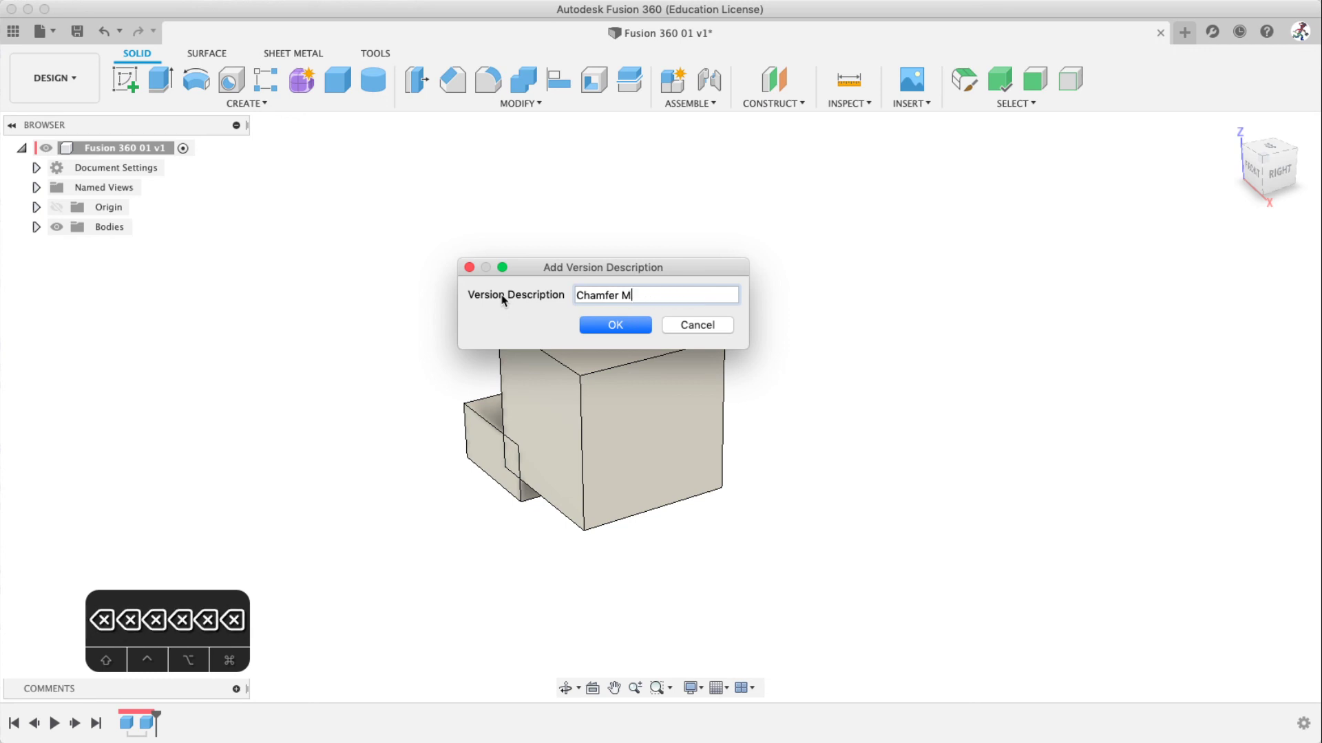
pyautogui.press('BackSpace')
pyautogui.press('BackSpace')
pyautogui.press('BackSpace')
pyautogui.press('BackSpace')
pyautogui.press('BackSpace')
pyautogui.press('BackSpace')
pyautogui.press('BackSpace')
pyautogui.press('BackSpace')
pyautogui.press('BackSpace')
# Step: Enter "First Save" as the version description and save the version
pyautogui.write('First')
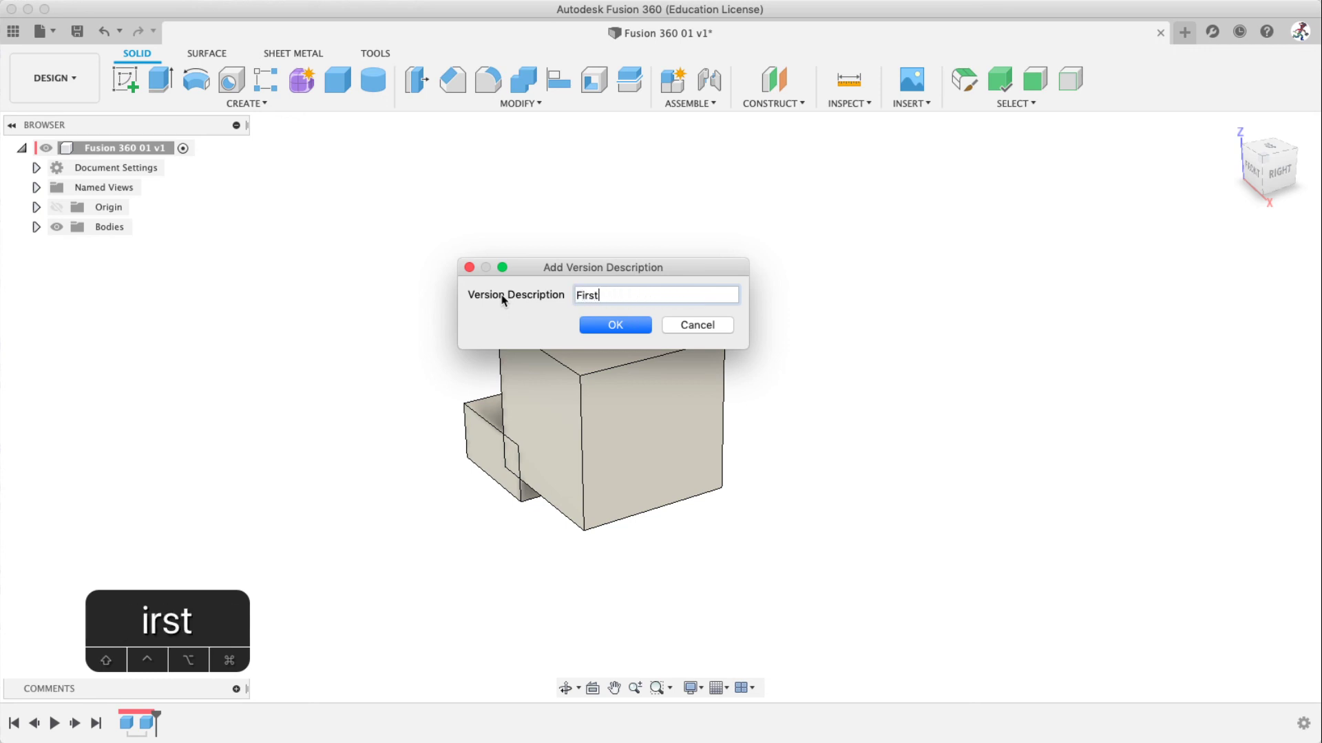
pyautogui.write(' Save')
pyautogui.press('Return')
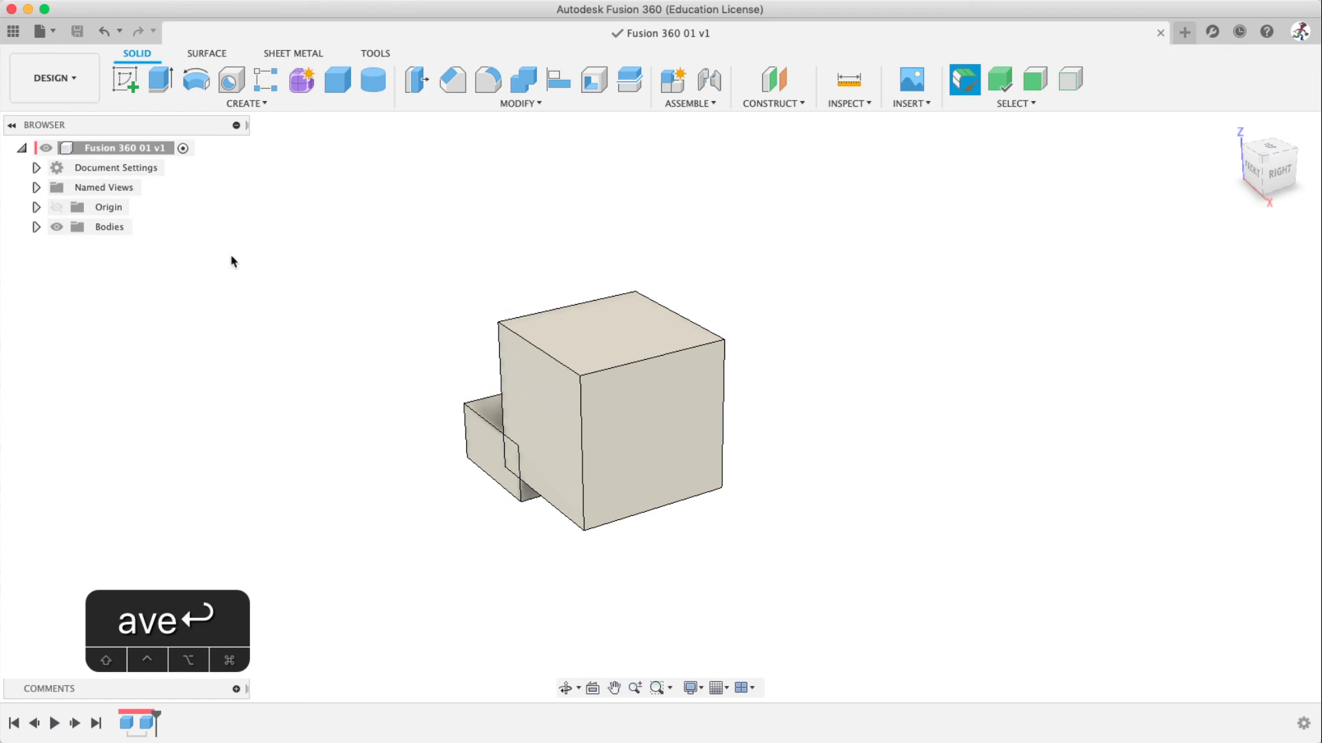
# Step: Review the version history of Fusion 360 01 in the project data, and close the history and data views
pyautogui.click(13, 31)
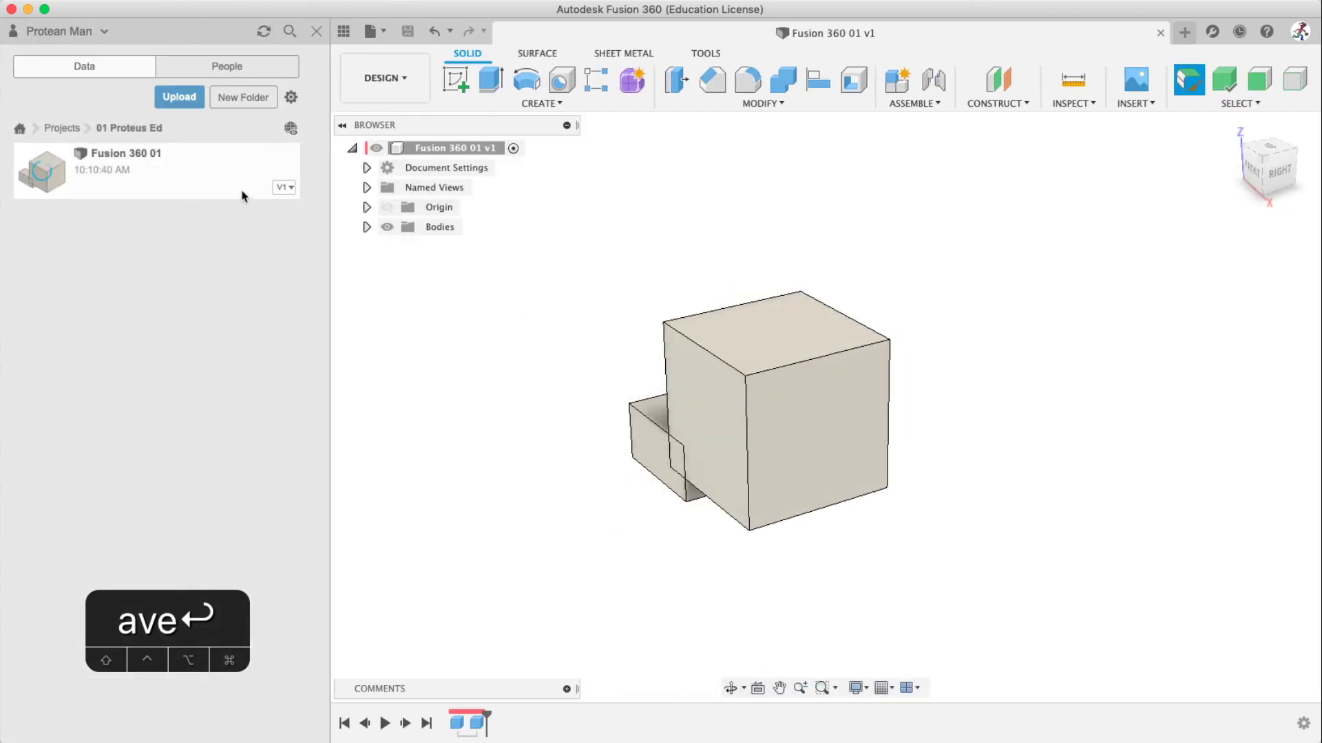
pyautogui.click(262, 187)
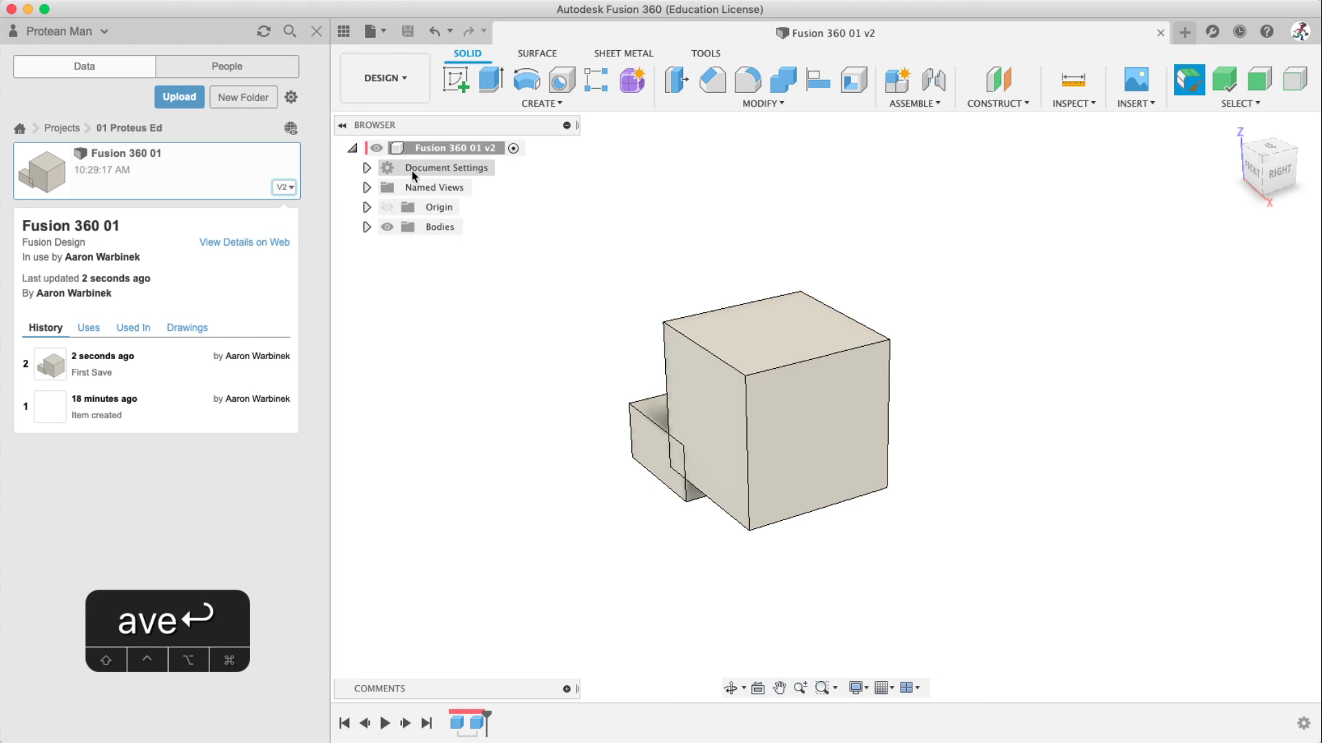
pyautogui.click(285, 190)
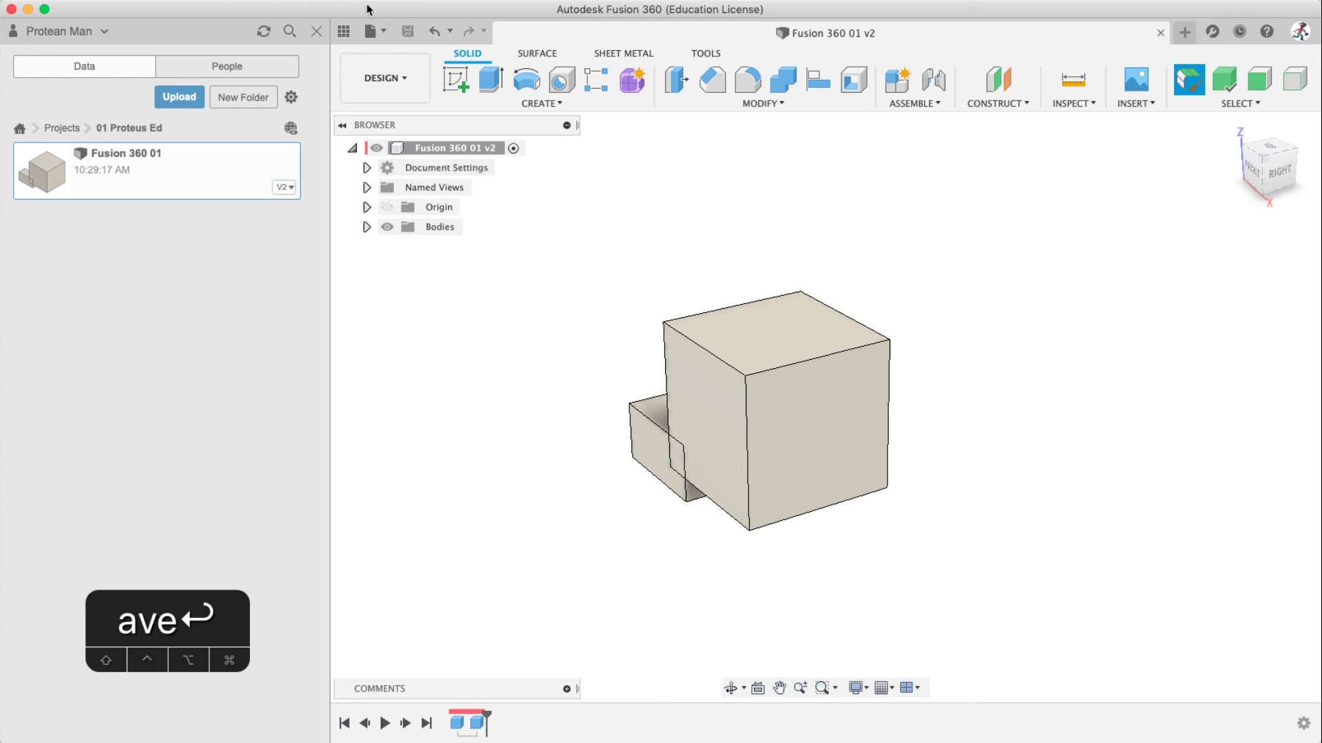
pyautogui.click(344, 31)
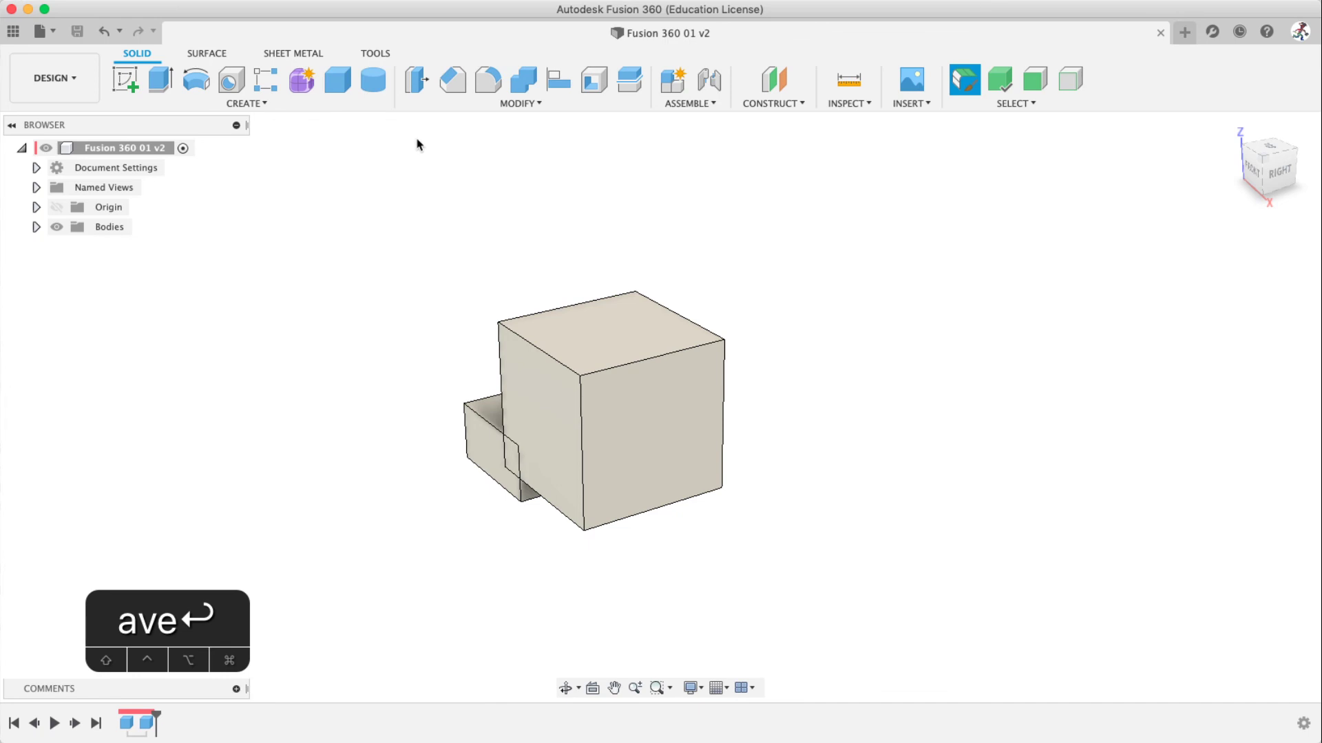